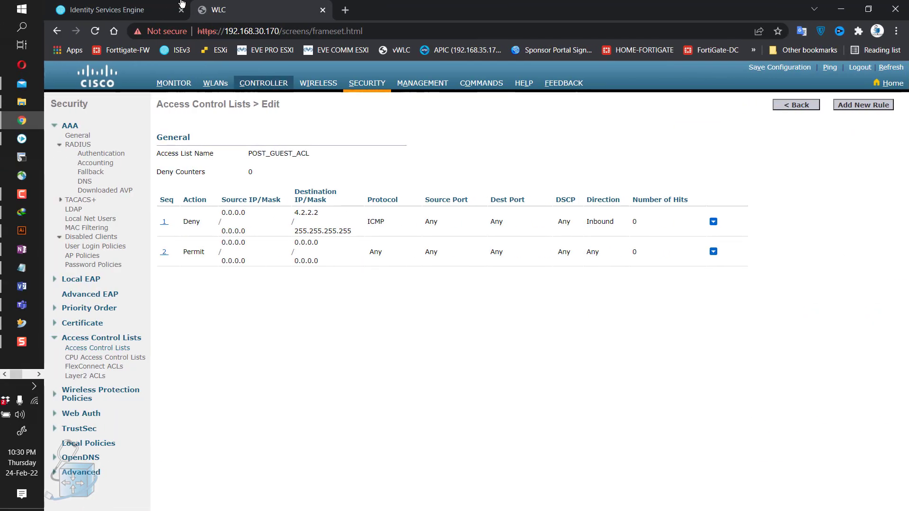
Step: Return to the Identity Services Engine window and open the ISE dashboard from the main menu
left_click(124, 12)
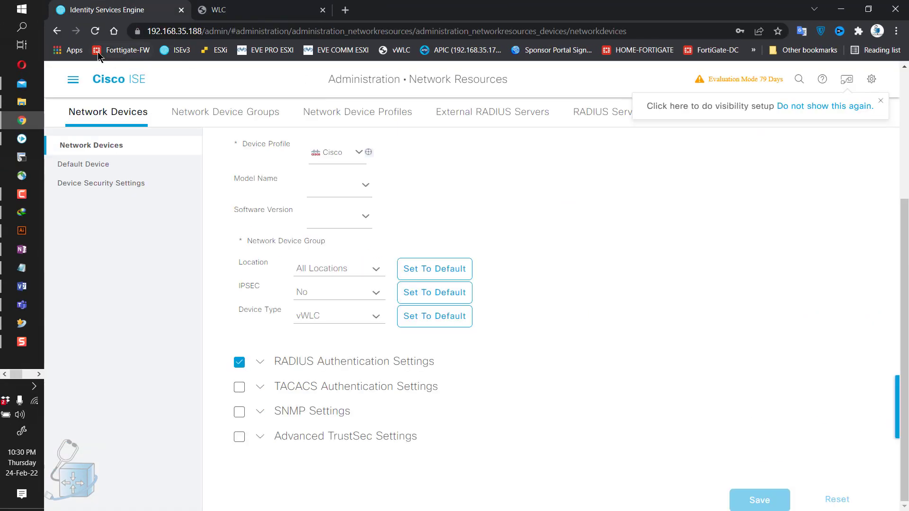
left_click(73, 79)
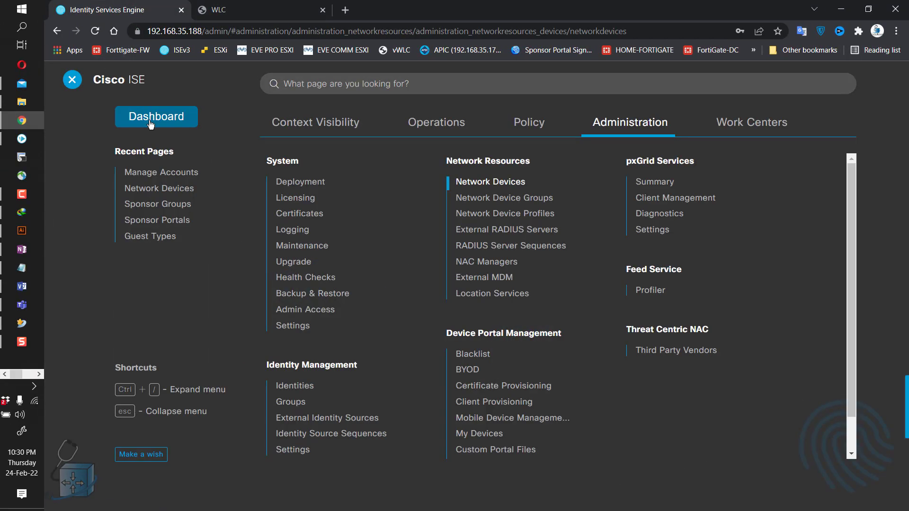
left_click(151, 117)
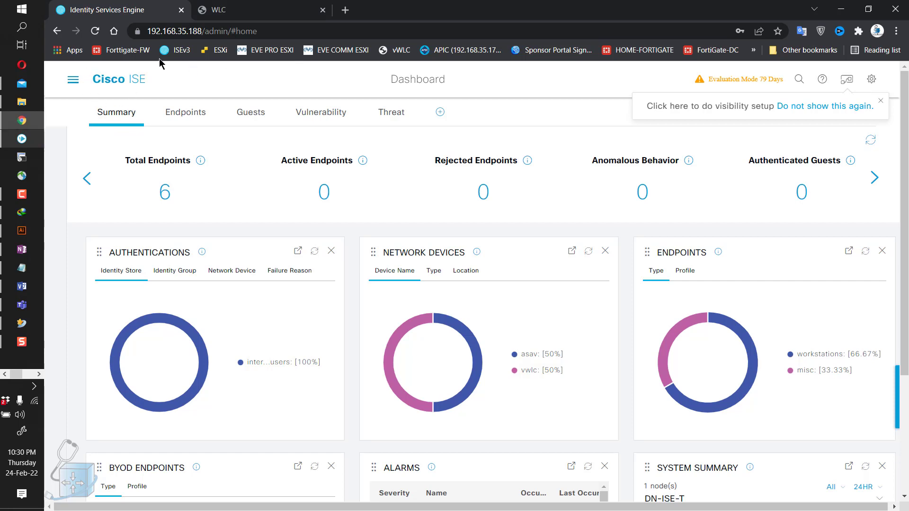
Step: Glance at the WLC controller monitoring summary, then come back to the ISE dashboard
left_click(278, 12)
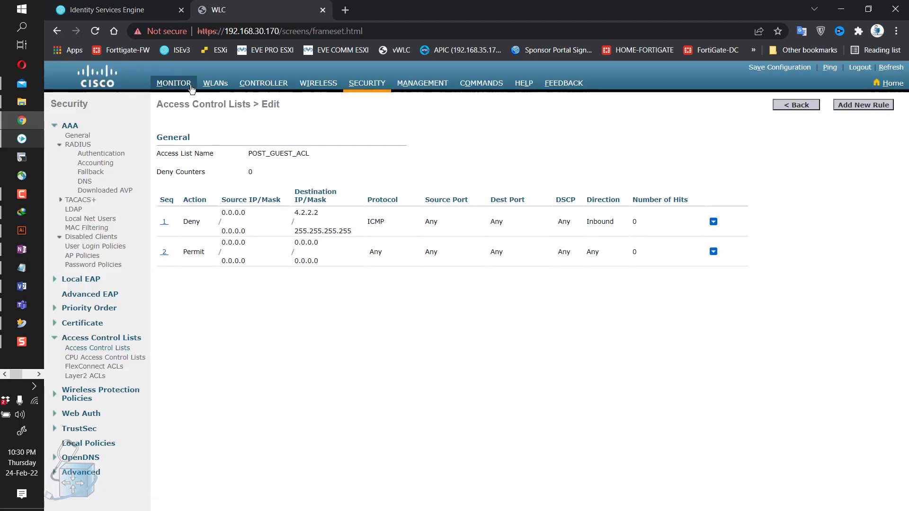
left_click(160, 82)
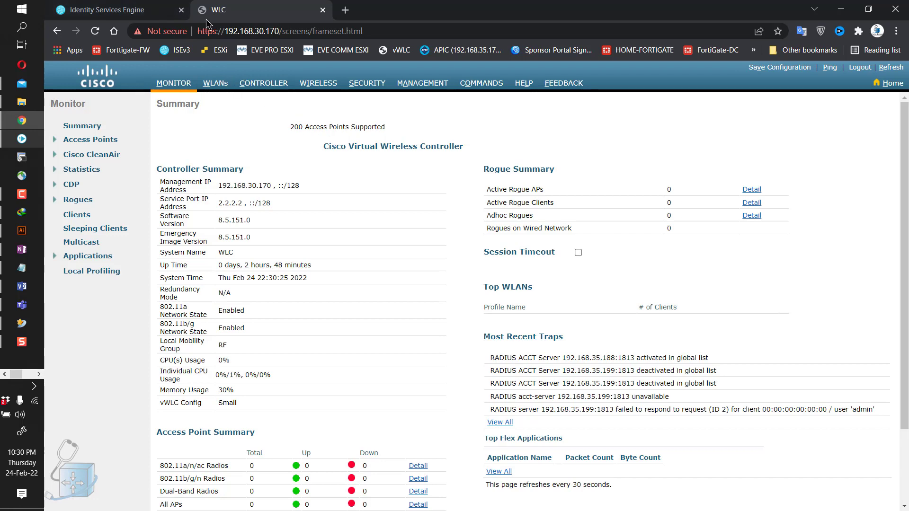
left_click(138, 9)
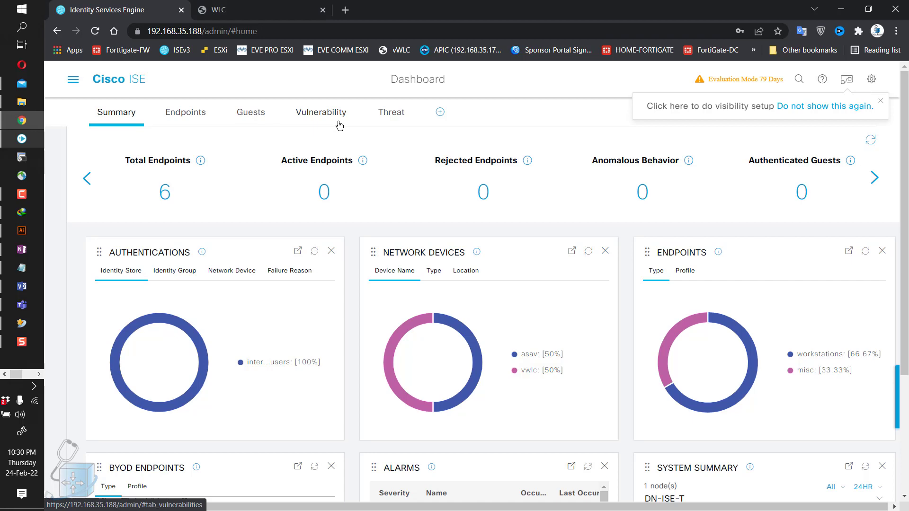
Step: Check the ISE version in About Identity Services Engine and copy the product ID (PID)
left_click(871, 79)
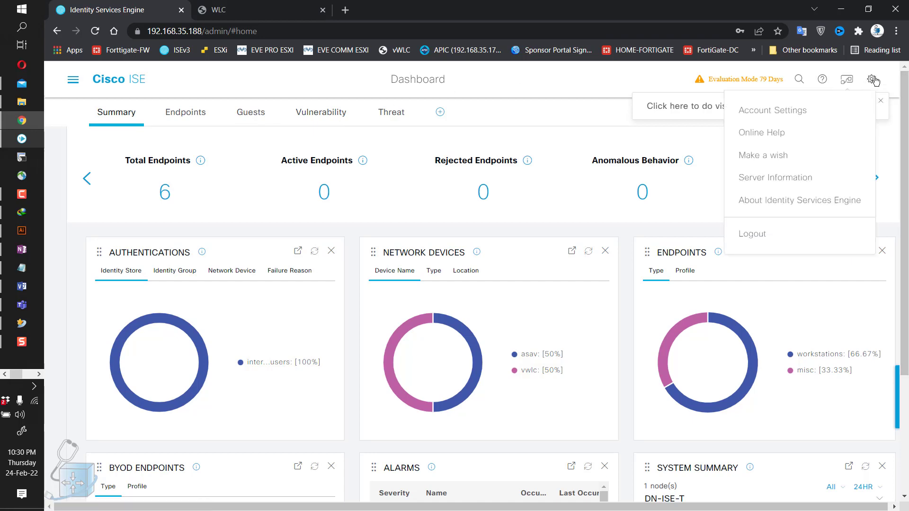
left_click(738, 208)
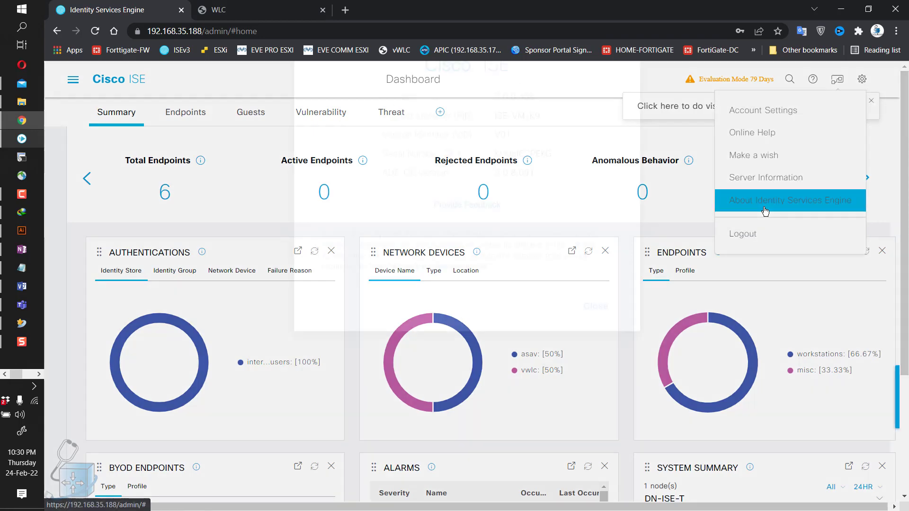
left_click_drag(497, 190, 545, 198)
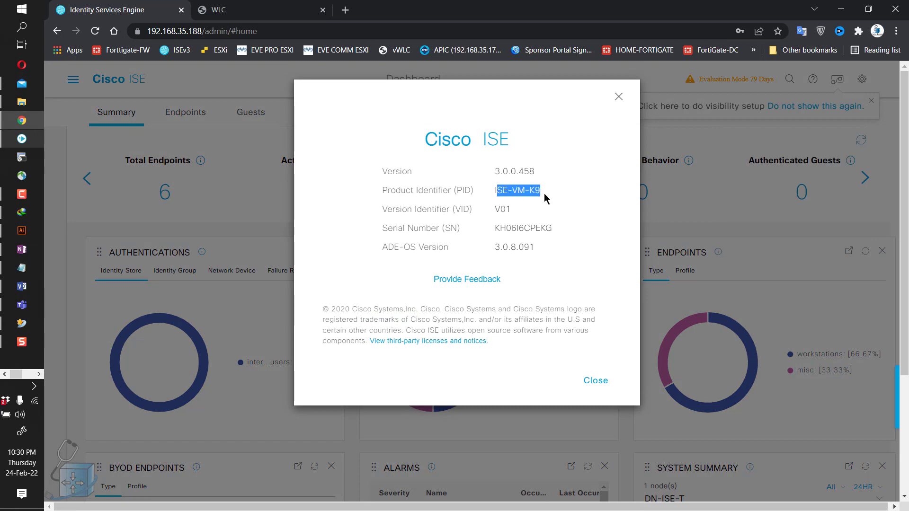
left_click(618, 97)
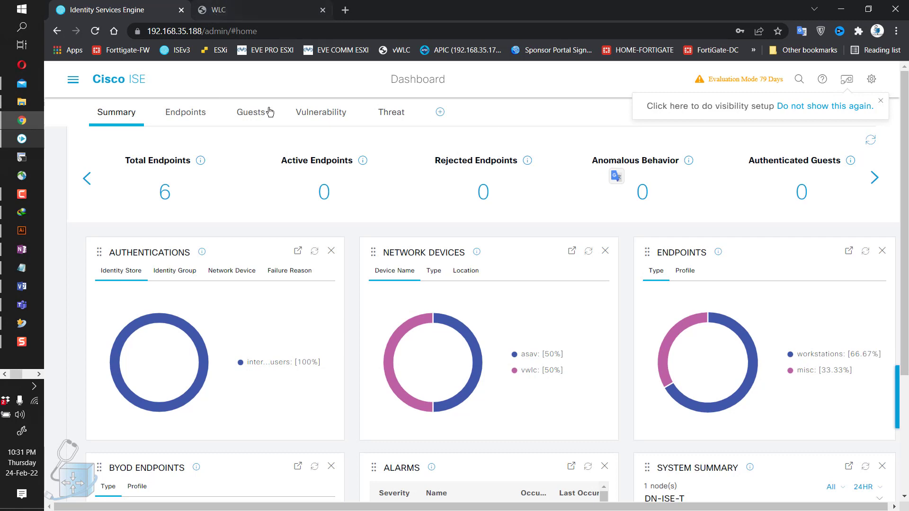
Step: Recheck the WLC summary, then return to ISE and bring up the main navigation menu
left_click(246, 5)
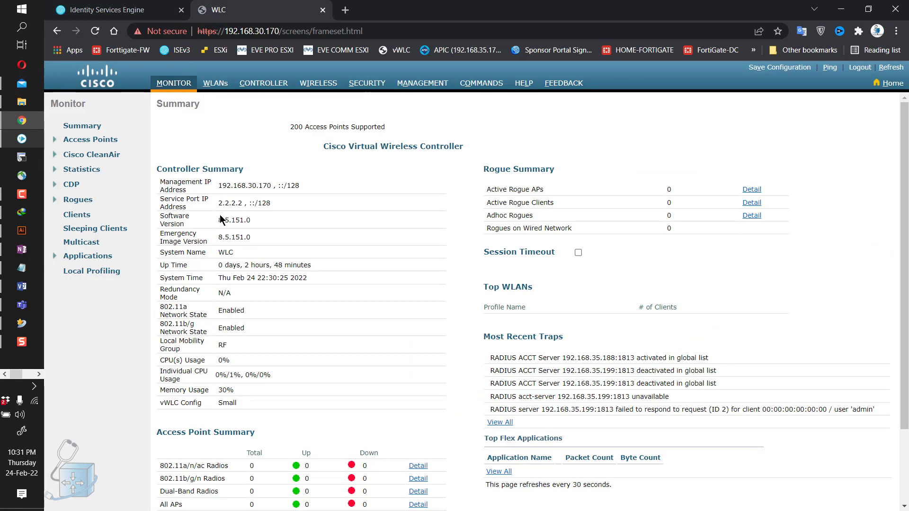
left_click(142, 6)
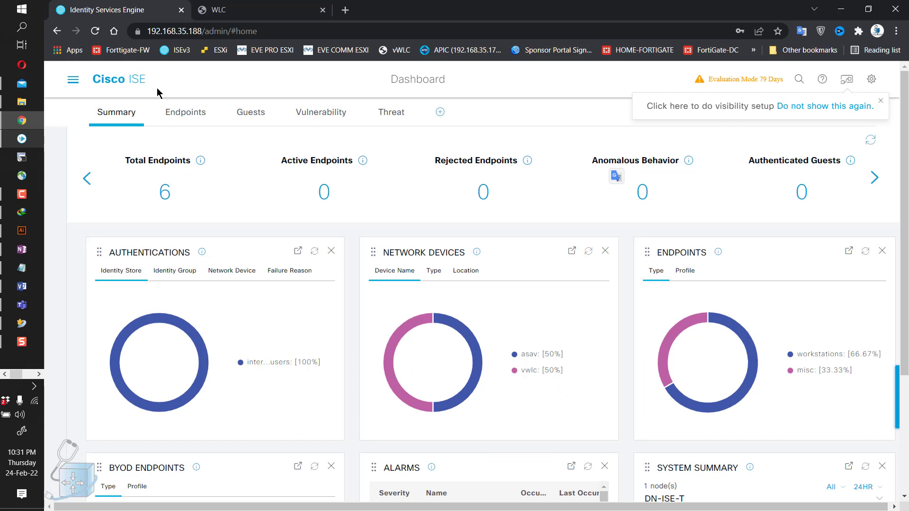
left_click(74, 82)
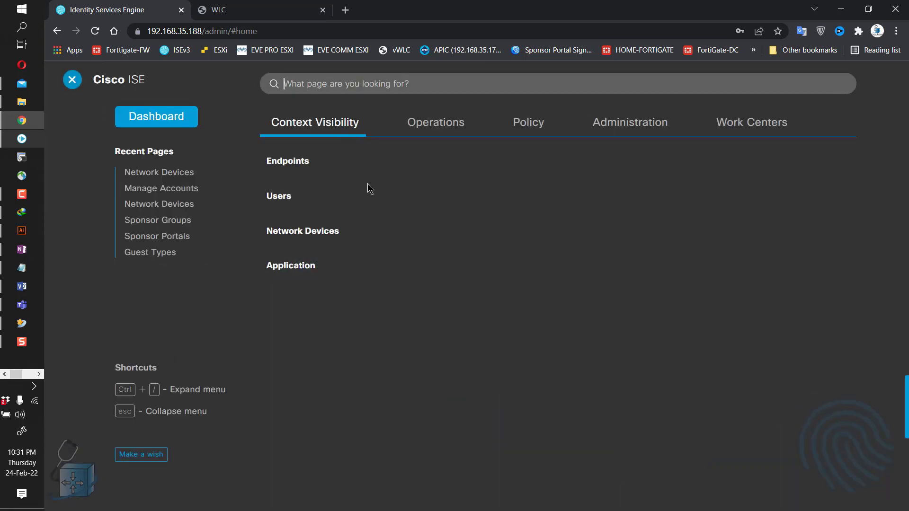
Step: Go to Administration > Network Resources > Network Devices to list the ASAv and vWLC devices
left_click(625, 128)
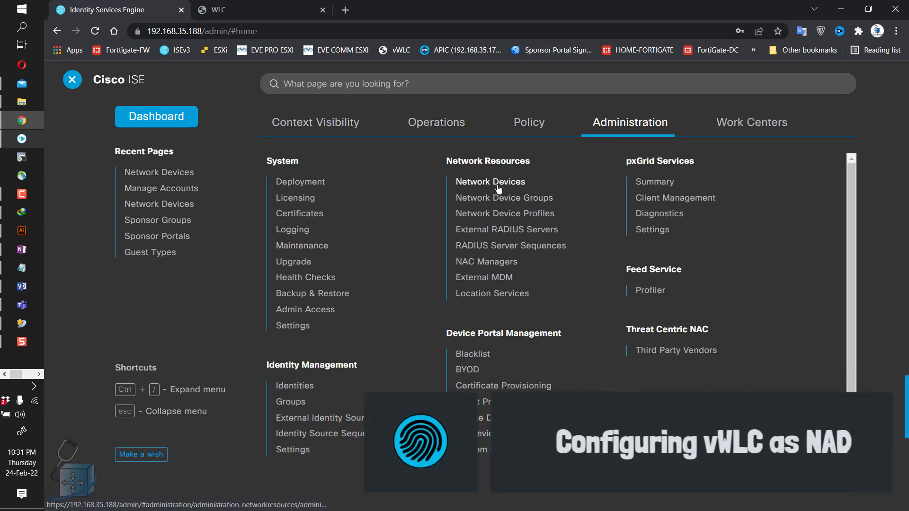
left_click(502, 188)
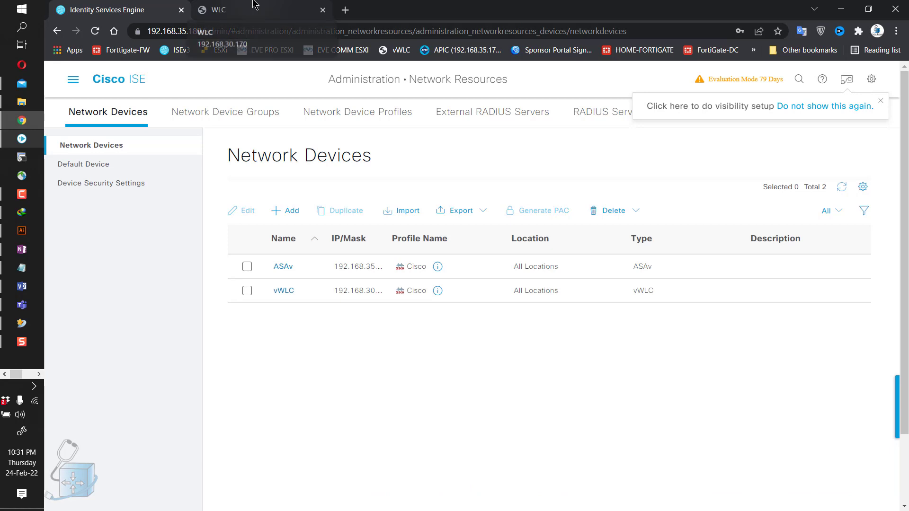
Step: Open the vWLC device entry and review its IP address and device type without changes
left_click(284, 290)
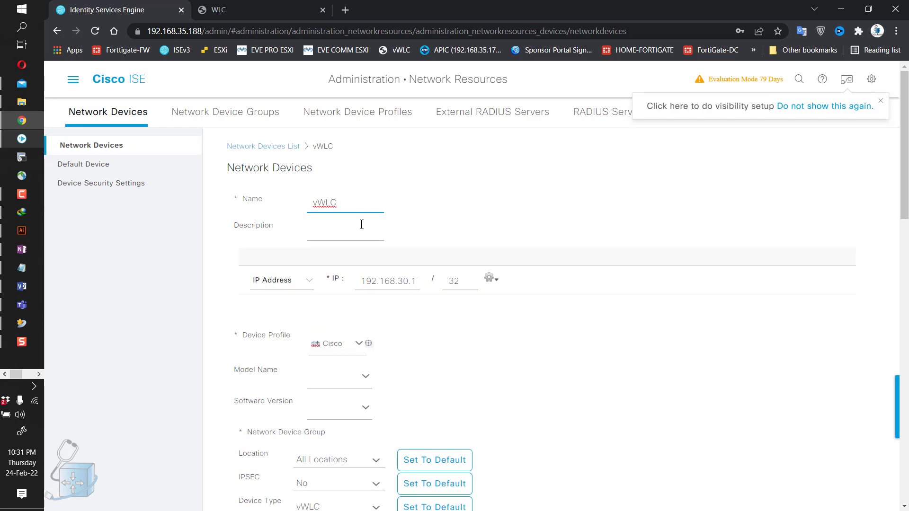
left_click(384, 284)
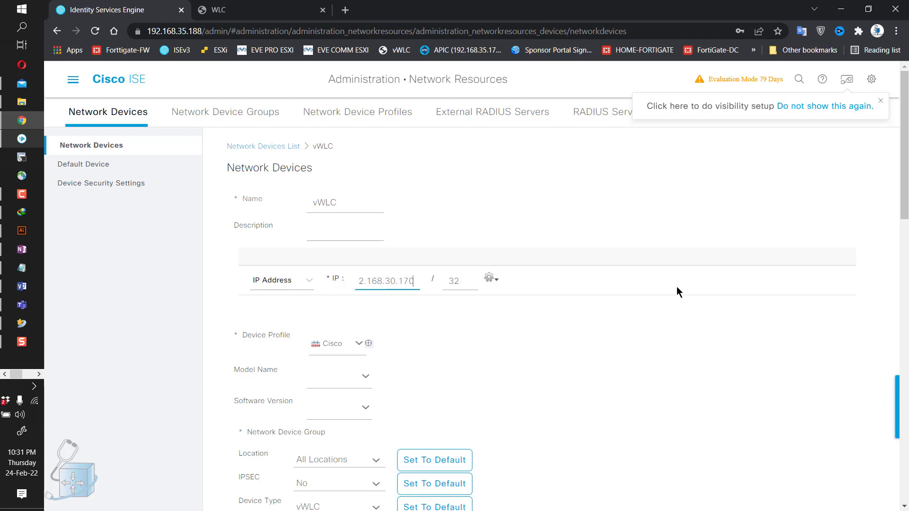
scroll(907, 190, "down", 5)
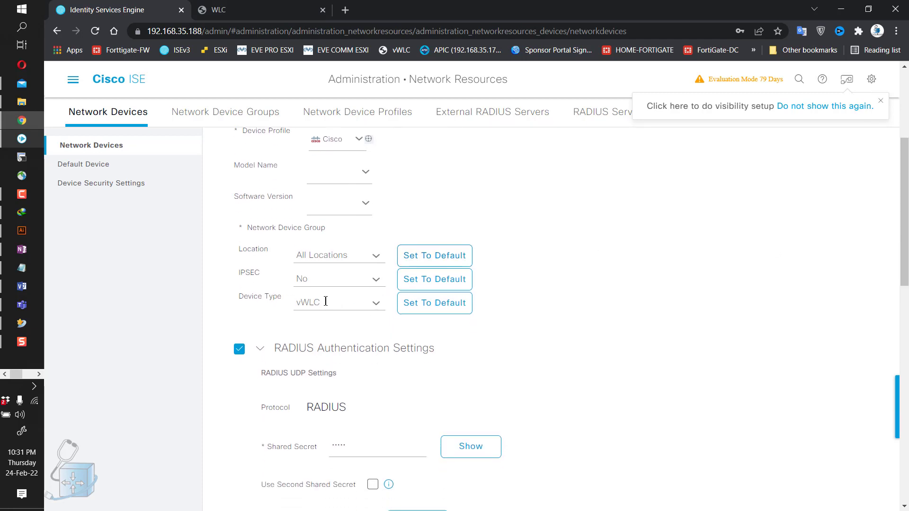
left_click(376, 303)
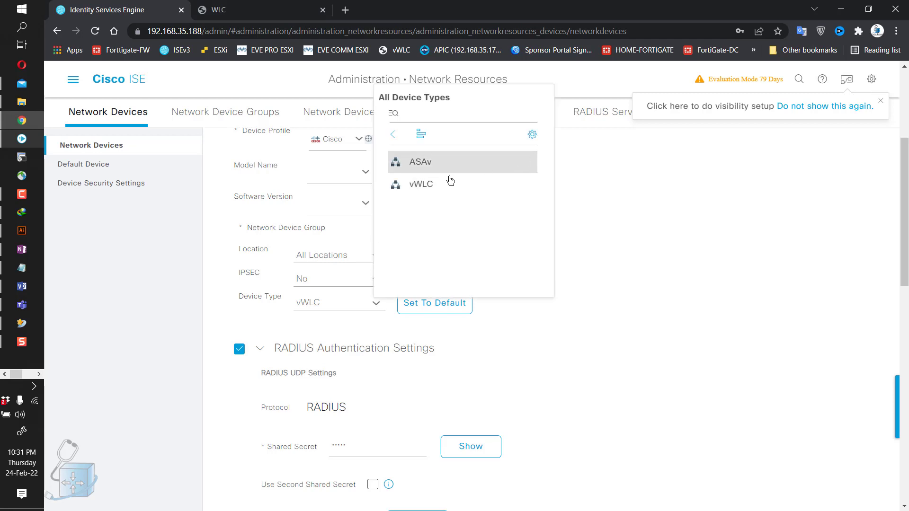
left_click(532, 135)
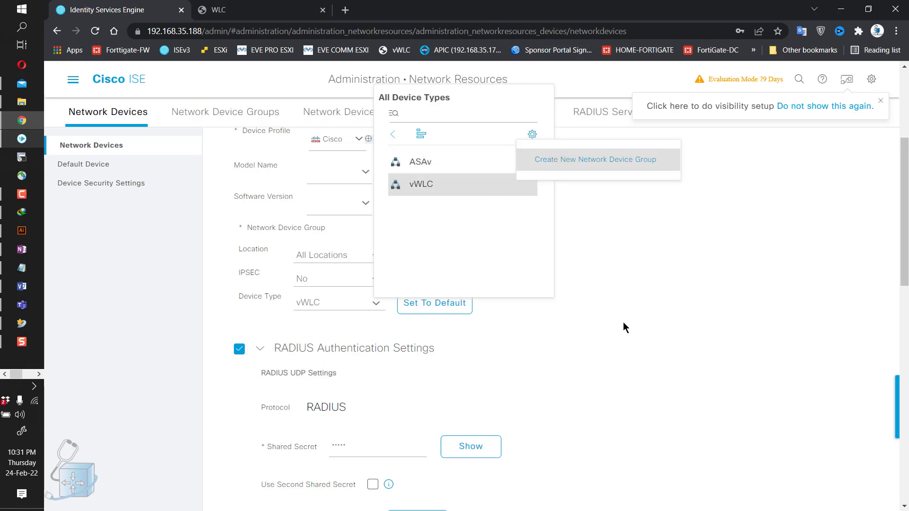
left_click(667, 322)
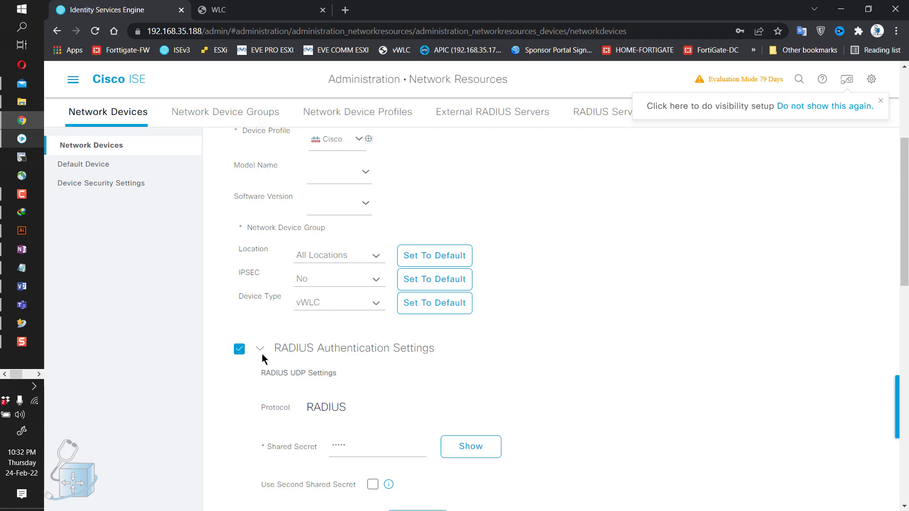
left_click_drag(904, 229, 904, 275)
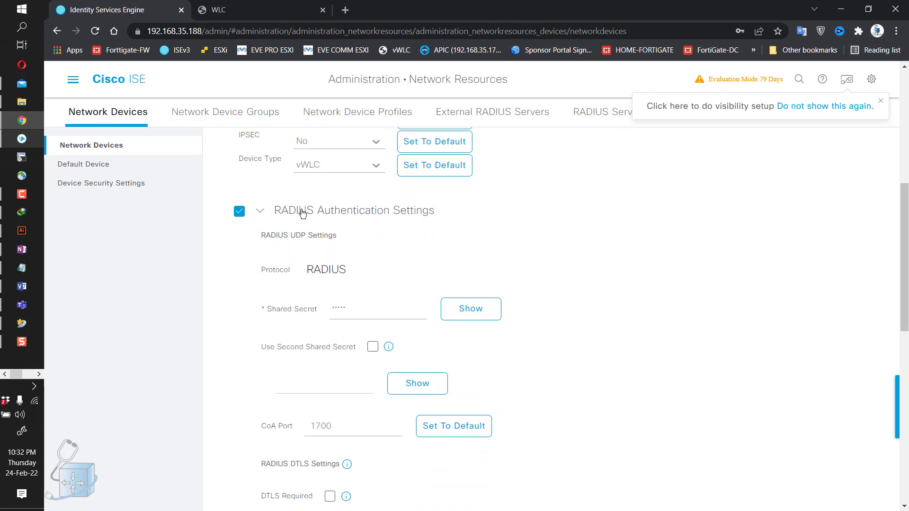
Step: Reveal and re-mask the vWLC RADIUS shared secret, then switch to the WLC interface
left_click(260, 211)
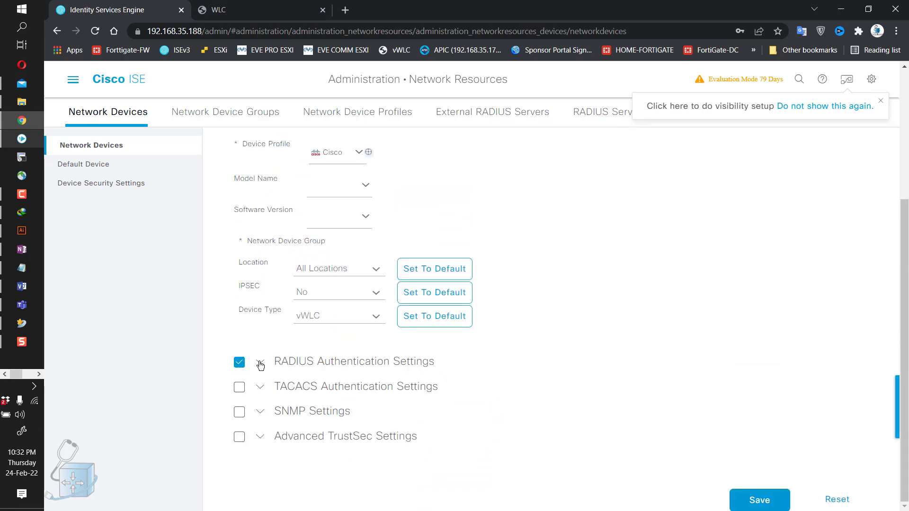
left_click(261, 362)
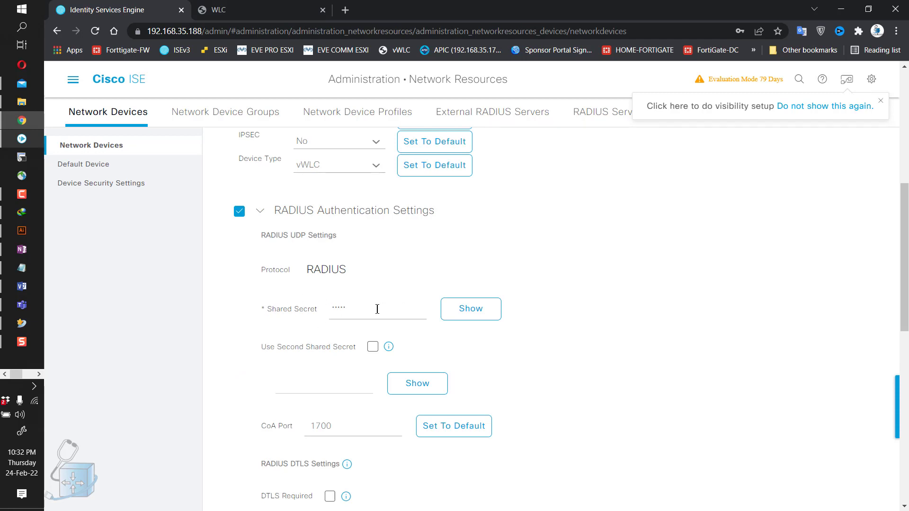
left_click(471, 311)
left_click(469, 310)
left_click(261, 9)
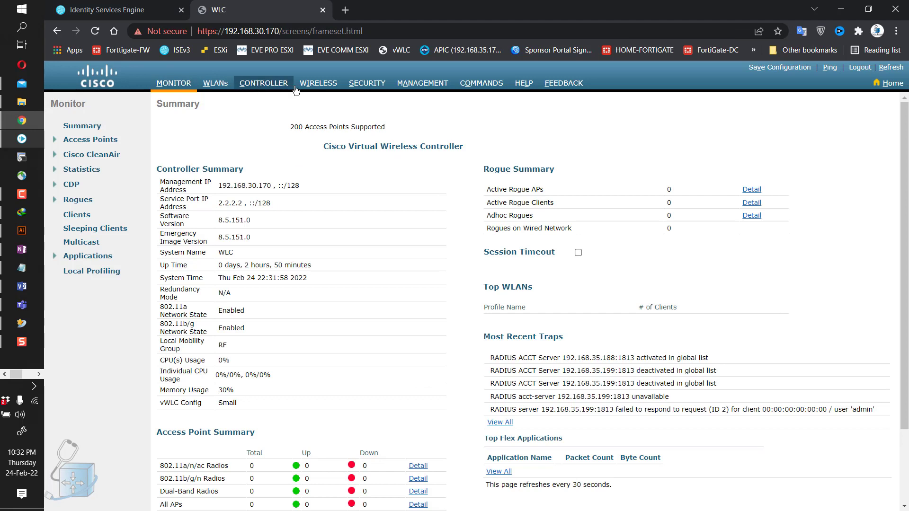
Step: Open WLC RADIUS authentication server 3 (192.168.35.188) and inspect its shared secret fields
left_click(367, 84)
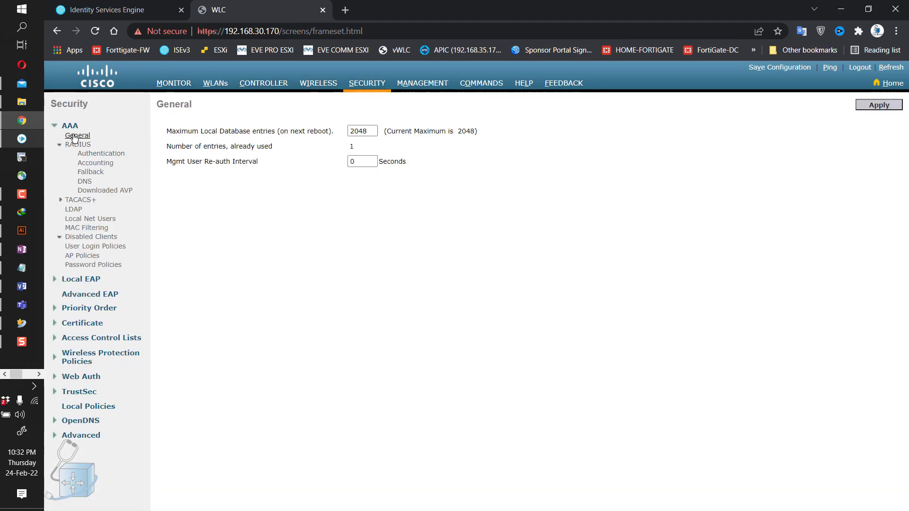
left_click(80, 155)
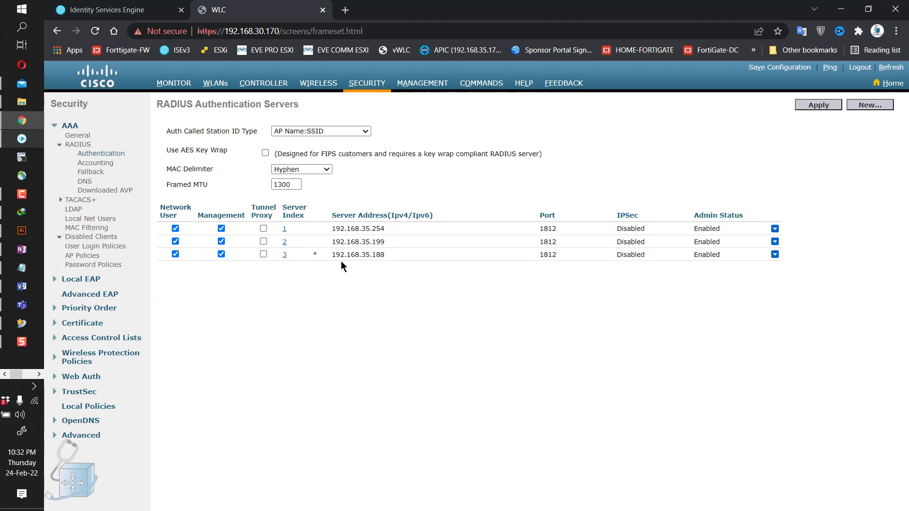
left_click(284, 256)
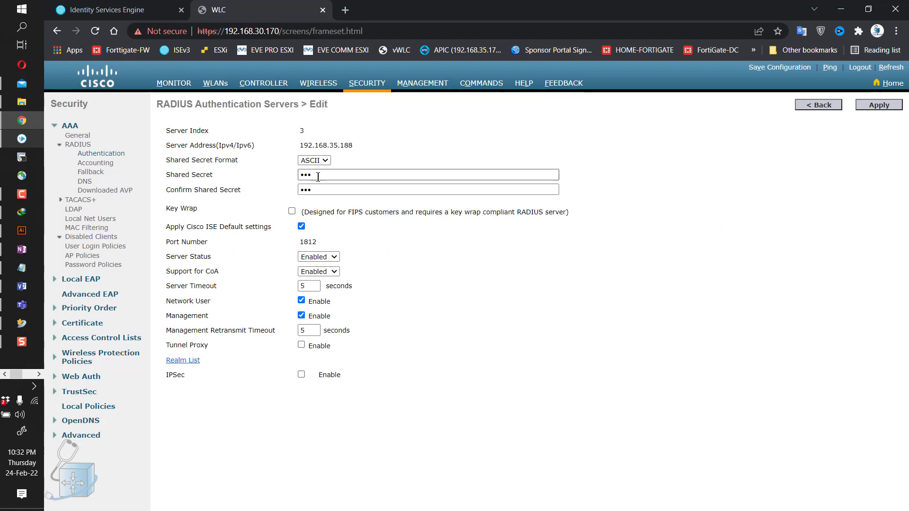
double_click(320, 174)
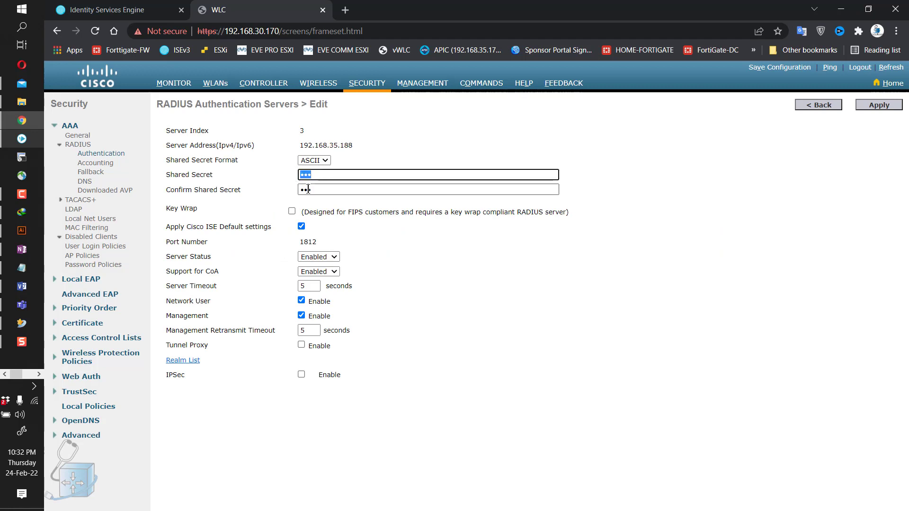
left_click(332, 191)
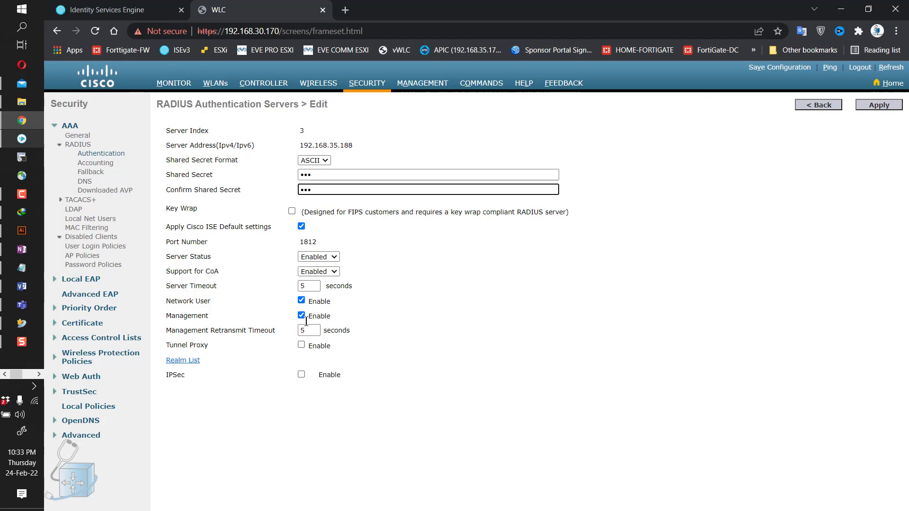
left_click_drag(164, 271, 232, 270)
left_click(470, 285)
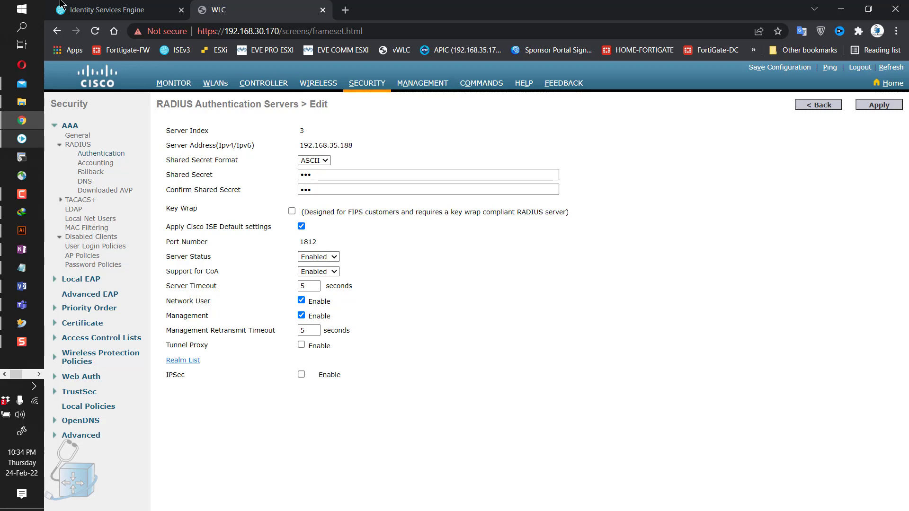
left_click(119, 4)
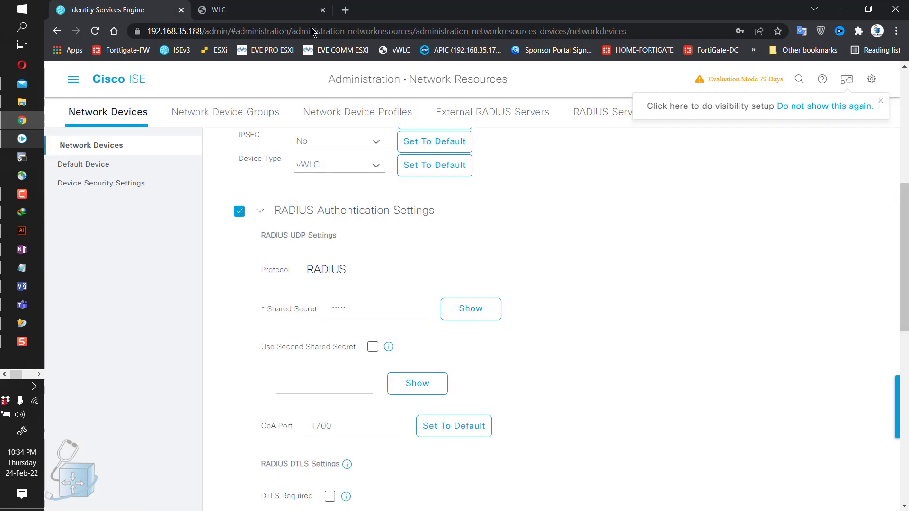
left_click(209, 5)
left_click(118, 10)
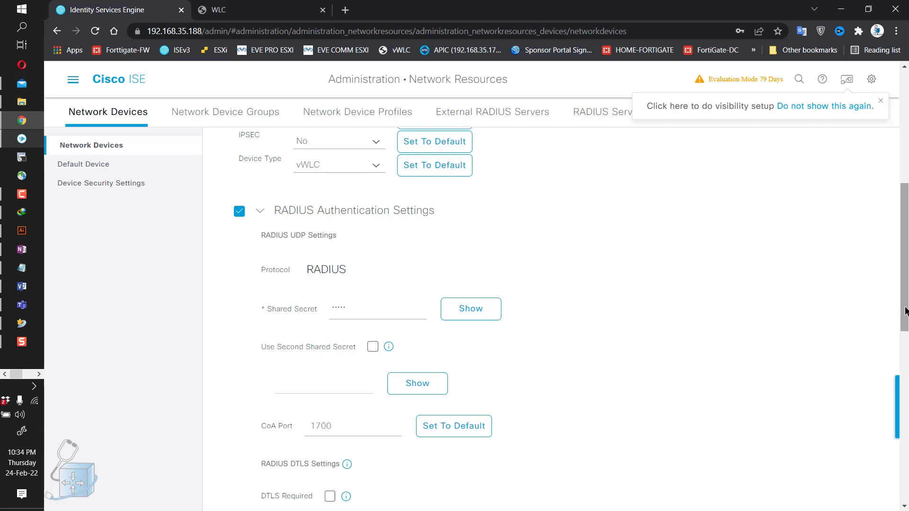
left_click_drag(905, 313, 892, 266)
left_click_drag(904, 217, 702, 170)
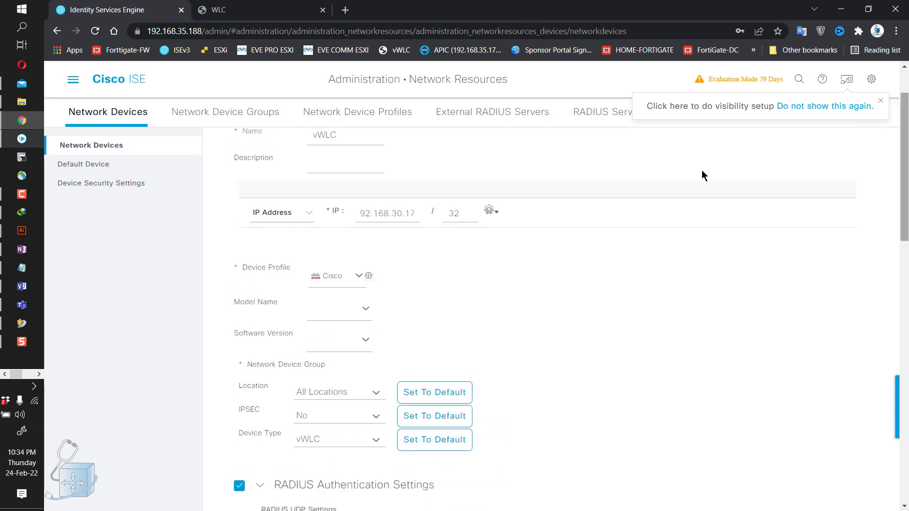
left_click(73, 79)
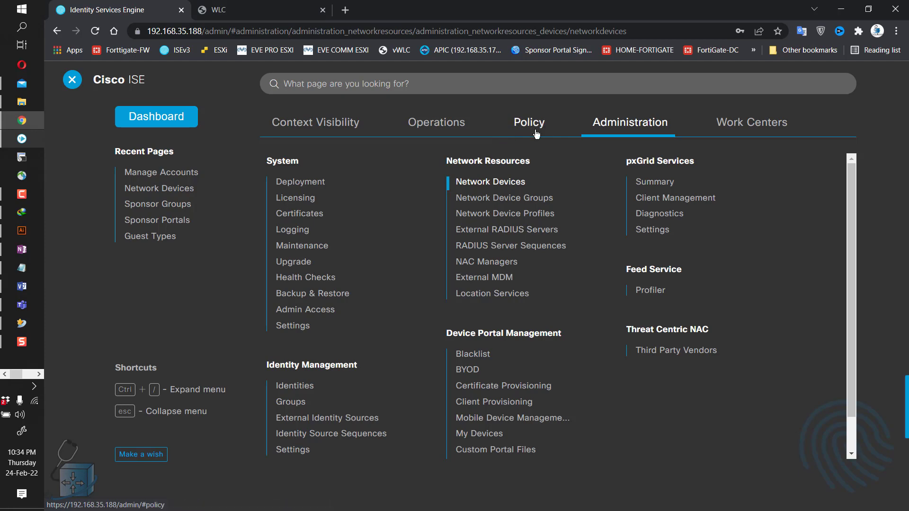
key("ctrl+Tab")
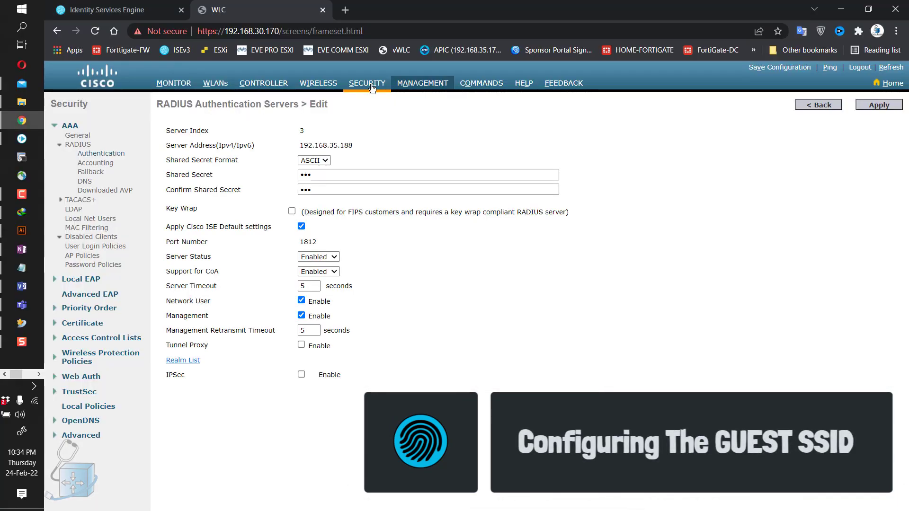
Step: Create a new WLAN with profile name GUEST_SSID and SSID GUEST_SSID
left_click(318, 85)
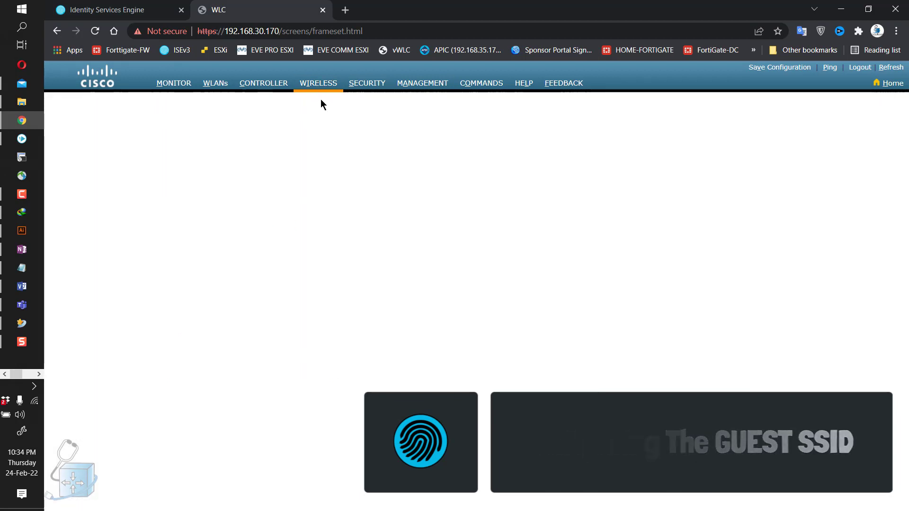
left_click(214, 83)
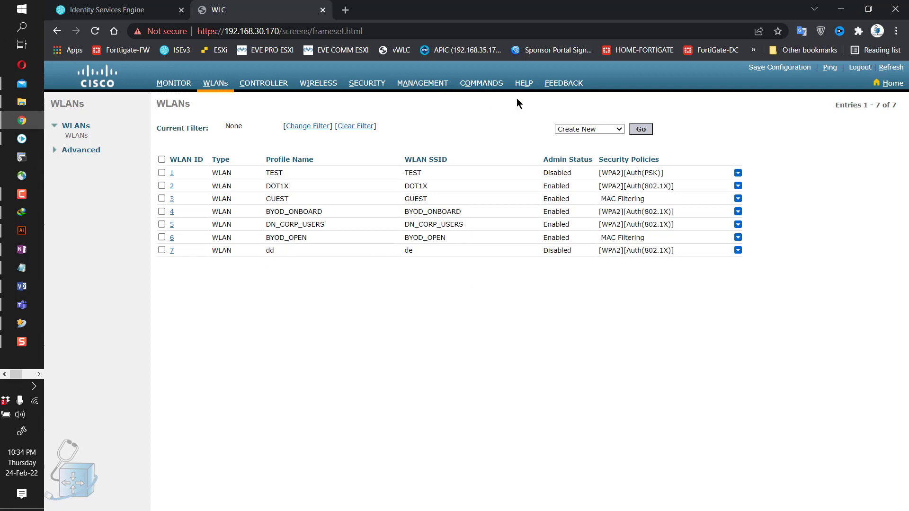
left_click(645, 128)
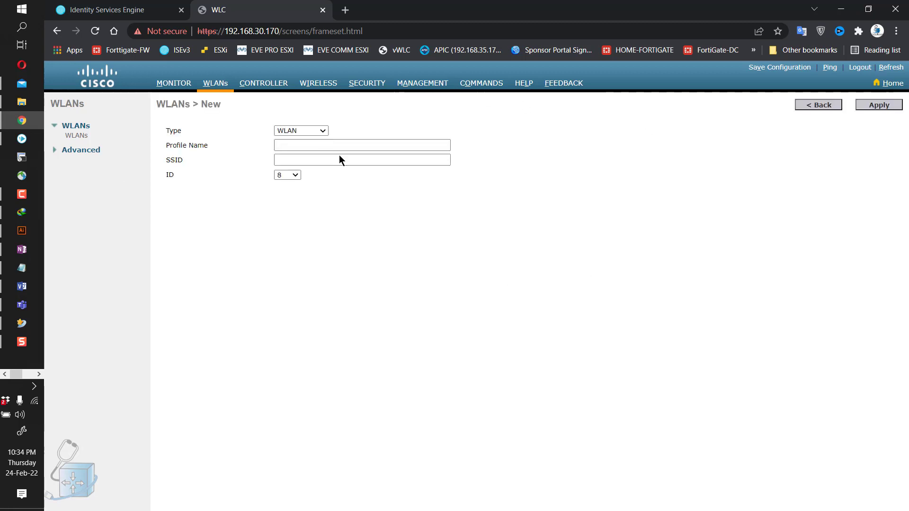
left_click(295, 145)
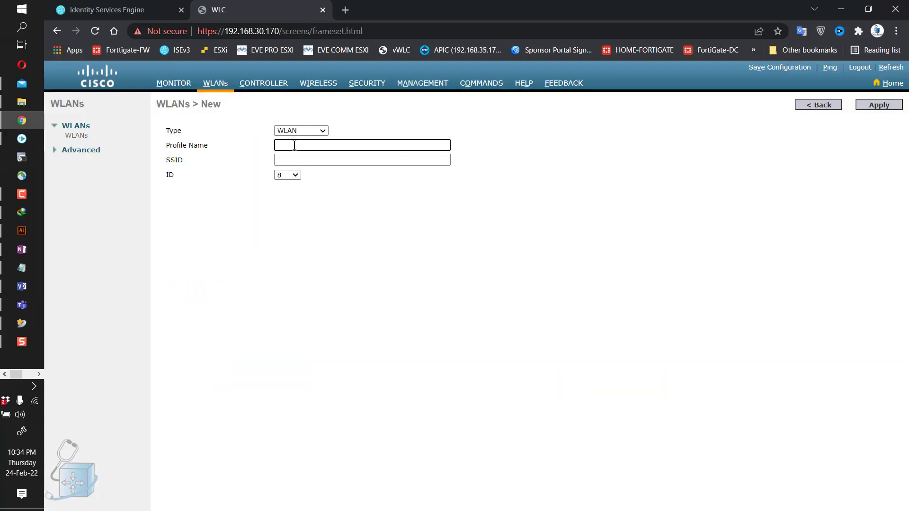
type("GUEST_")
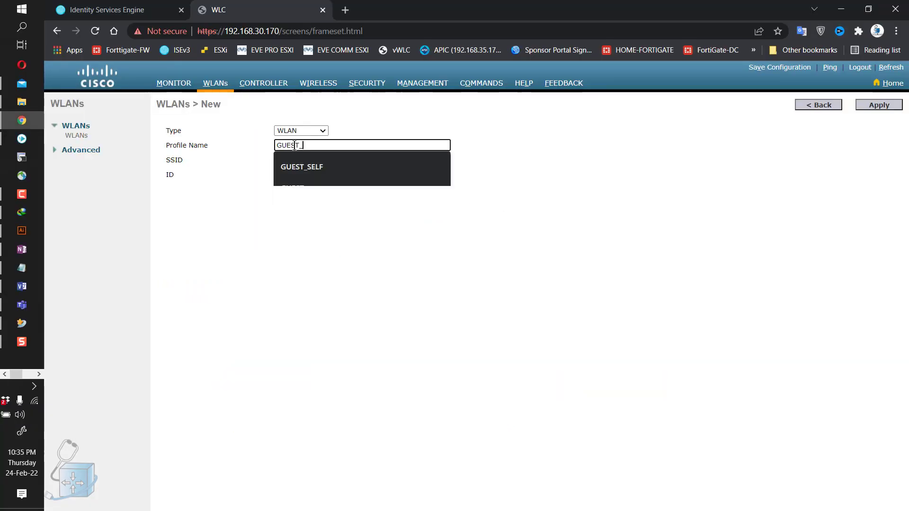
type("SSID")
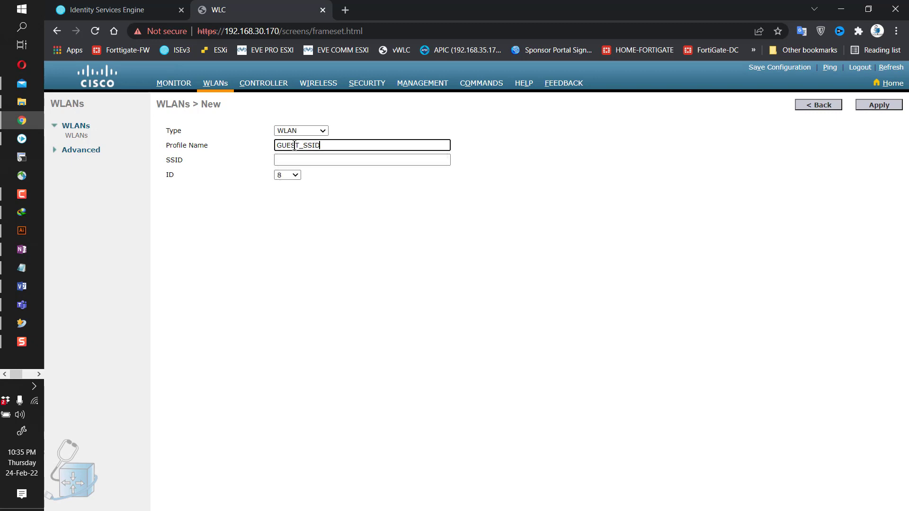
key("Tab")
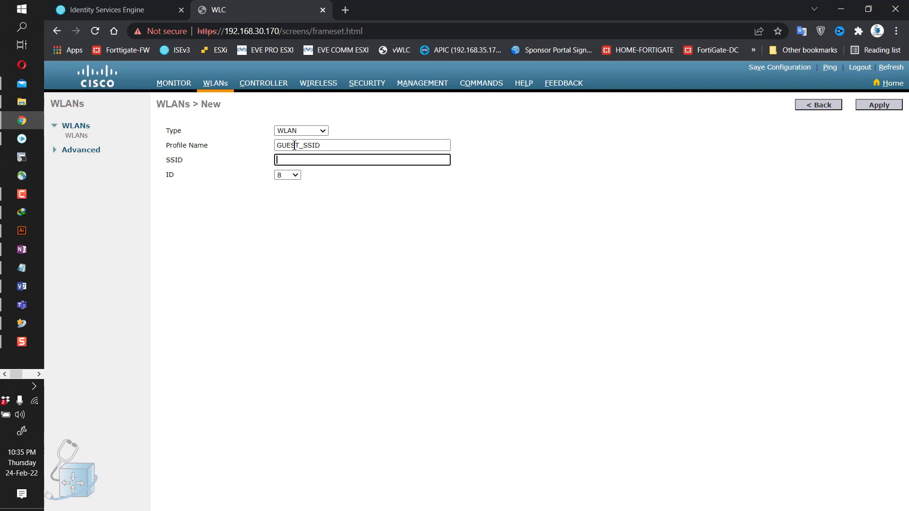
type("GUEST")
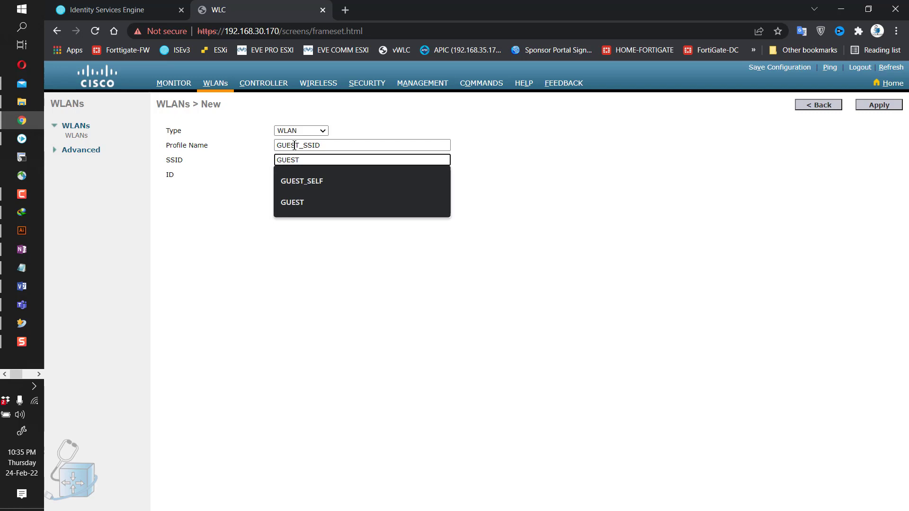
type("_SSID")
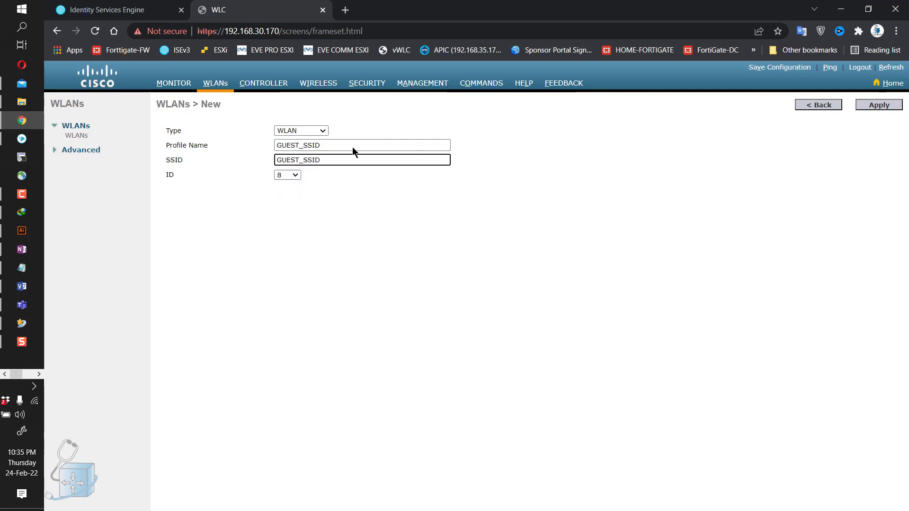
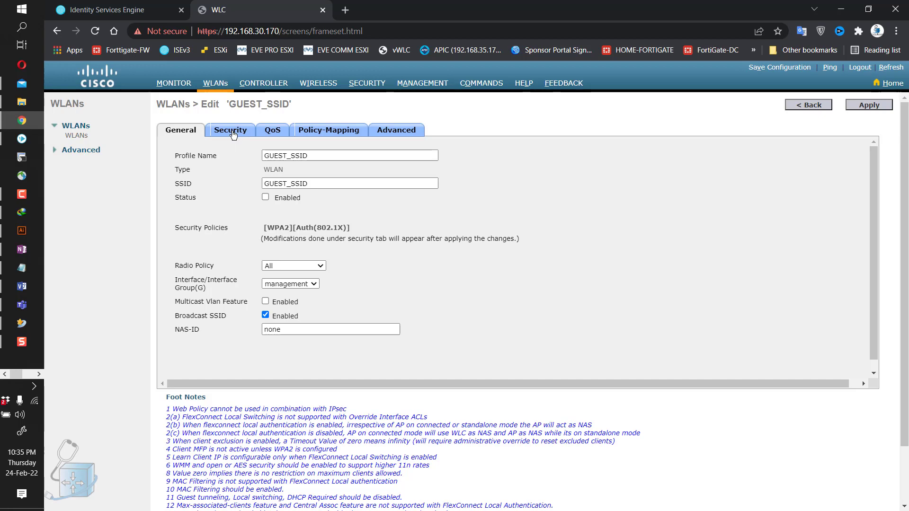
Step: Assign GUEST_SSID to the server_guest interface on the General tab and apply it
left_click(233, 133)
left_click(188, 132)
left_click(296, 283)
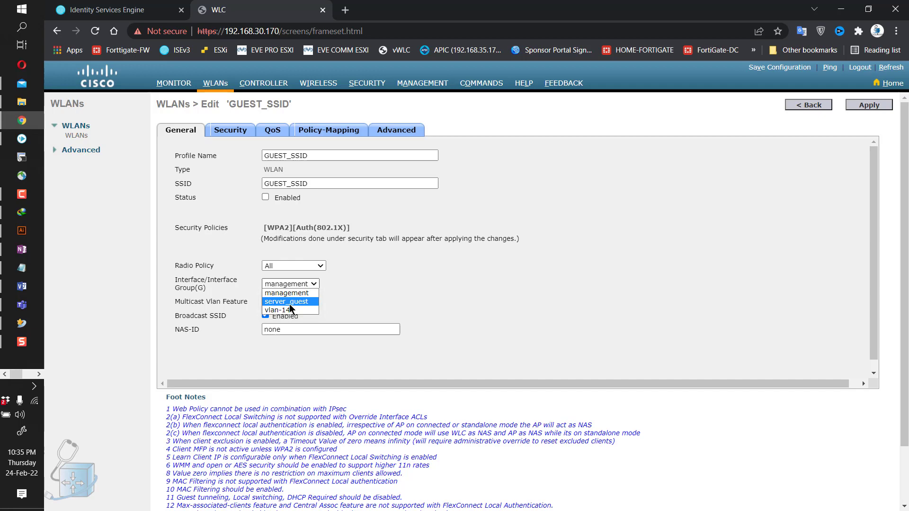
left_click(289, 304)
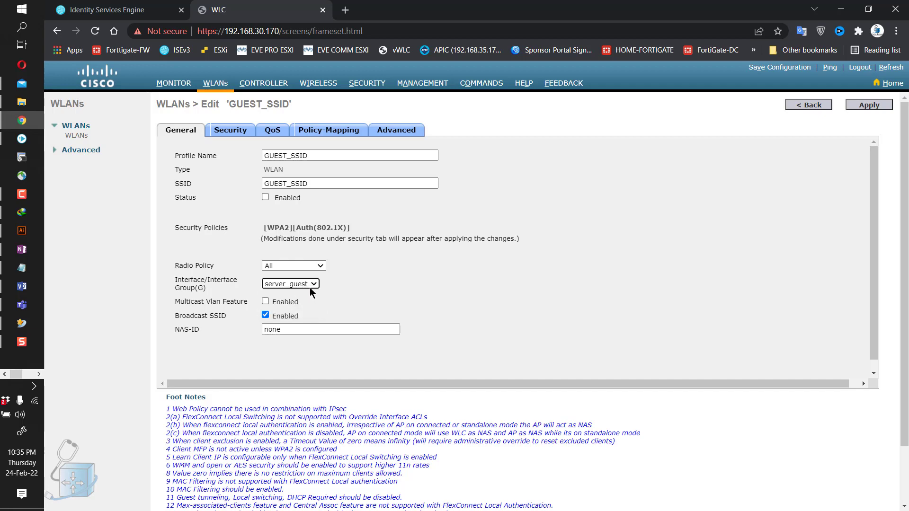
left_click(873, 104)
Step: Open the server_guest interface details under Controller > Interfaces
left_click(263, 83)
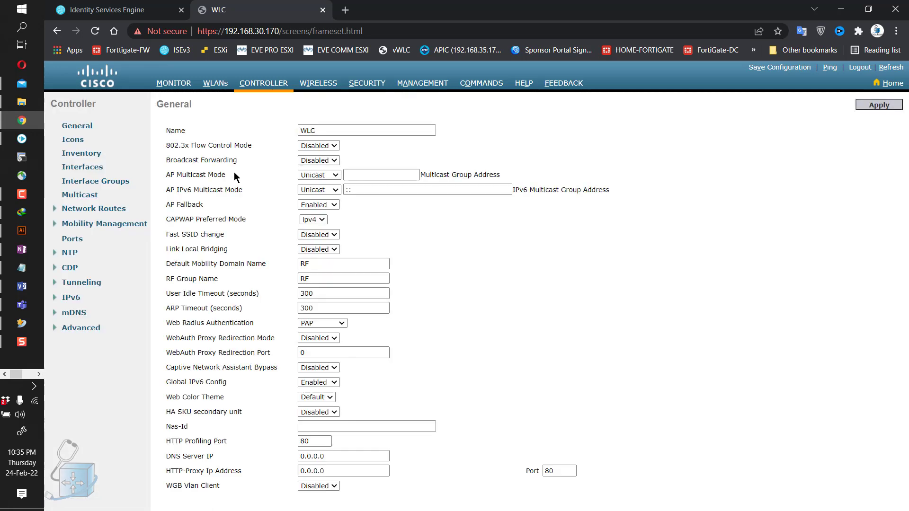
left_click(86, 168)
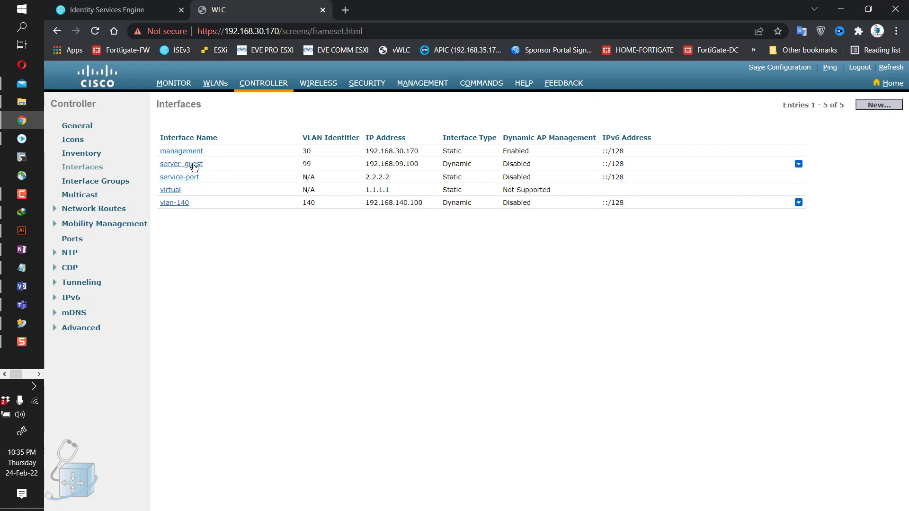
left_click(183, 166)
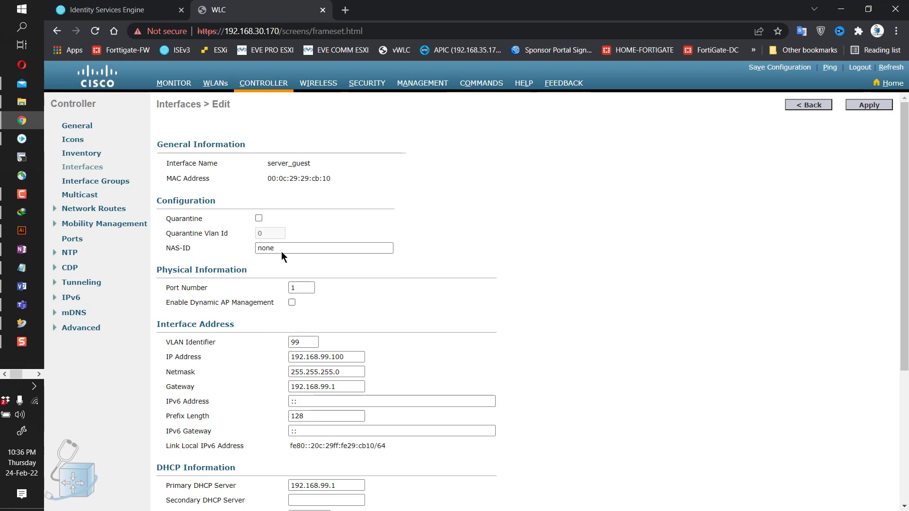
Step: Highlight server_guest's port, VLAN 99 and IP 192.168.99.100, then start a Windows search
double_click(296, 288)
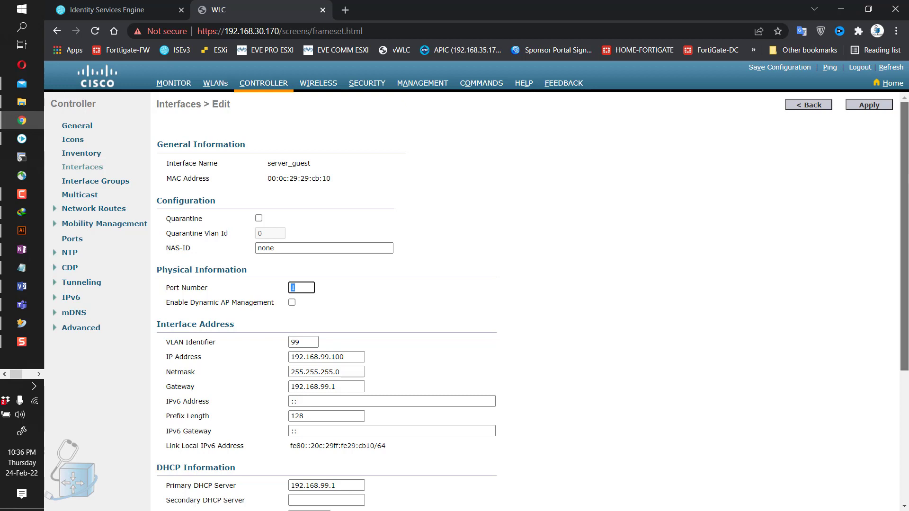
scroll(410, 284, "down", 2)
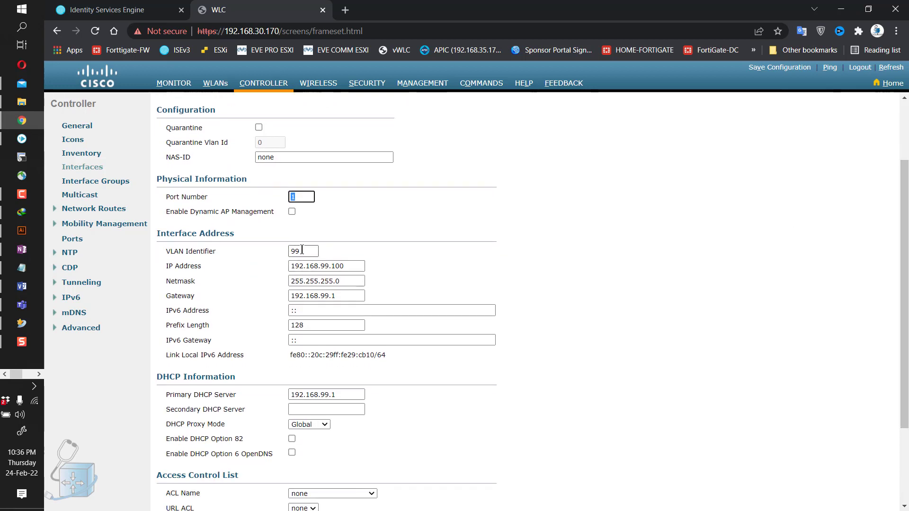
double_click(303, 251)
key("Tab")
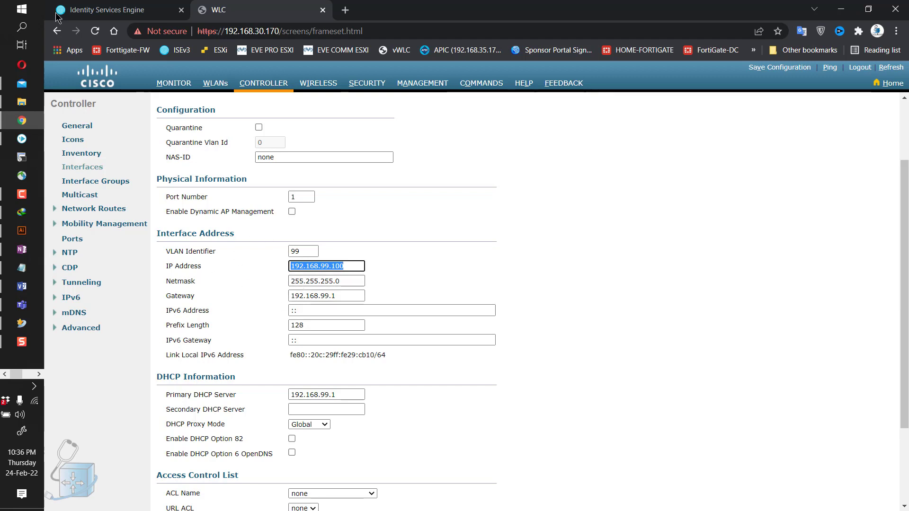
left_click(24, 26)
Step: Ping 192.168.99.100 from Command Prompt, stop it after replies, and minimize the window
type("cmd")
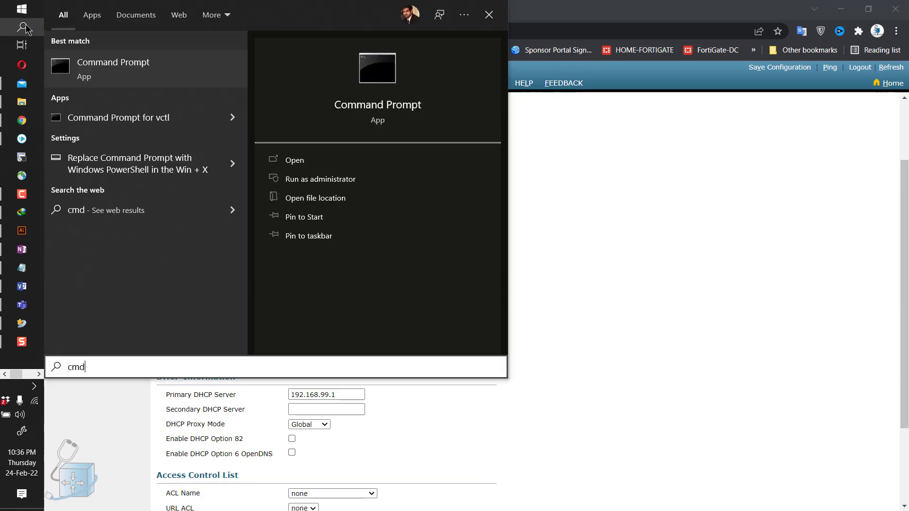
key("Return")
type("ping ")
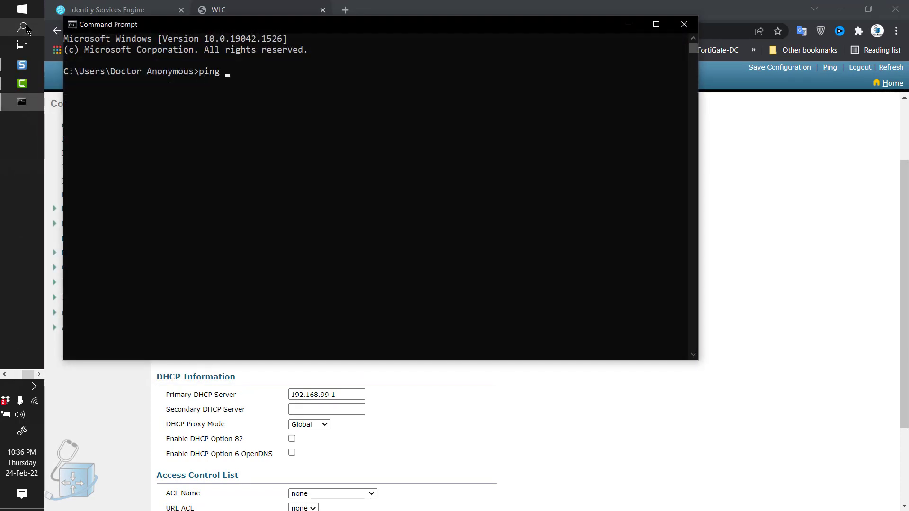
type("192.168.99.100")
key("Return")
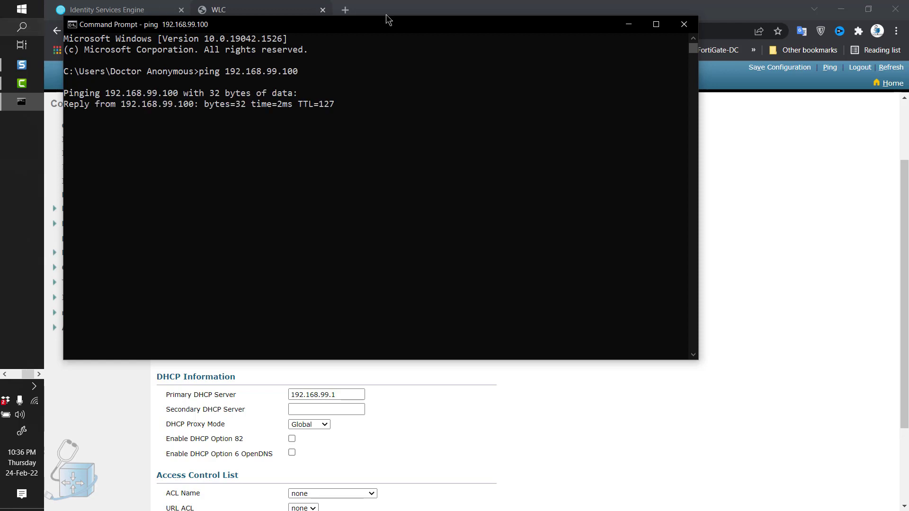
key("ctrl+c")
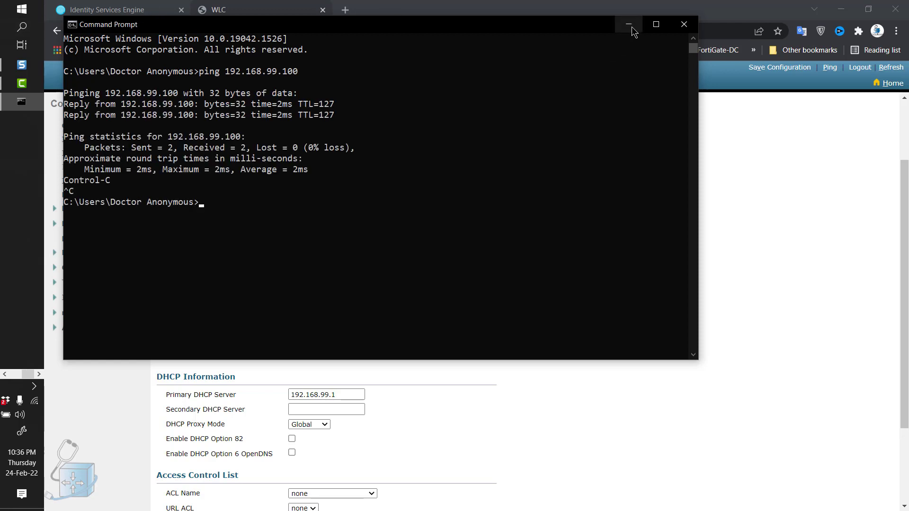
left_click(630, 24)
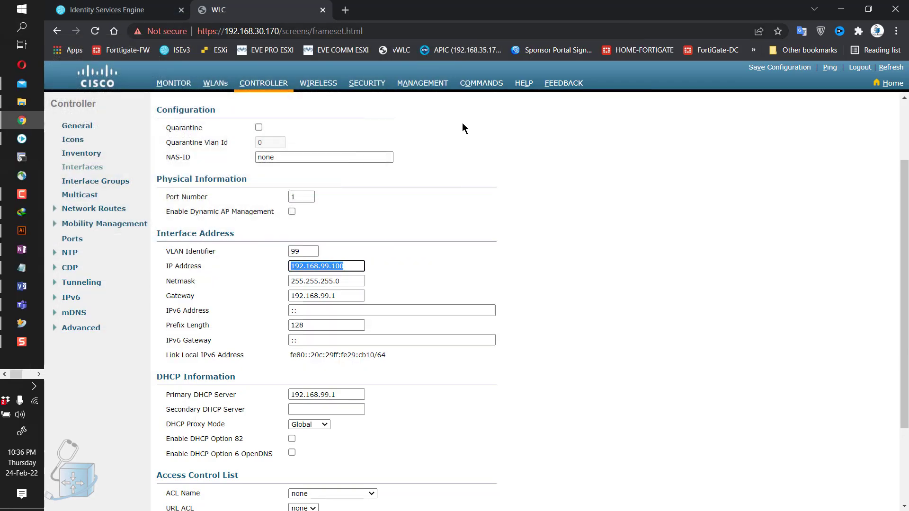
Step: Open WLAN ID 8 (GUEST_SSID) and view its WPA+WPA2 security settings
left_click(221, 86)
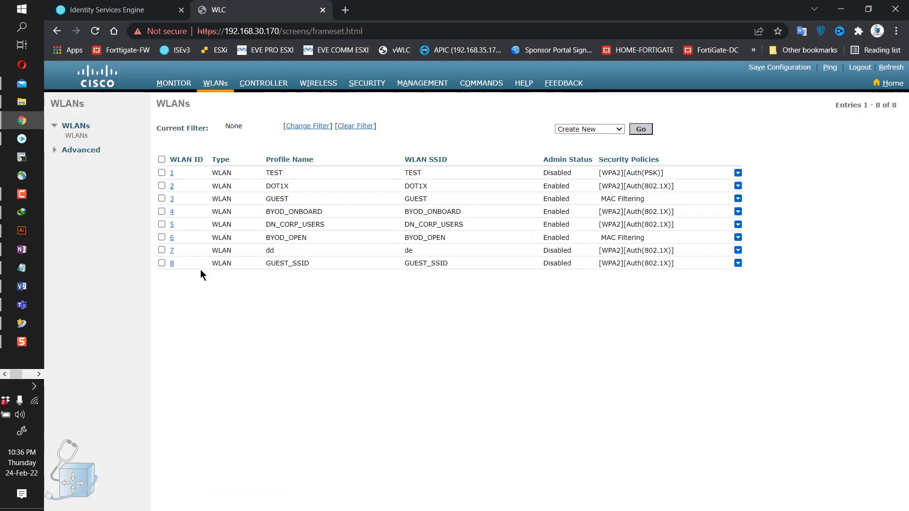
left_click(172, 264)
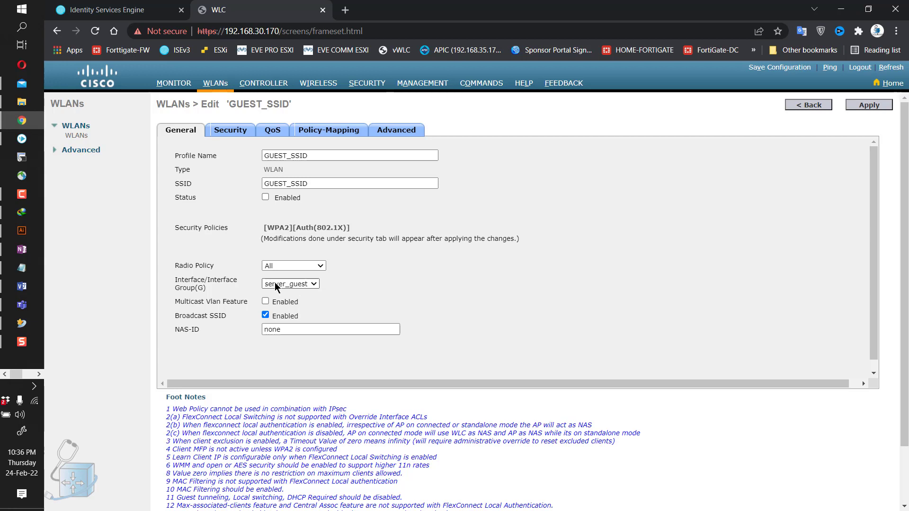
left_click(231, 131)
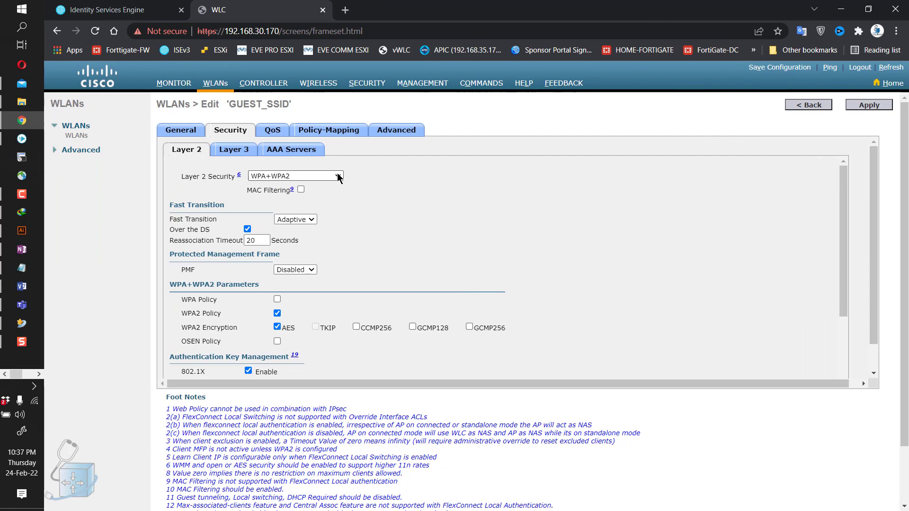
Step: Set GUEST_SSID's Layer 2 security to None and tick MAC Filtering
left_click(338, 177)
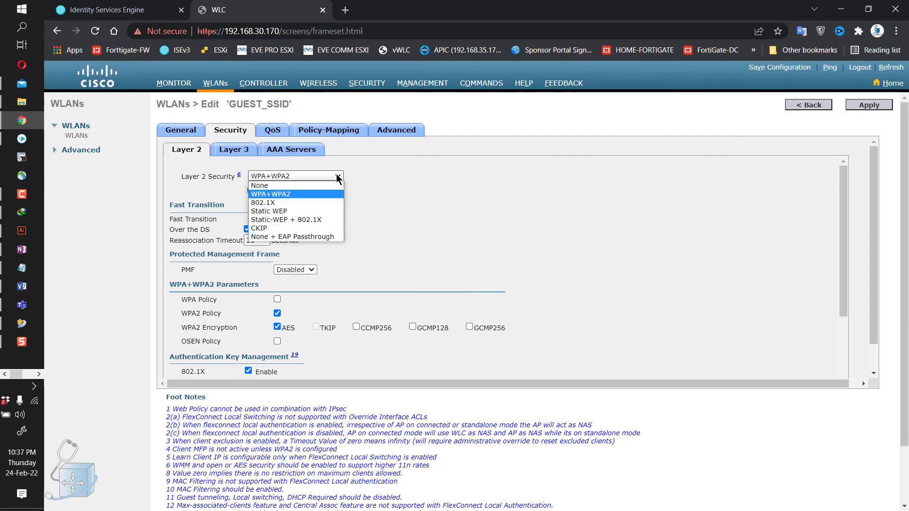
left_click(266, 185)
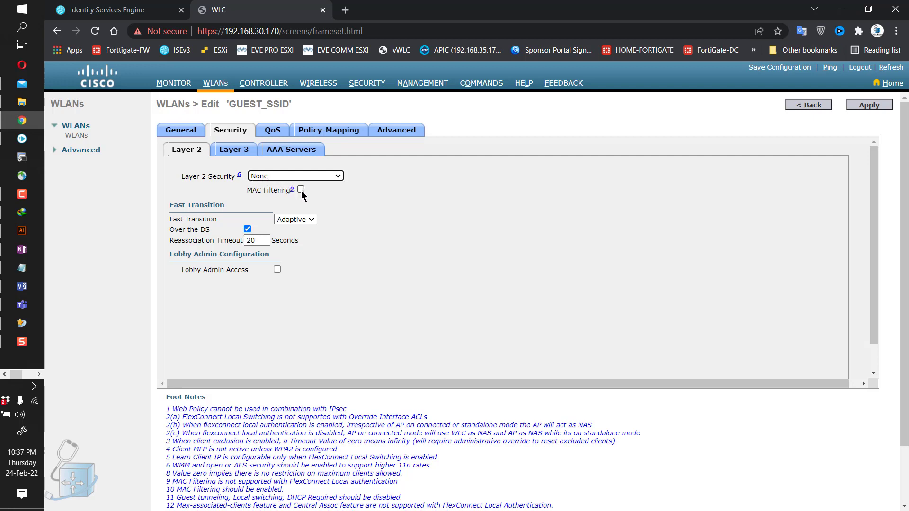
left_click(302, 190)
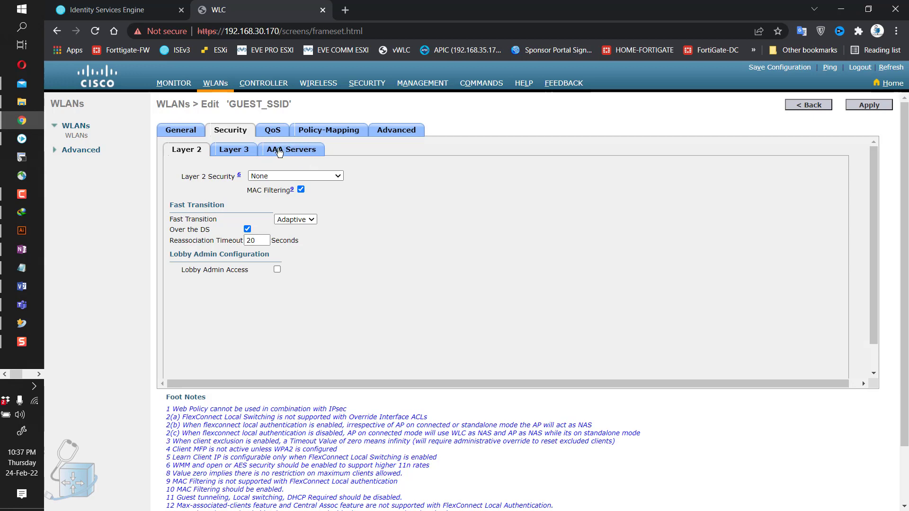
Step: Set Server 1 to 192.168.35.188 for authentication (1812) and accounting (1813)
left_click(296, 150)
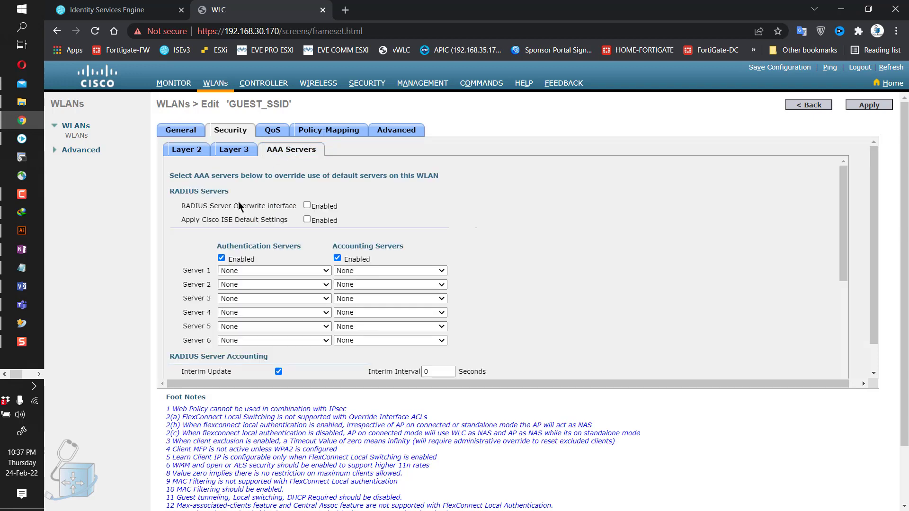
left_click(326, 269)
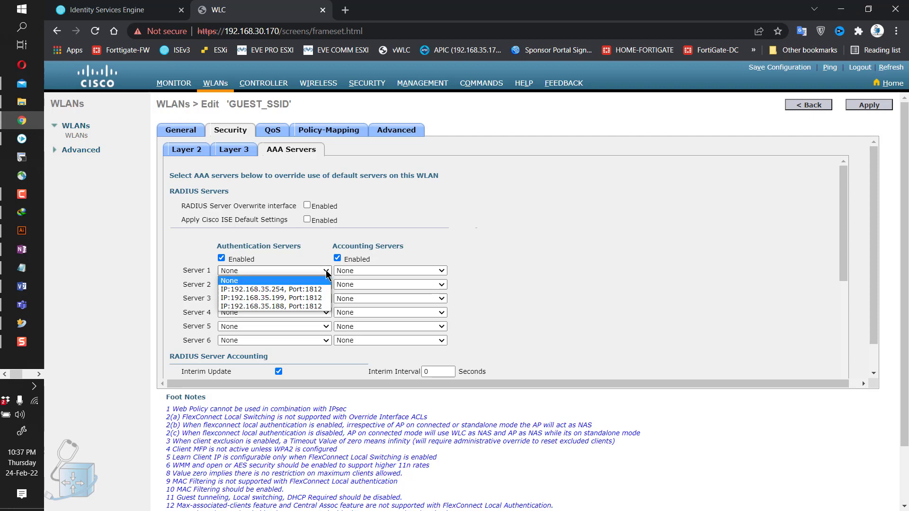
left_click(298, 305)
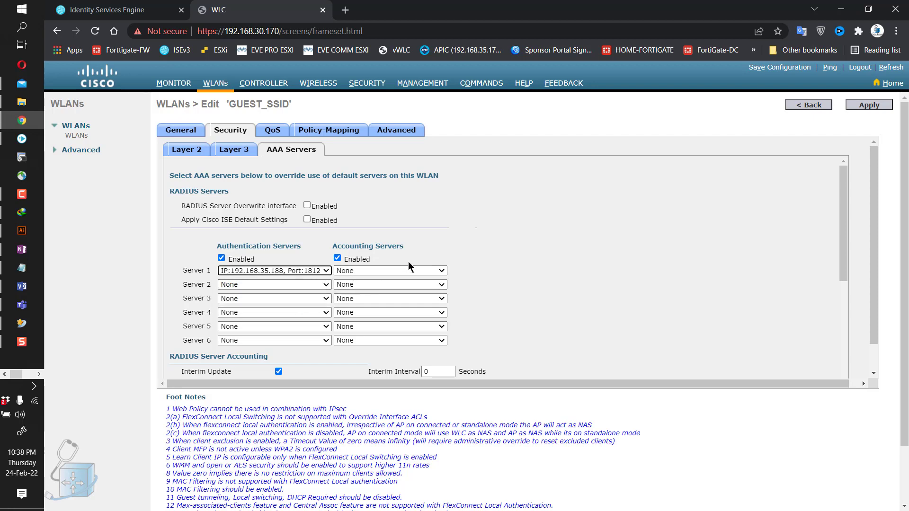
left_click(376, 269)
left_click(397, 306)
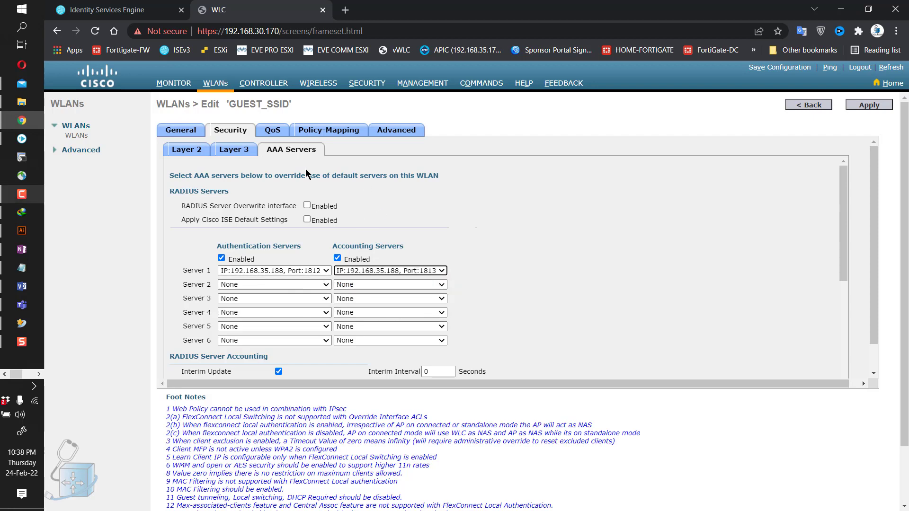
left_click(387, 134)
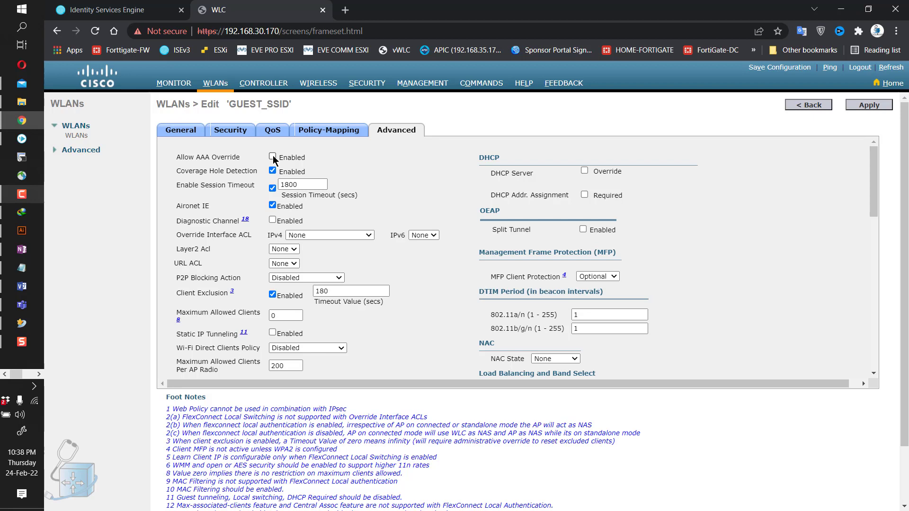
Step: Enable Allow AAA Override and set the NAC State to ISE NAC
left_click(273, 156)
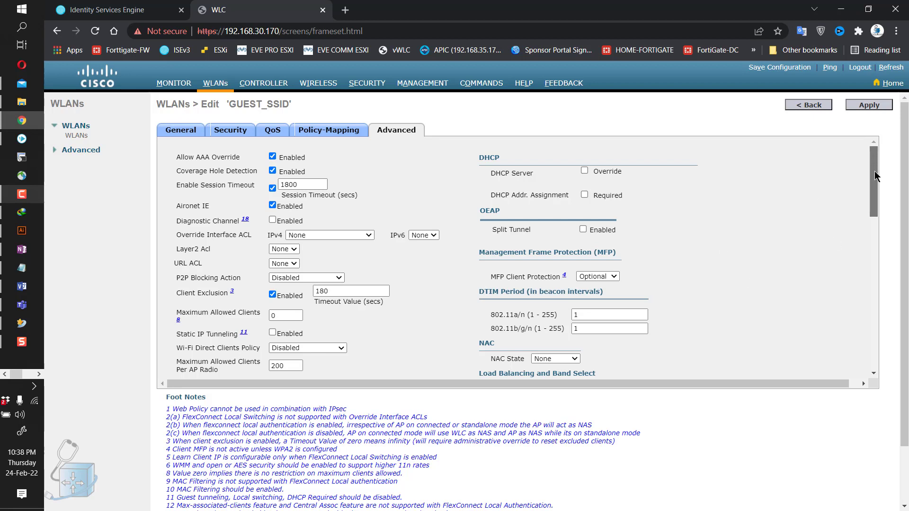
left_click_drag(874, 172, 872, 191)
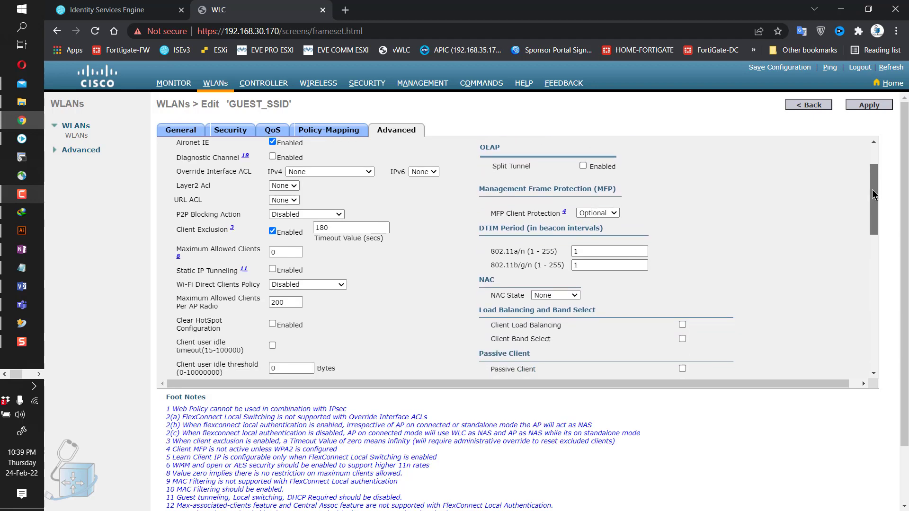
left_click(571, 297)
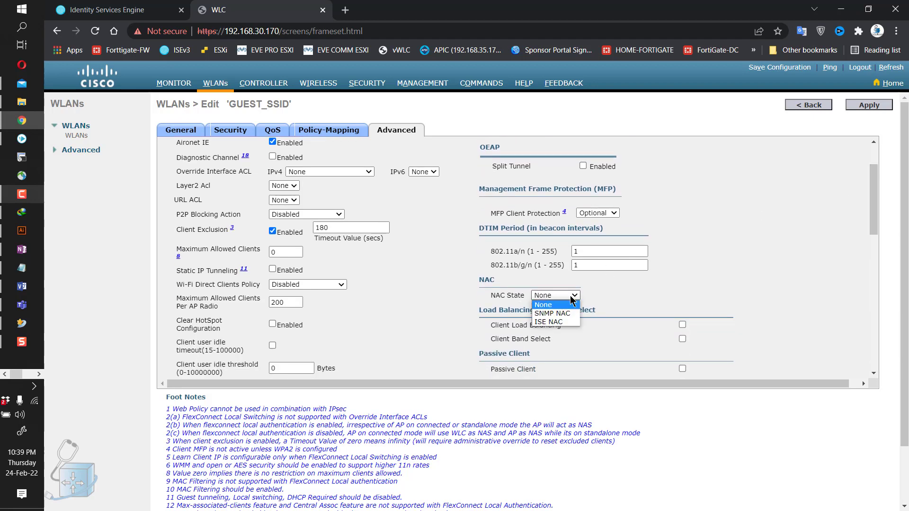
left_click(552, 321)
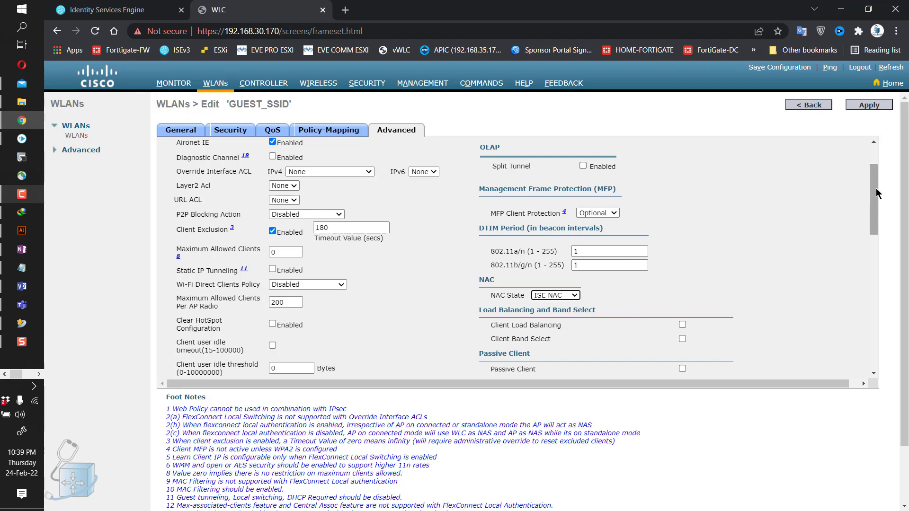
left_click_drag(876, 192, 870, 219)
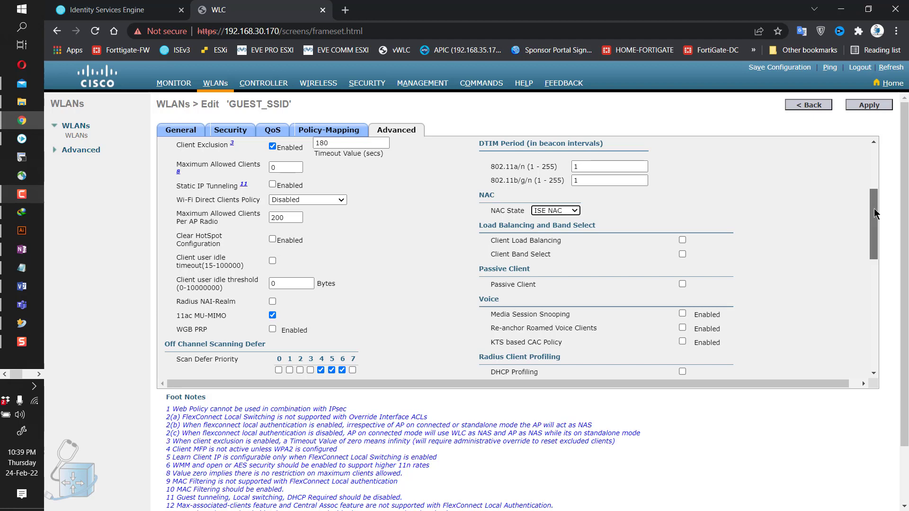
left_click_drag(874, 208, 872, 250)
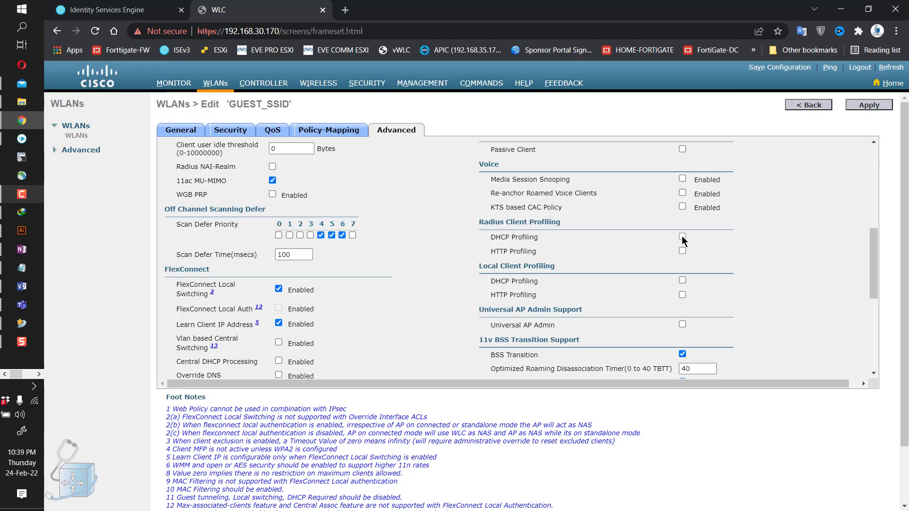
Step: Enable DHCP and HTTP client profiling and mark DHCP Addr. Assignment as Required
left_click(681, 237)
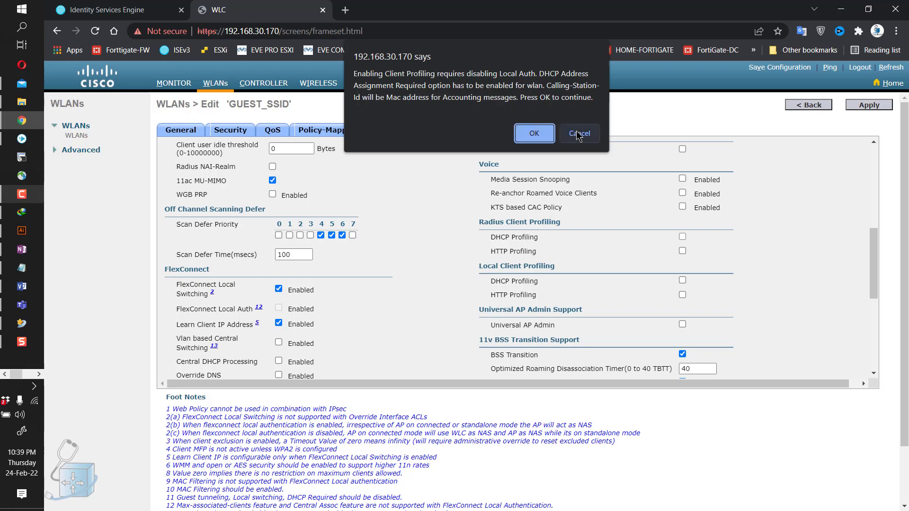
key("Return")
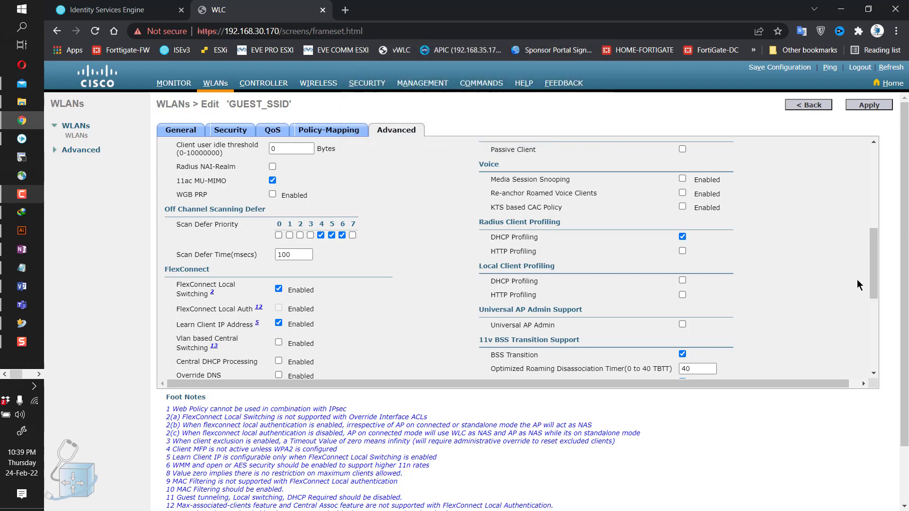
left_click(682, 251)
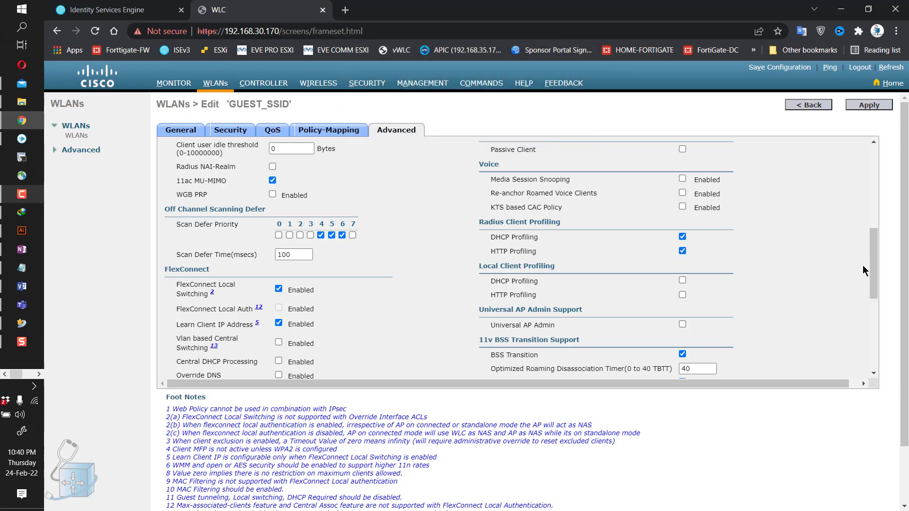
left_click_drag(876, 266, 866, 289)
left_click(584, 195)
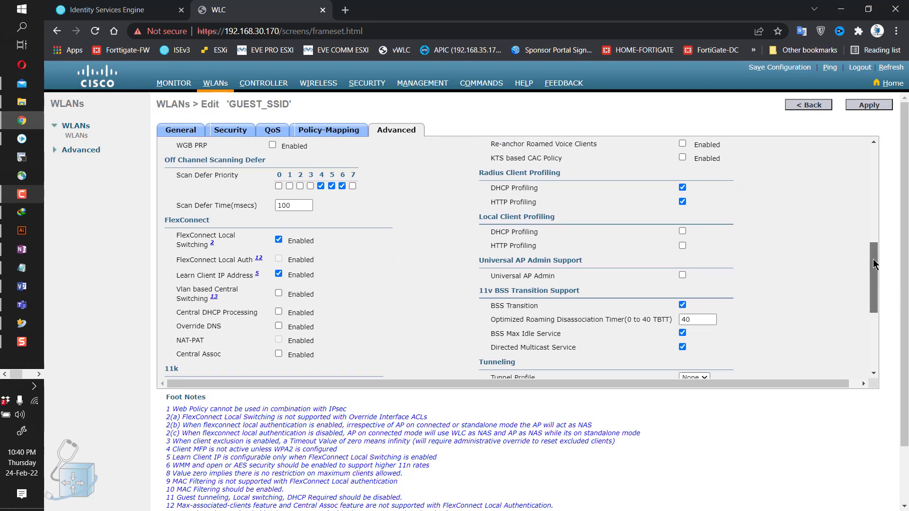
left_click_drag(874, 256, 874, 278)
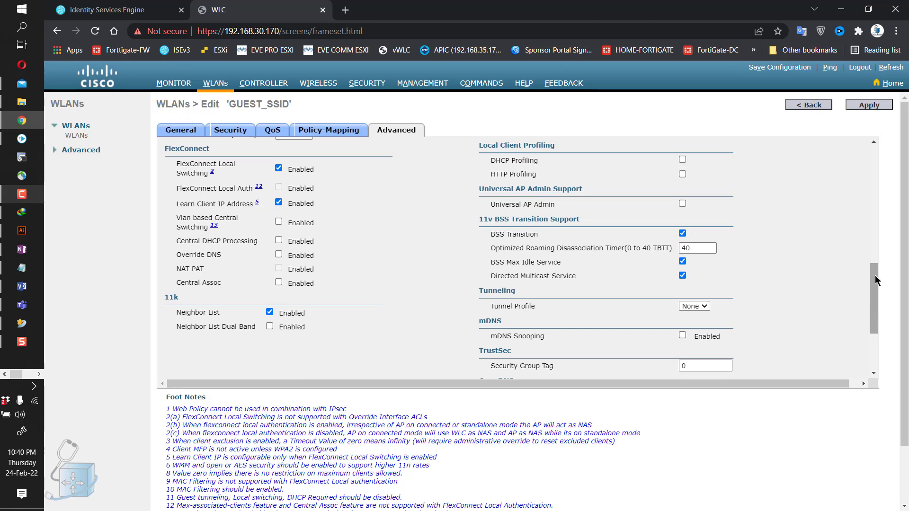
left_click_drag(870, 287, 874, 256)
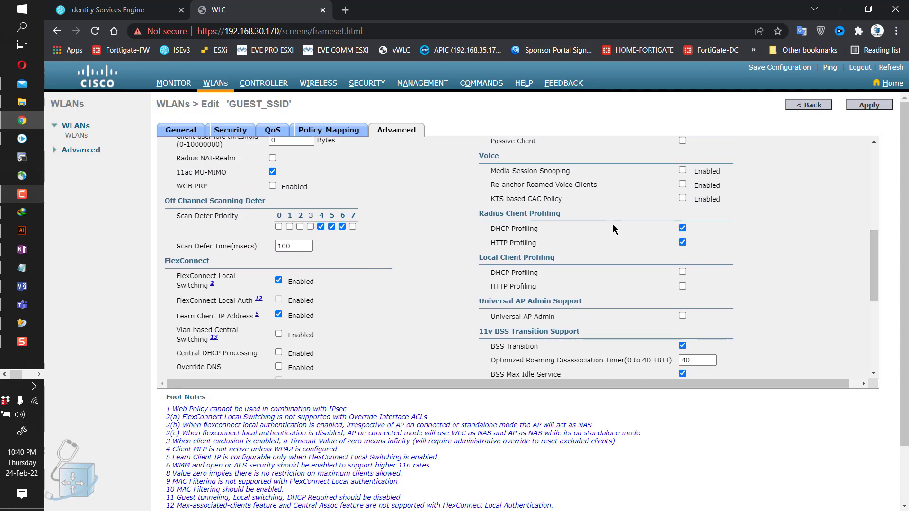
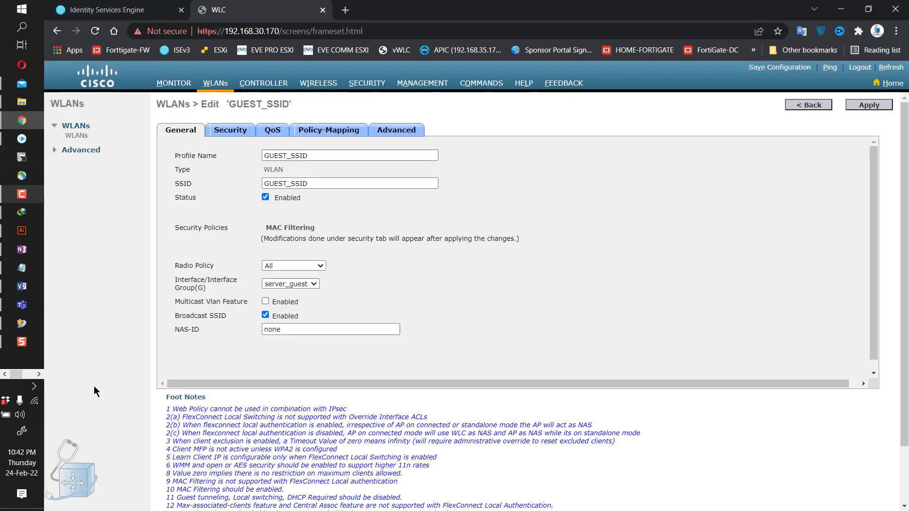
Step: Check the available Wi-Fi networks and view the PTCL-BB network's connection details
left_click(35, 401)
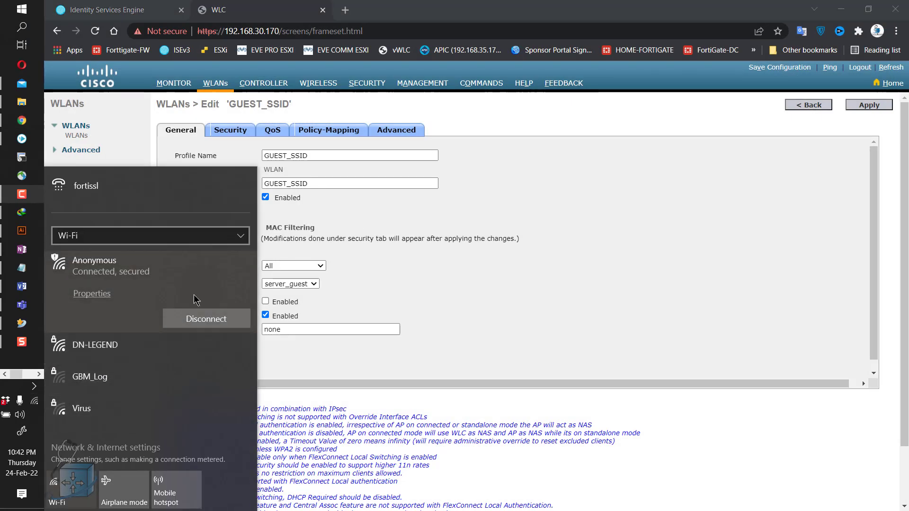
left_click(235, 236)
left_click(112, 239)
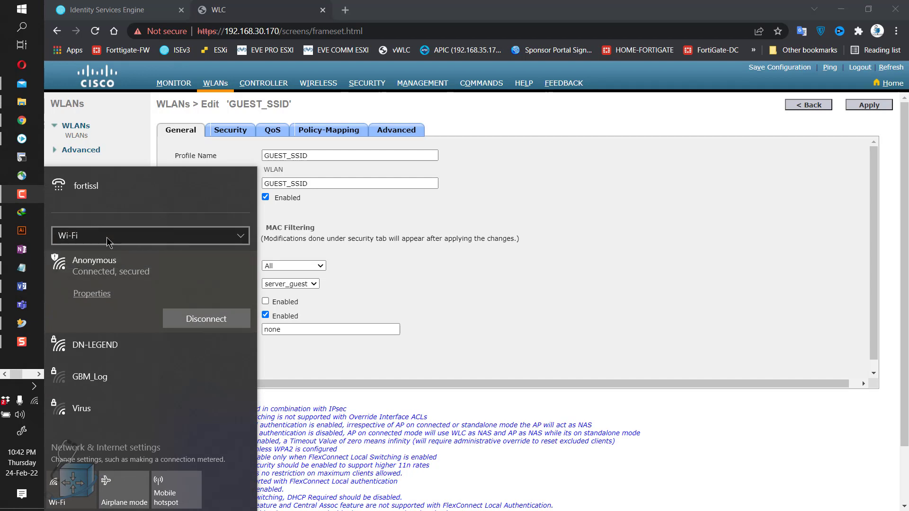
left_click(189, 376)
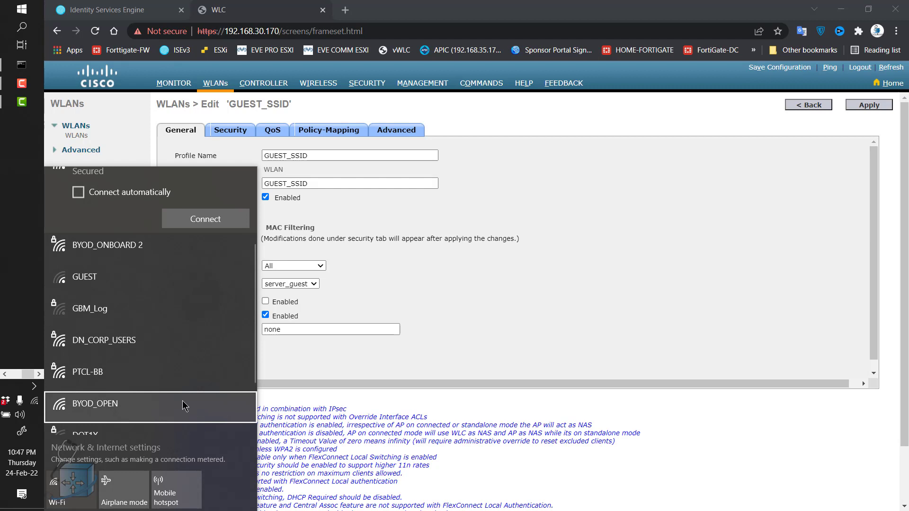
left_click(151, 375)
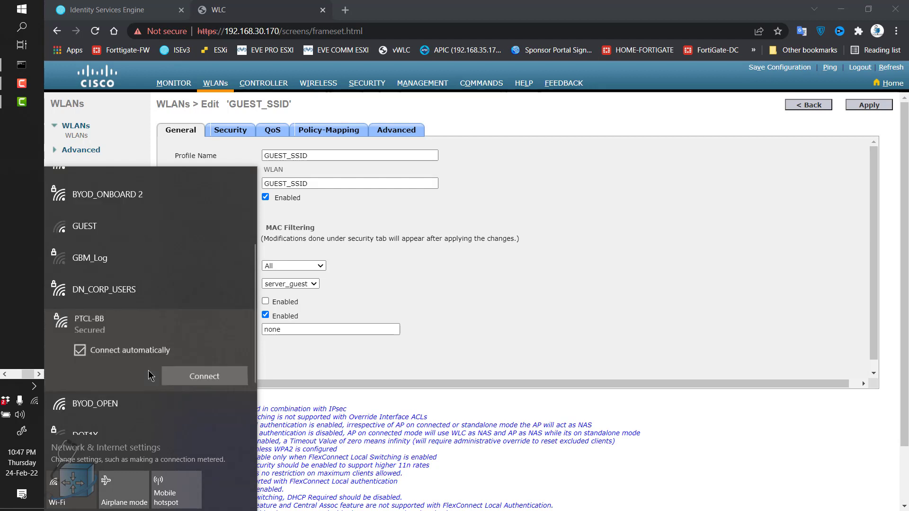
scroll(150, 375, "down", 3)
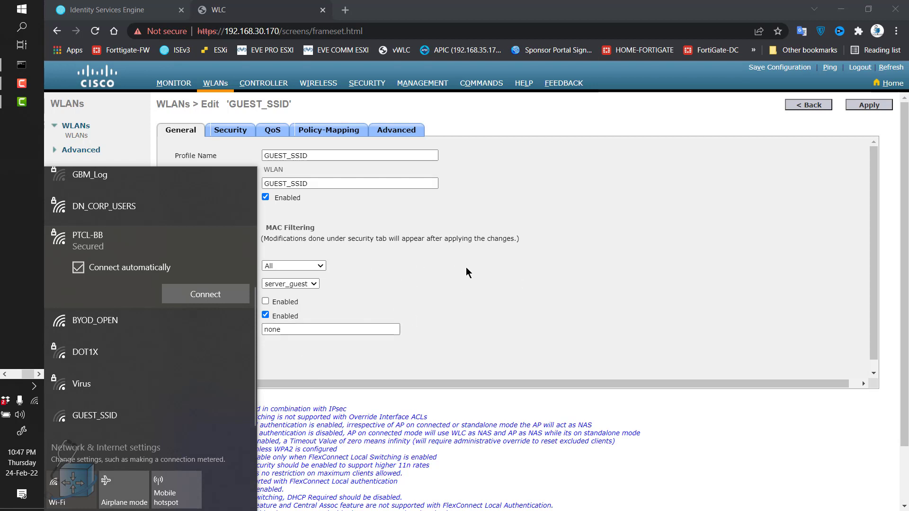
left_click(295, 199)
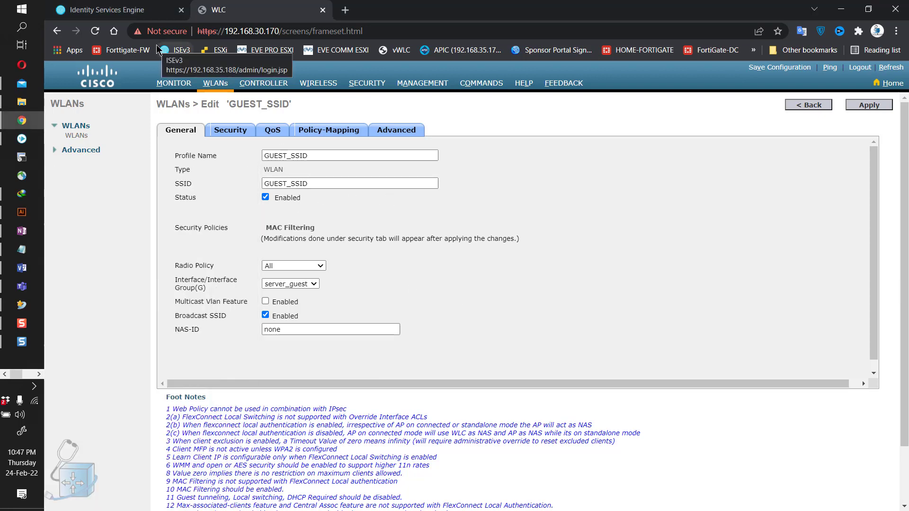
Step: In the ISE tab, go to Work Centers > Guest Access > Portals & Components > Guest Types
left_click(146, 15)
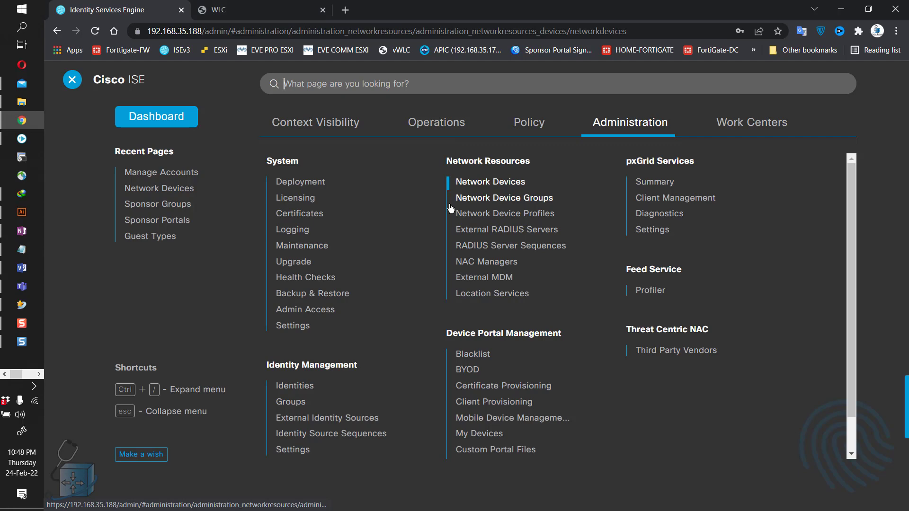
left_click(751, 124)
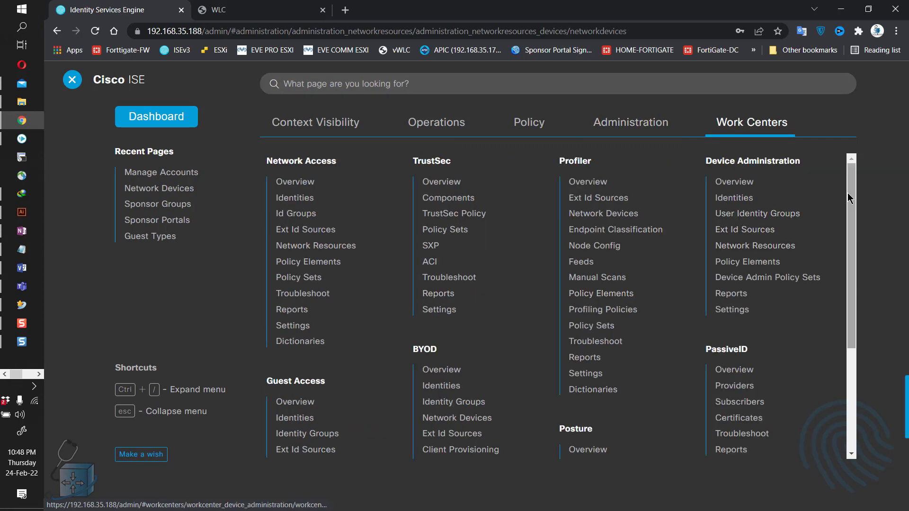
left_click_drag(849, 198, 849, 278)
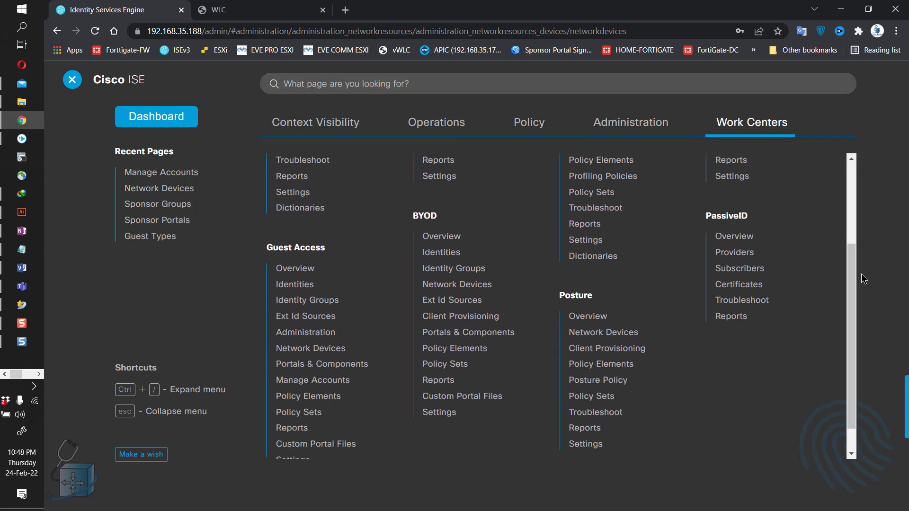
left_click(315, 364)
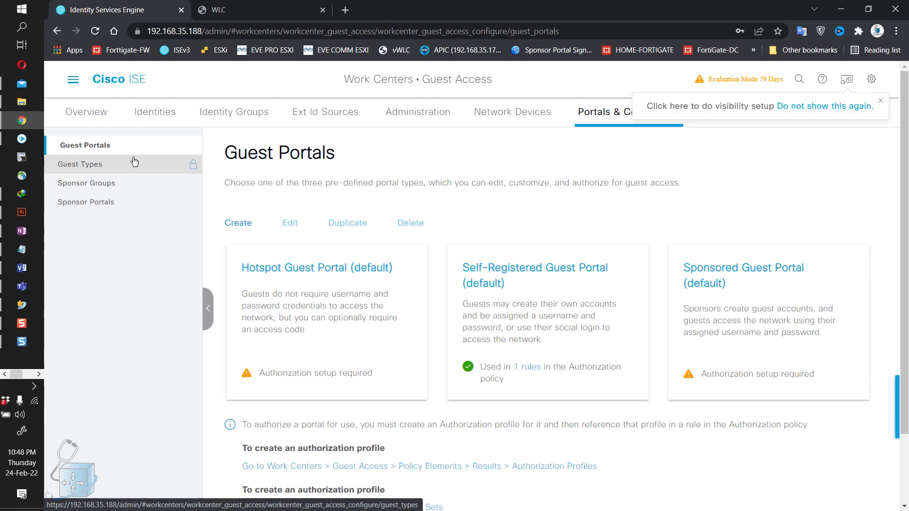
left_click(105, 171)
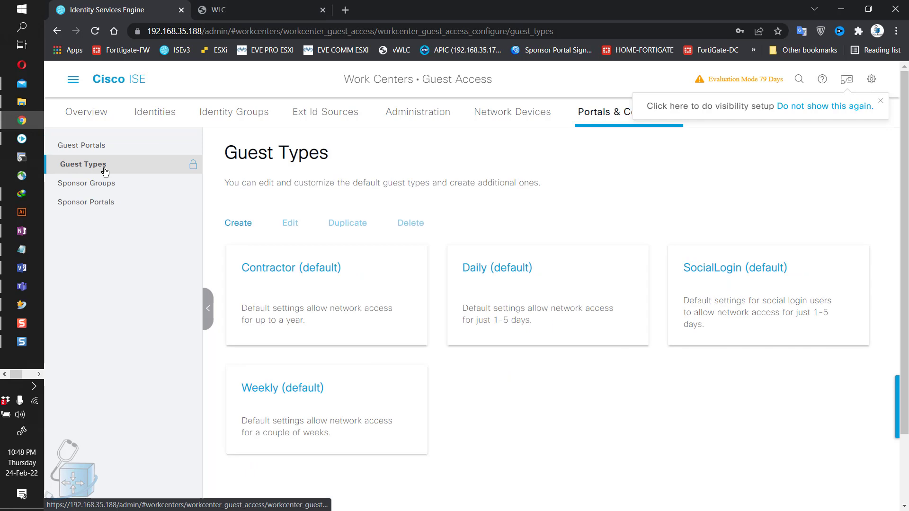
left_click(90, 147)
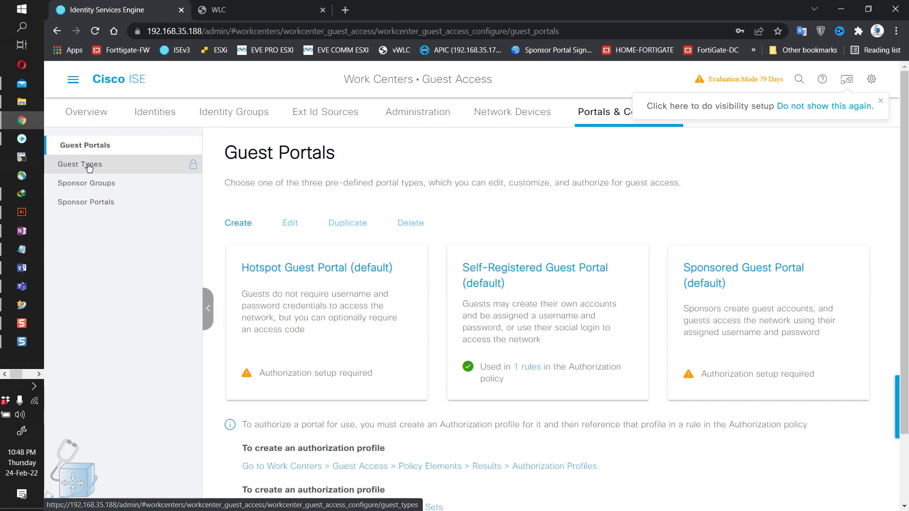
left_click(90, 165)
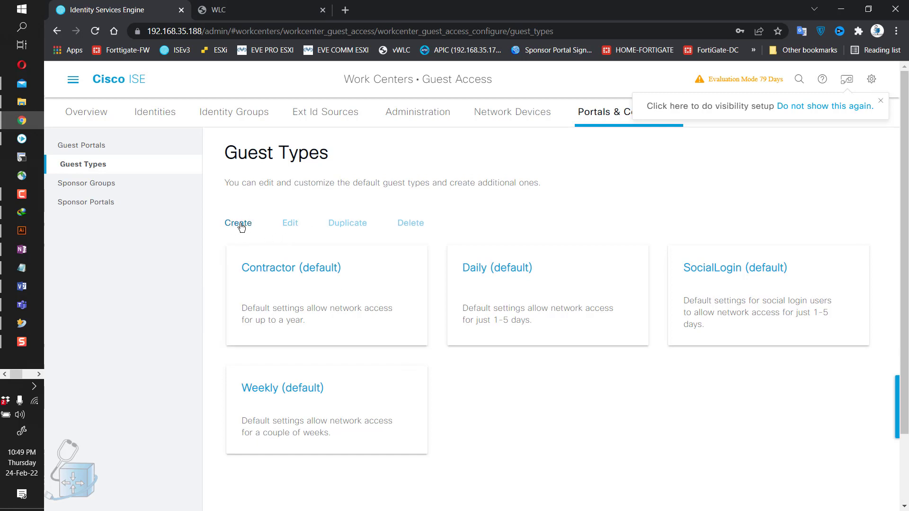
Step: Duplicate the Daily (default) guest type and open Daily (default)_copy1 for editing
left_click(534, 291)
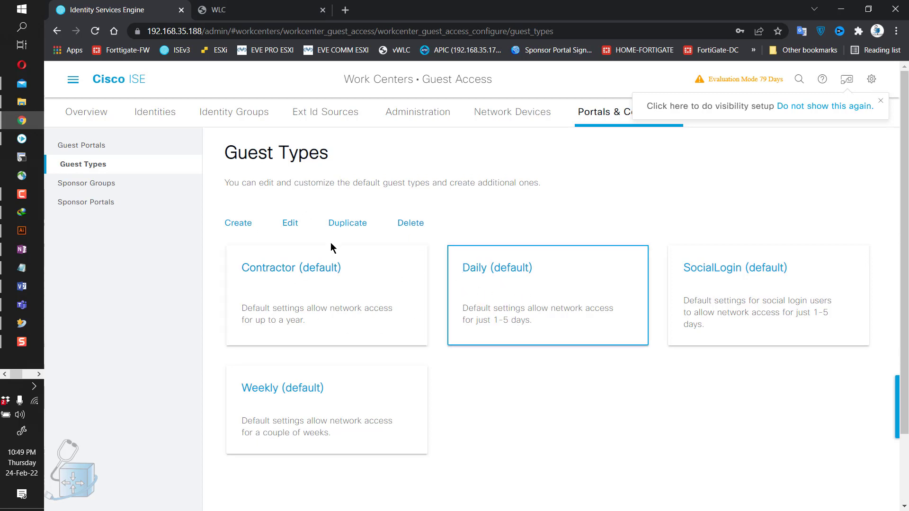
left_click(347, 223)
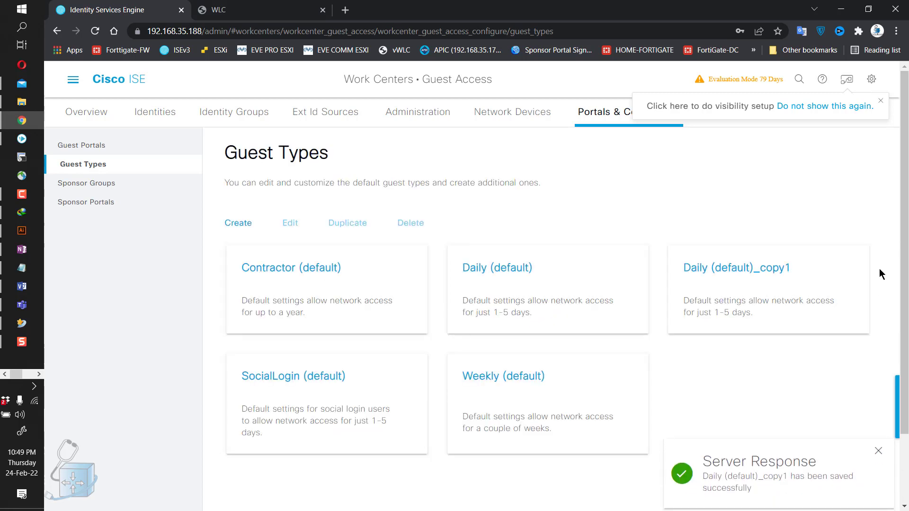
left_click(767, 294)
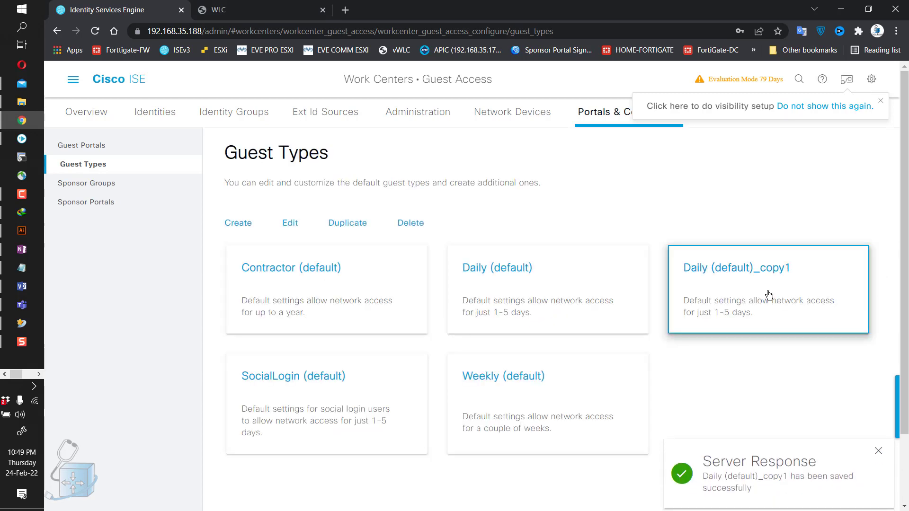
left_click(720, 271)
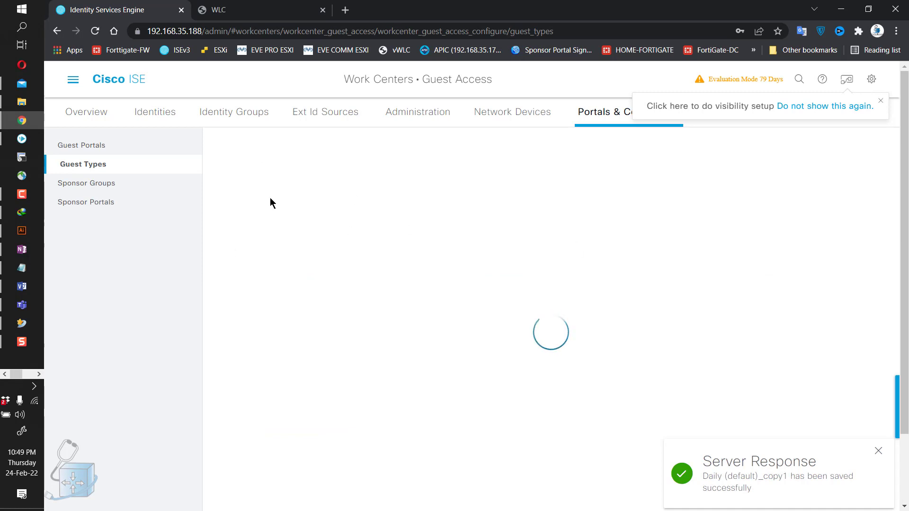
Step: Replace the copied guest type's name with DN_GUEST_TYPE
left_click(286, 238)
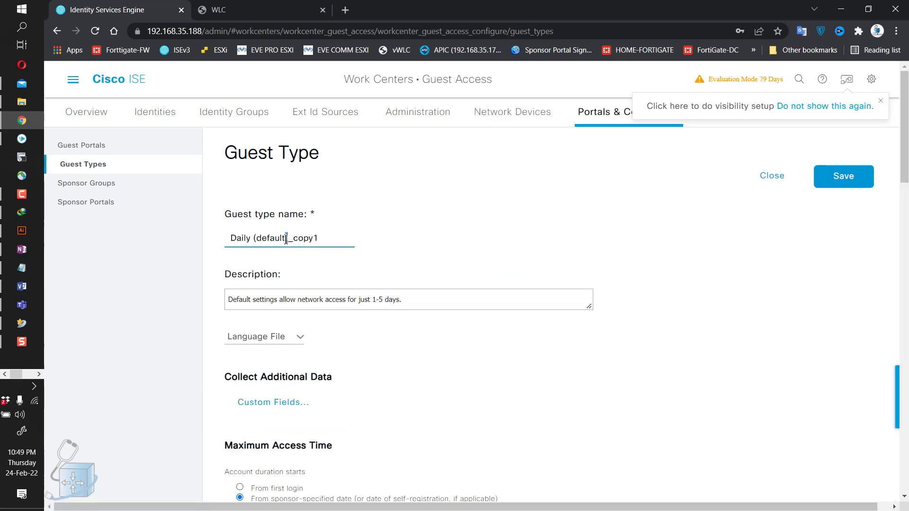
type("A")
key("ctrl+a")
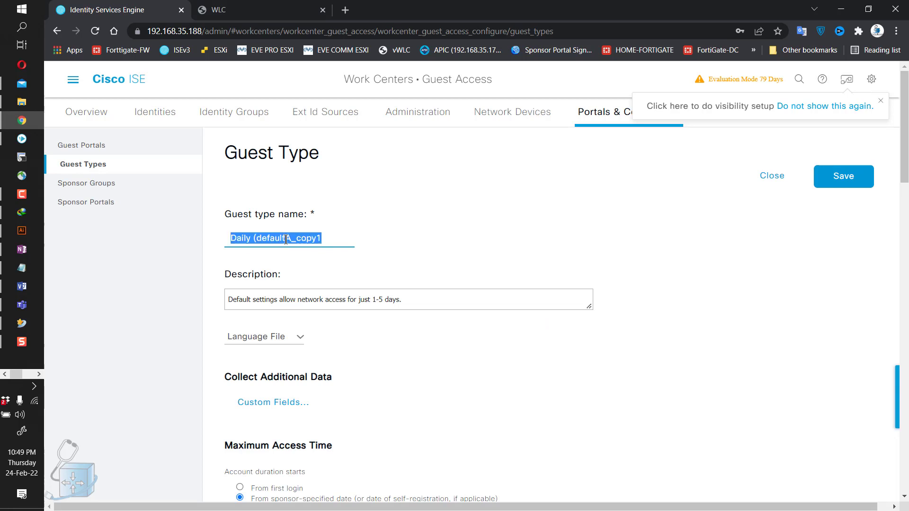
type("DN_GU")
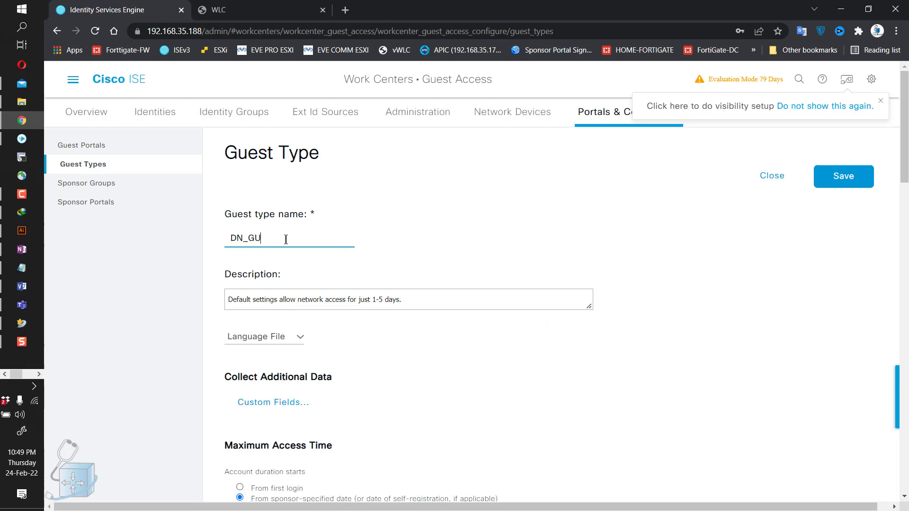
type("EST_TYPE")
left_click_drag(306, 237, 235, 238)
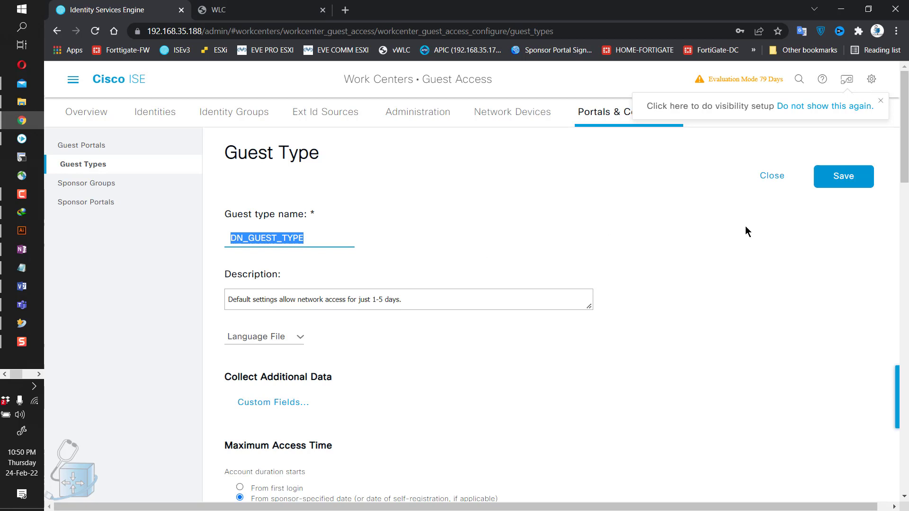
left_click_drag(313, 238, 223, 246)
scroll(905, 137, "down", 2)
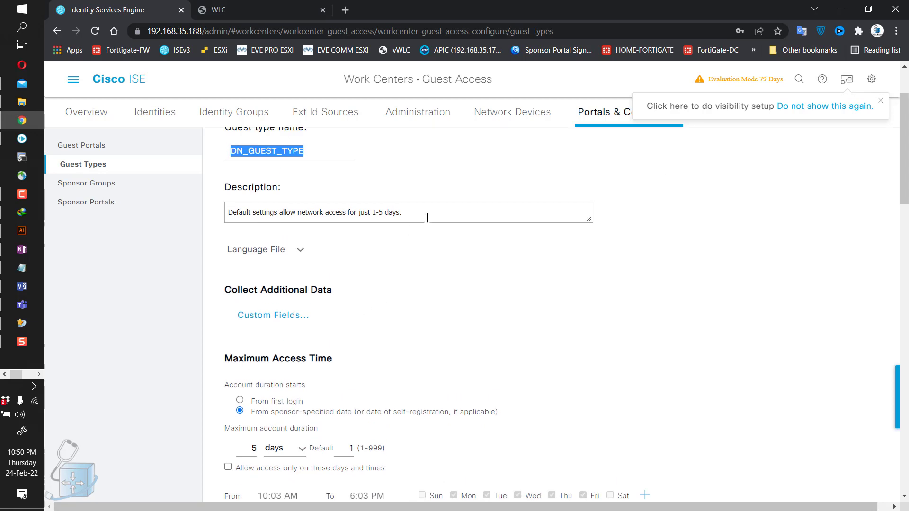
Step: Clear the guest type's description text
triple_click(427, 218)
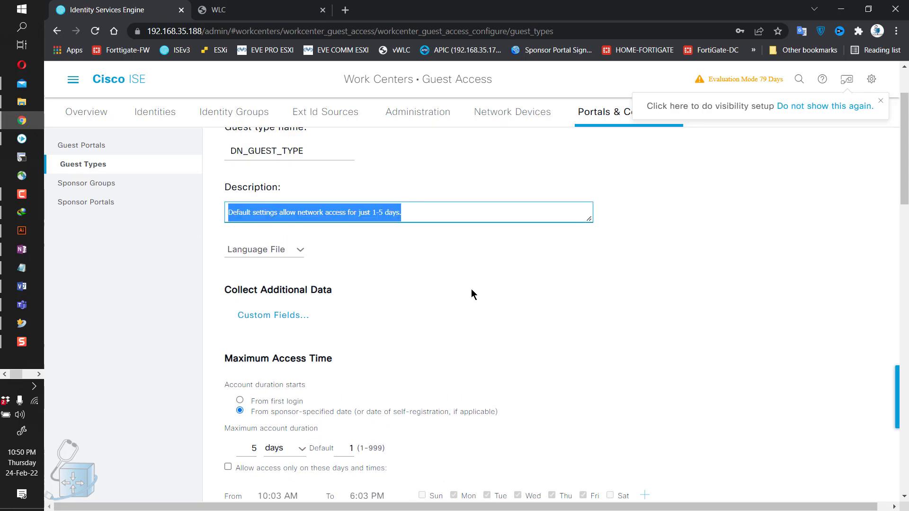
key("BackSpace")
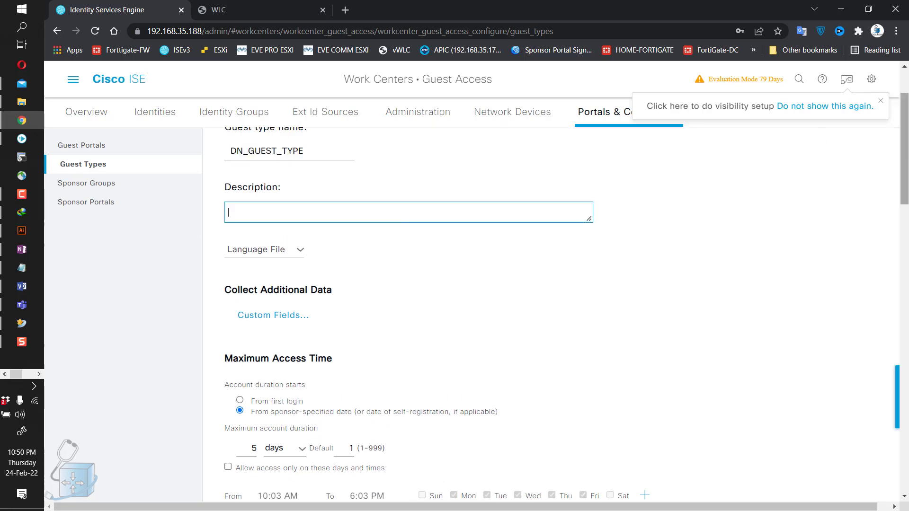
scroll(800, 160, "down", 2)
scroll(564, 313, "down", 1)
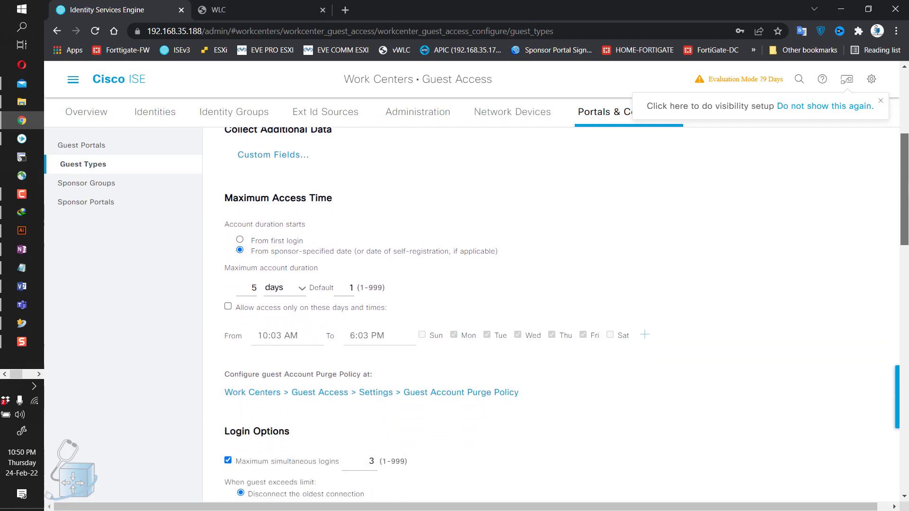
scroll(903, 283, "down", 6)
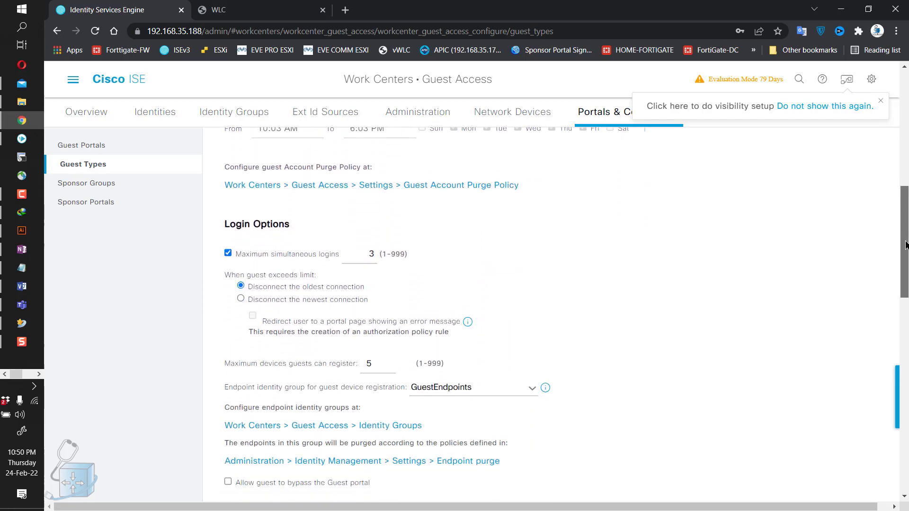
scroll(903, 282, "up", 6)
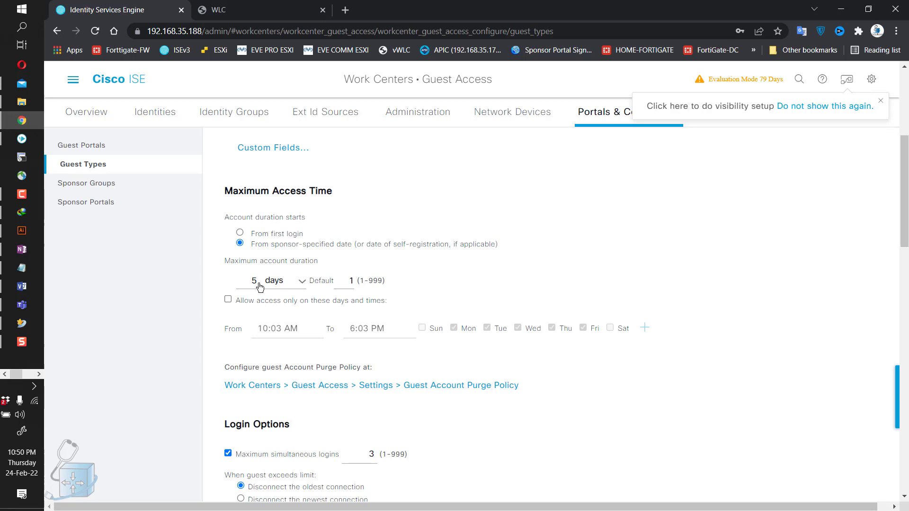
Step: Set Maximum Access Time to 2 hours, counted from first login
left_click(303, 283)
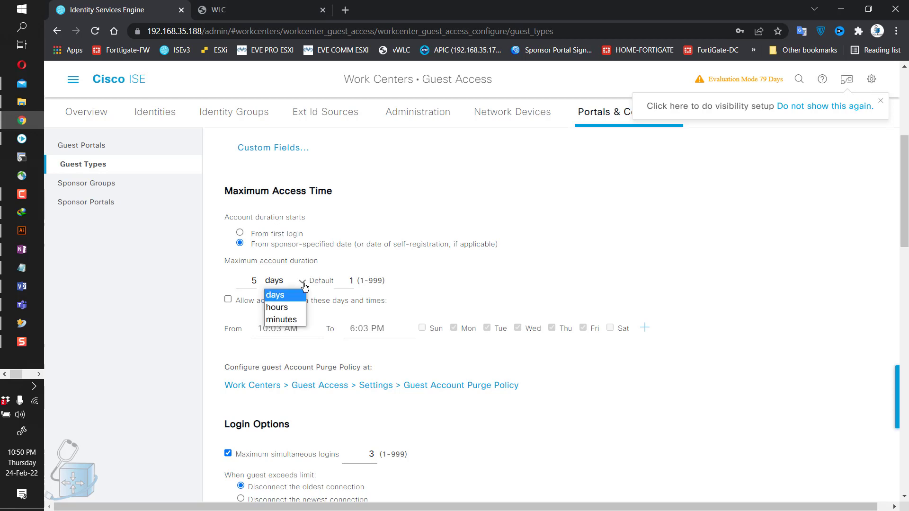
left_click(283, 307)
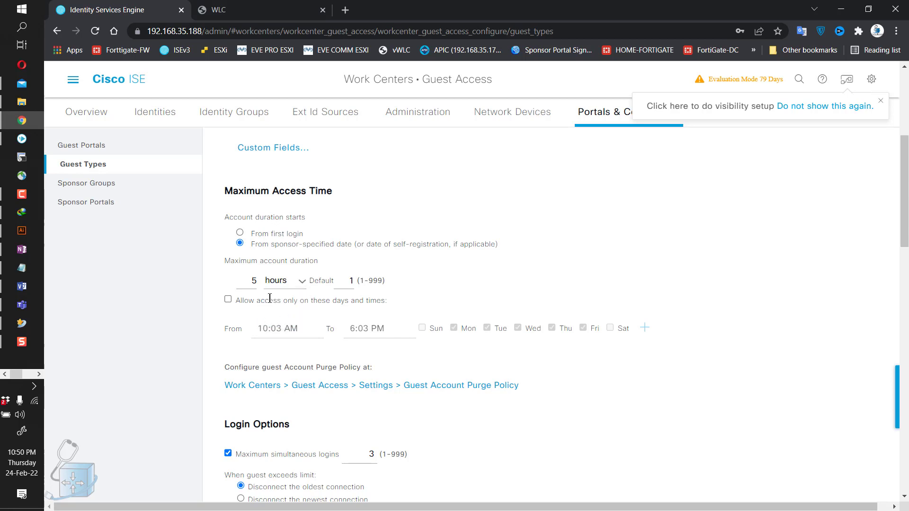
left_click_drag(255, 281, 236, 282)
type("2")
left_click(240, 233)
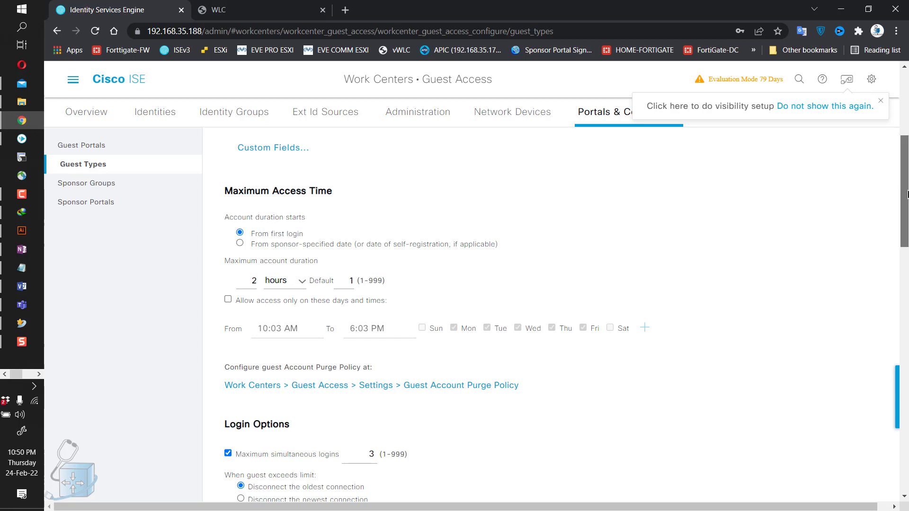
scroll(907, 205, "down", 1)
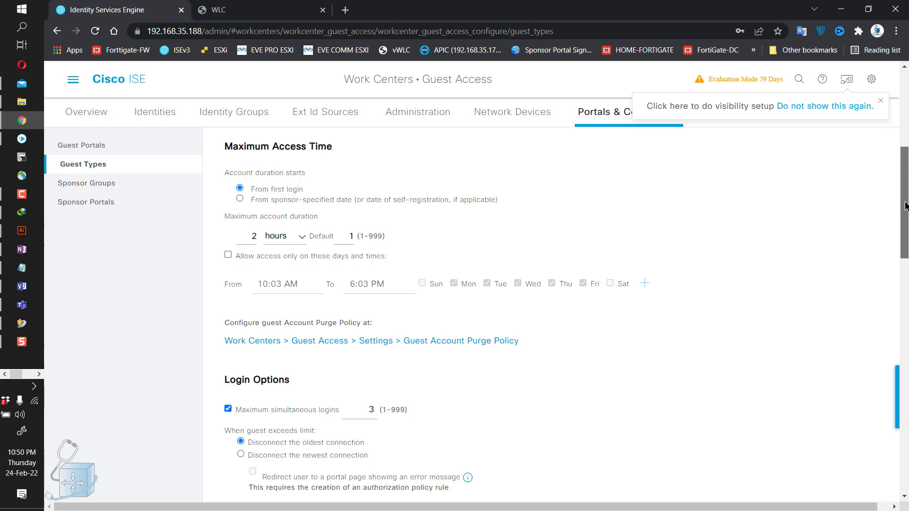
left_click_drag(905, 204, 895, 238)
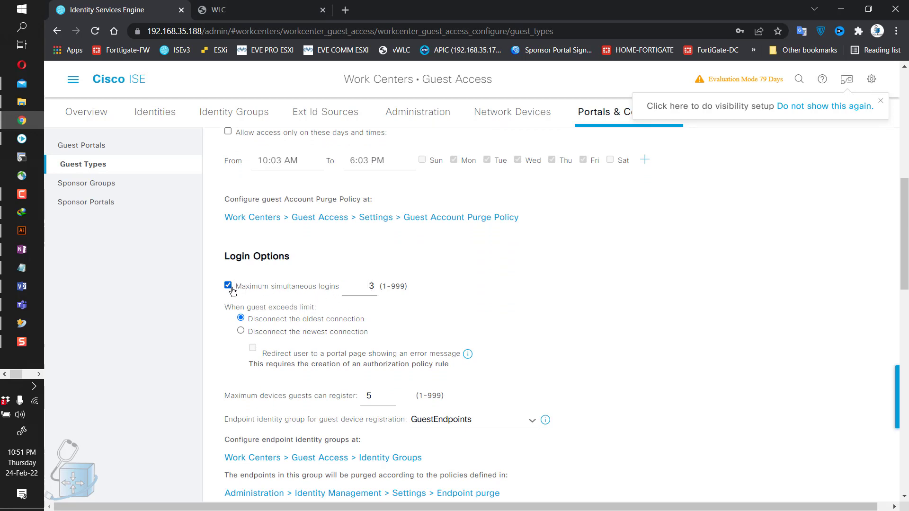
Step: Change Maximum simultaneous logins from 3 to 1, disconnecting the oldest connection when exceeded
left_click_drag(362, 286, 405, 291)
type("1")
left_click_drag(244, 308, 361, 321)
left_click(258, 320)
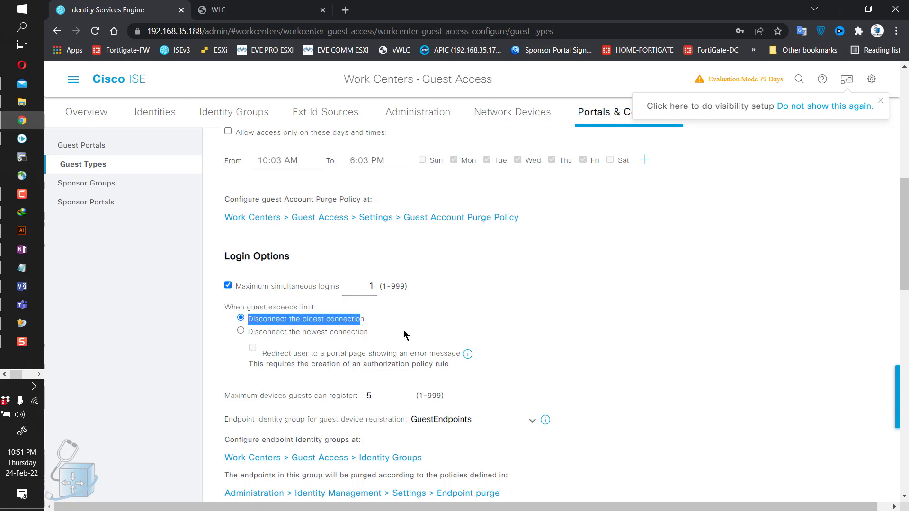
left_click(383, 326)
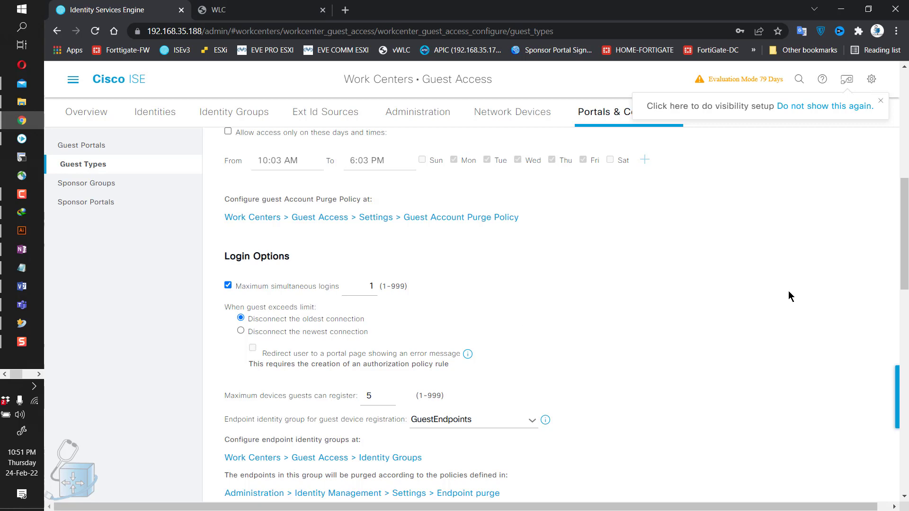
Step: Save the DN_GUEST_TYPE guest type and go to the Guest Portals list
left_click_drag(904, 243, 904, 261)
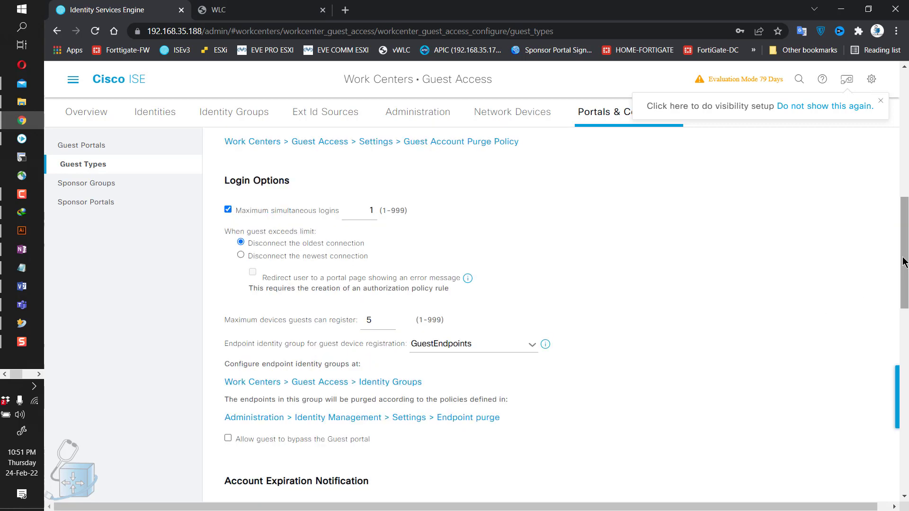
left_click(39, 376)
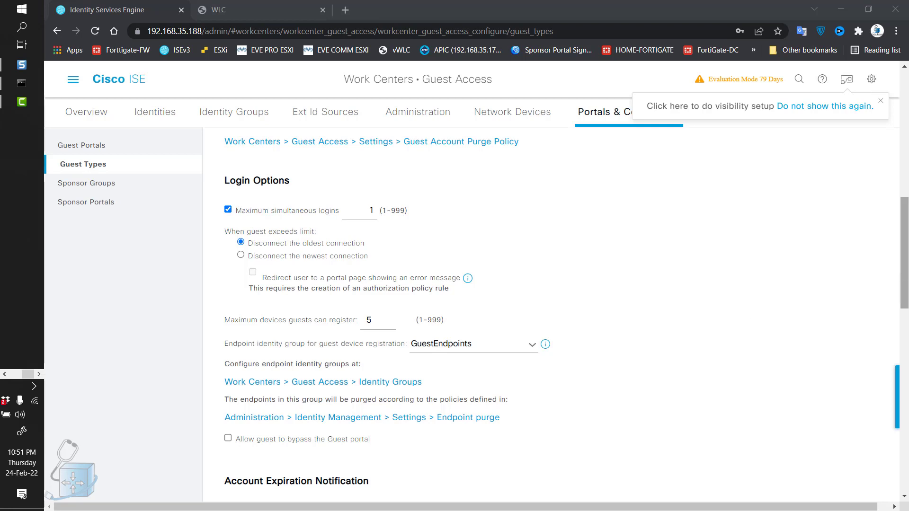
left_click_drag(904, 274, 904, 148)
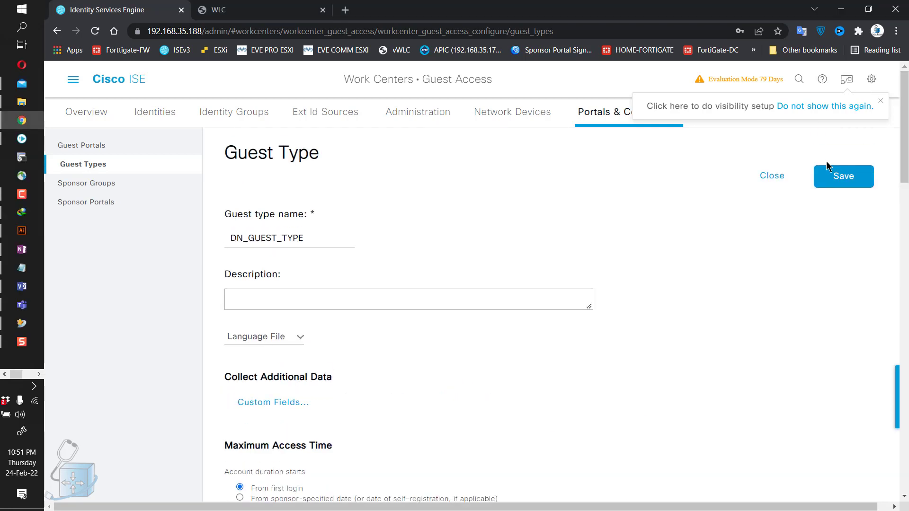
left_click(857, 177)
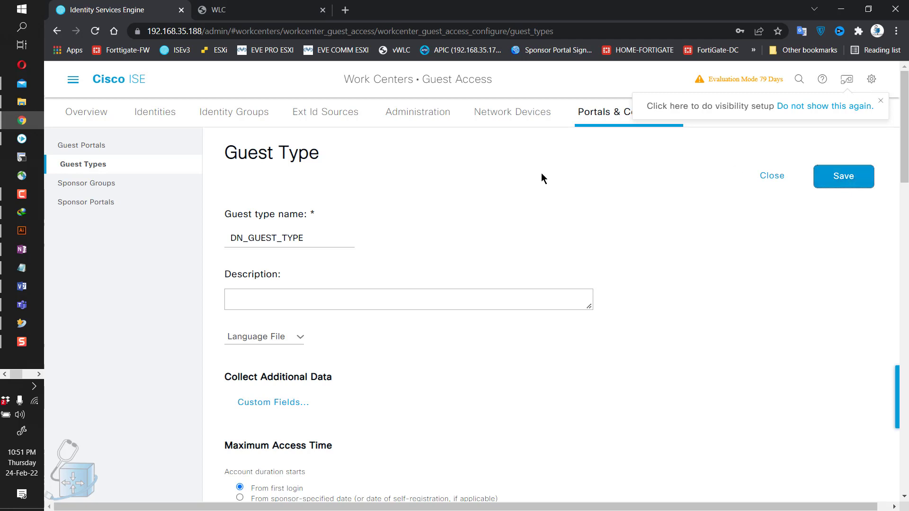
left_click(94, 147)
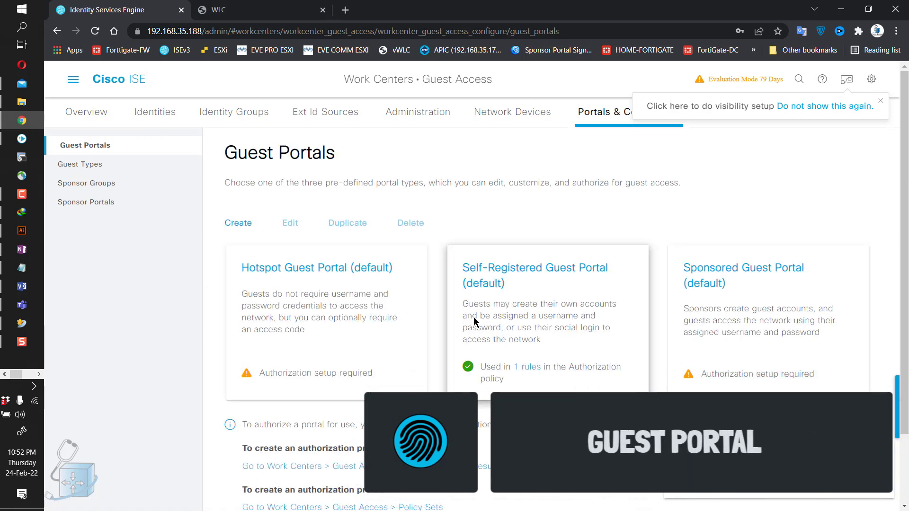
Step: Select the Self-Registered Guest Portal (default) card
left_click(539, 308)
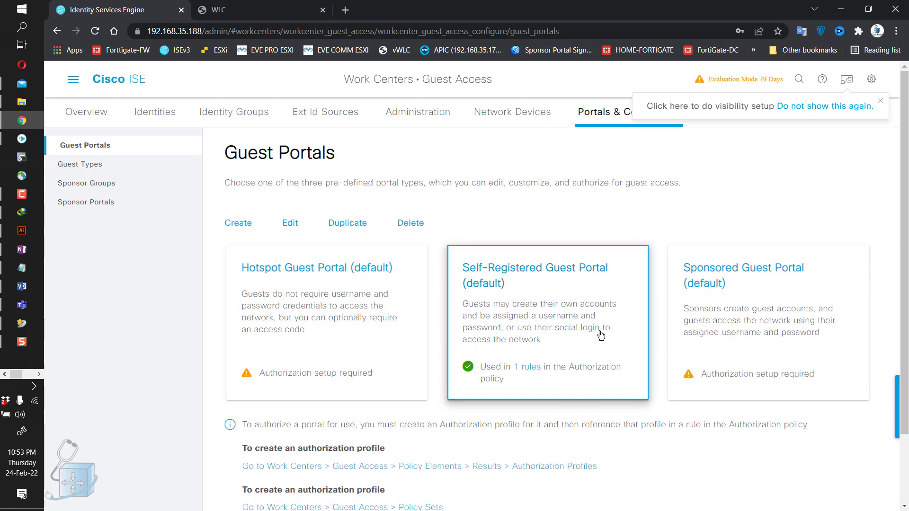
Step: Duplicate the Self-Registered Guest Portal and open 'Self-Registered Guest Portal (default)_copy1' for editing
left_click(353, 225)
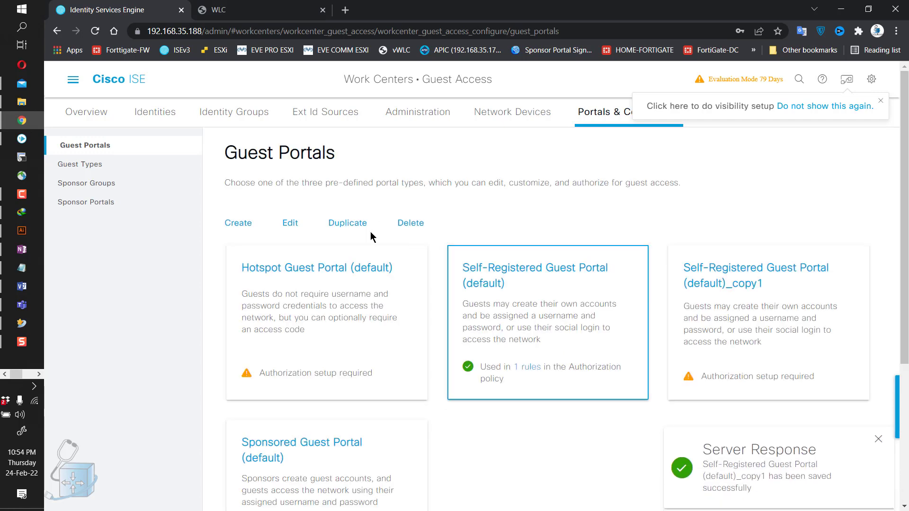
scroll(900, 299, "down", 3)
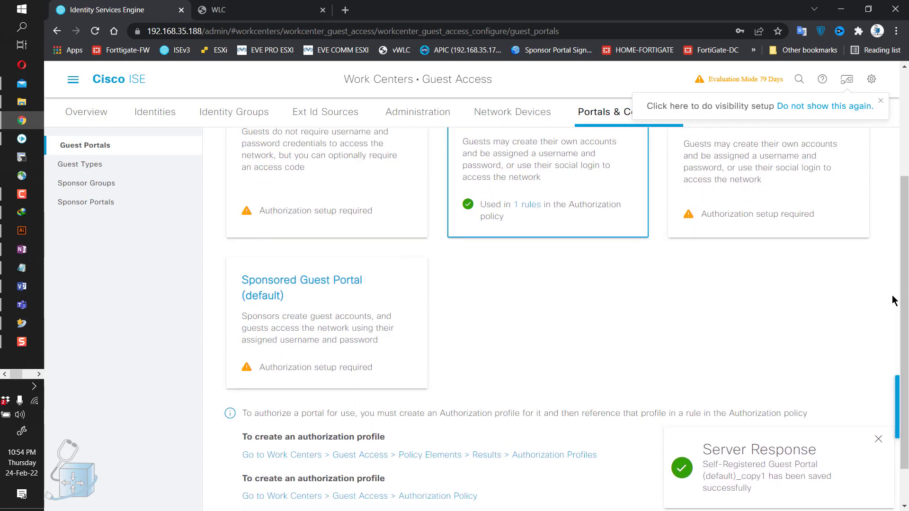
scroll(901, 300, "up", 2)
scroll(890, 284, "down", 1)
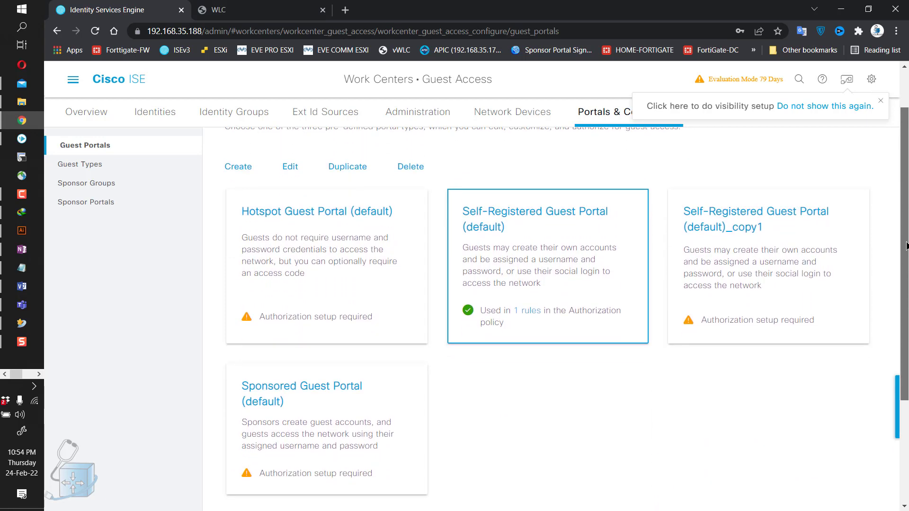
left_click(753, 233)
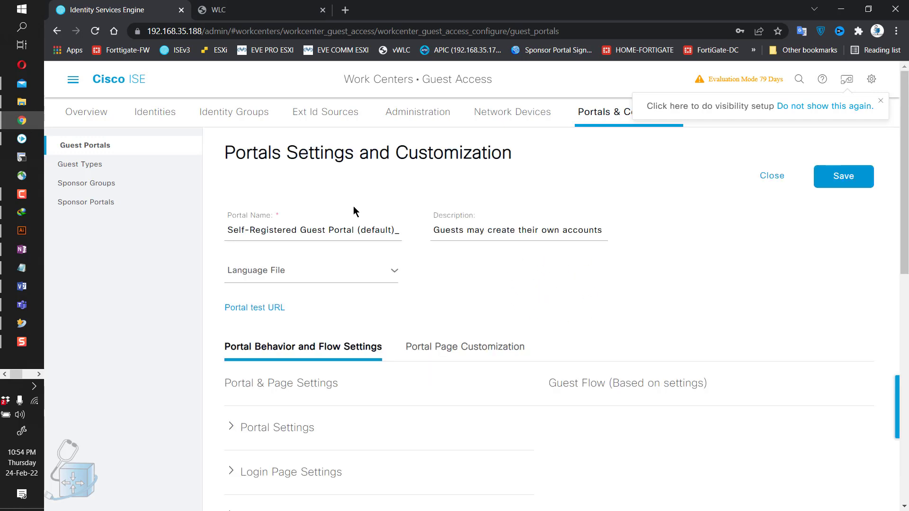
Step: Replace the copied portal's Portal Name with DN_GUEST_PORTAL_SELF
left_click(333, 230)
type("A")
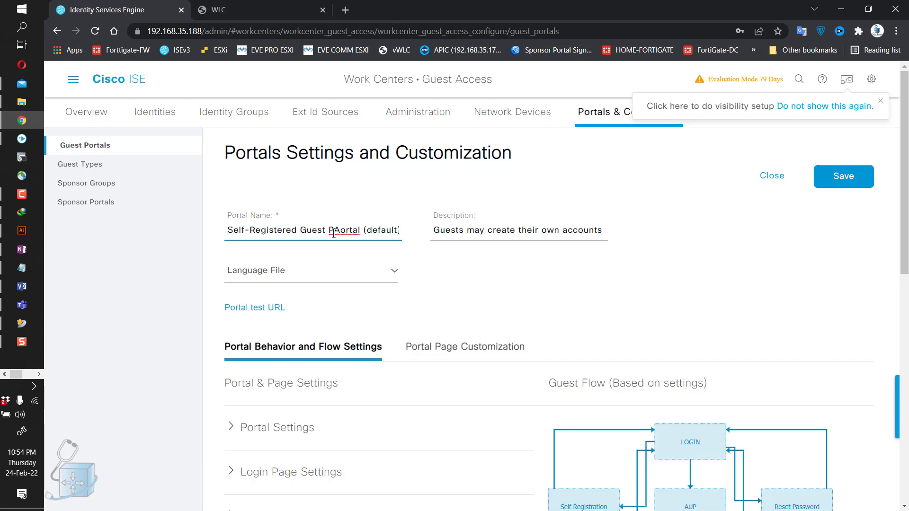
type("A")
key("ctrl+a")
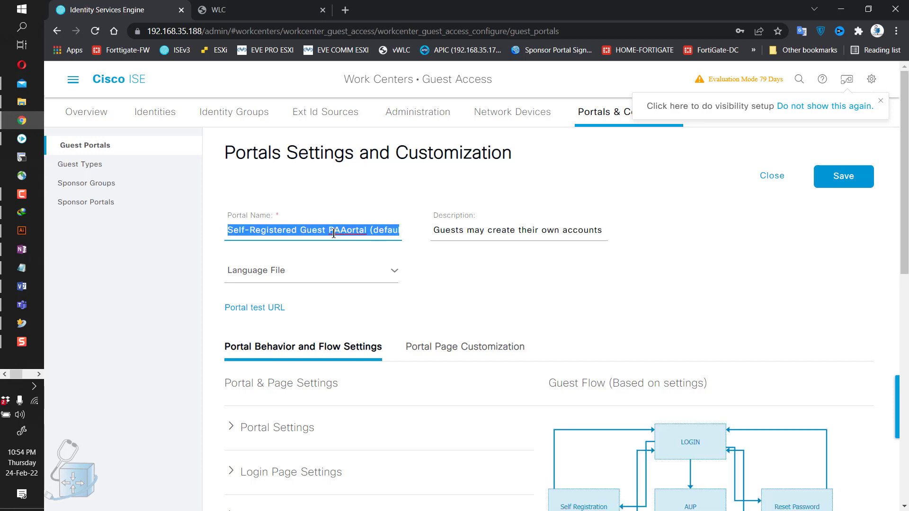
type("DN_G")
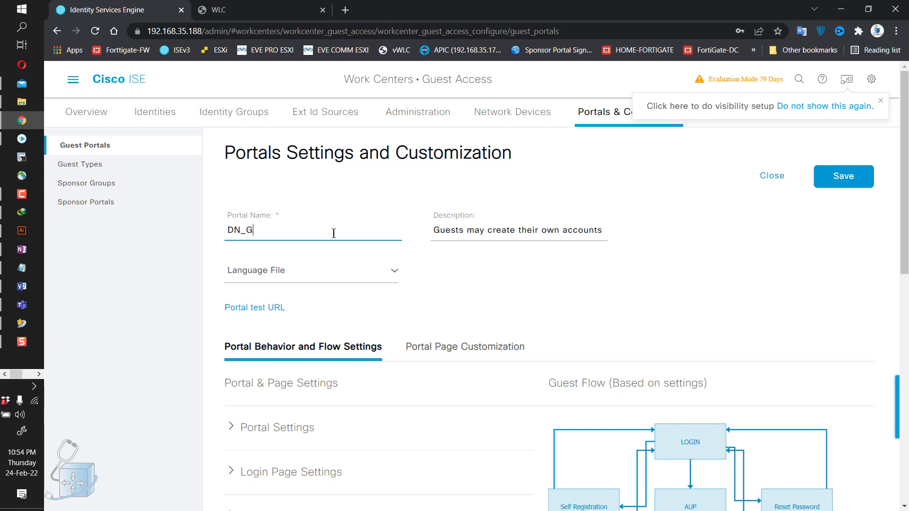
type("UEST_PORTAL_SELF")
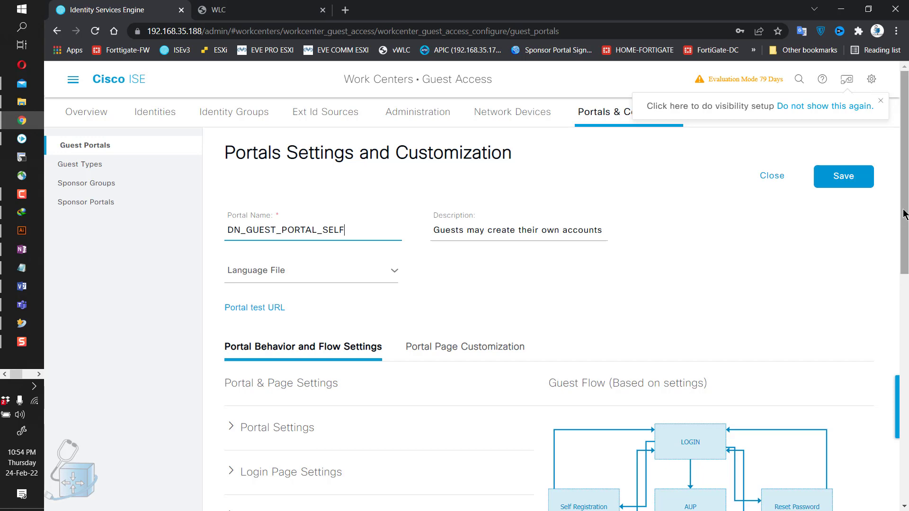
left_click_drag(905, 215, 902, 278)
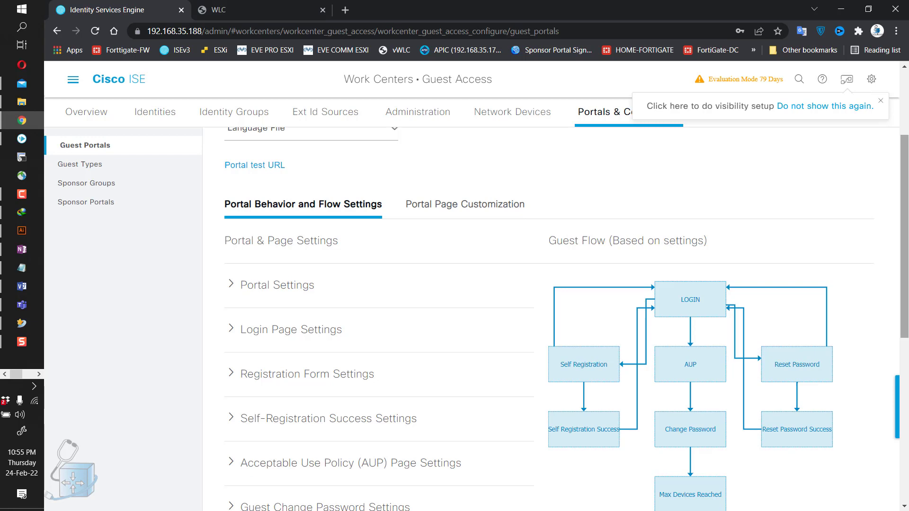
Step: In Portal Settings, change the employee login-options inheritance from Contractor (default) to DN_GUEST_TYPE
left_click(232, 290)
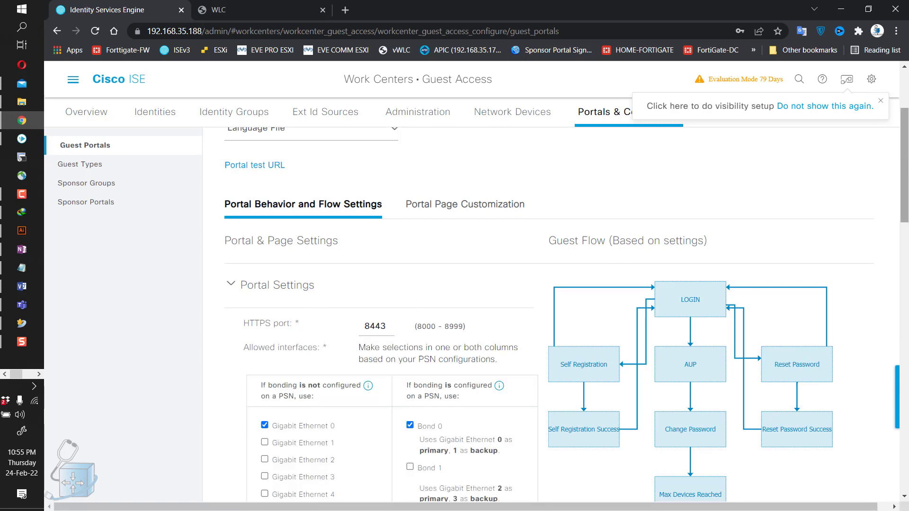
scroll(908, 207, "down", 3)
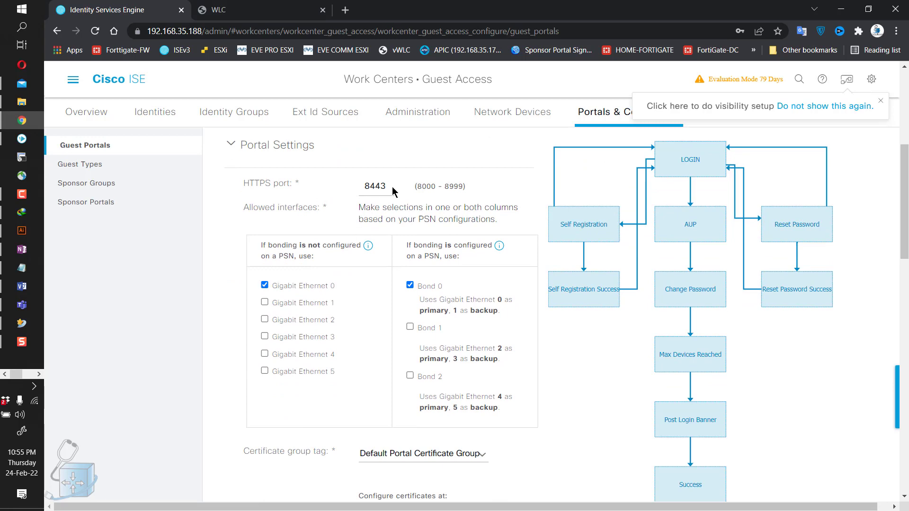
left_click(393, 192)
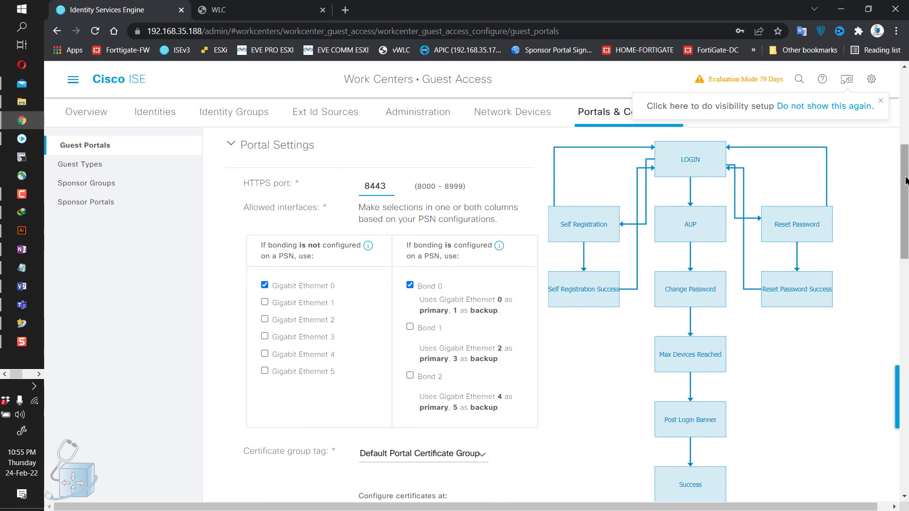
left_click_drag(905, 180, 905, 288)
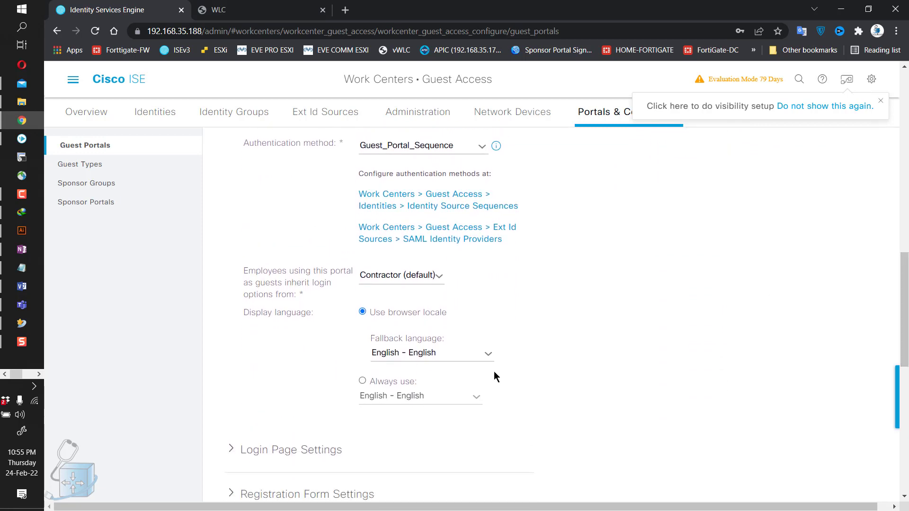
left_click(439, 278)
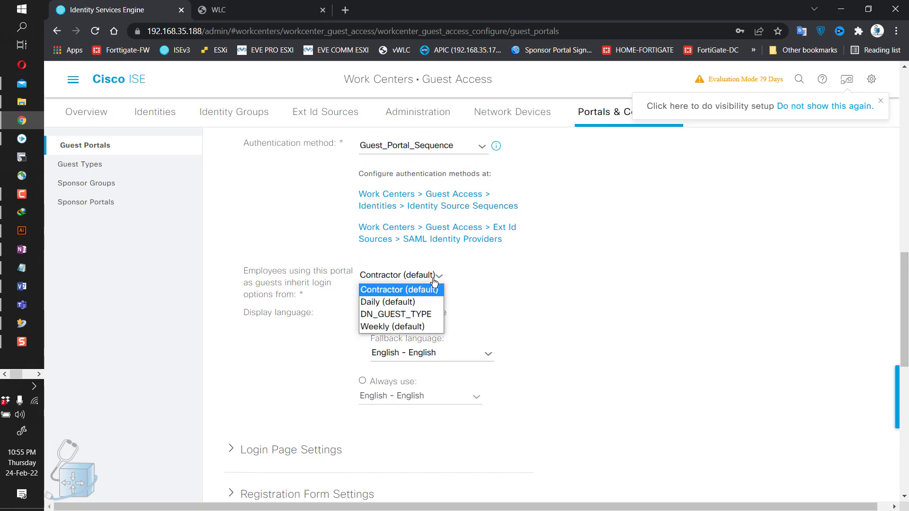
left_click(403, 316)
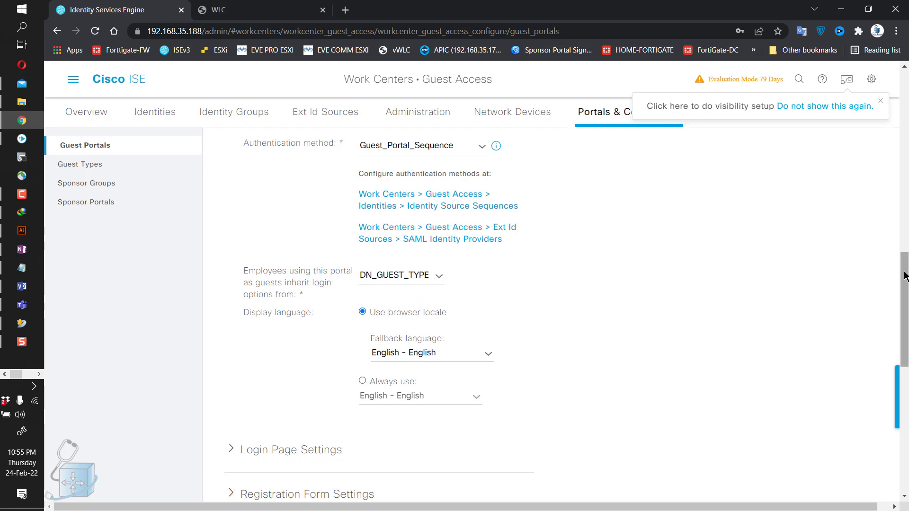
left_click_drag(907, 275, 906, 151)
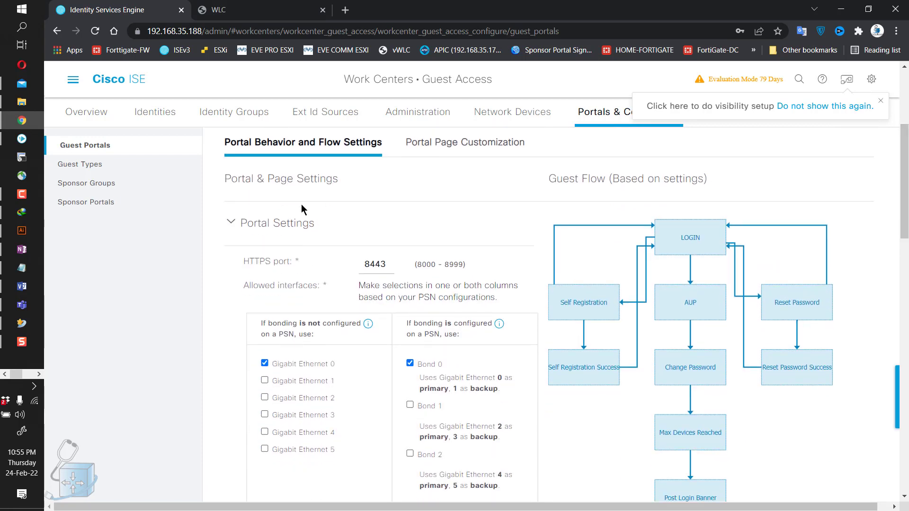
Step: Uncheck 'Allow guests to reset the password' in Login Page Settings
left_click(232, 224)
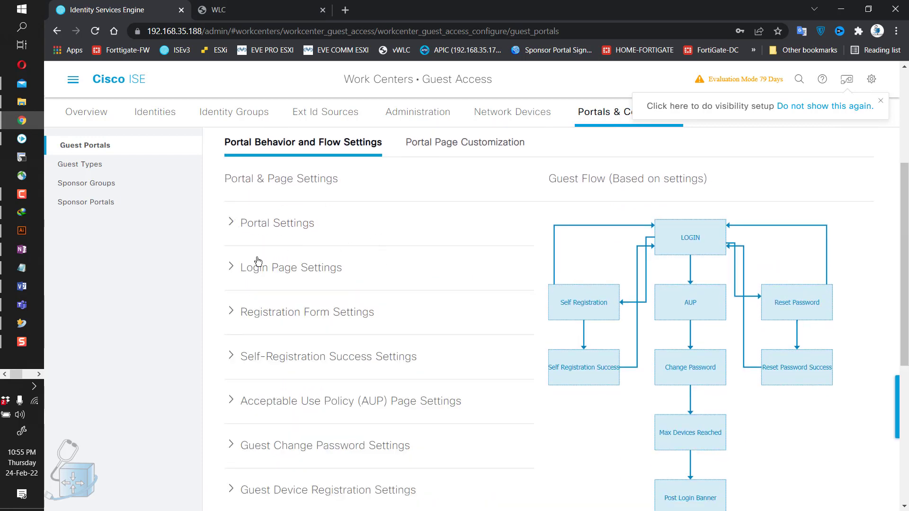
left_click(231, 269)
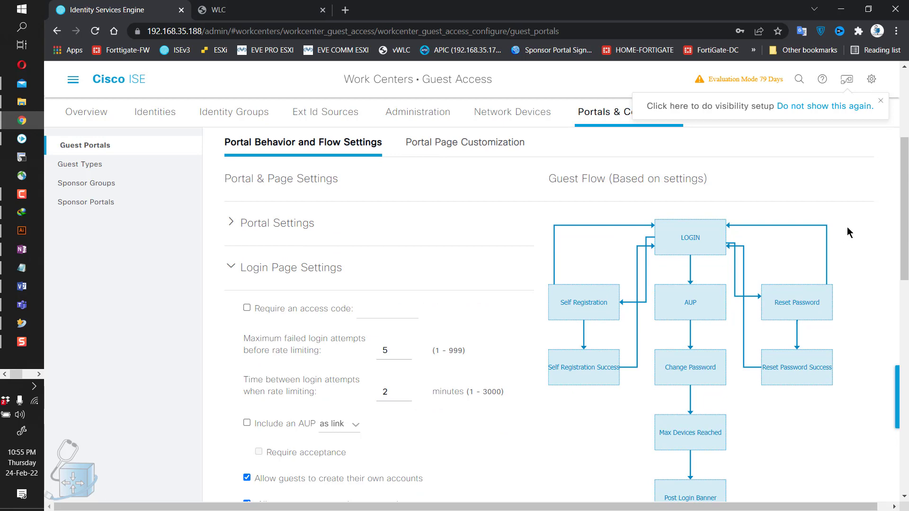
scroll(342, 365, "down", 6)
scroll(342, 366, "up", 2)
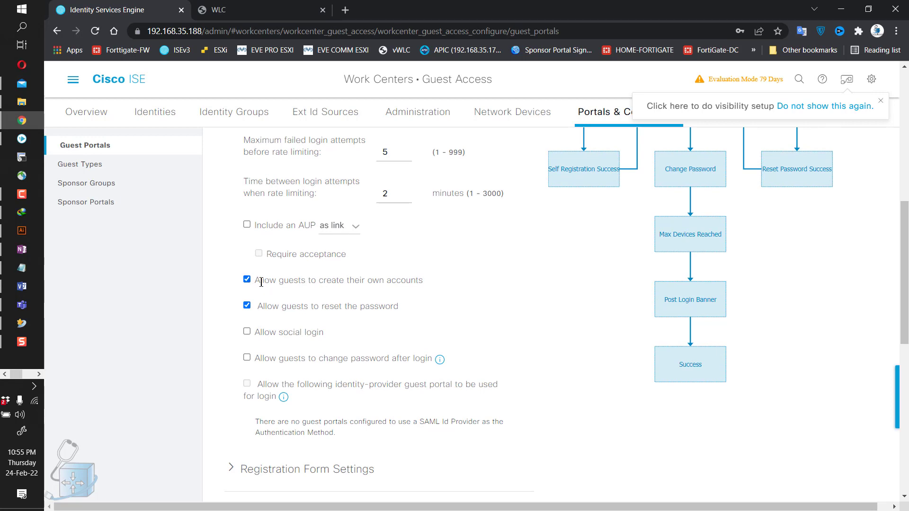
left_click_drag(261, 282, 419, 277)
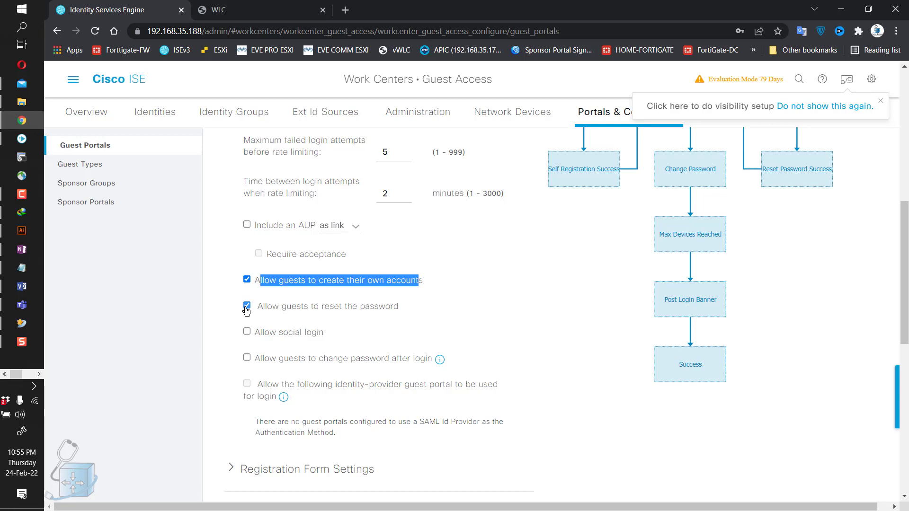
left_click(246, 307)
mouse_move(902, 246)
left_mouse_down()
mouse_move(902, 273)
mouse_move(902, 261)
left_mouse_up()
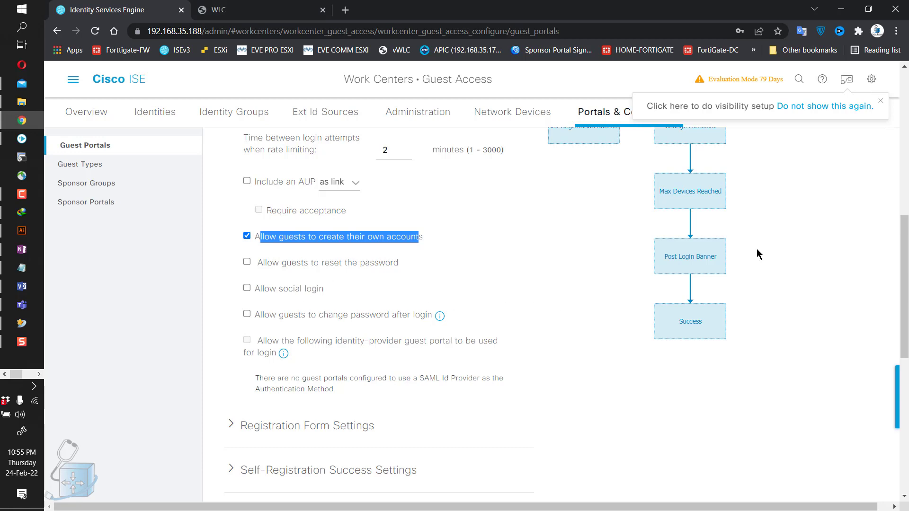
left_click_drag(904, 263, 901, 220)
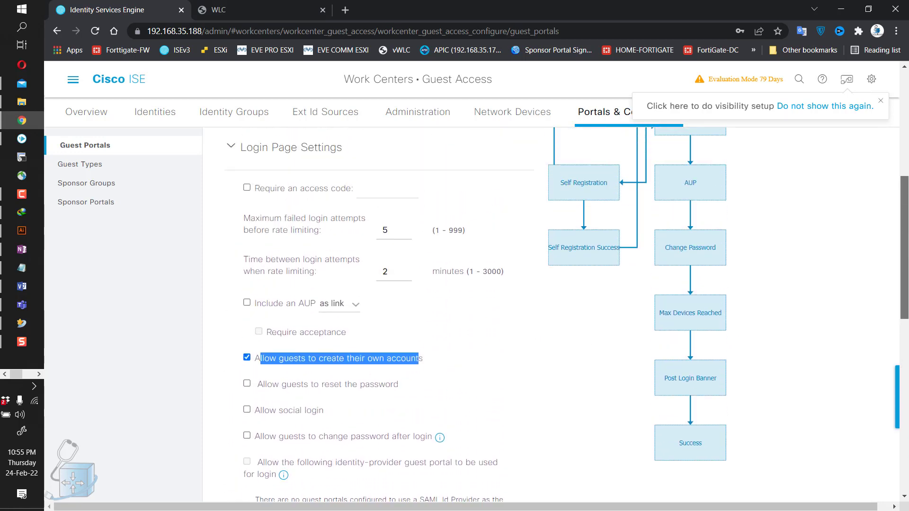
left_click(231, 157)
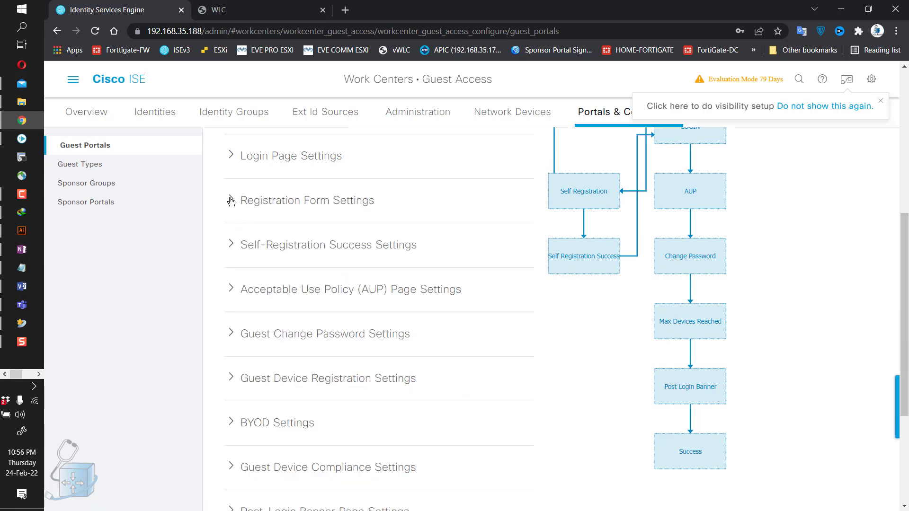
Step: In Registration Form Settings, choose DN_GUEST_TYPE and change 'Account valid for' from 1 to 2 Hours
left_click(232, 201)
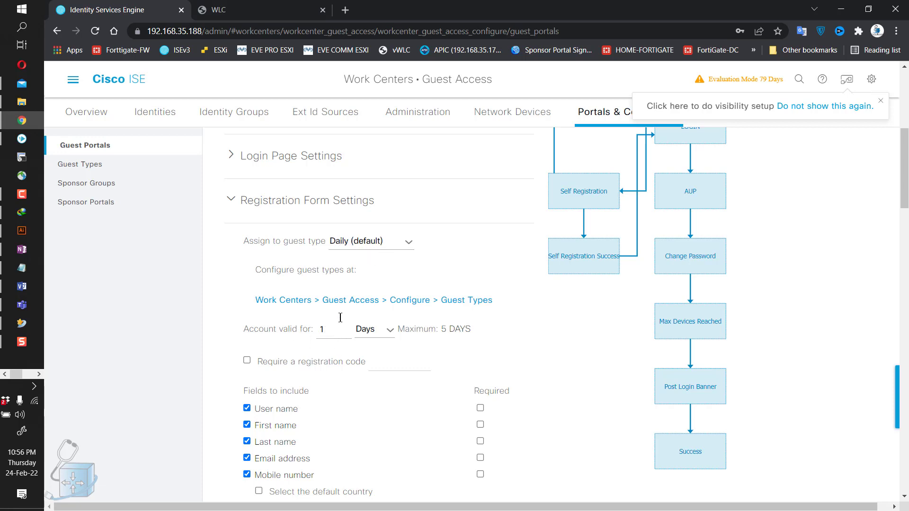
left_click(409, 244)
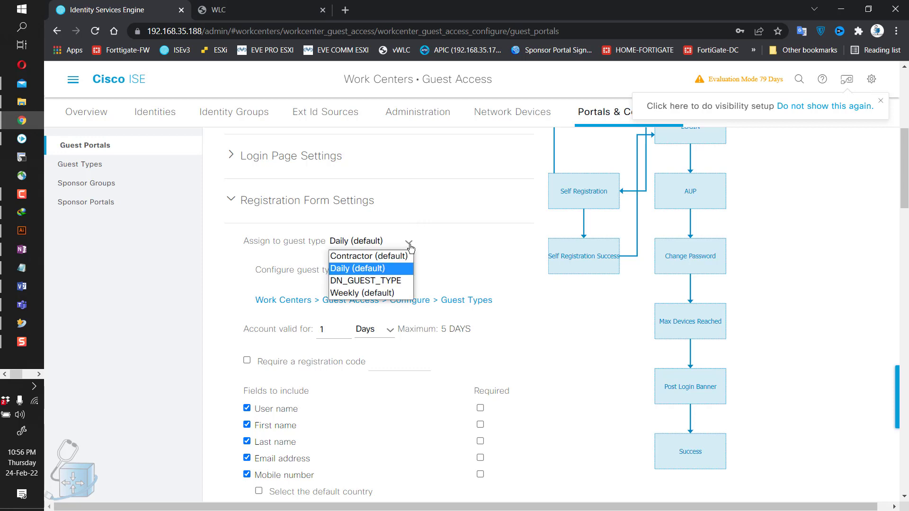
left_click(366, 280)
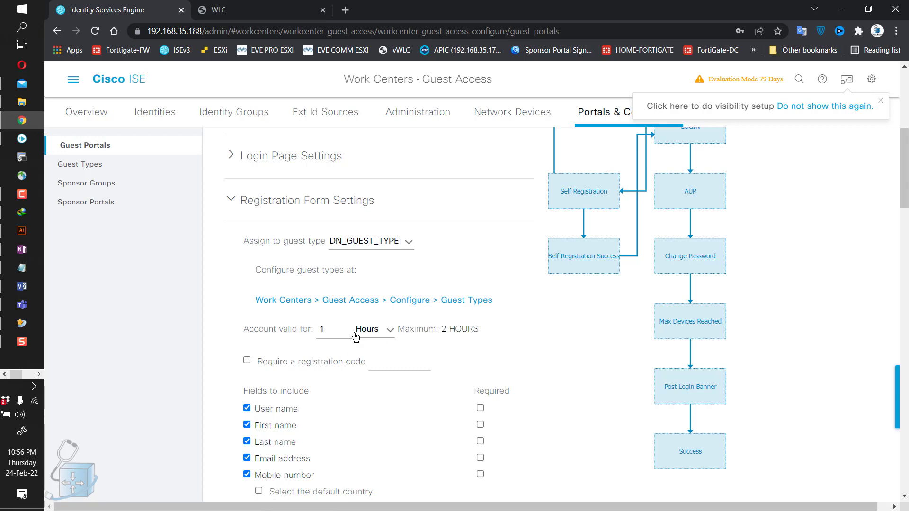
double_click(321, 333)
left_click_drag(401, 327, 487, 335)
left_click(537, 279)
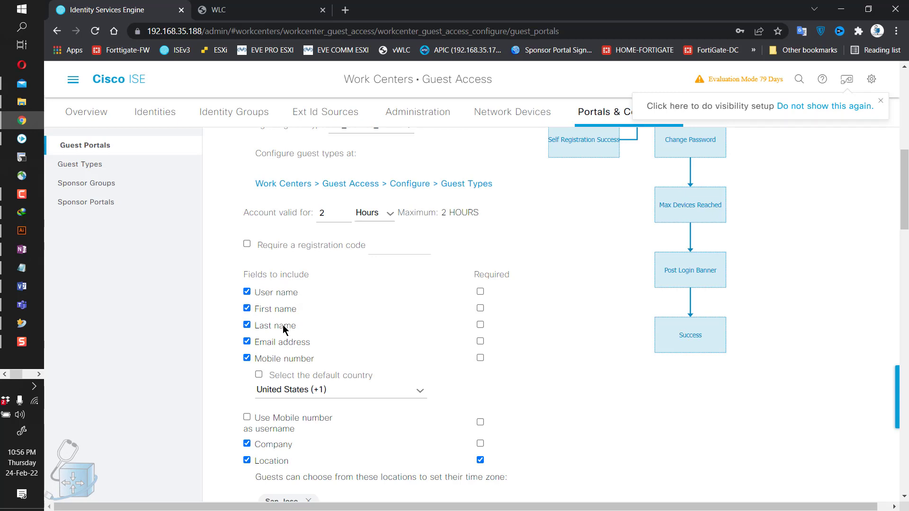
Step: Uncheck the First name, Last name, Mobile number, Company and Location registration fields
scroll(364, 293, "up", 8)
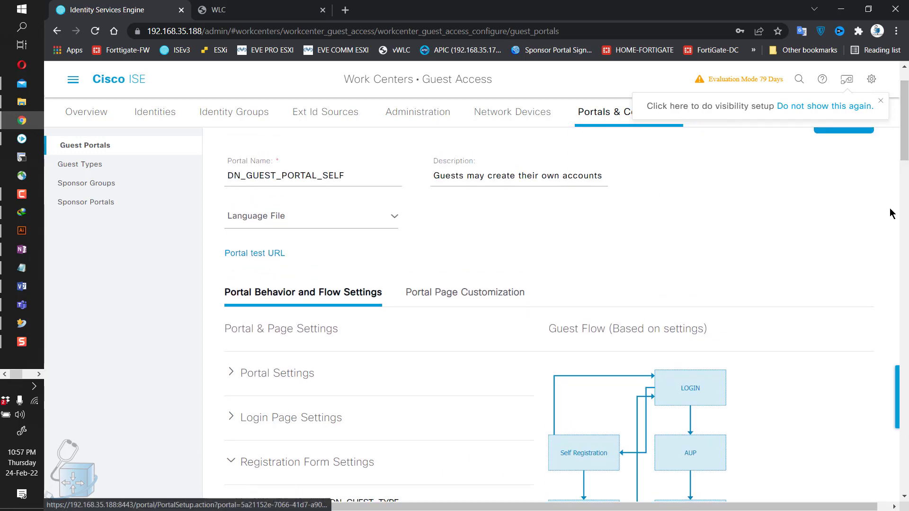
left_click_drag(904, 143, 905, 156)
scroll(291, 273, "down", 8)
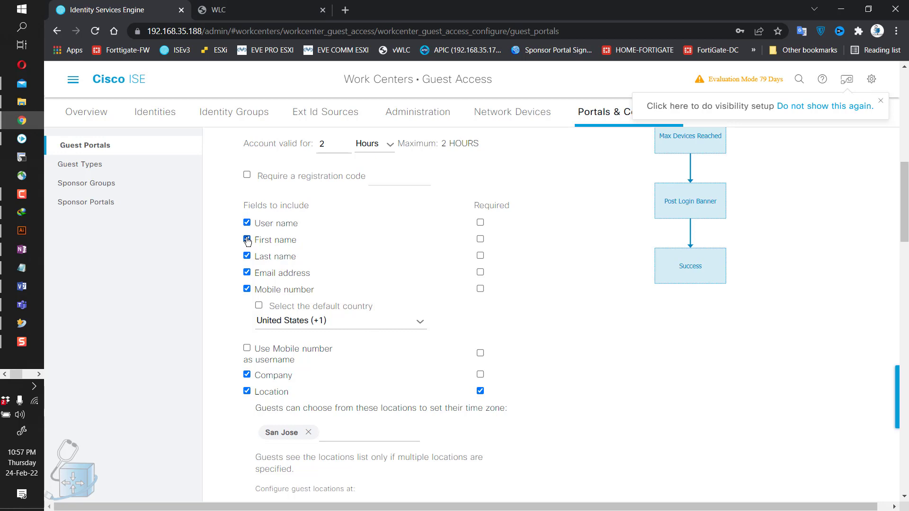
left_click(246, 239)
left_click(246, 256)
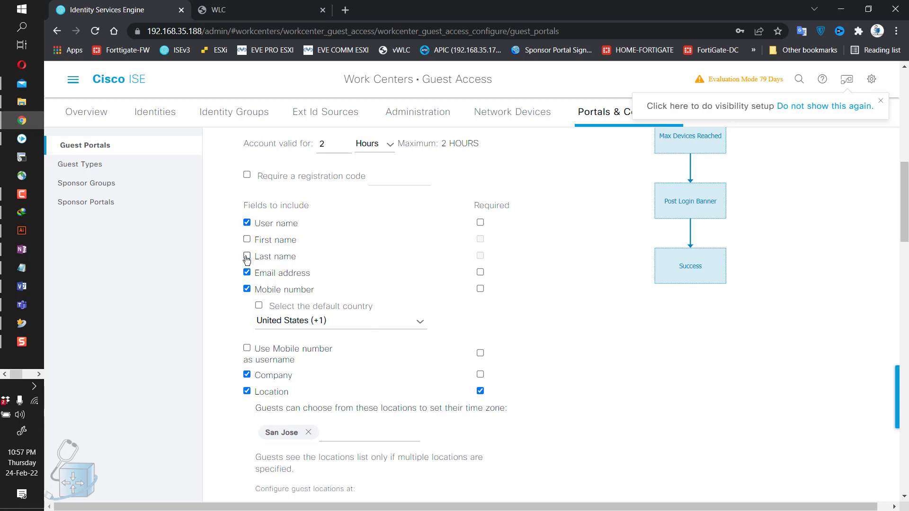
left_click(247, 288)
left_click(247, 374)
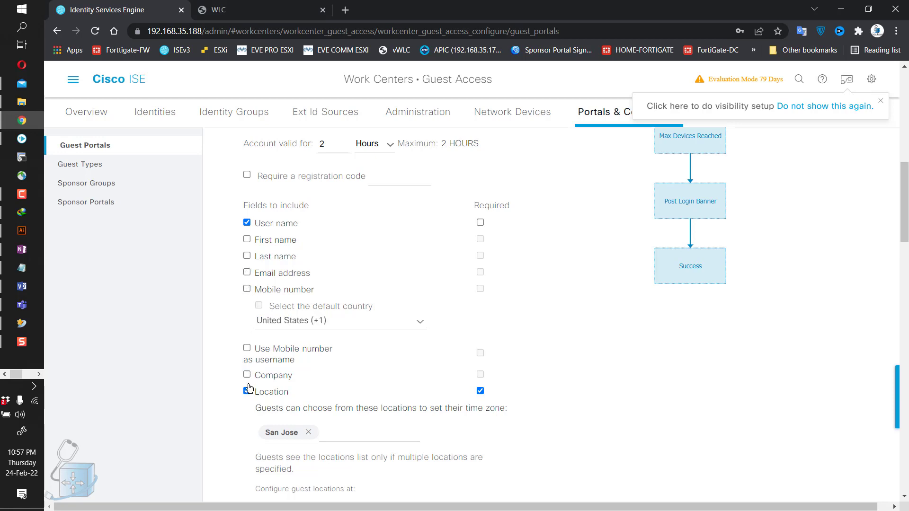
left_click(247, 392)
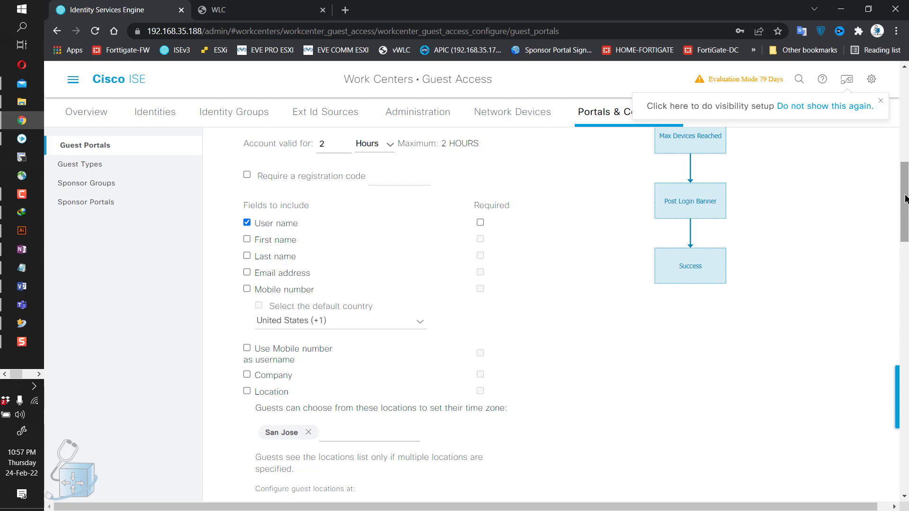
Step: Drop the SMS Service Provider, Global Default and Person being visited fields, then collapse Registration Form
left_click_drag(905, 198, 905, 243)
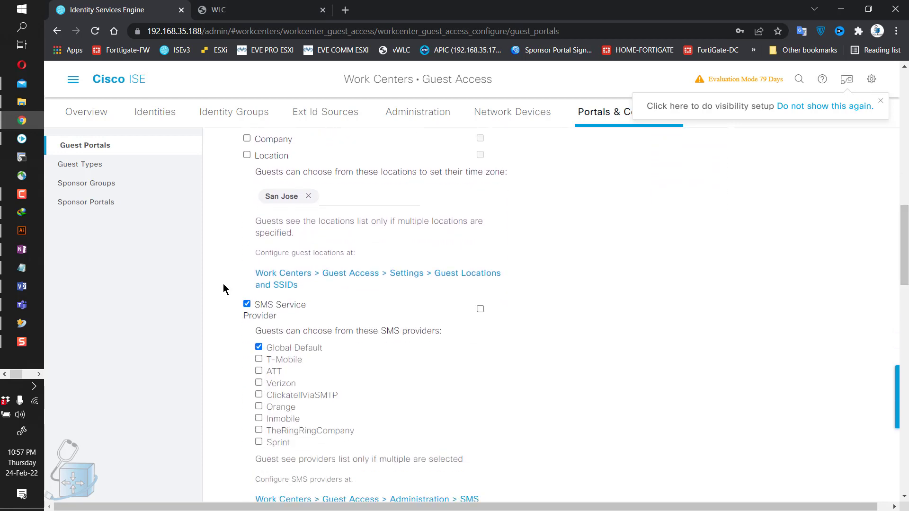
left_click(255, 305)
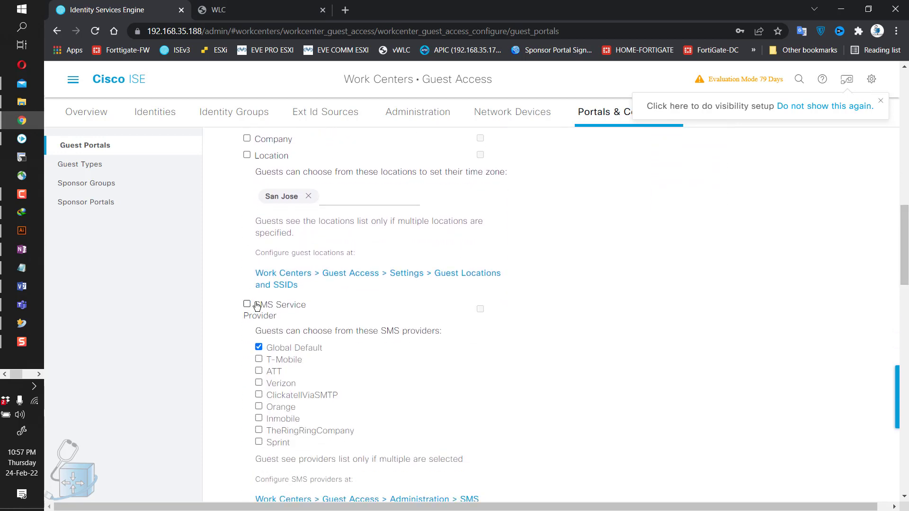
left_click(258, 347)
left_click_drag(904, 253, 905, 311)
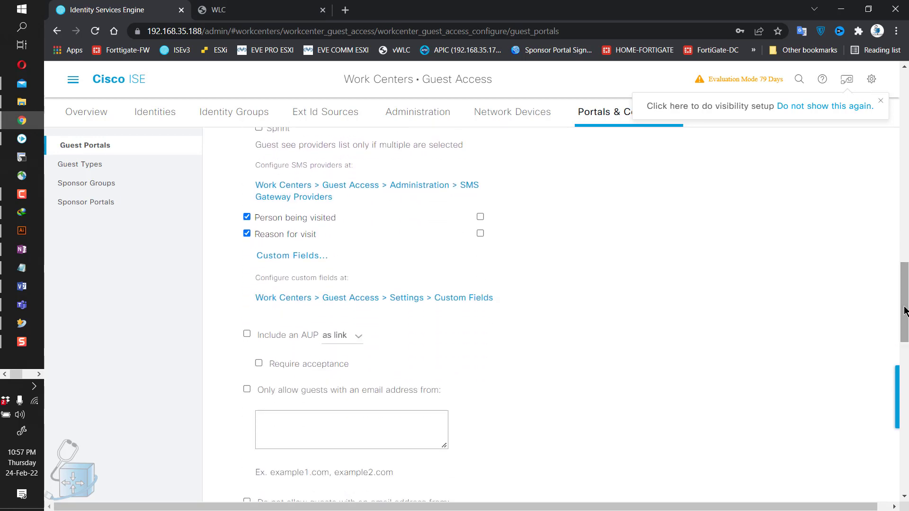
left_click(246, 217)
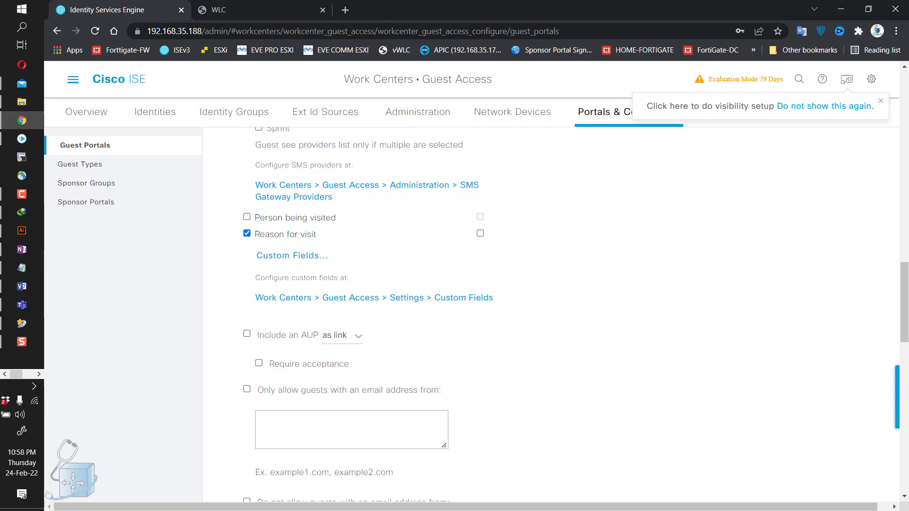
left_click_drag(904, 303, 902, 124)
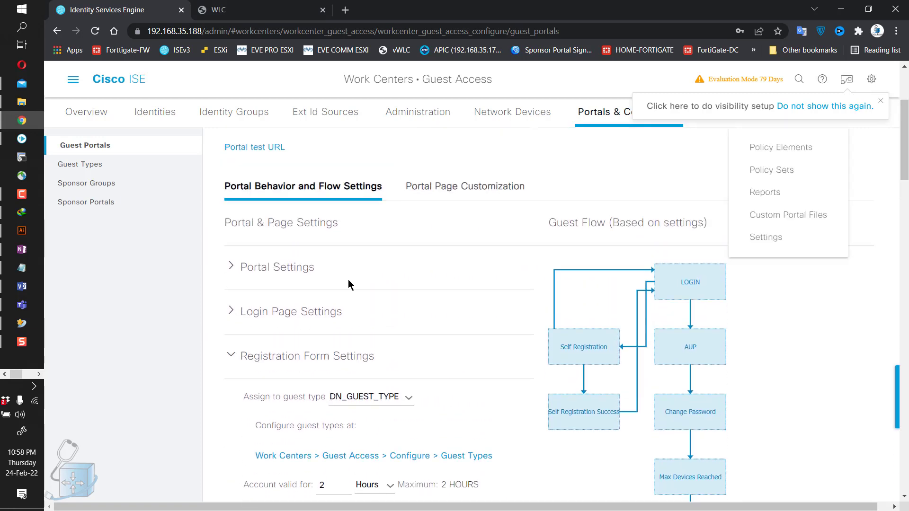
left_click(228, 355)
left_click_drag(905, 182, 905, 241)
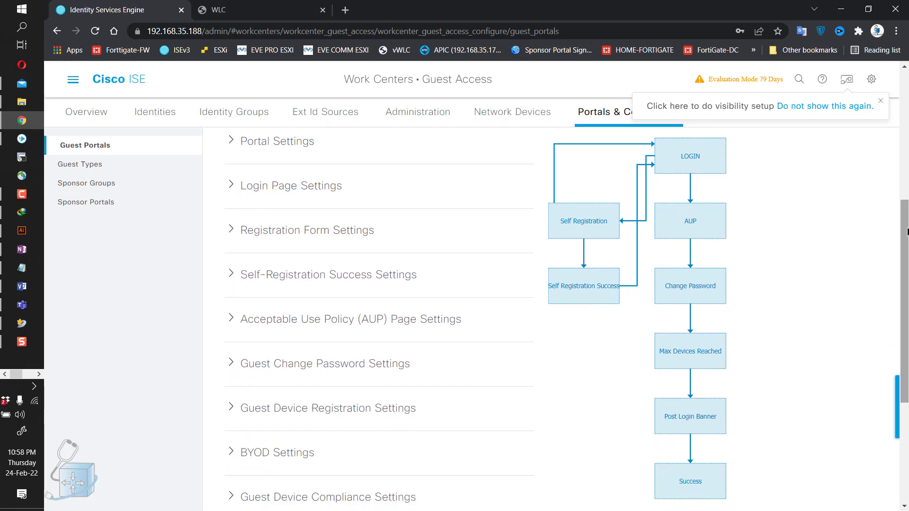
Step: Expand Self-Registration Success Settings and briefly recheck the Registration Form options
left_click(232, 276)
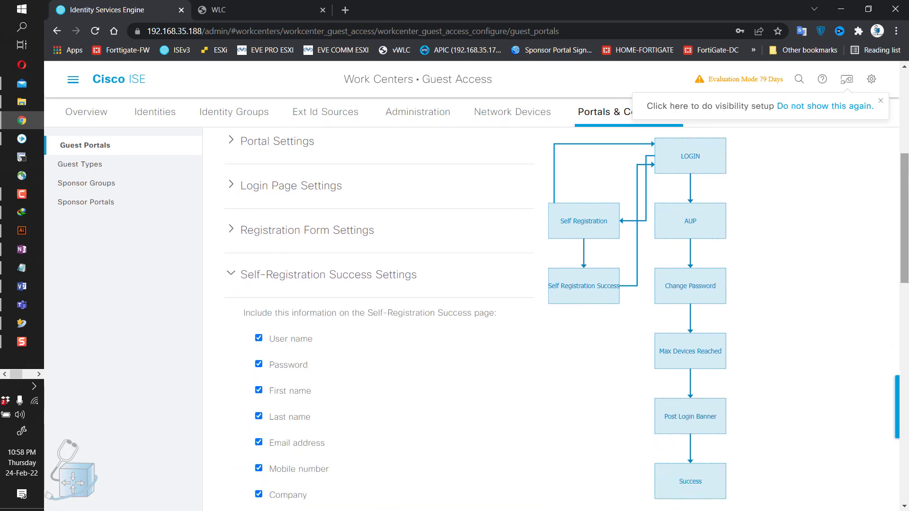
left_click_drag(904, 170, 904, 216)
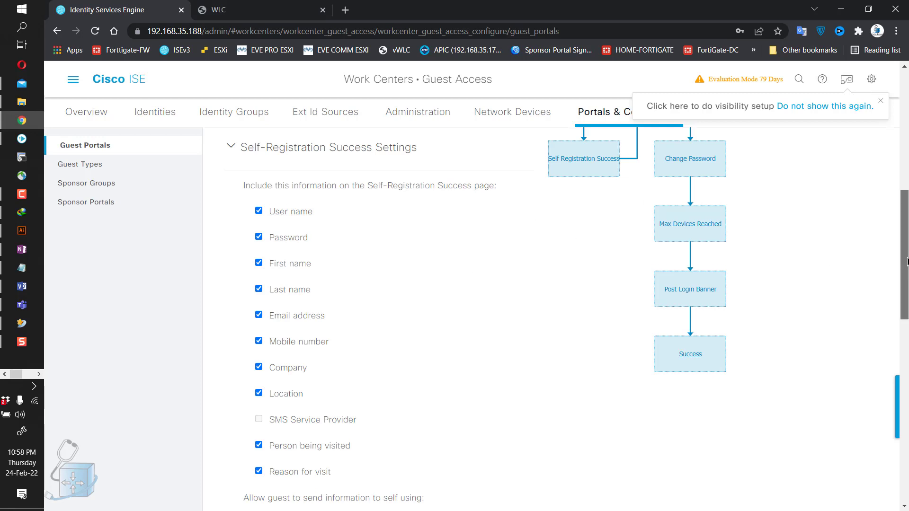
scroll(279, 295, "up", 2)
left_click(231, 210)
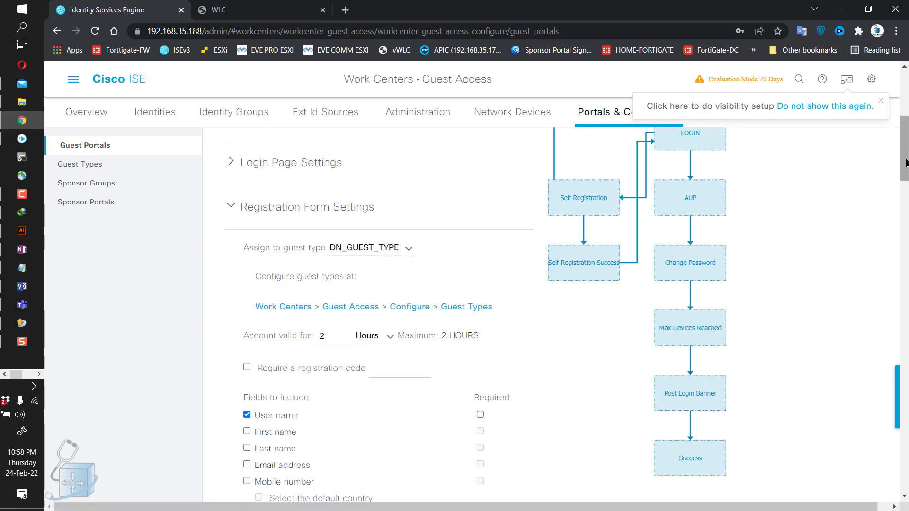
scroll(282, 250, "down", 4)
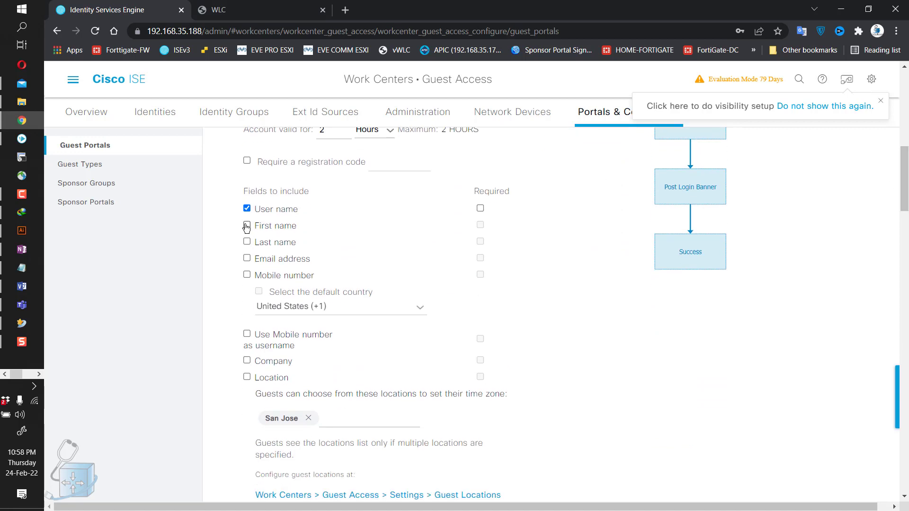
scroll(904, 187, "up", 5)
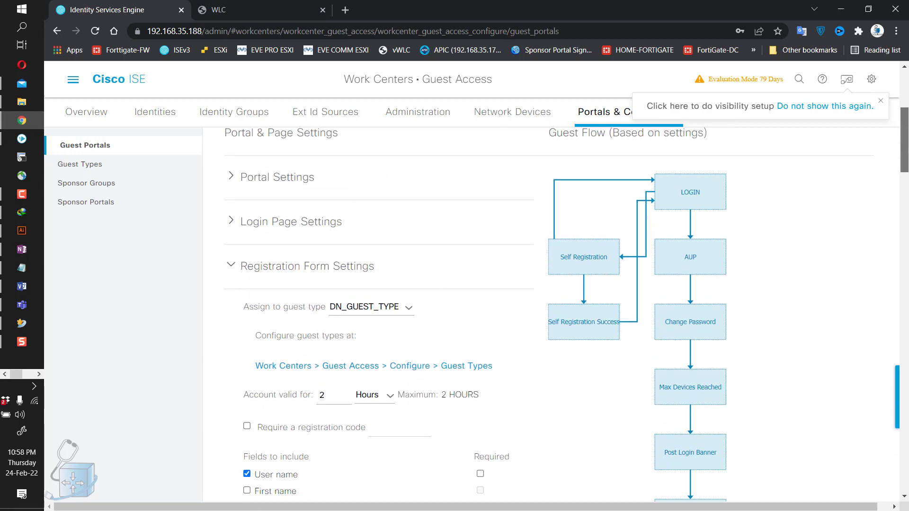
left_click(231, 266)
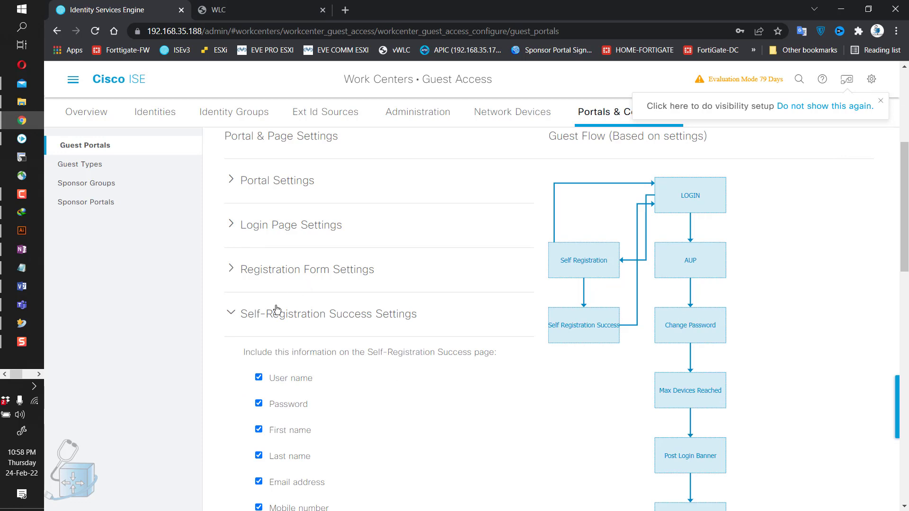
scroll(905, 189, "down", 3)
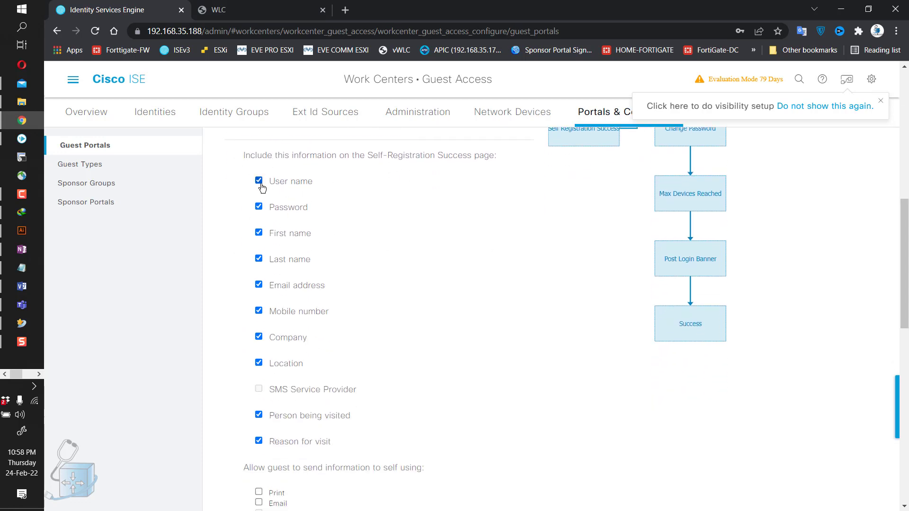
Step: Review the ticked success-page items, including User name and Reason for visit
left_click_drag(314, 183, 275, 180)
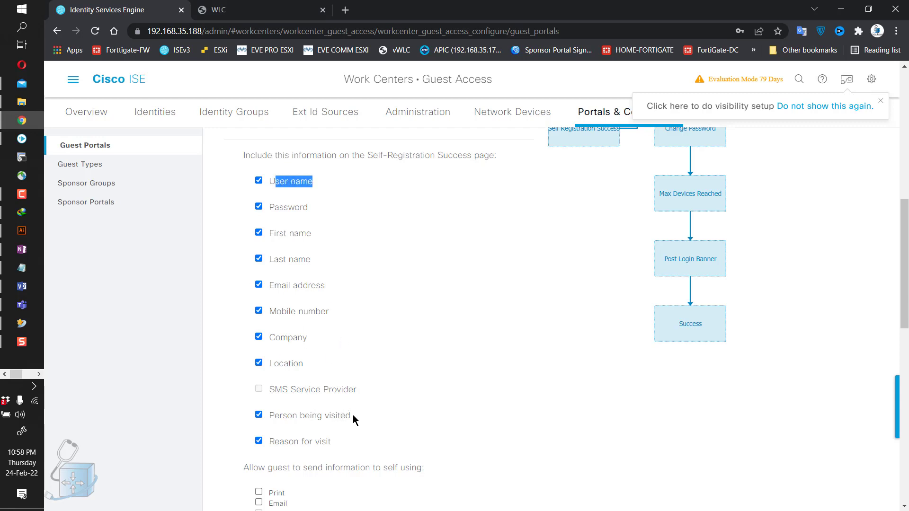
left_click_drag(334, 445, 288, 443)
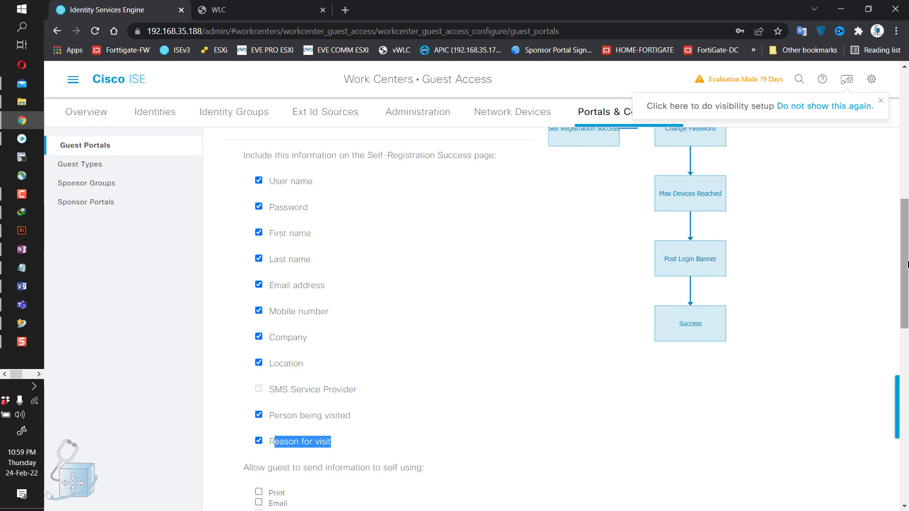
left_click_drag(906, 264, 906, 237)
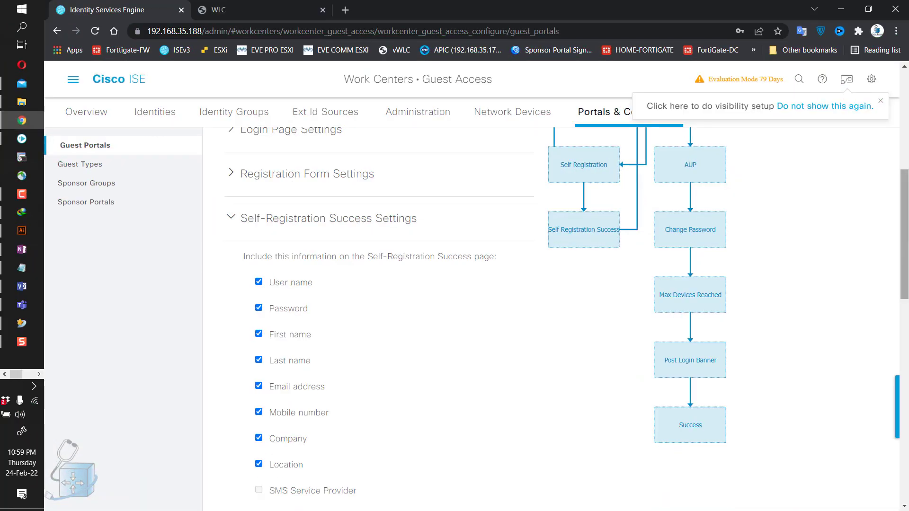
scroll(902, 258, "down", 3)
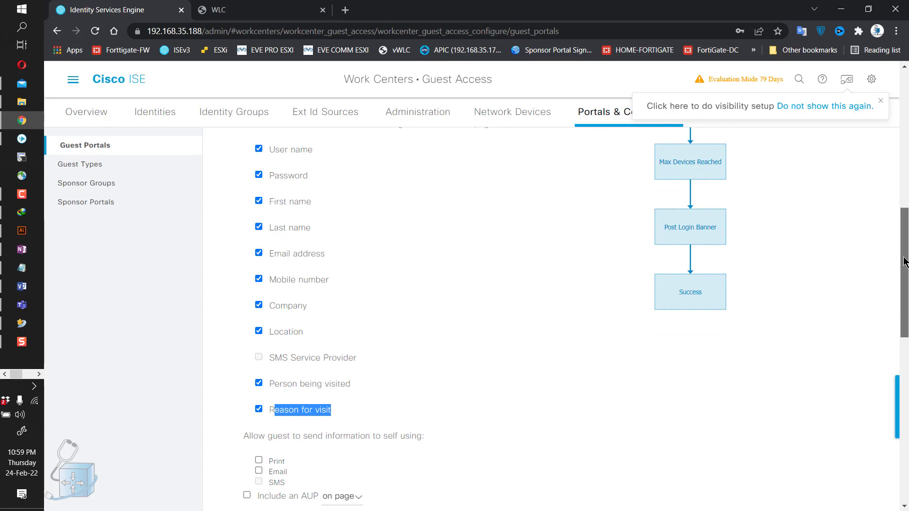
left_click_drag(904, 261, 883, 315)
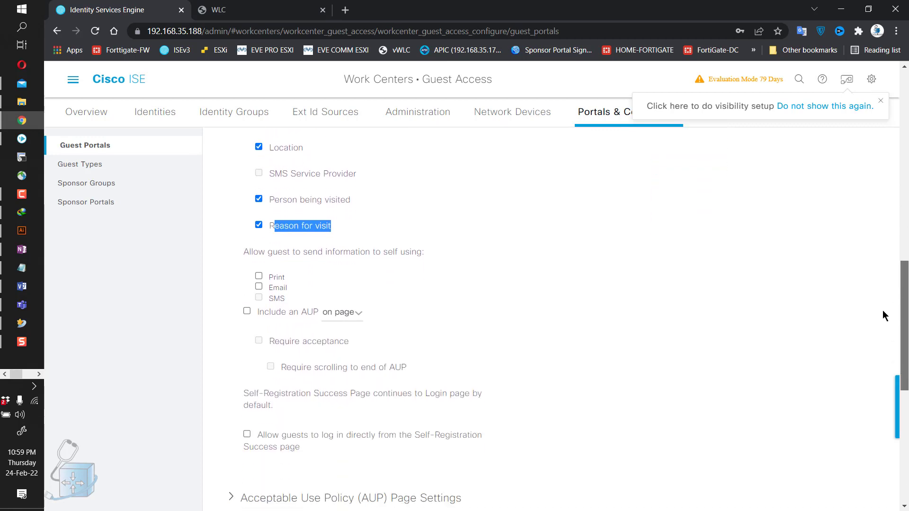
scroll(883, 310, "up", 6)
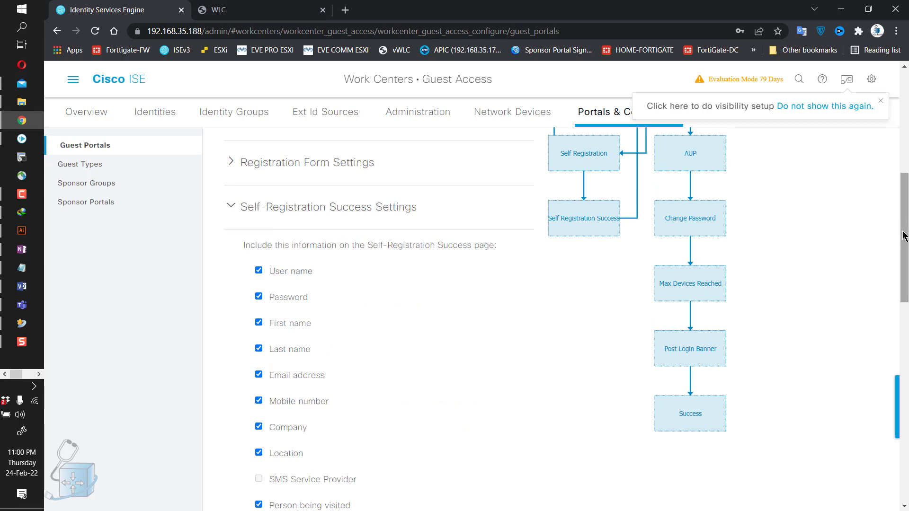
left_click_drag(904, 235, 901, 204)
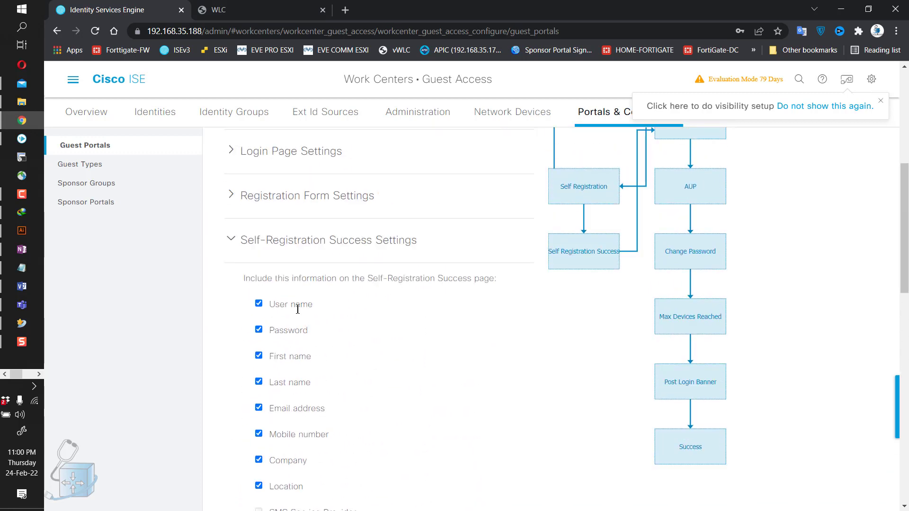
Step: Uncheck 'Include an AUP page' in the AUP Page Settings and collapse that section
left_click(231, 238)
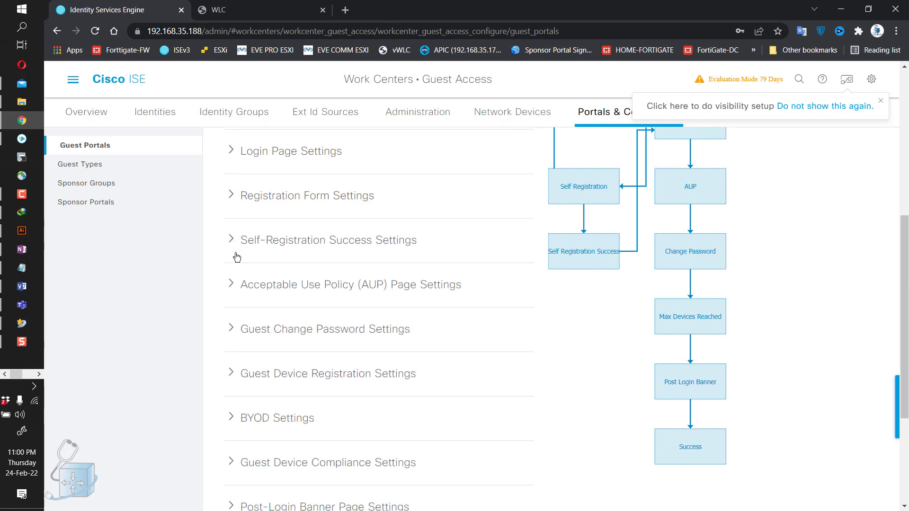
left_click(231, 284)
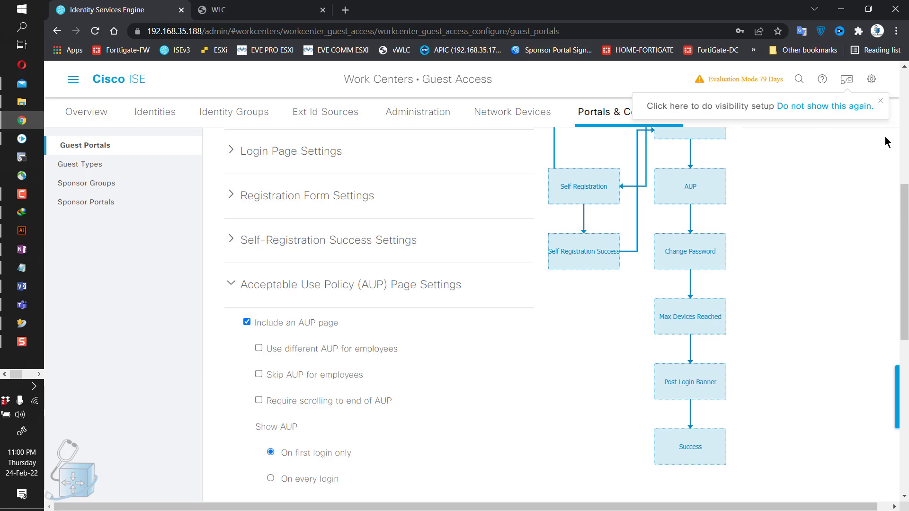
scroll(890, 236, "down", 1)
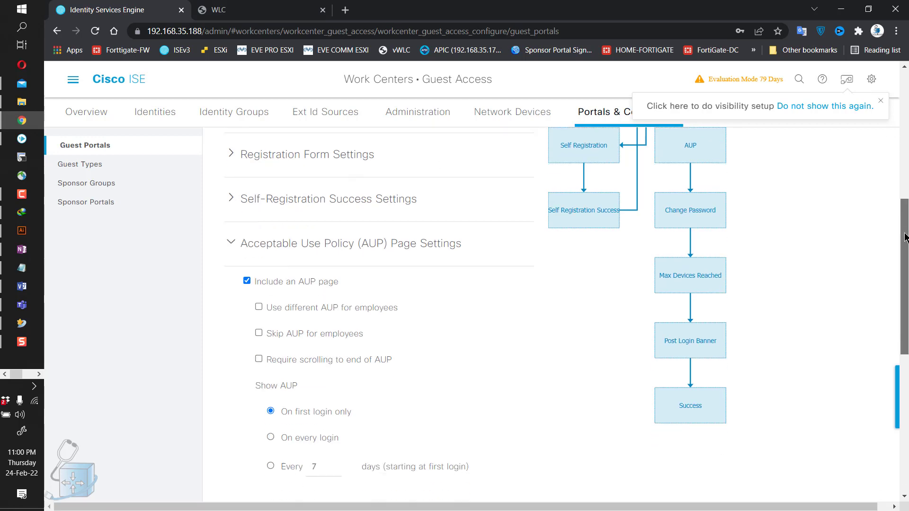
left_click(247, 282)
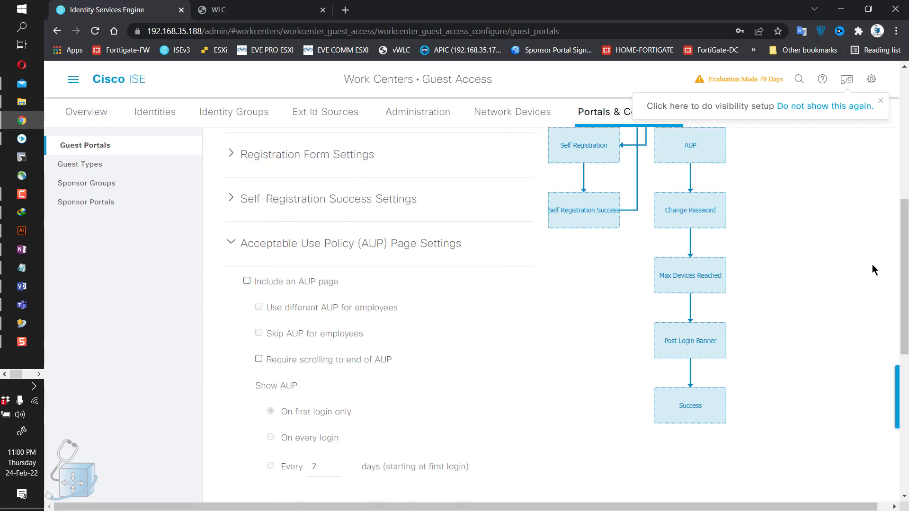
left_click_drag(904, 265, 896, 230)
left_click(230, 353)
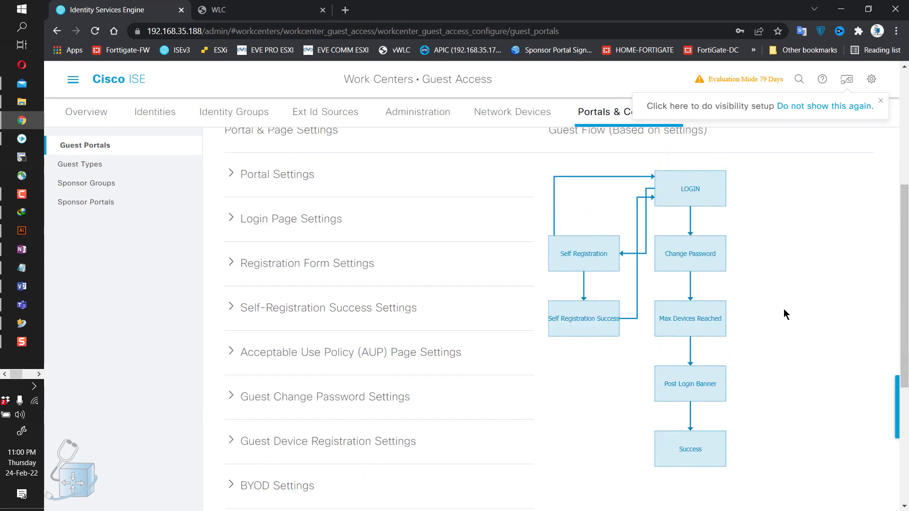
left_click_drag(907, 298, 906, 185)
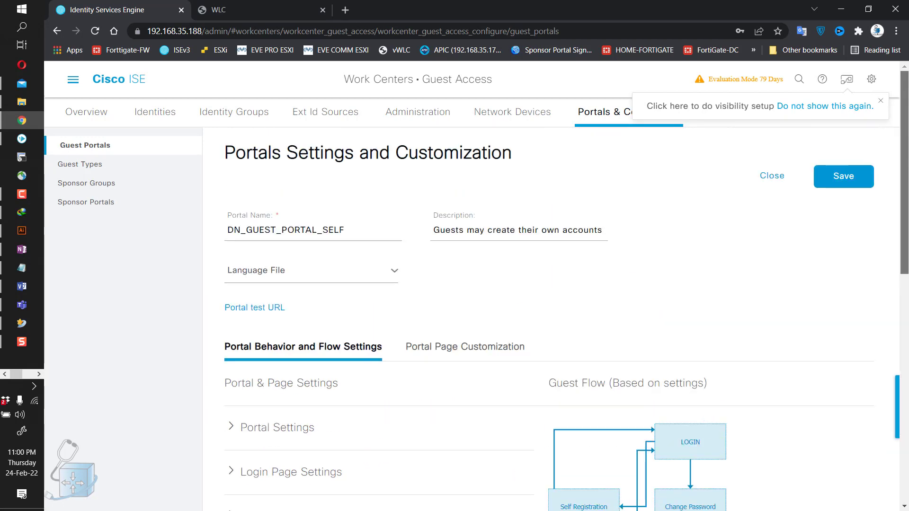
Step: Save the guest portal and launch its Portal test URL sign-on page
left_click(848, 186)
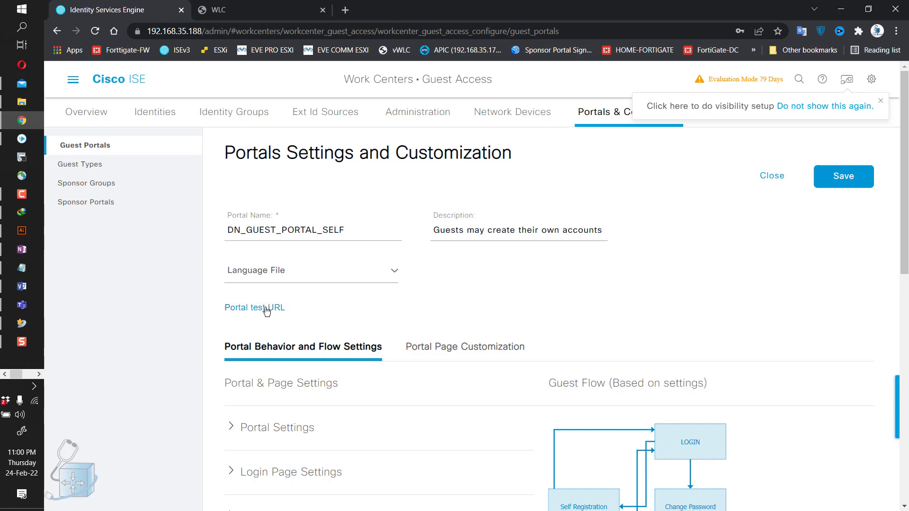
left_click(266, 308)
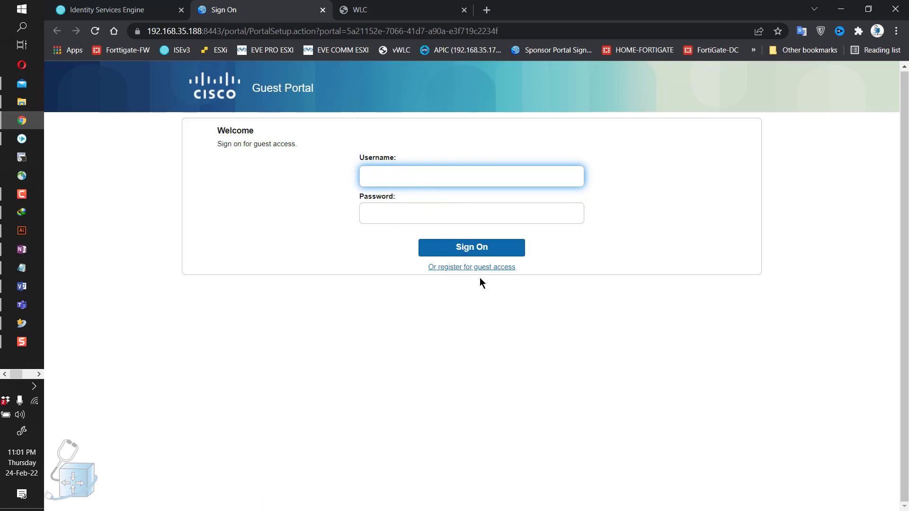
Step: Self-register a test guest with a username and reason 'job application'
left_click(455, 268)
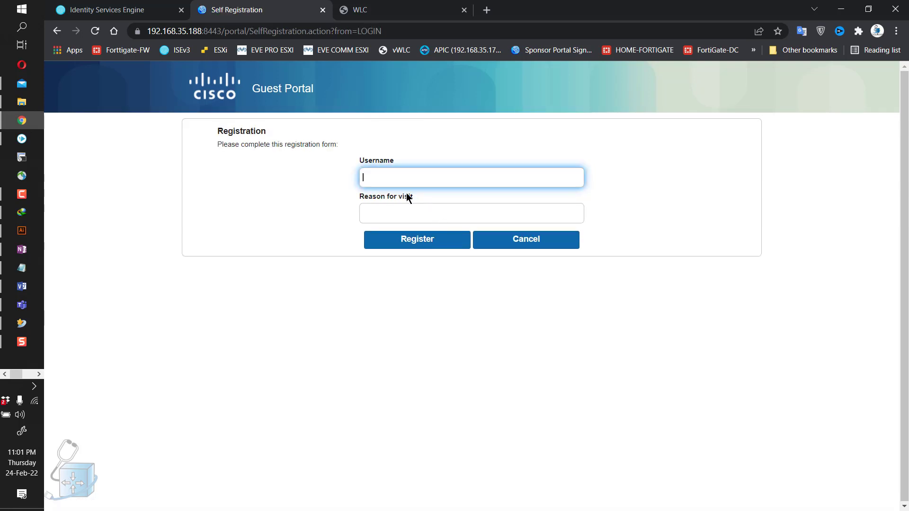
left_click(385, 179)
type("ahmed")
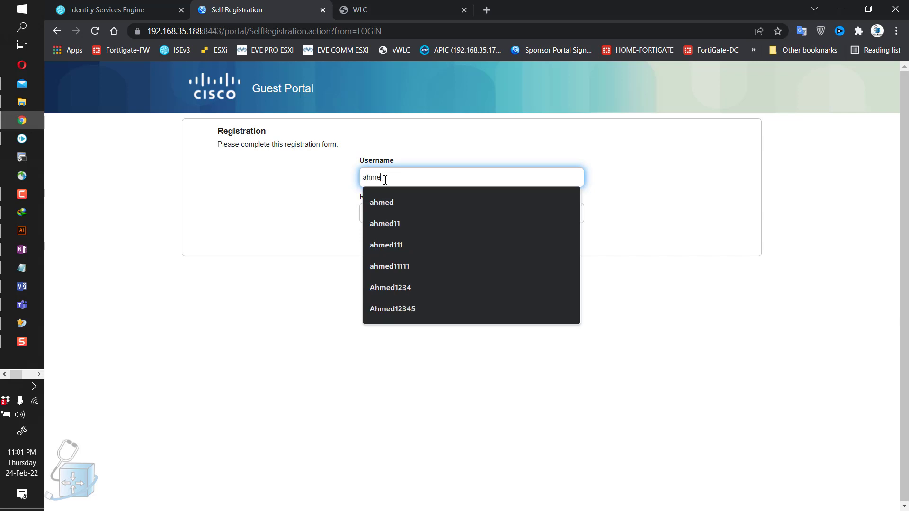
key("BackSpace")
key("BackSpace")
key("BackSpace")
key("BackSpace")
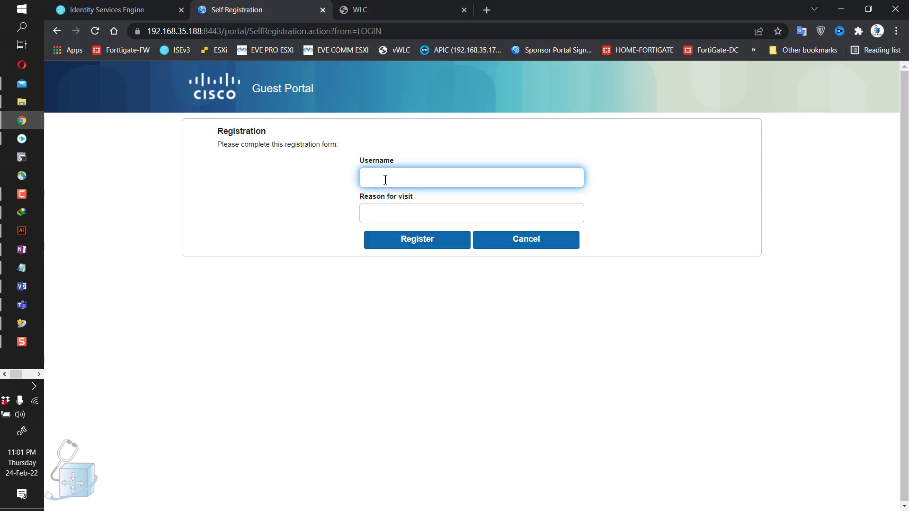
type("ahmed")
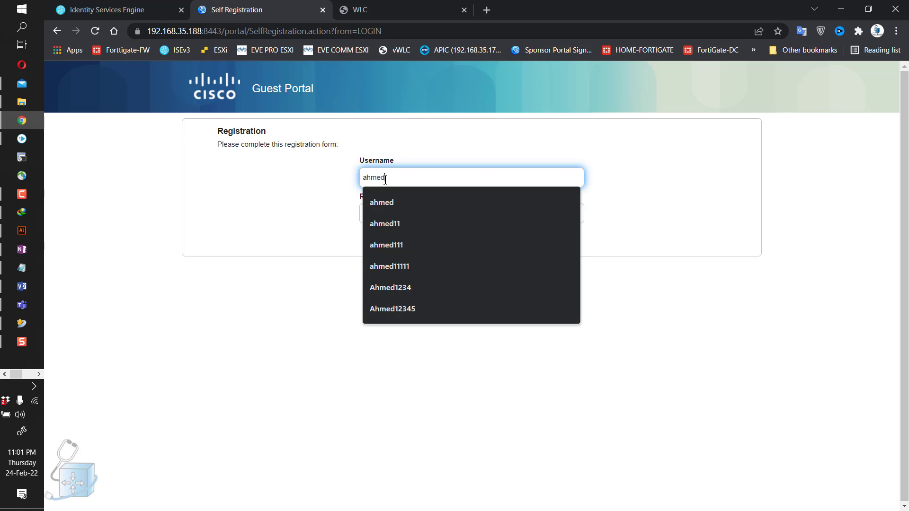
left_click(334, 213)
left_click(374, 215)
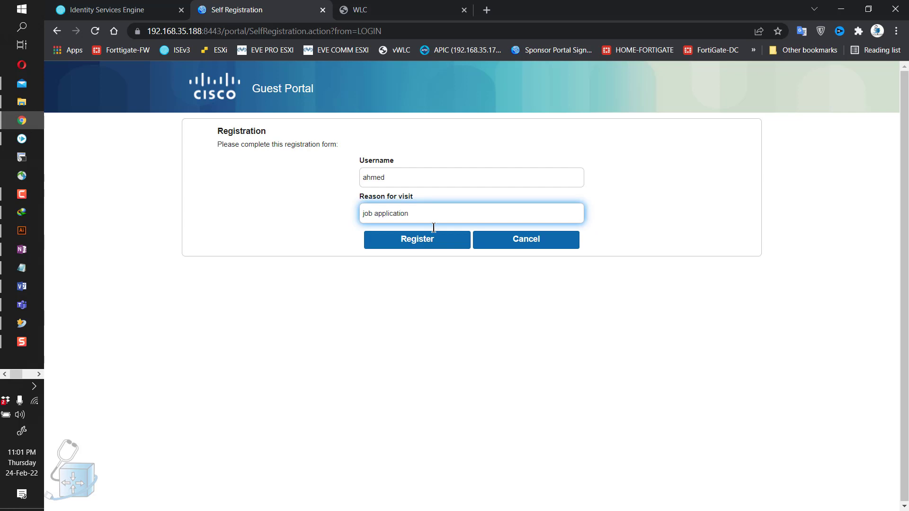
left_click(422, 241)
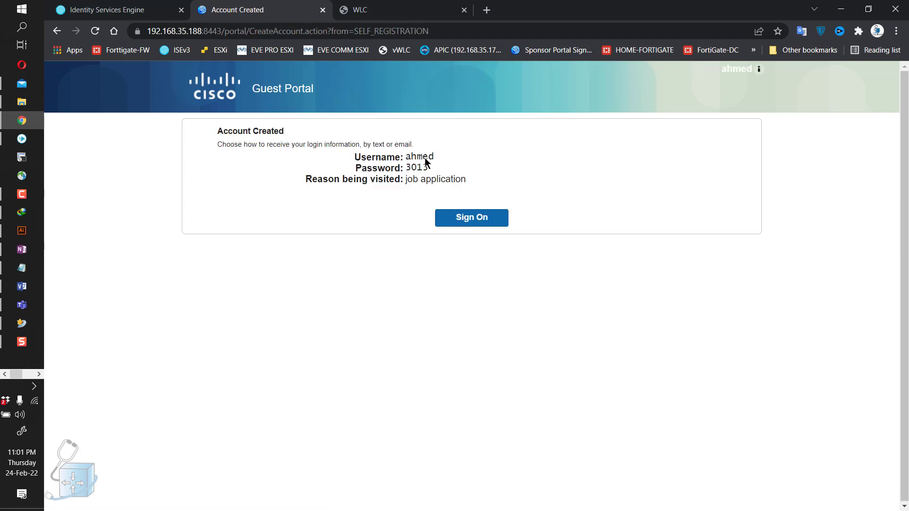
left_click_drag(437, 155, 404, 168)
Step: Expand Registration Form Settings and compare it with the guest self-registration page, closing the extra tab
left_click(151, 7)
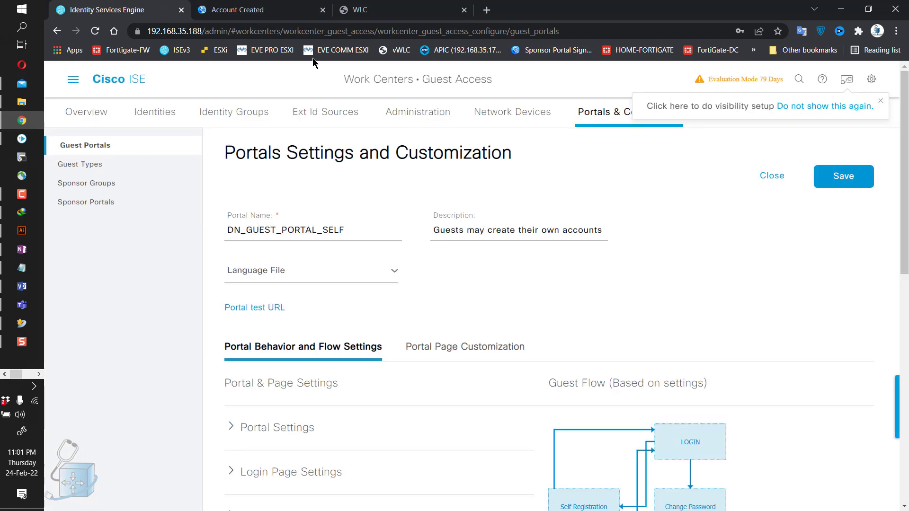
scroll(453, 241, "down", 4)
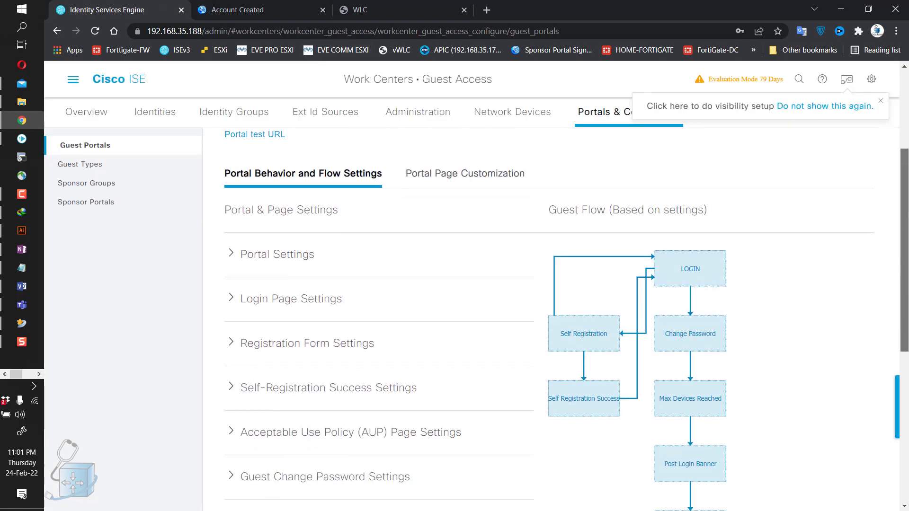
left_click(253, 135)
left_click(132, 5)
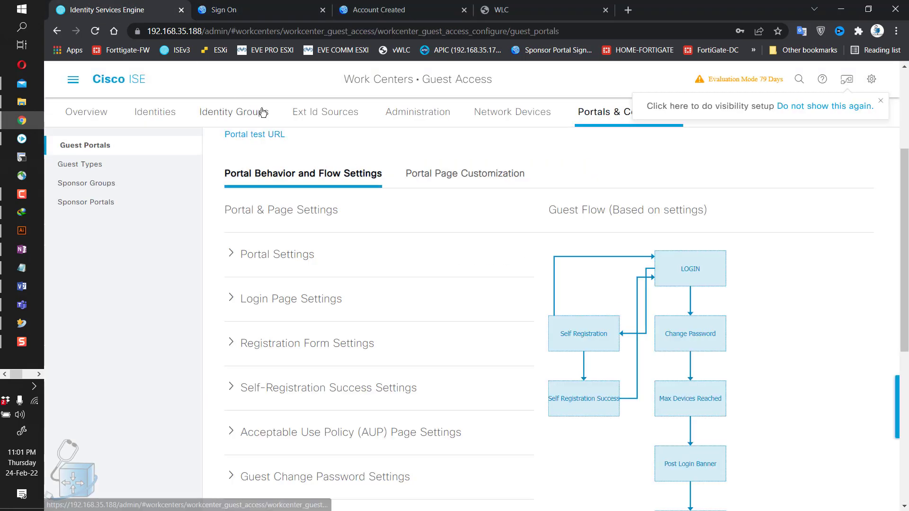
left_click(232, 345)
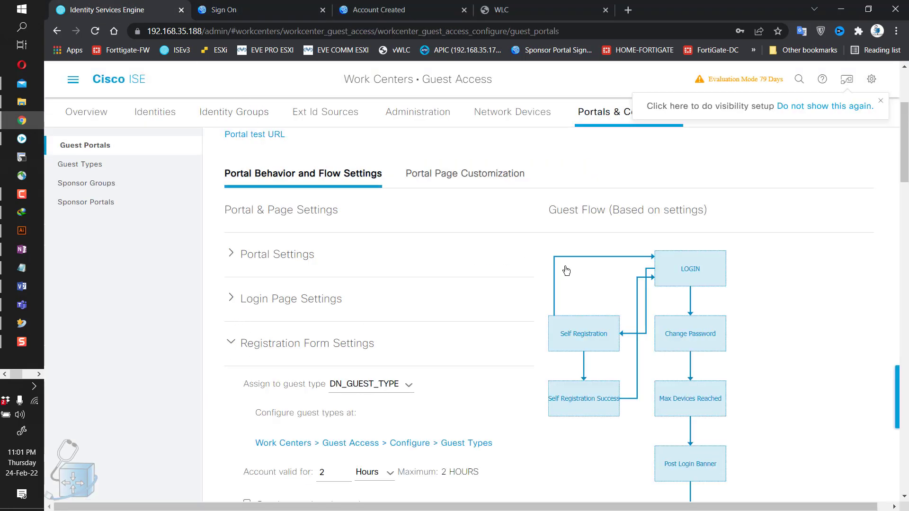
scroll(904, 190, "down", 2)
scroll(906, 205, "down", 5)
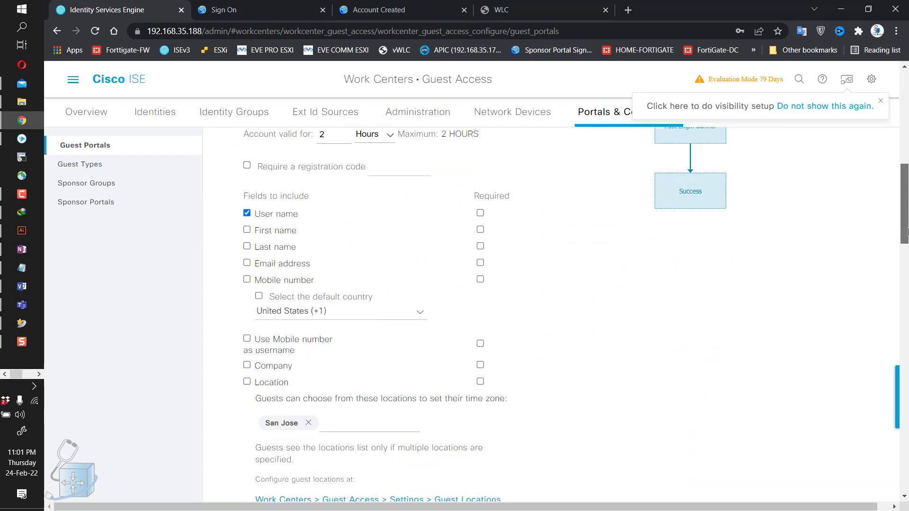
left_click(244, 9)
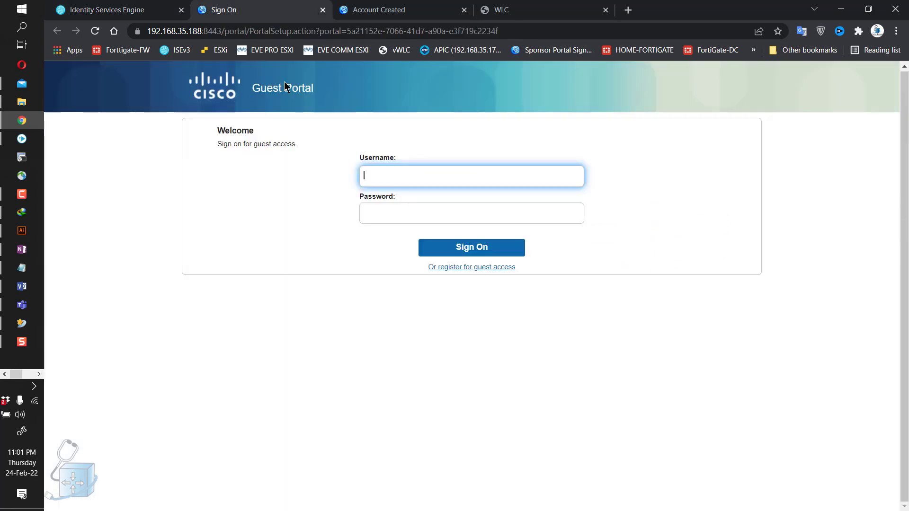
left_click(471, 267)
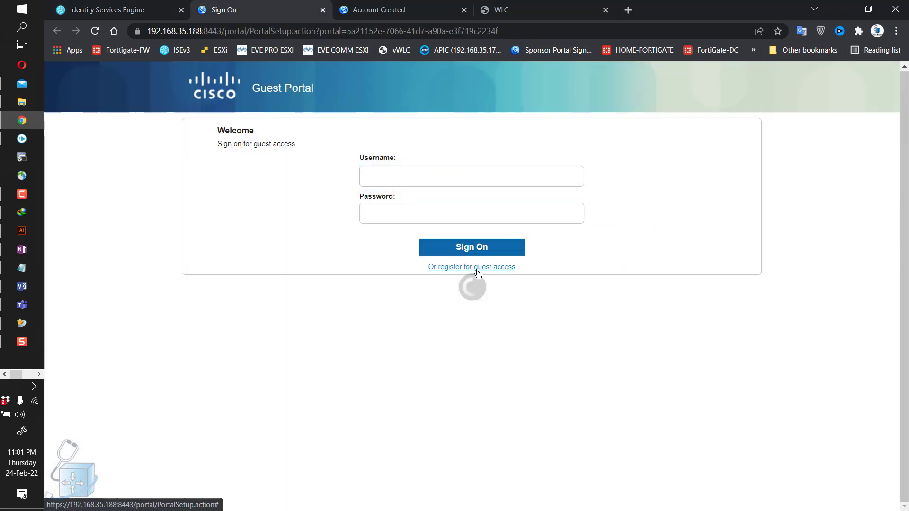
left_click(134, 6)
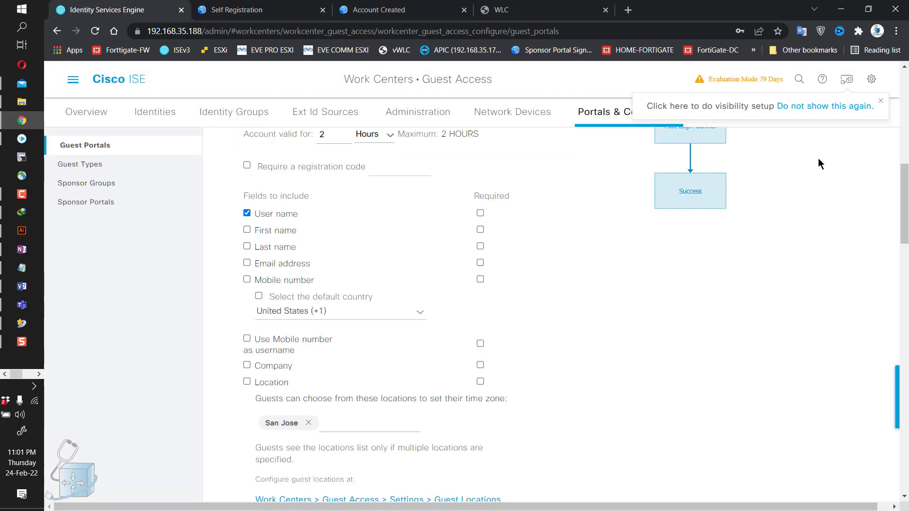
left_click_drag(902, 199, 902, 274)
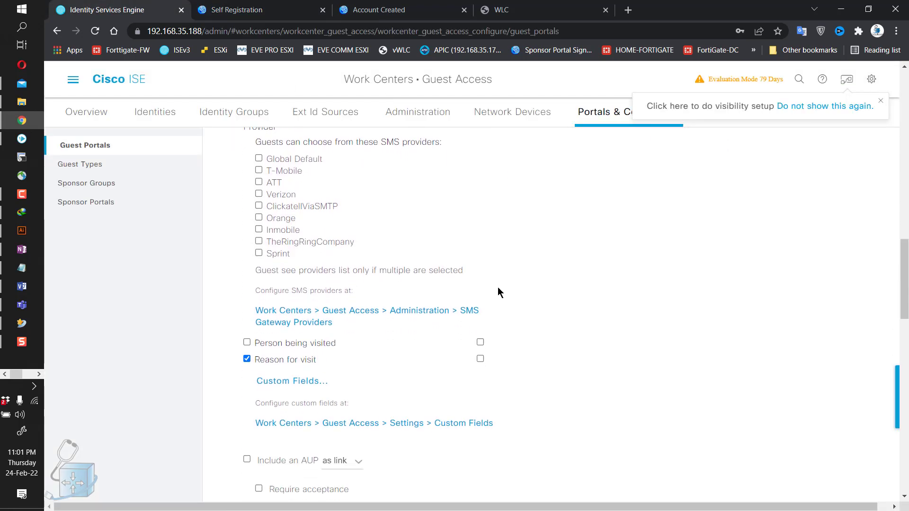
left_click(257, 6)
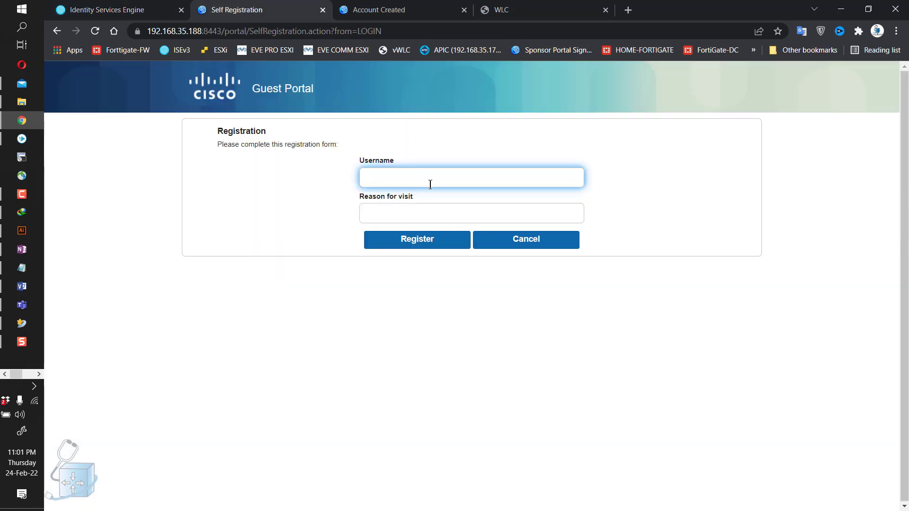
left_click(323, 9)
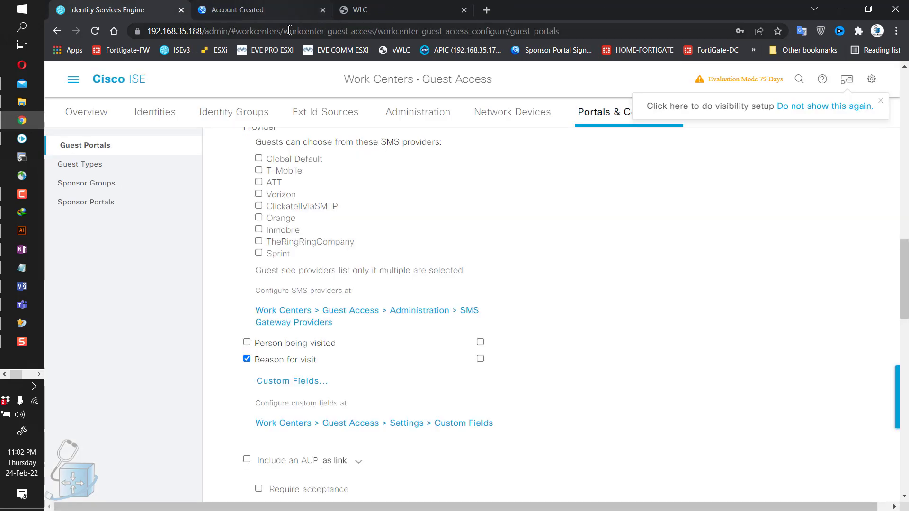
Step: View the guest's credentials, then collapse Registration Form and expand Self-Registration Success Settings
left_click(241, 14)
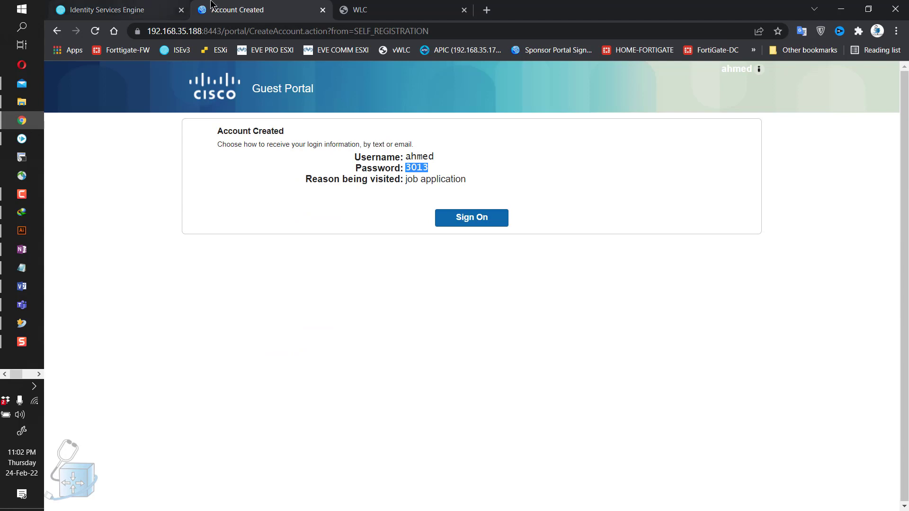
left_click(113, 6)
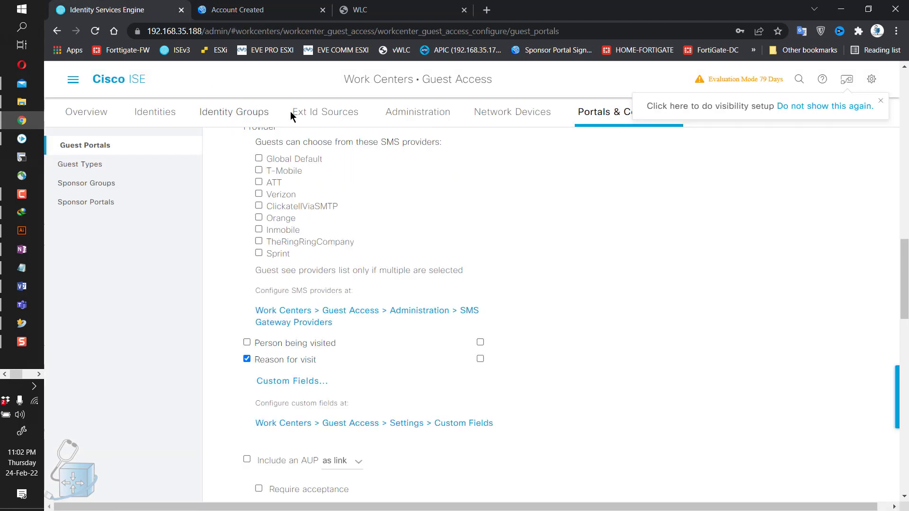
left_click_drag(907, 274, 905, 155)
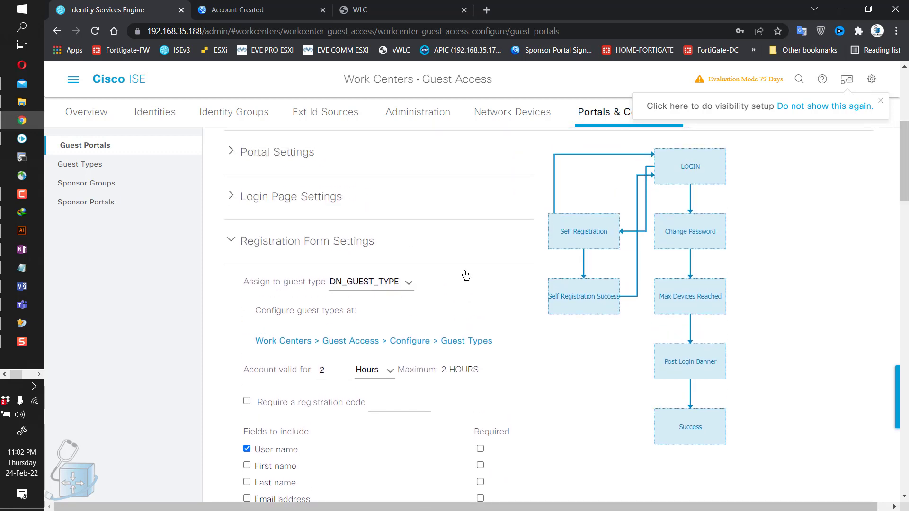
left_click(230, 241)
left_click(231, 286)
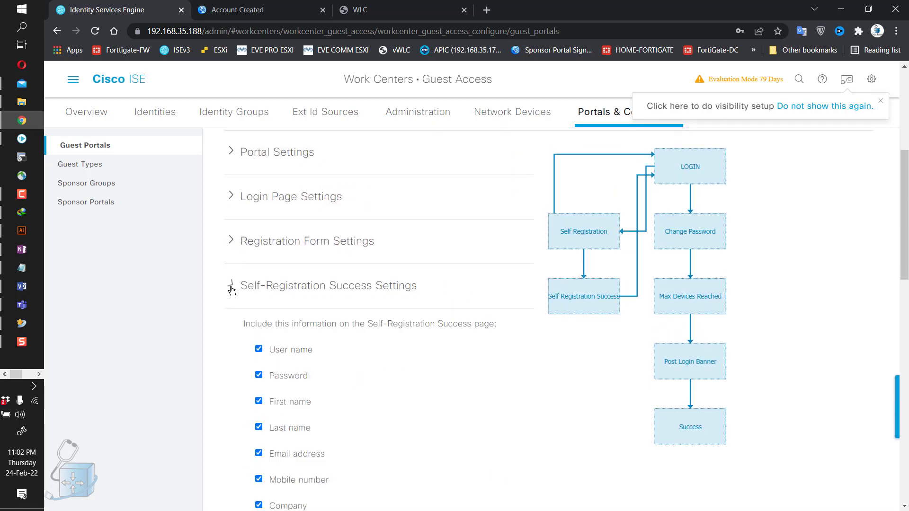
left_click_drag(905, 215, 904, 246)
scroll(387, 158, "down", 2)
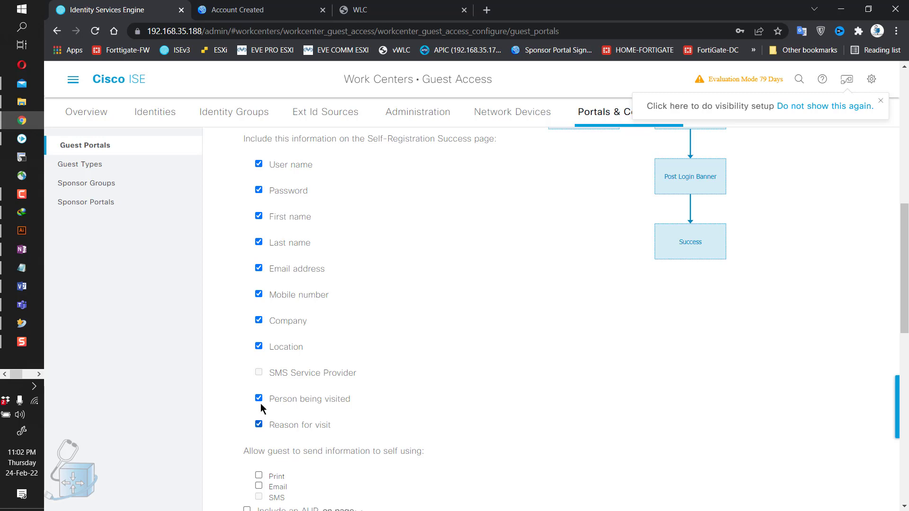
Step: Return to the Account Created page and sign on with the new guest account
left_click(250, 10)
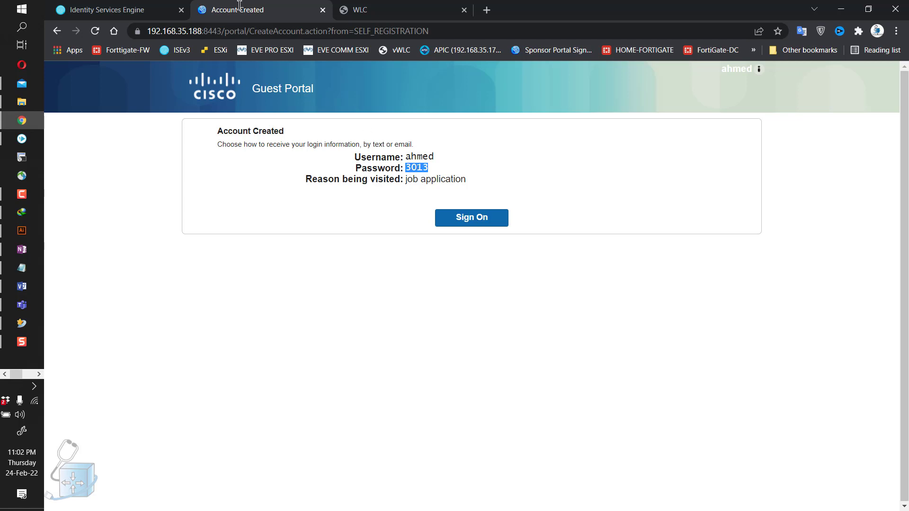
left_click(138, 7)
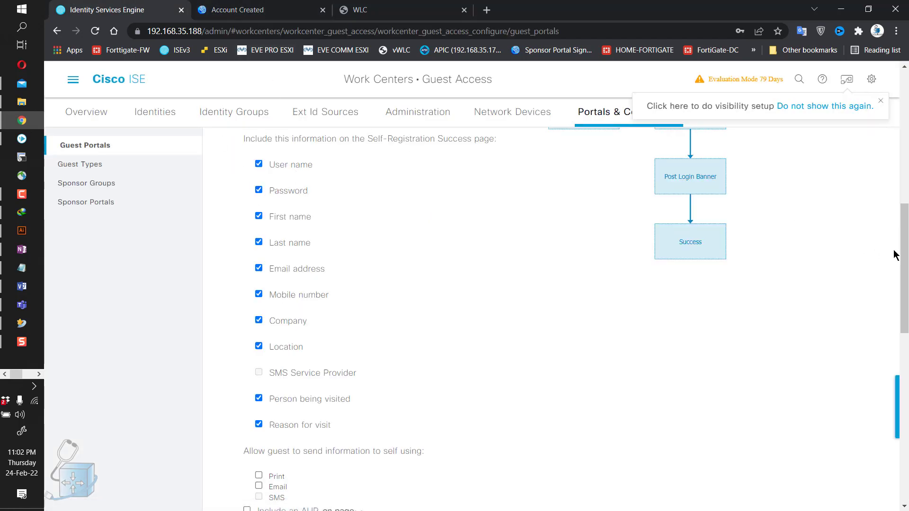
left_click(277, 8)
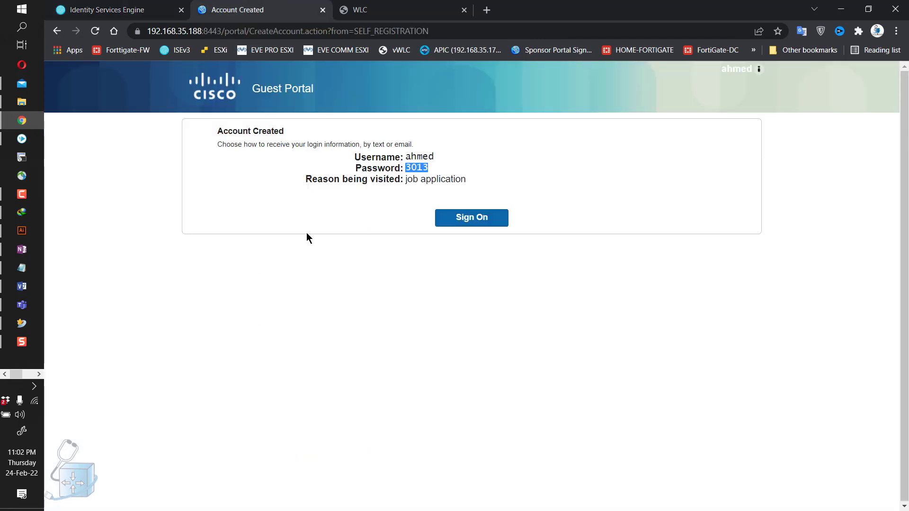
left_click(481, 227)
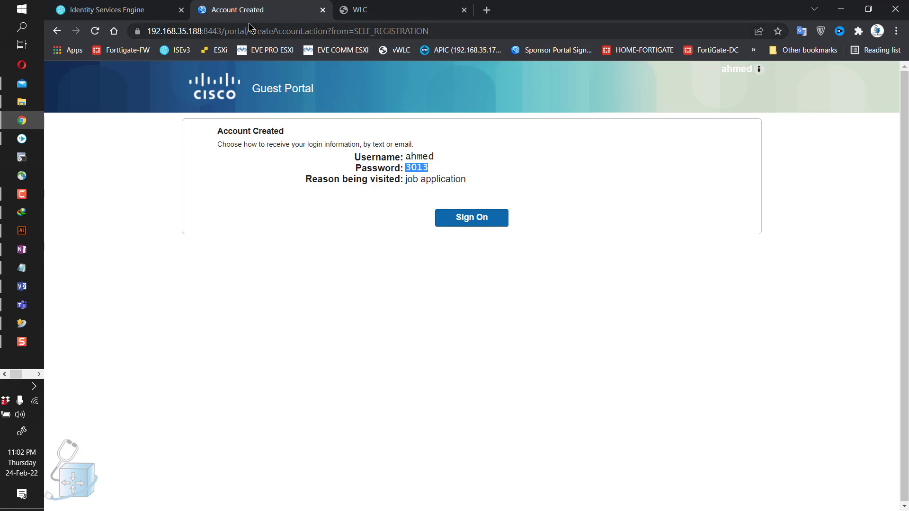
Step: Register another test guest via the Portal test URL with reason 'none'
left_click(324, 10)
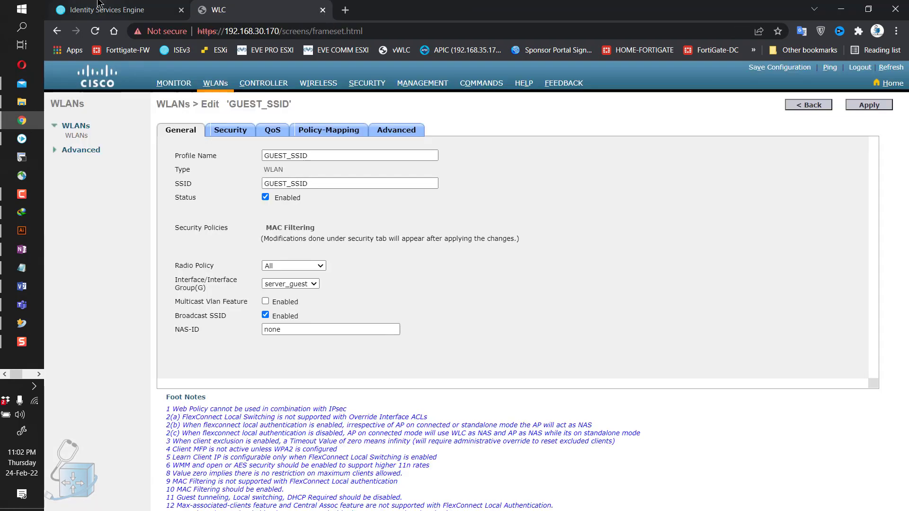
left_click(144, 7)
scroll(483, 296, "up", 10)
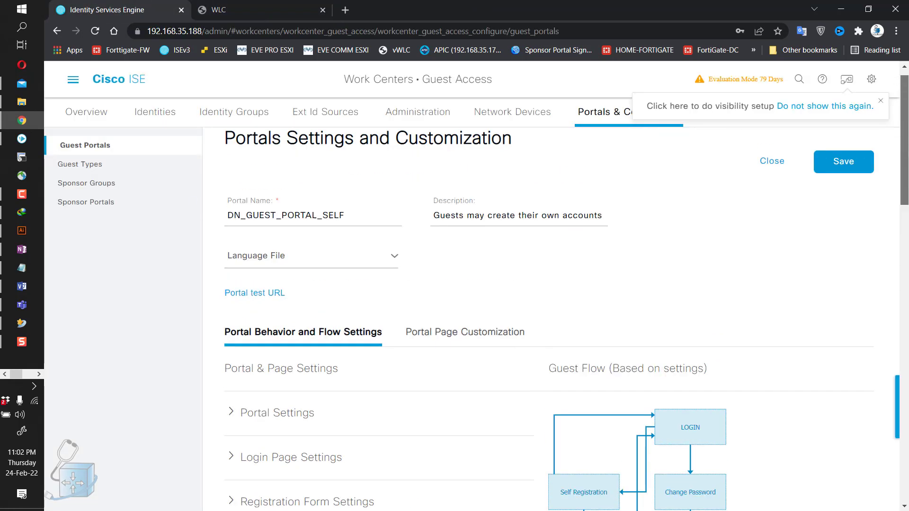
left_click(245, 295)
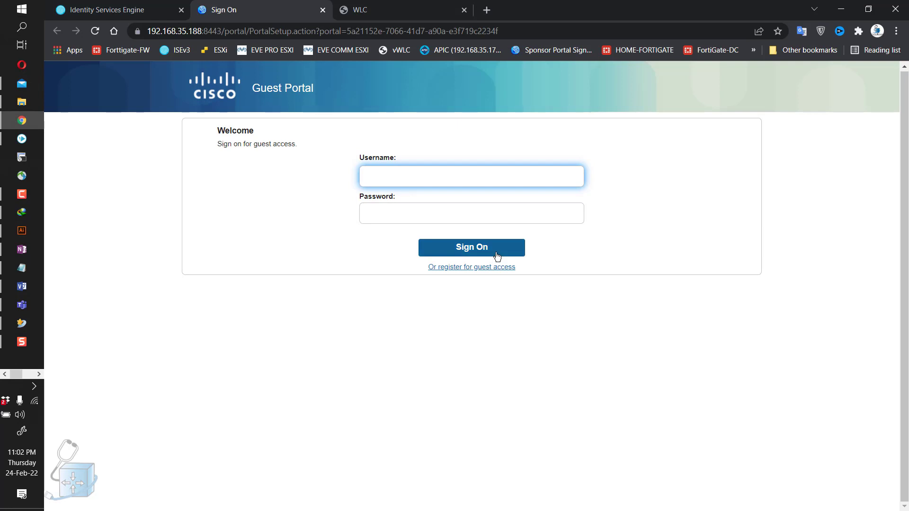
left_click(472, 267)
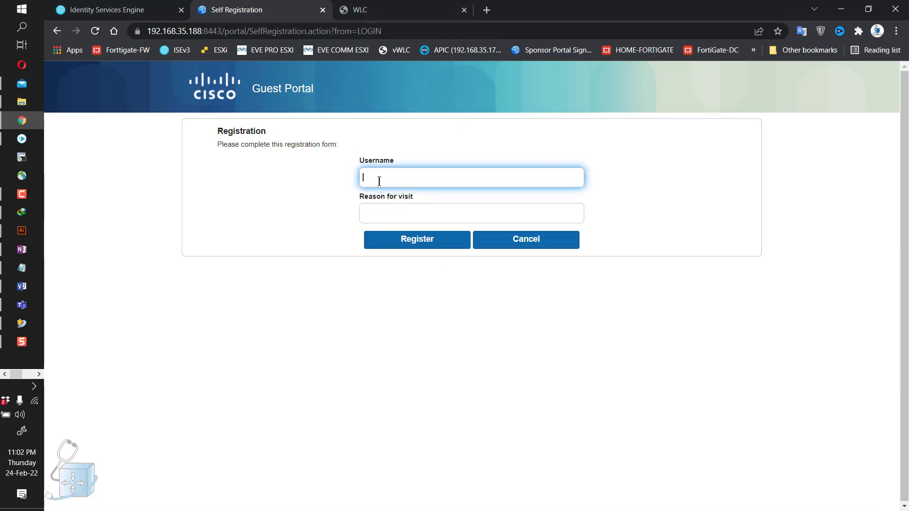
type("ahmed11")
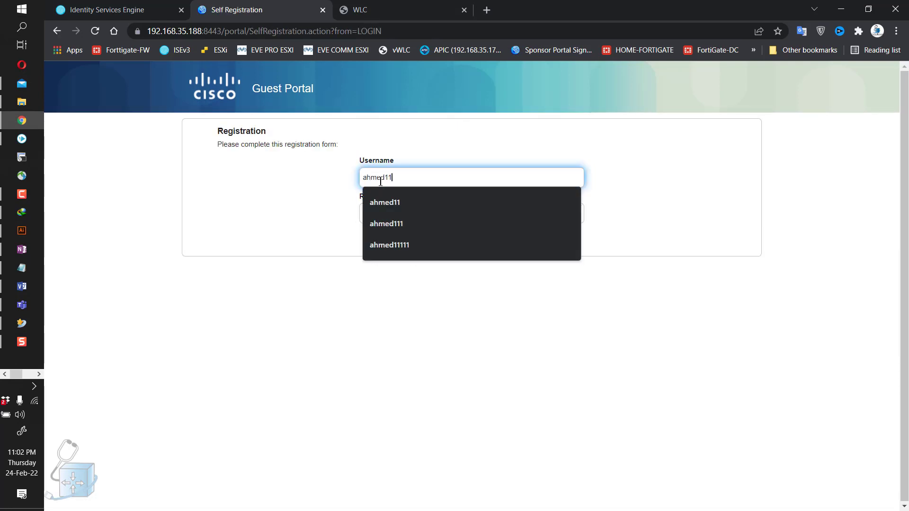
key("Tab")
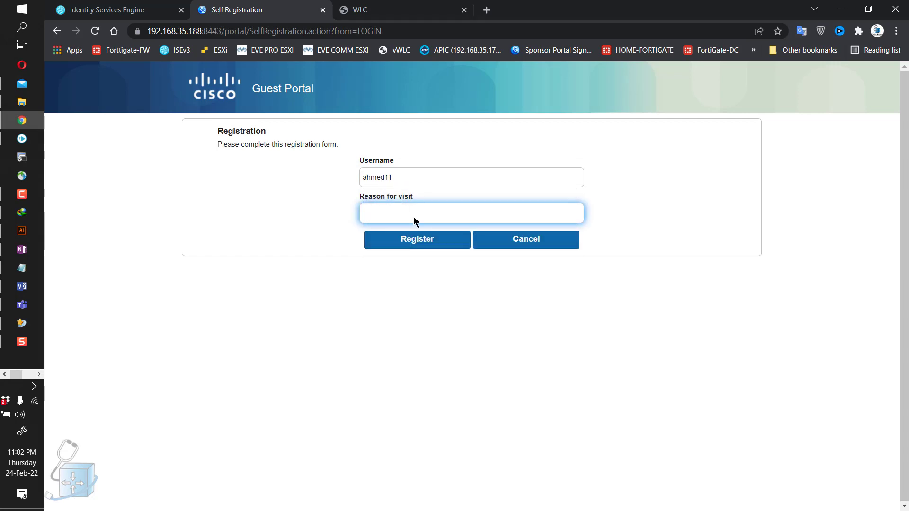
type("none")
left_click(432, 237)
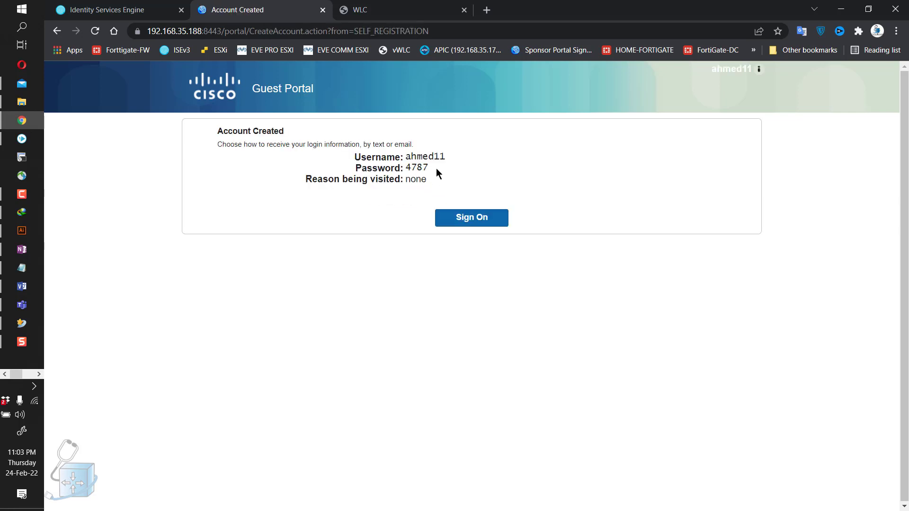
left_click_drag(435, 168, 404, 169)
Step: Sign on with the new guest's username and generated password
left_click(479, 218)
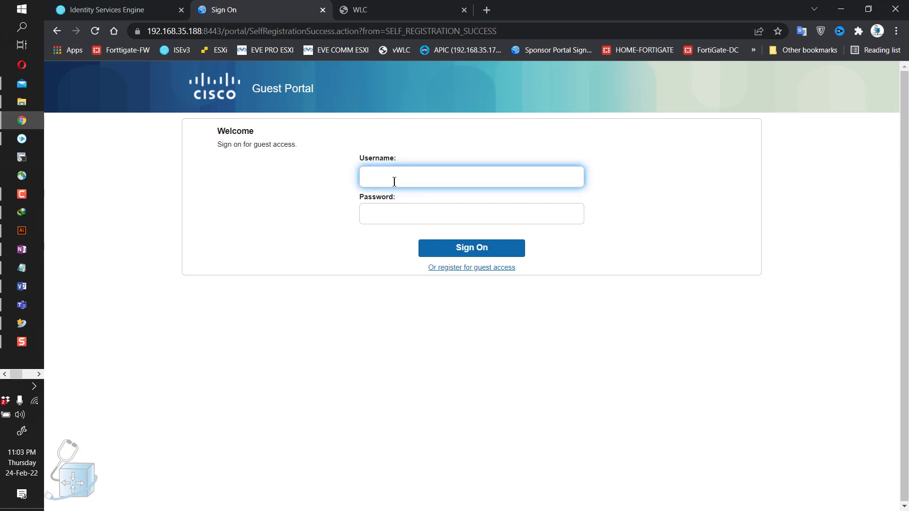
type("ahmed11")
key("Tab")
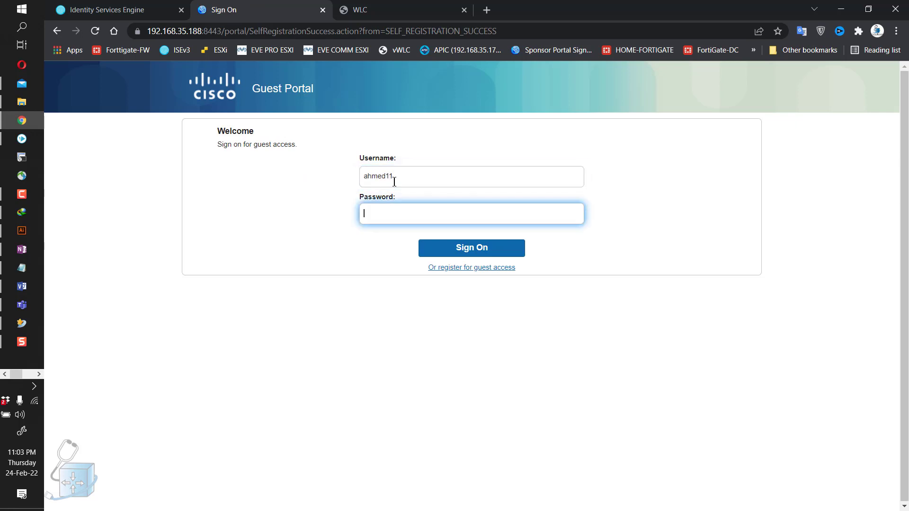
left_click(472, 251)
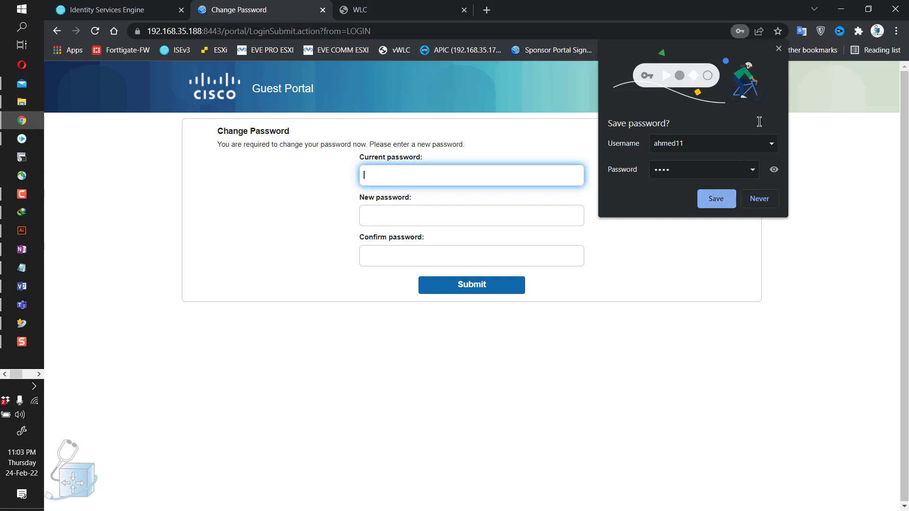
Step: Dismiss the save-password bubble, set the guest's new password and continue to Internet access
left_click(778, 49)
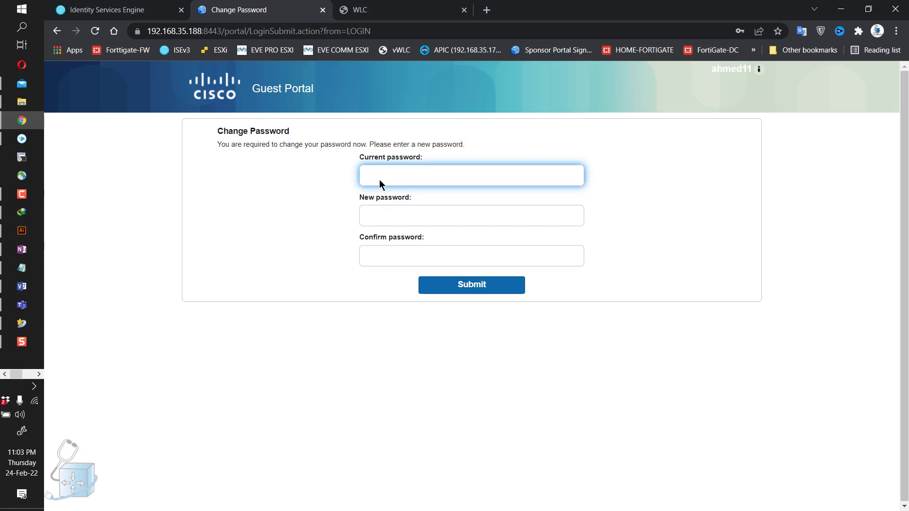
left_click(378, 218)
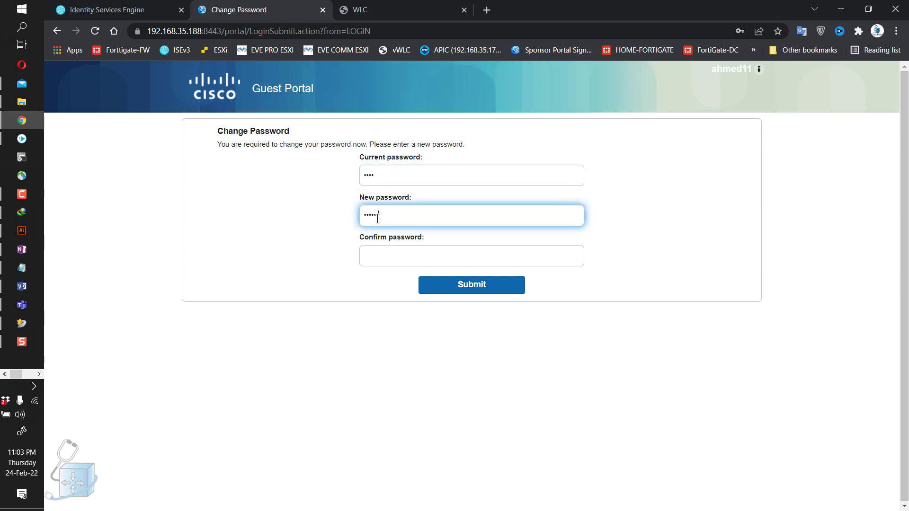
key("Tab")
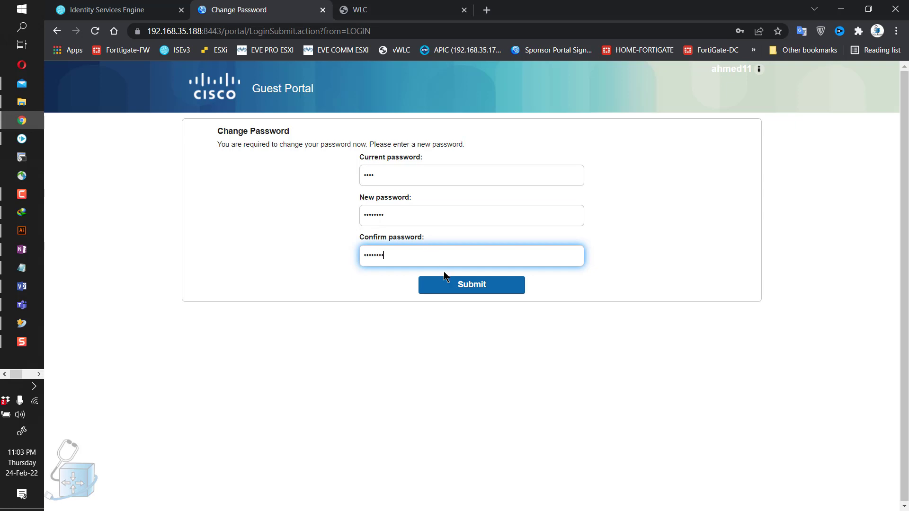
left_click(453, 285)
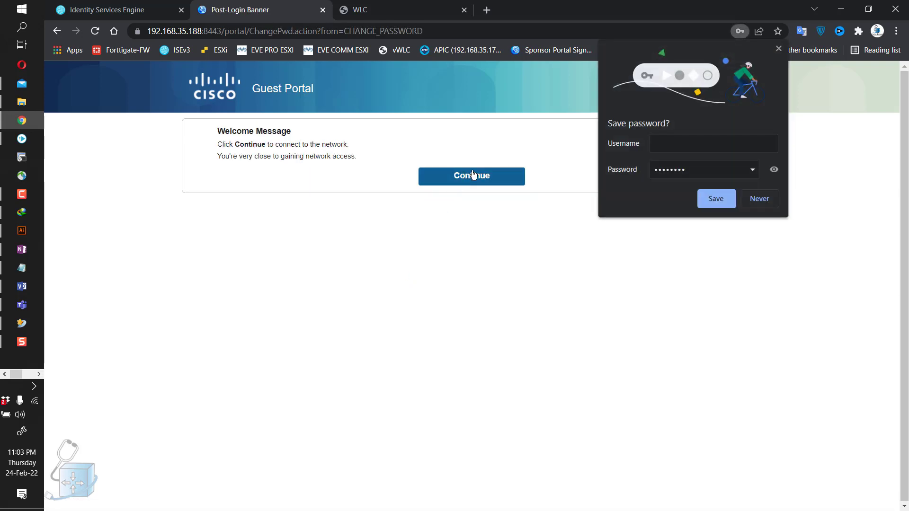
left_click(471, 176)
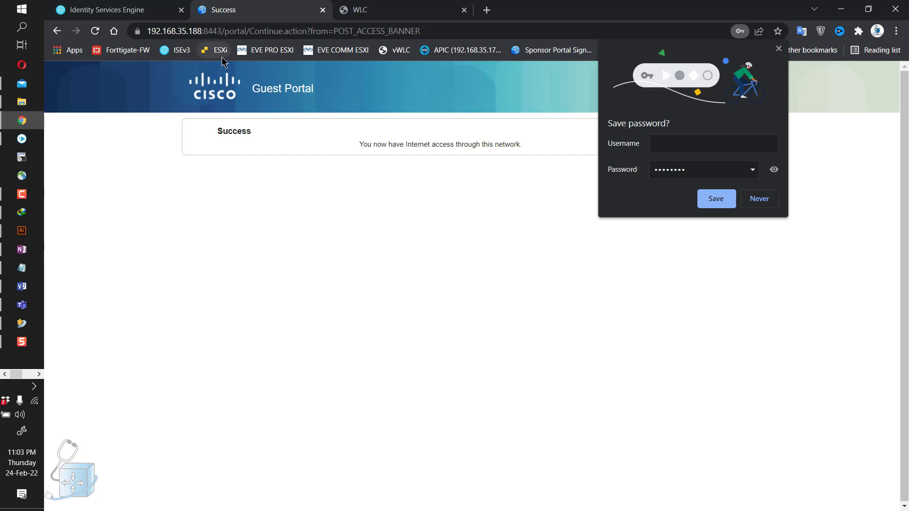
Step: Verify 'Require guest to change password' is on, collapse the sections and close the visibility prompt
left_click(148, 9)
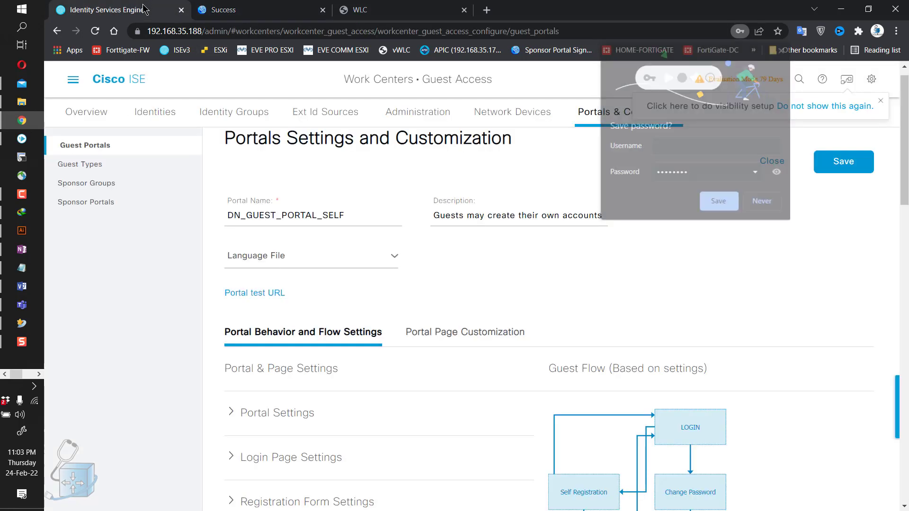
left_click_drag(904, 150, 899, 419)
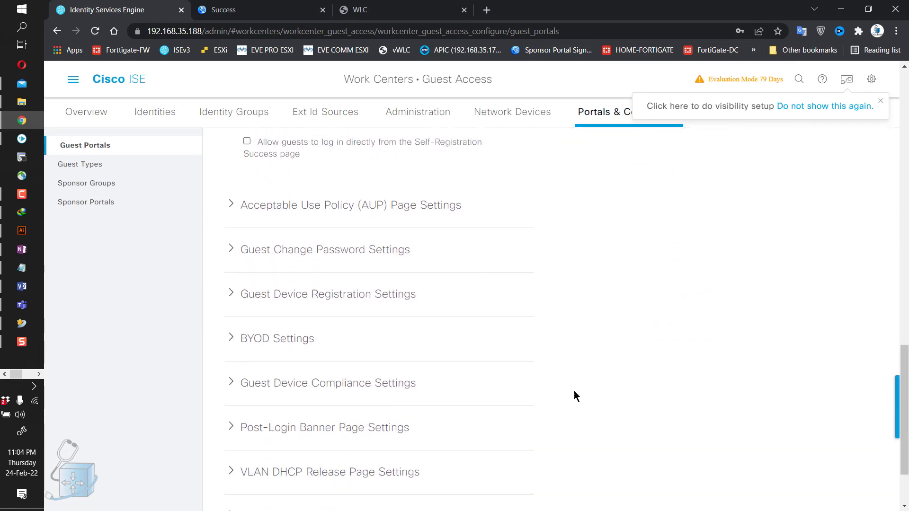
left_click(230, 249)
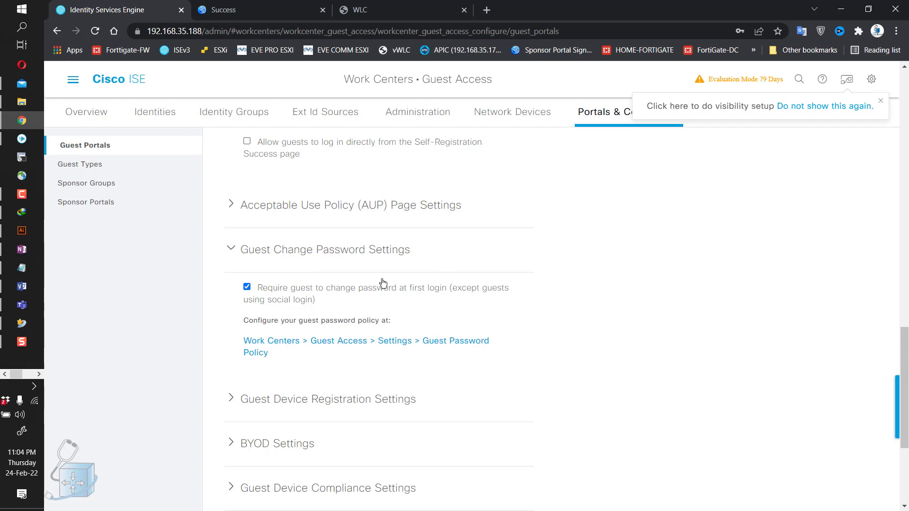
left_click_drag(898, 333, 889, 179)
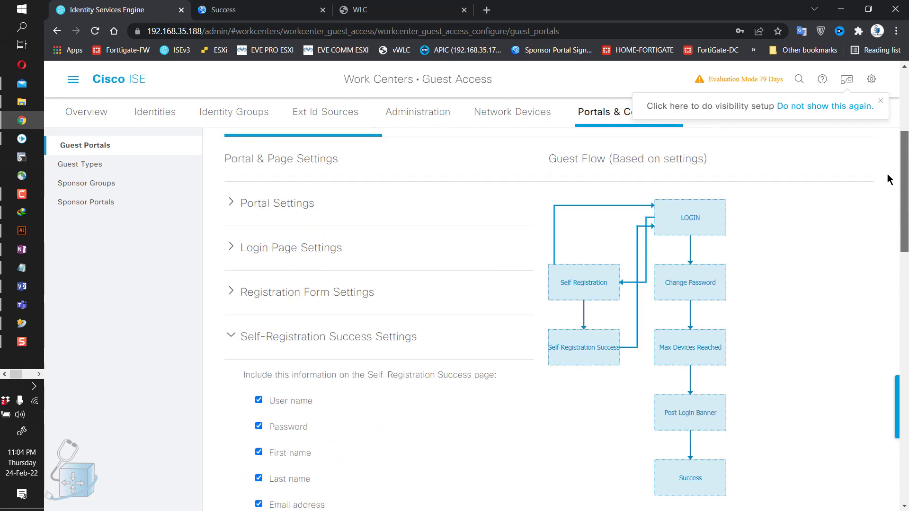
left_click(232, 343)
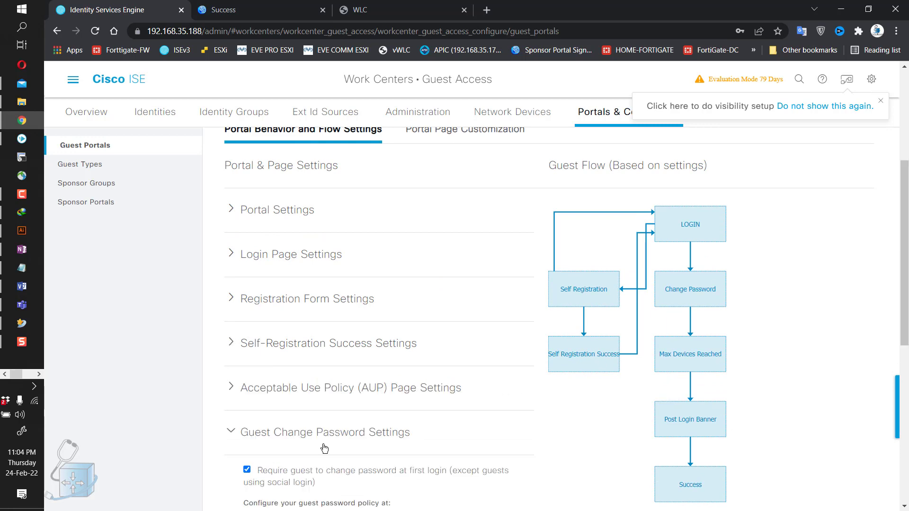
left_click(232, 432)
left_click_drag(888, 284, 884, 139)
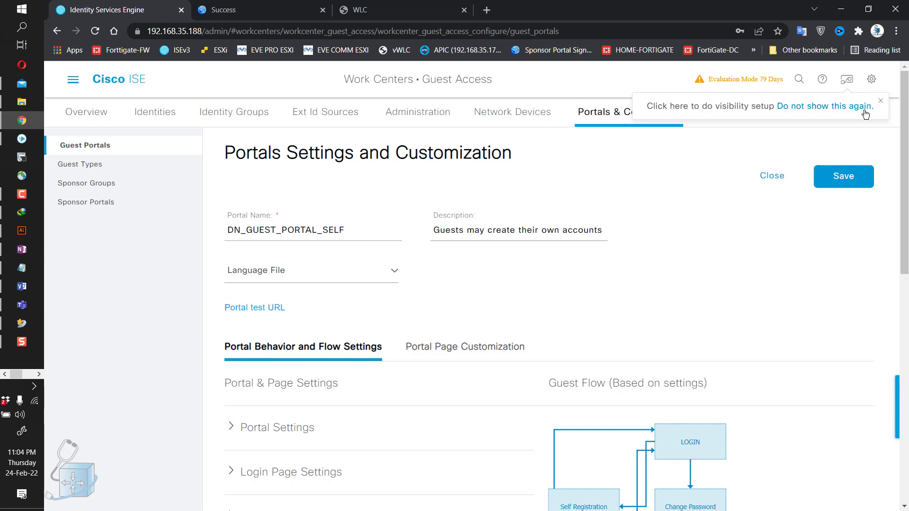
left_click(881, 101)
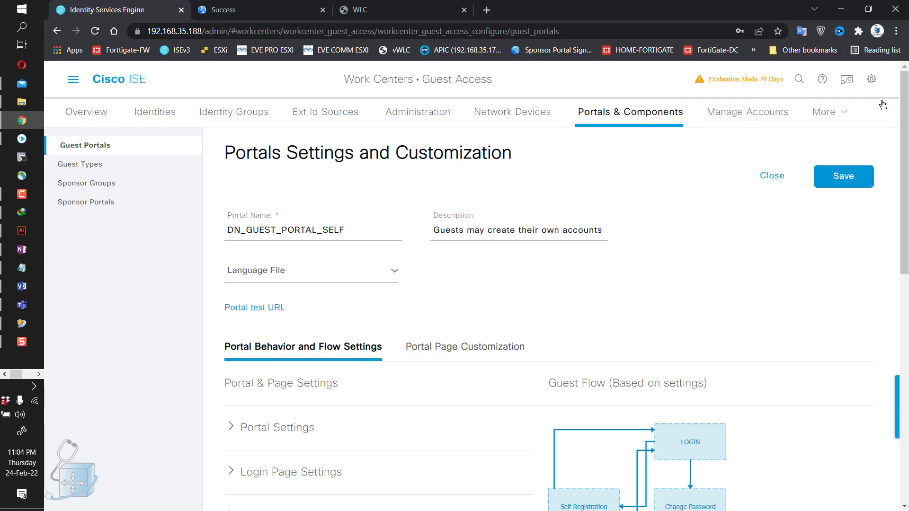
Step: Attempt the Managed Accounts sponsor portal, then go to Portals & Components in ISE
left_click(744, 113)
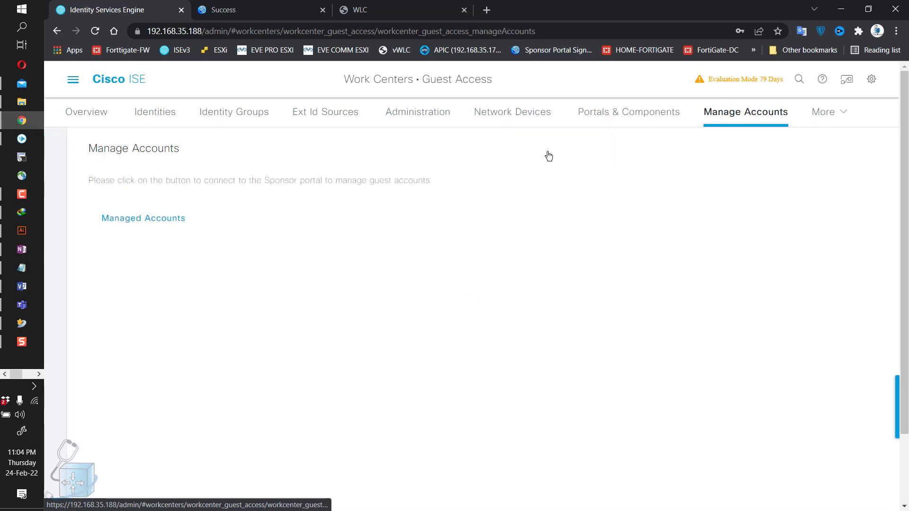
left_click(127, 219)
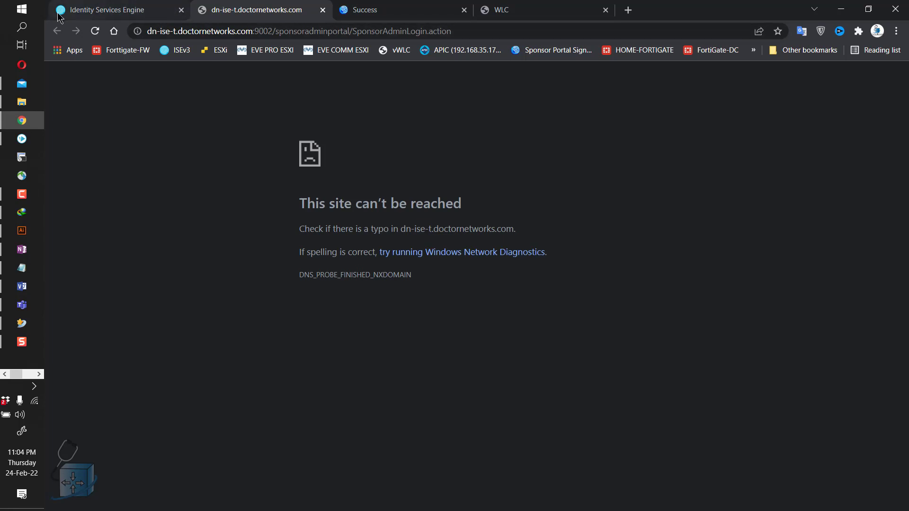
left_click(120, 8)
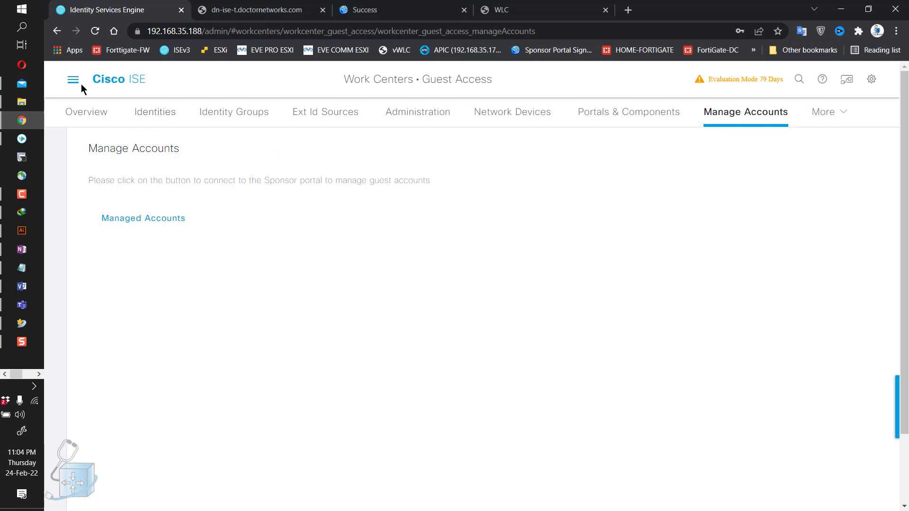
left_click(613, 117)
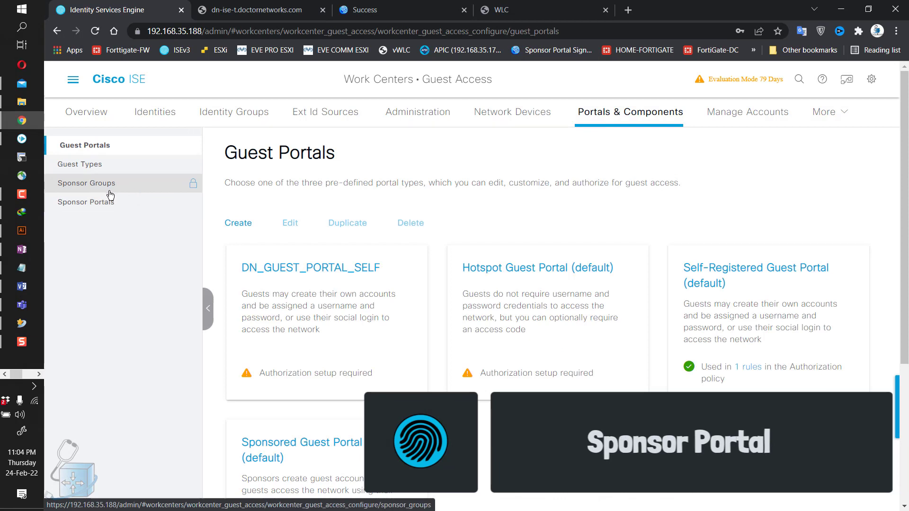
Step: Open Sponsor Portal (default) from the Sponsor Portals list and scroll down to its Portal Settings
left_click(115, 207)
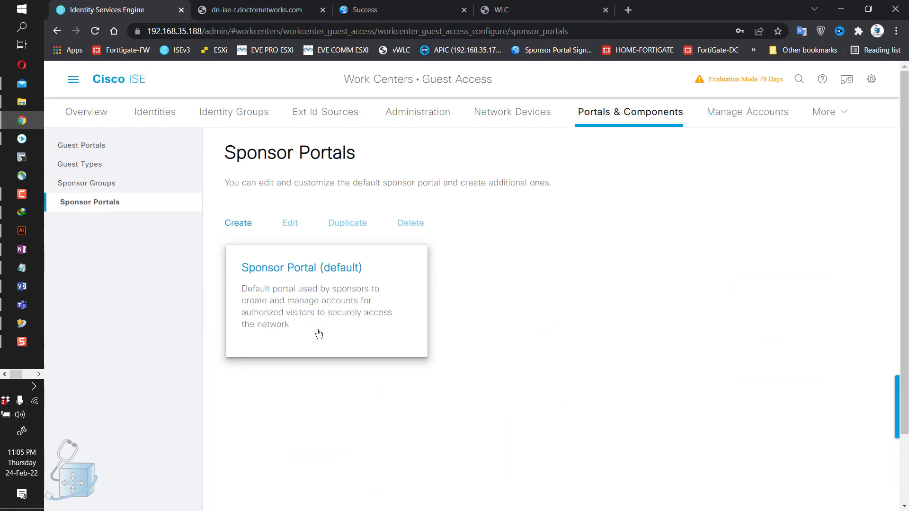
left_click(289, 269)
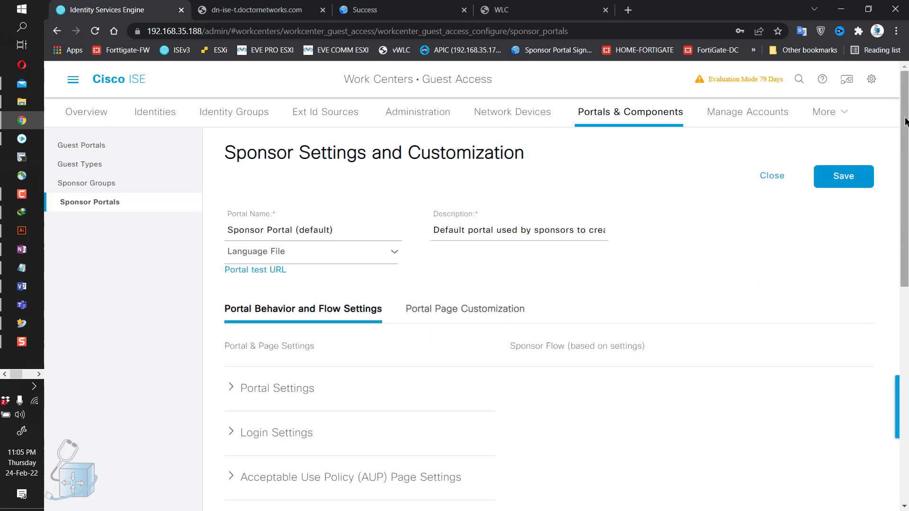
left_click_drag(905, 127, 905, 193)
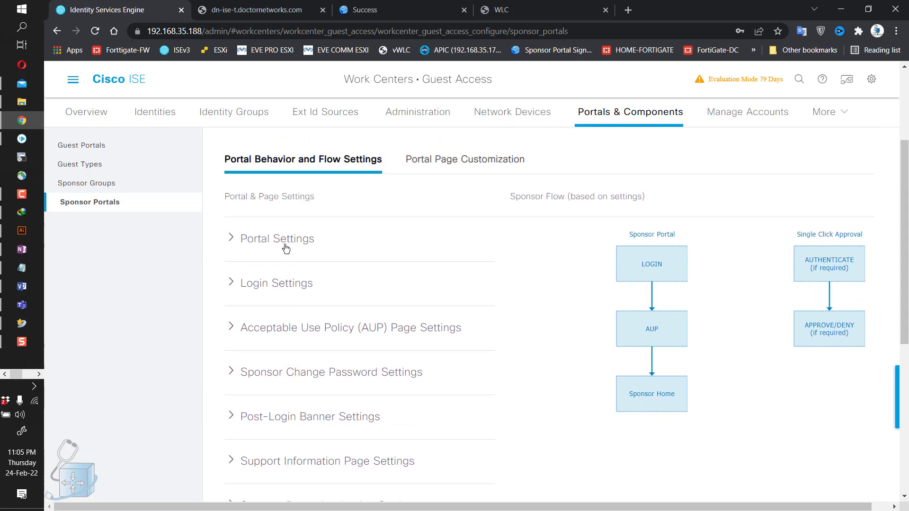
Step: Enter sponsor.doctornetworks.com as the FQDN in Portal Settings and save the sponsor portal
left_click(230, 238)
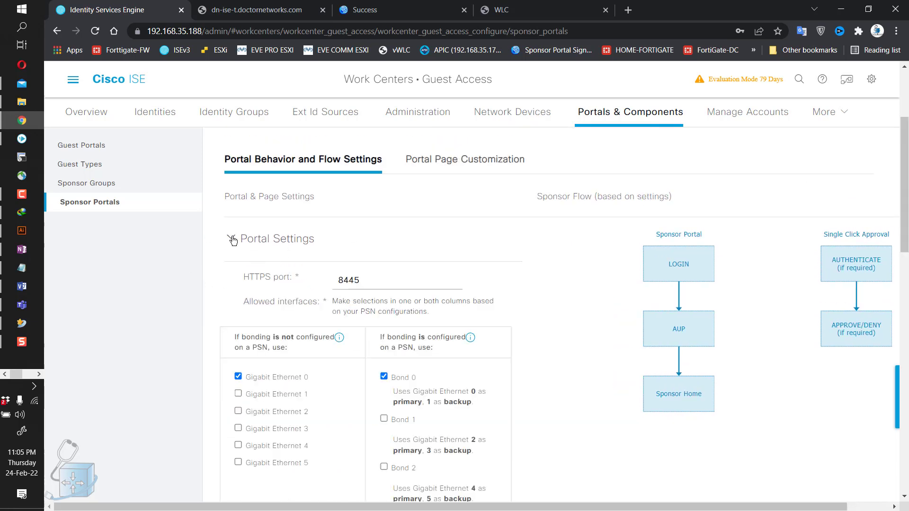
left_click_drag(904, 187, 900, 291)
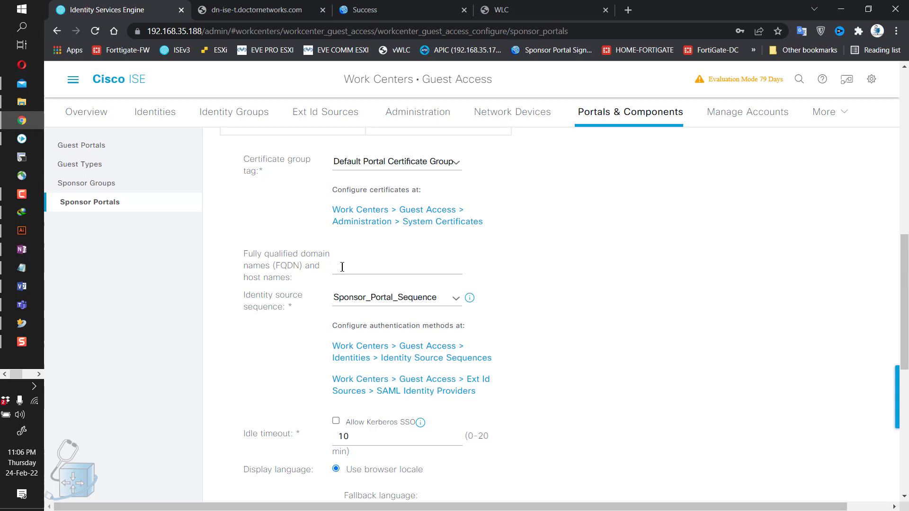
left_click(344, 264)
type("sp")
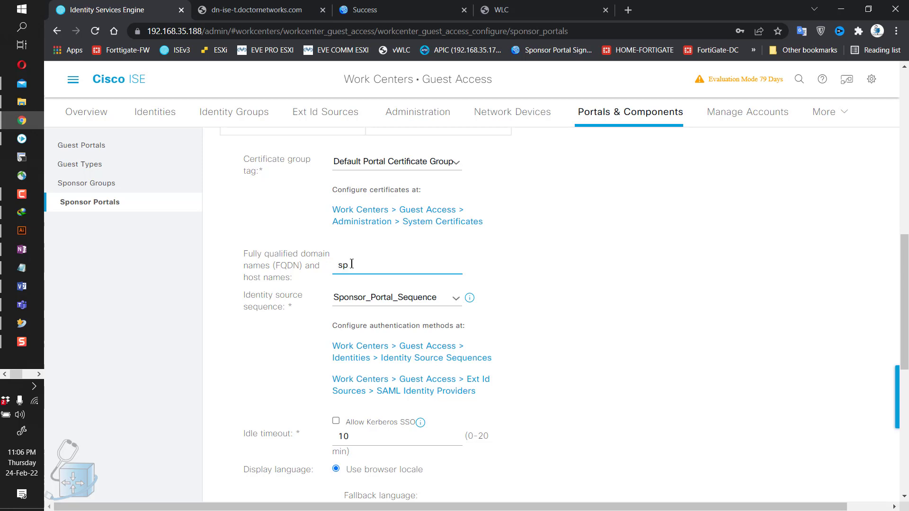
key("BackSpace")
key("BackSpace")
type("sponsor.doctornetworks.com")
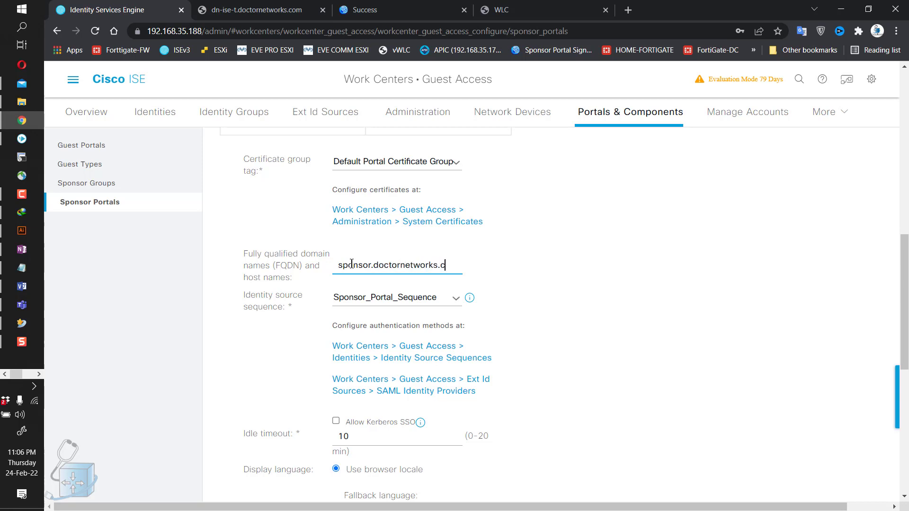
key("ctrl+Left")
key("ctrl+Left")
key("ctrl+Left")
key("shift+End")
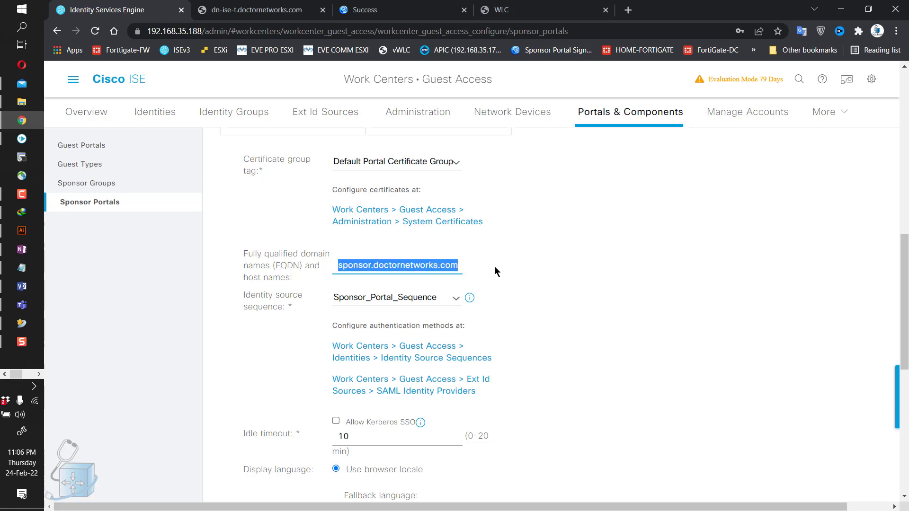
left_click_drag(899, 279, 902, 146)
left_click(845, 176)
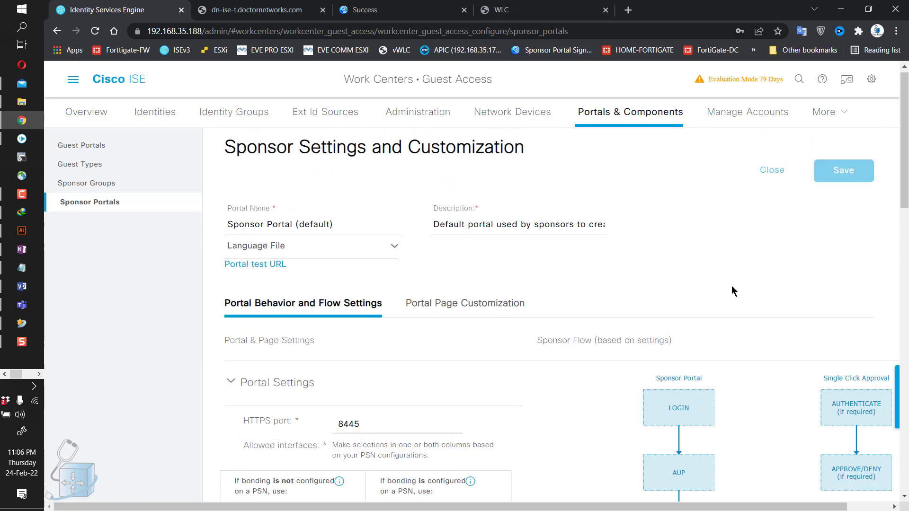
Step: Check the saved FQDN, open the Portal test URL, and close the unreachable test page
left_click_drag(901, 125, 899, 269)
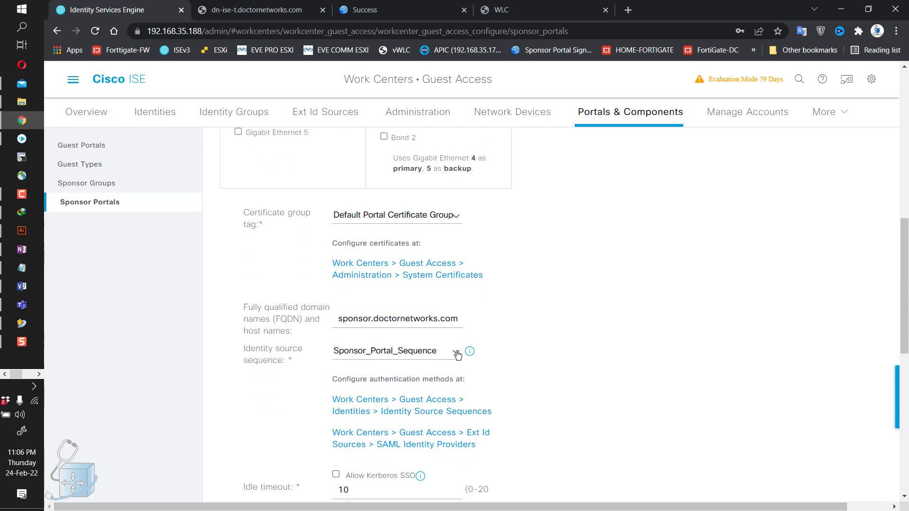
mouse_move(901, 277)
left_mouse_down()
mouse_move(901, 335)
mouse_move(907, 284)
left_mouse_up()
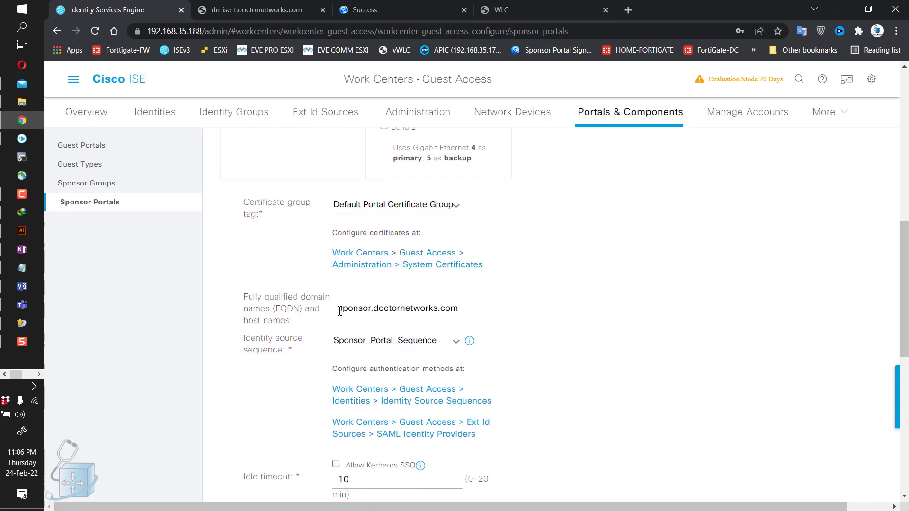
left_click_drag(339, 310, 501, 310)
left_click_drag(904, 289, 904, 147)
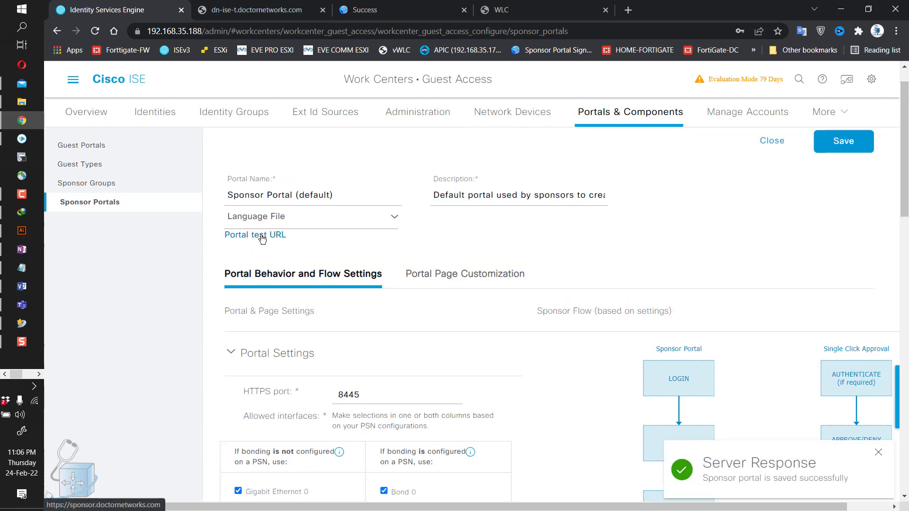
left_click(255, 235)
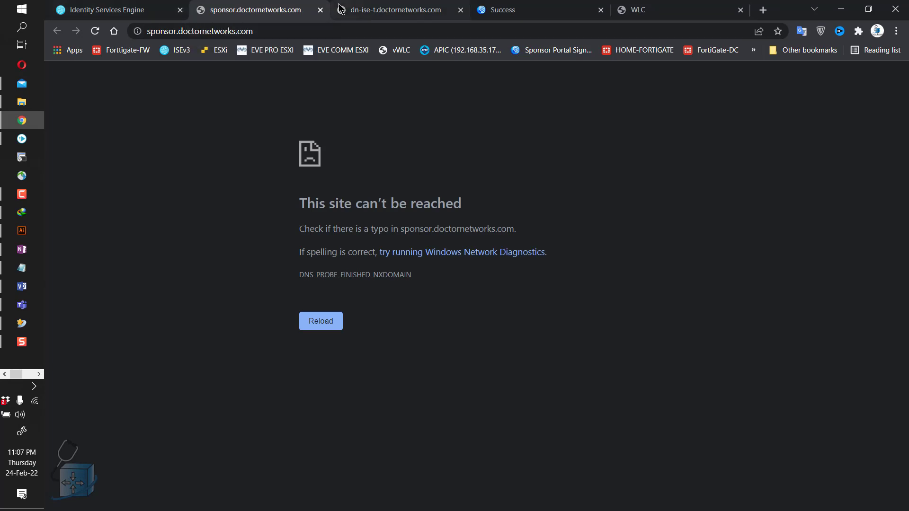
left_click(320, 10)
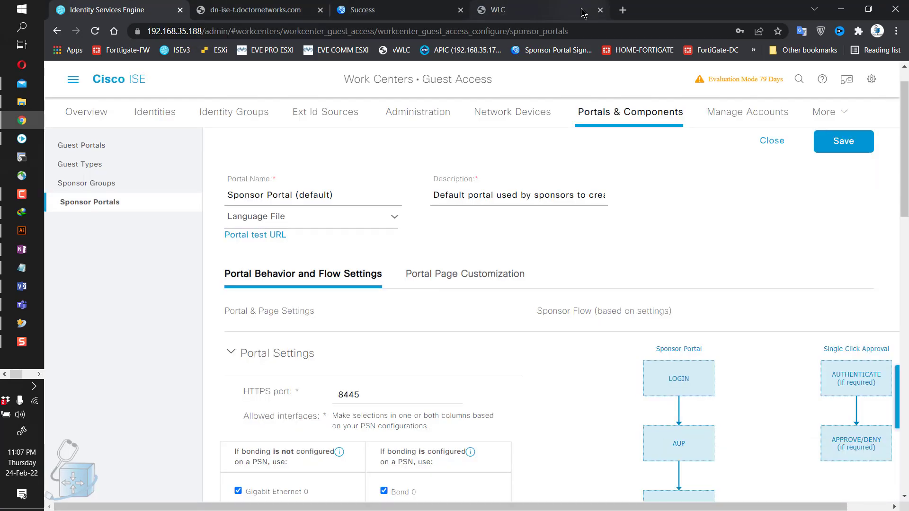
Step: Load the FortiGate admin page at 192.168.25.1:4999 in a new tab, bypassing the certificate warning
left_click(622, 10)
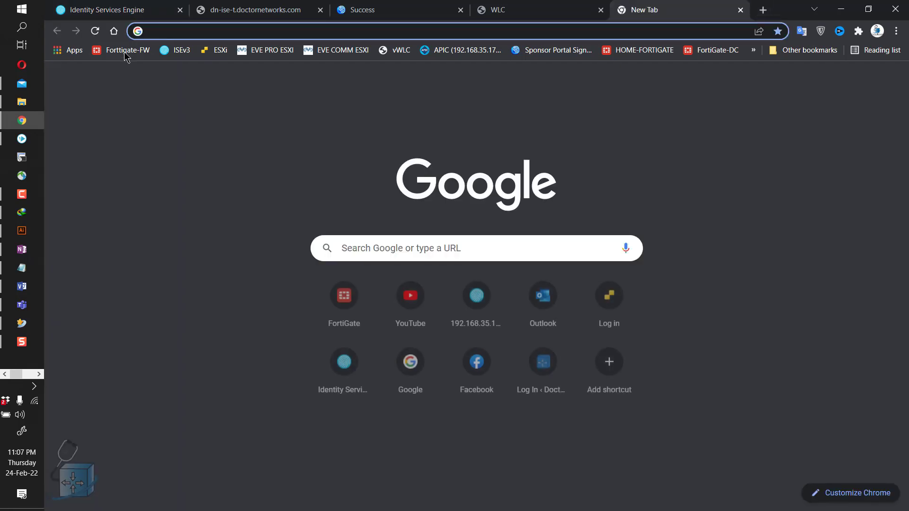
type("192.168.25.1:4999")
key("Return")
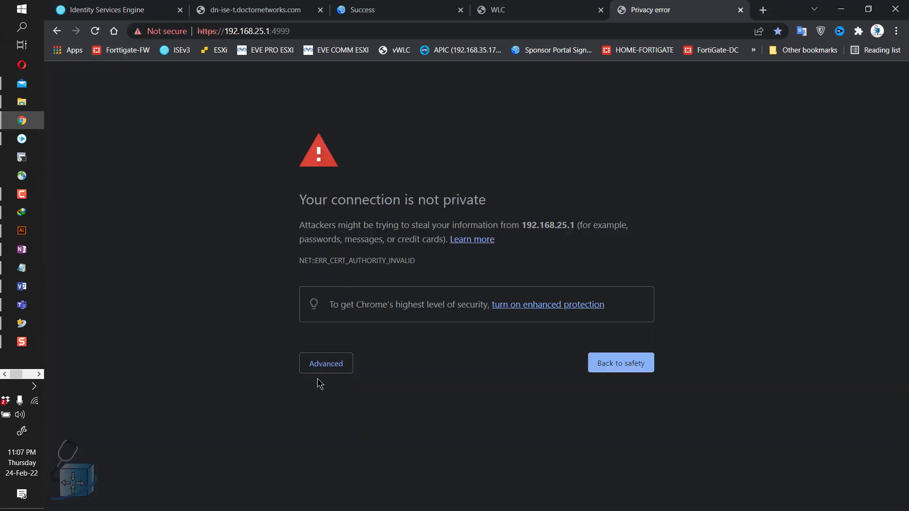
left_click(326, 363)
left_click(355, 454)
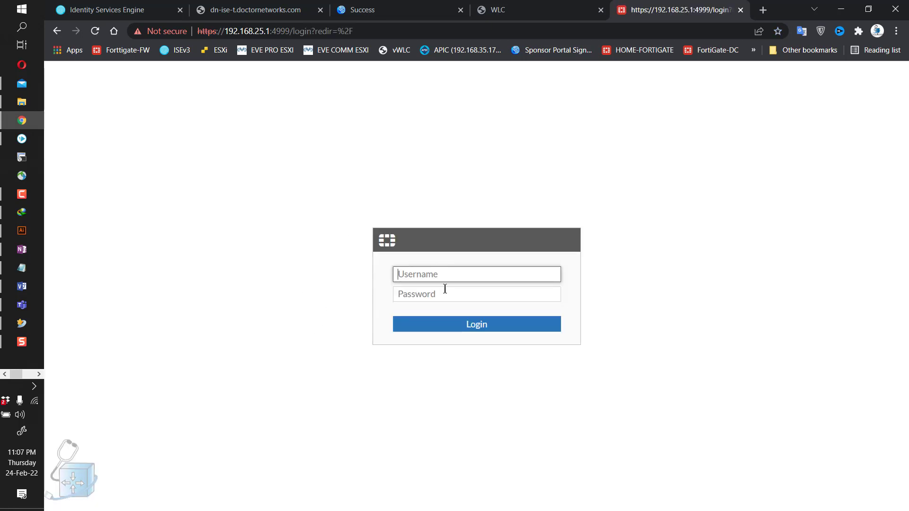
Step: Log in with the admin username and password, and postpone the setup steps with Later
type("admin")
key("Tab")
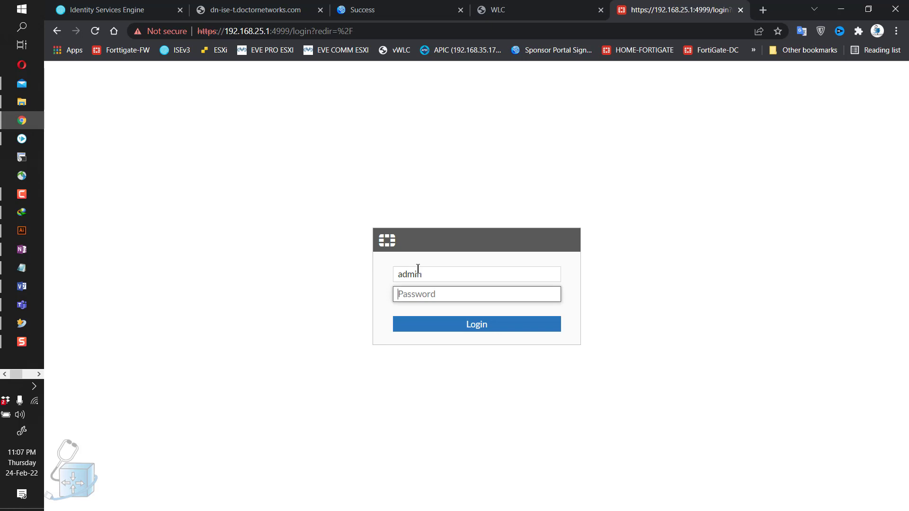
type("********")
key("Return")
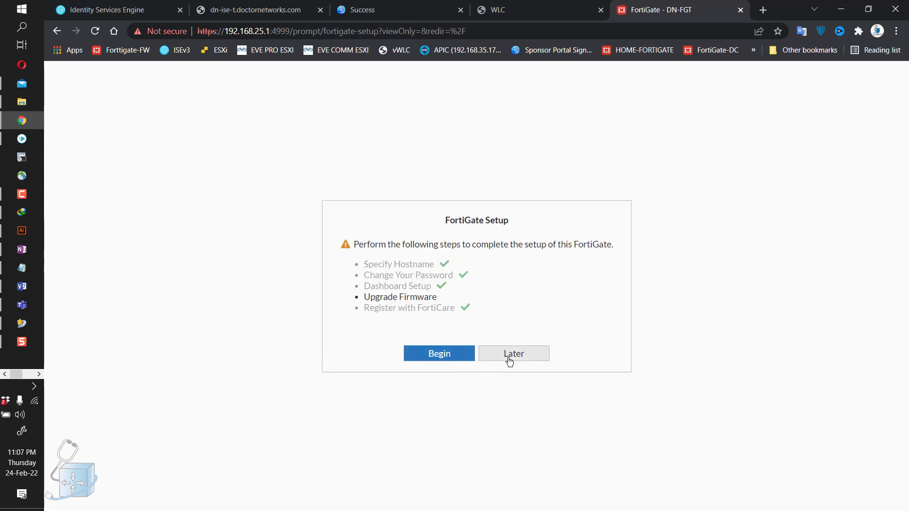
left_click(519, 355)
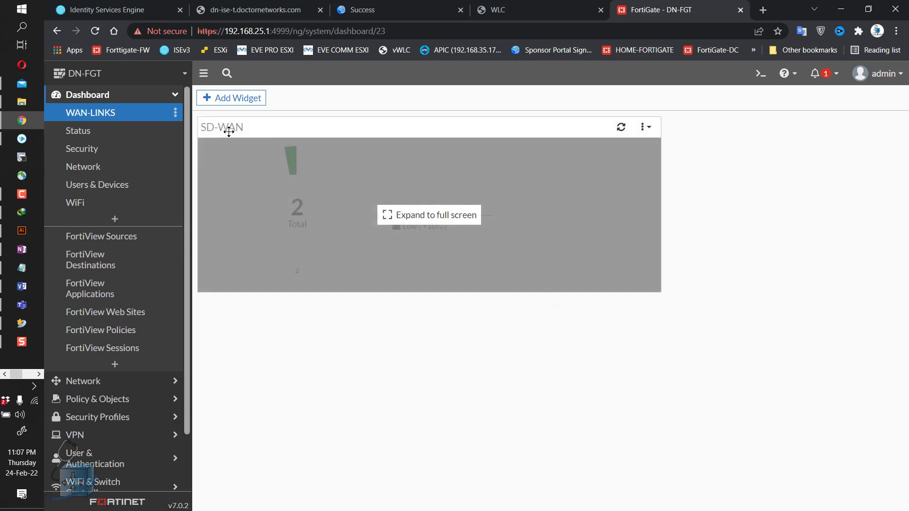
Step: Open the doctornetworks.com zone for editing from Network > DNS Servers
scroll(189, 172, "down", 1)
scroll(189, 173, "down", 1)
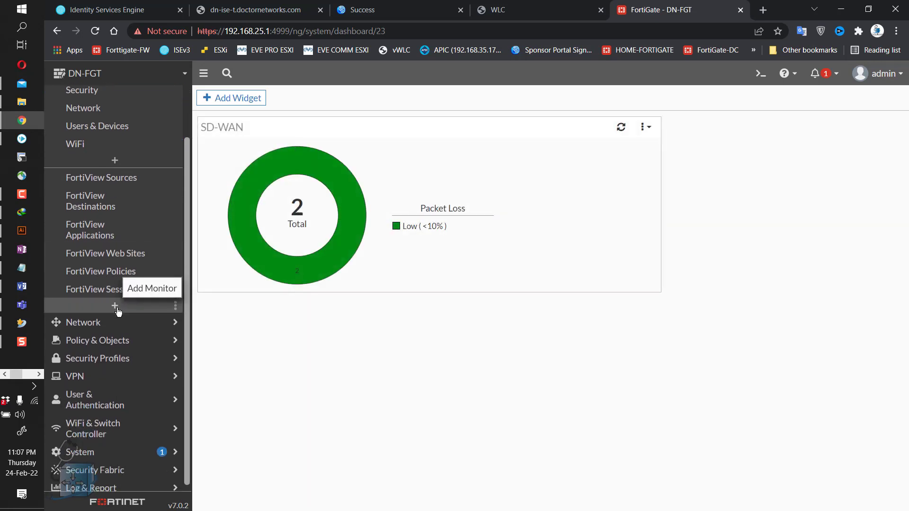
left_click(118, 328)
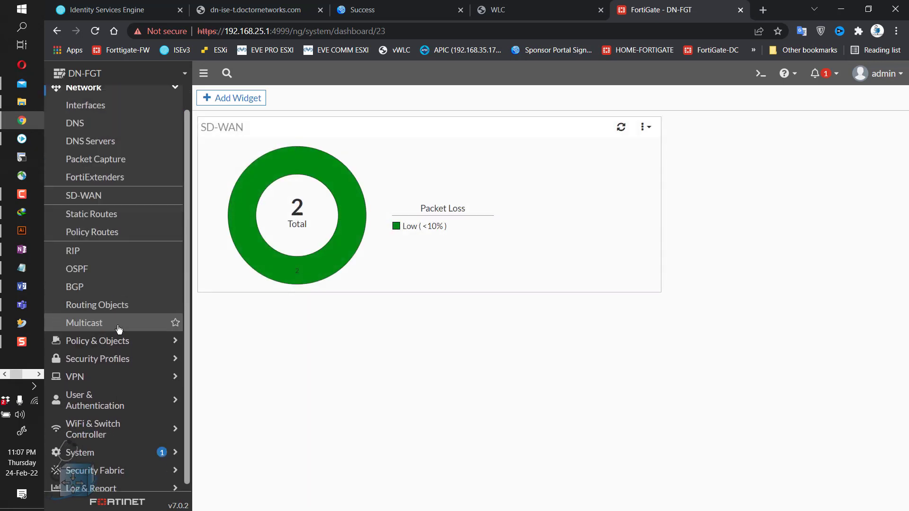
left_click(100, 143)
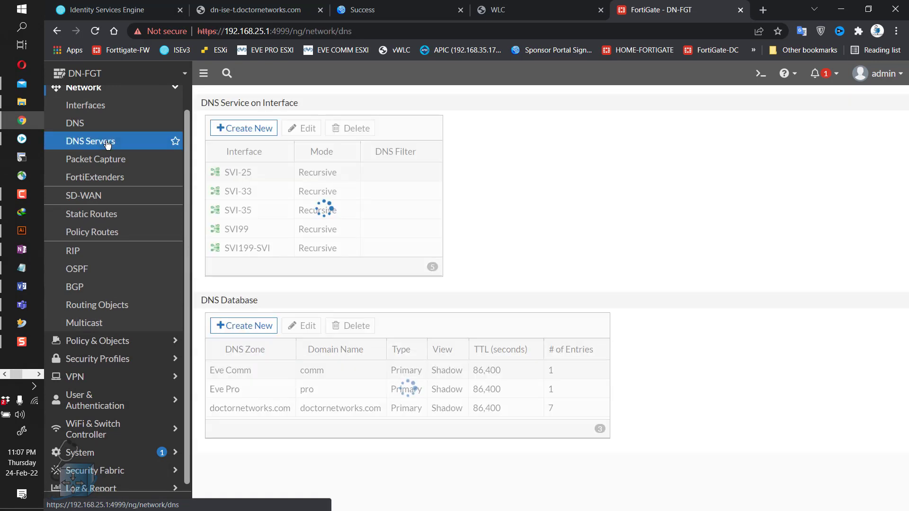
left_click(263, 416)
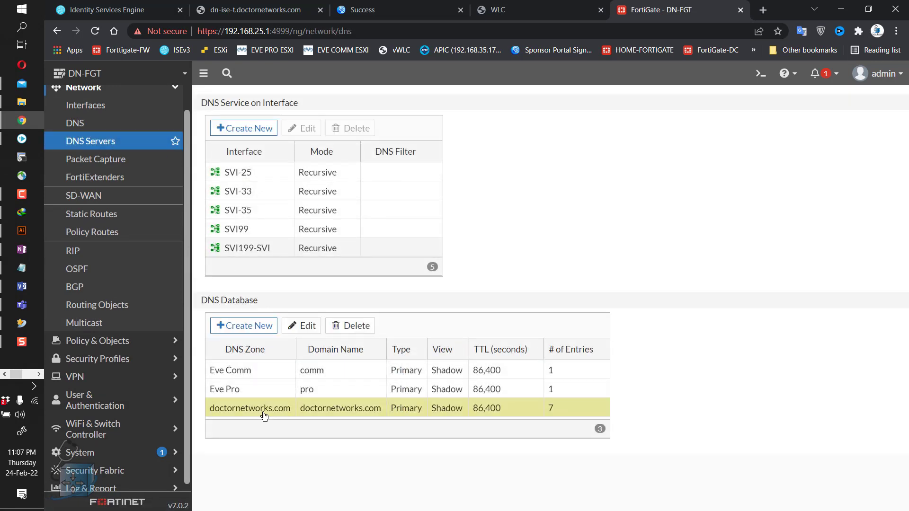
double_click(263, 415)
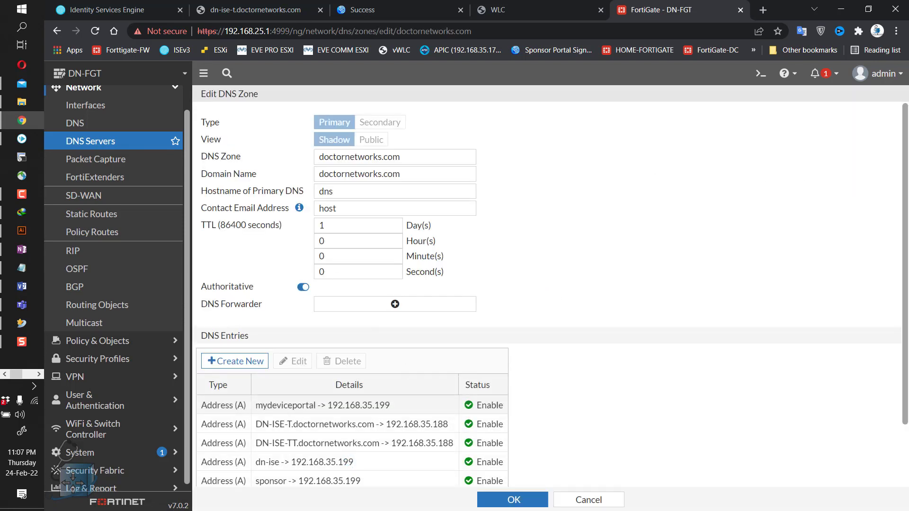
Step: Change the sponsor record's IP address to 192.168.35.188 and save the zone
scroll(907, 163, "down", 2)
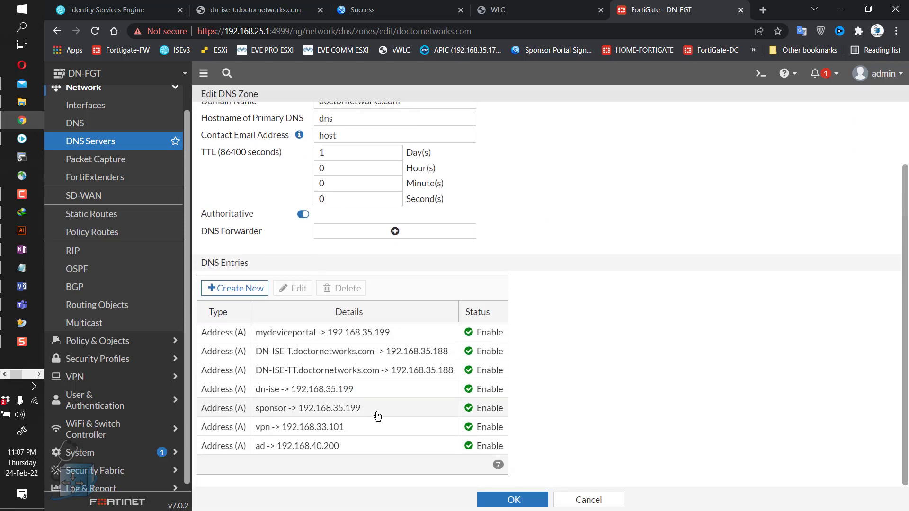
left_click(313, 410)
double_click(314, 410)
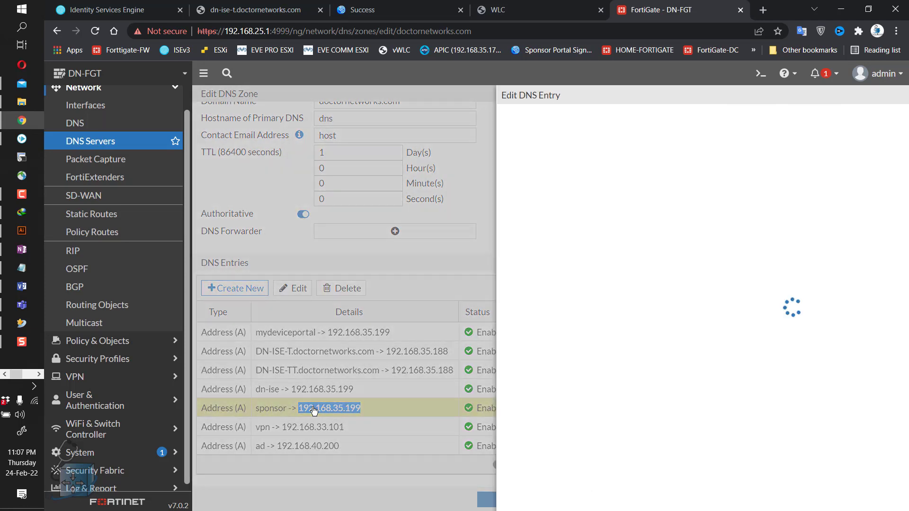
left_click(563, 177)
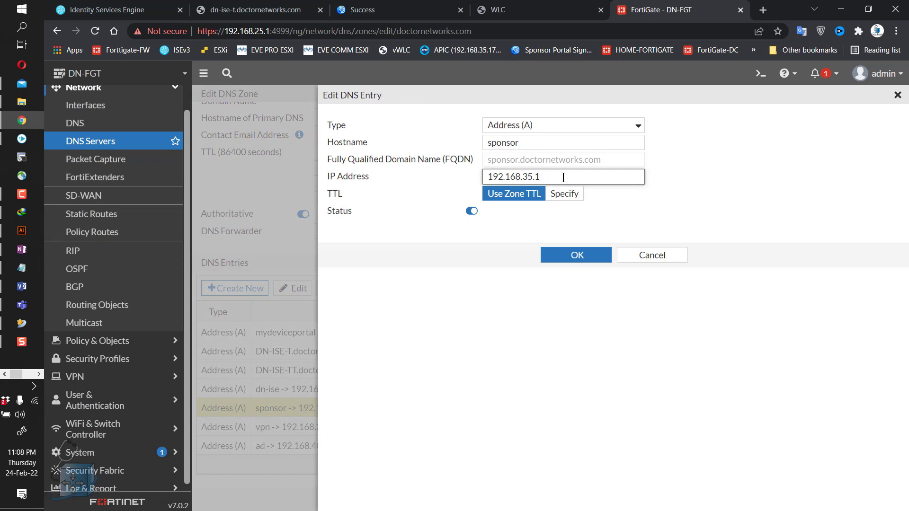
type("88")
left_click(580, 255)
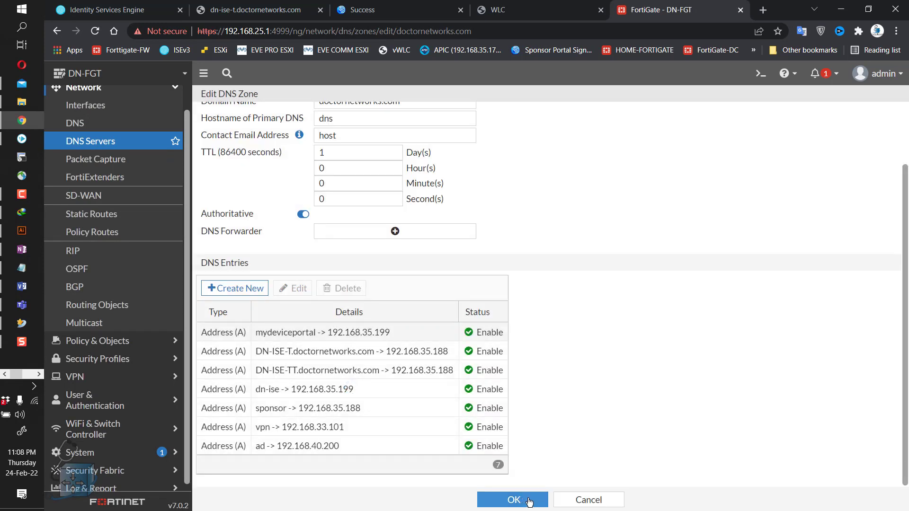
left_click(529, 501)
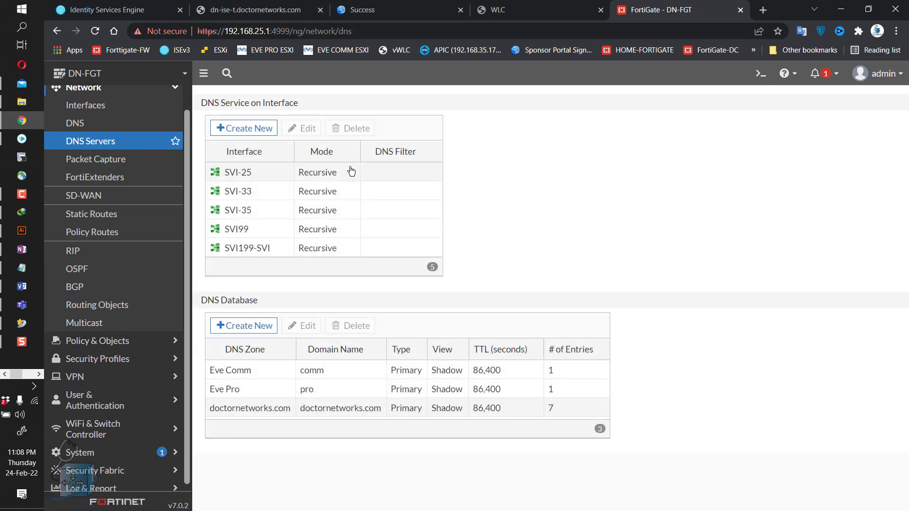
Step: Ping sponsor.doctornetworks.com twice from Command Prompt (host not found), then close it
left_click(30, 31)
type("cmd")
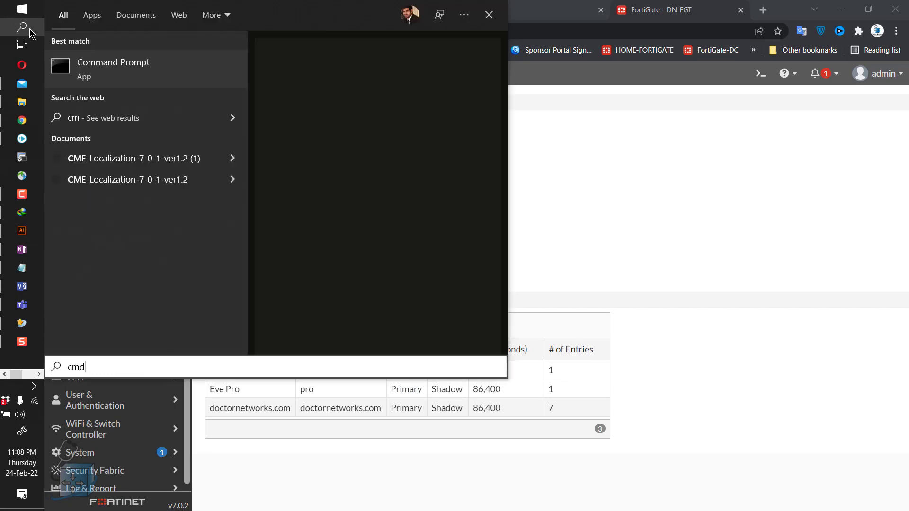
key("Return")
type("ping ")
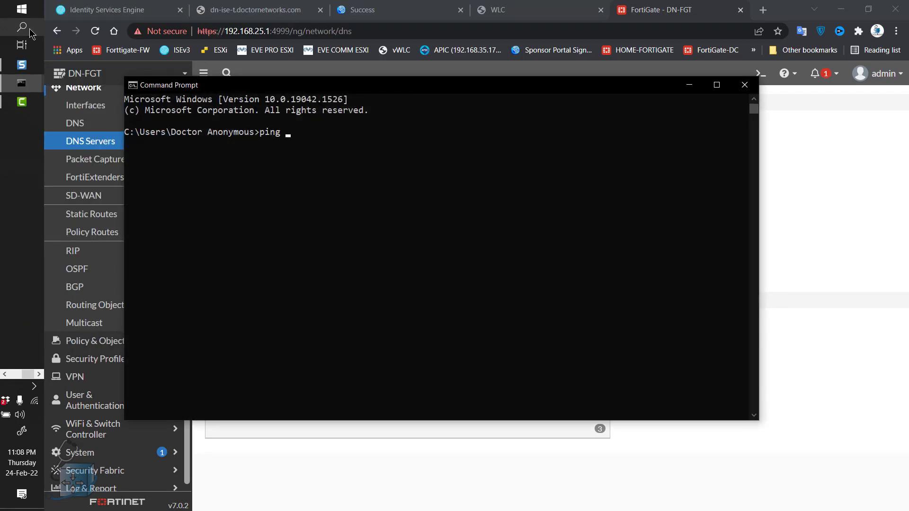
type("sponsor.doctornetworks.com")
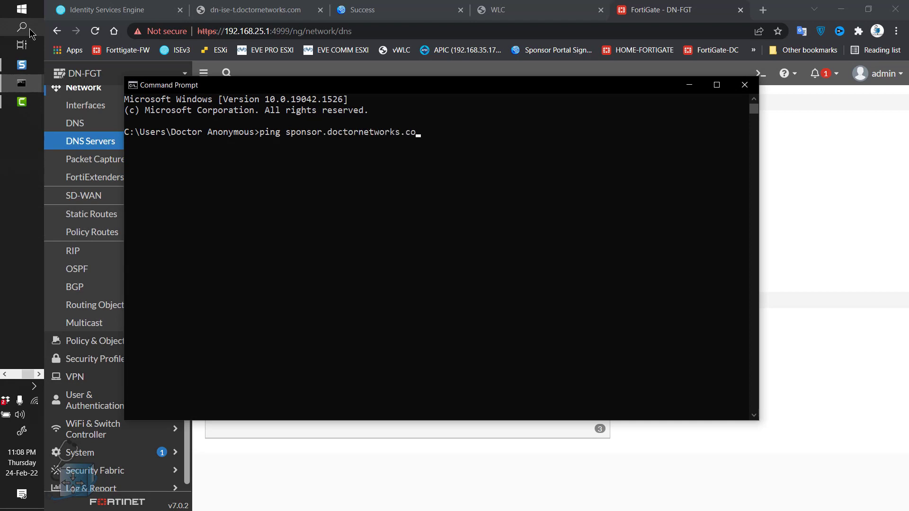
key("Return")
key("Up")
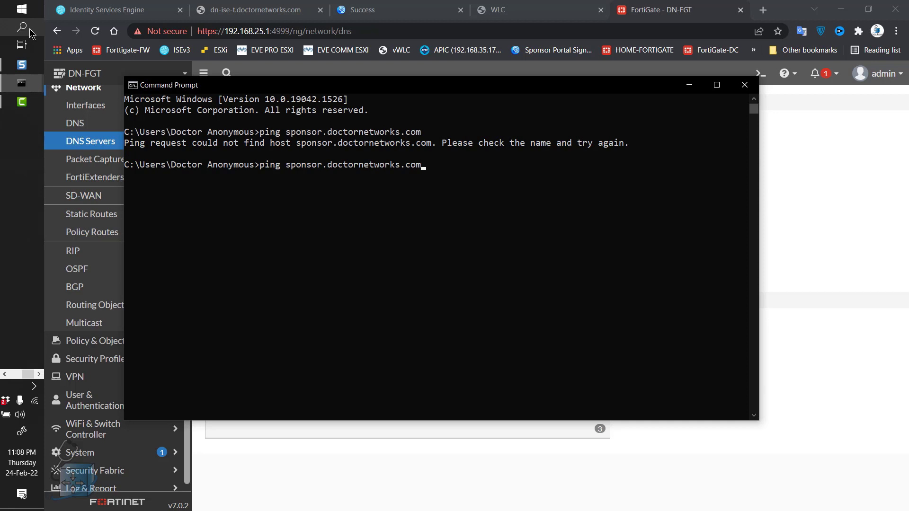
key("Return")
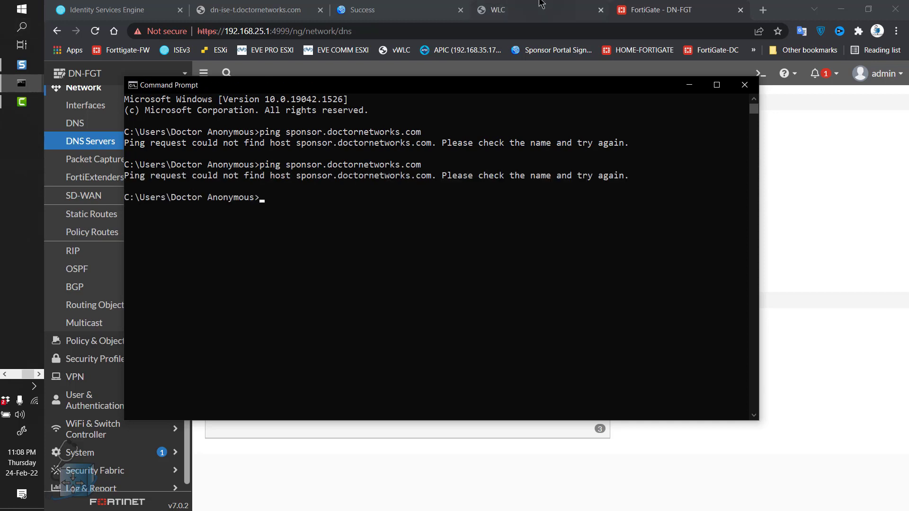
left_click(249, 16)
left_click(249, 11)
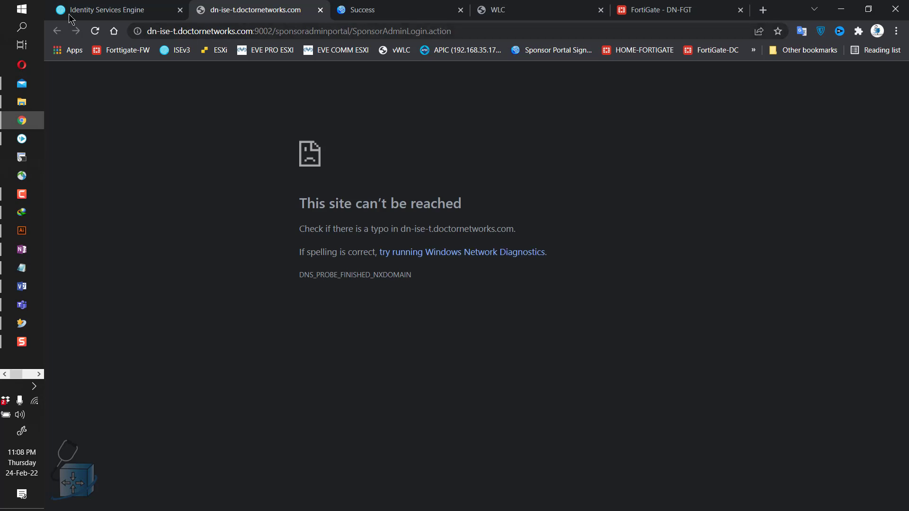
Step: Open the sponsor portal test URL in a new tab and reopen FortiGate's doctornetworks.com zone
left_click(106, 9)
left_click(264, 234)
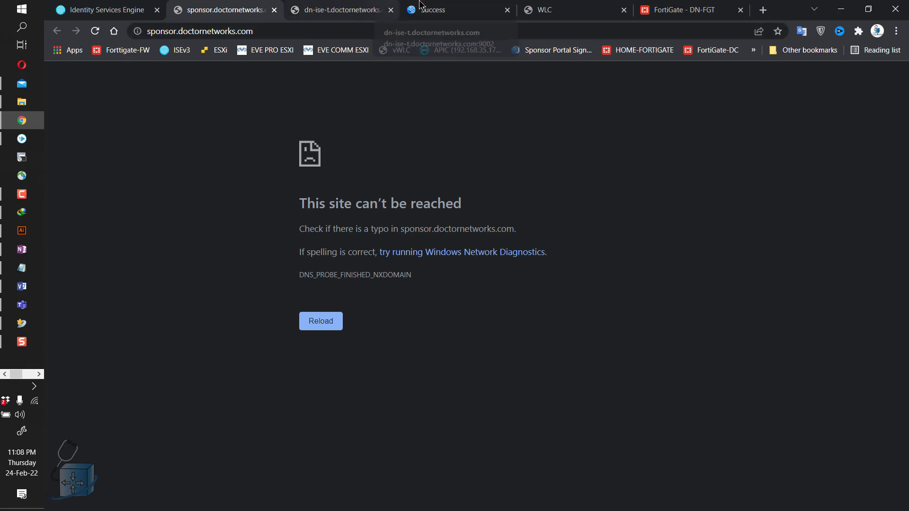
left_click(568, 9)
left_click(690, 10)
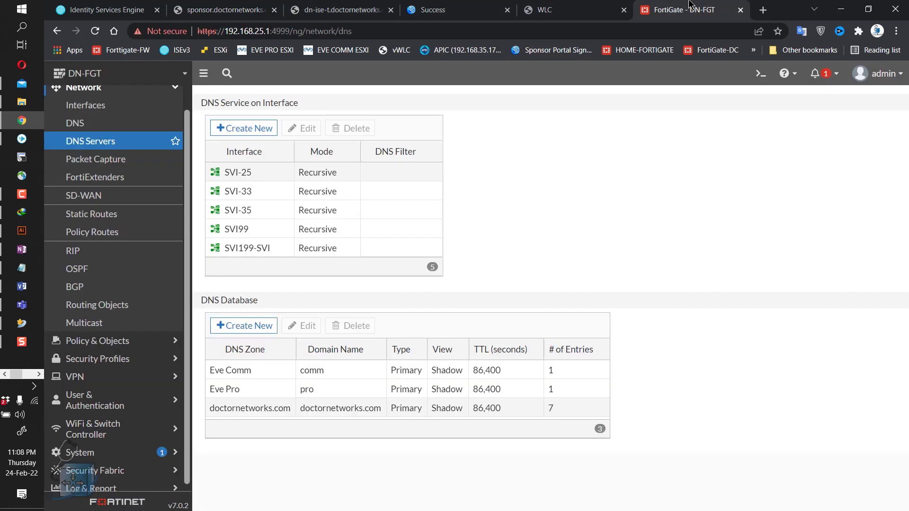
left_click(349, 410)
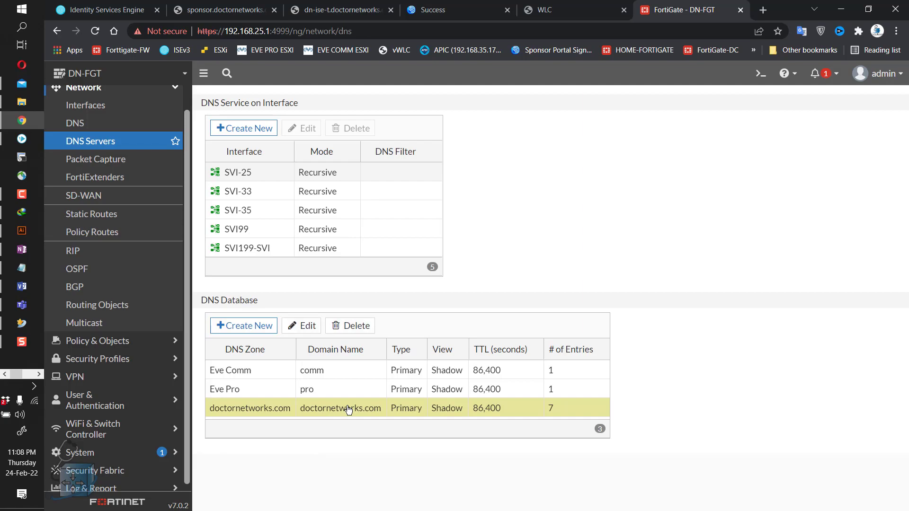
double_click(237, 410)
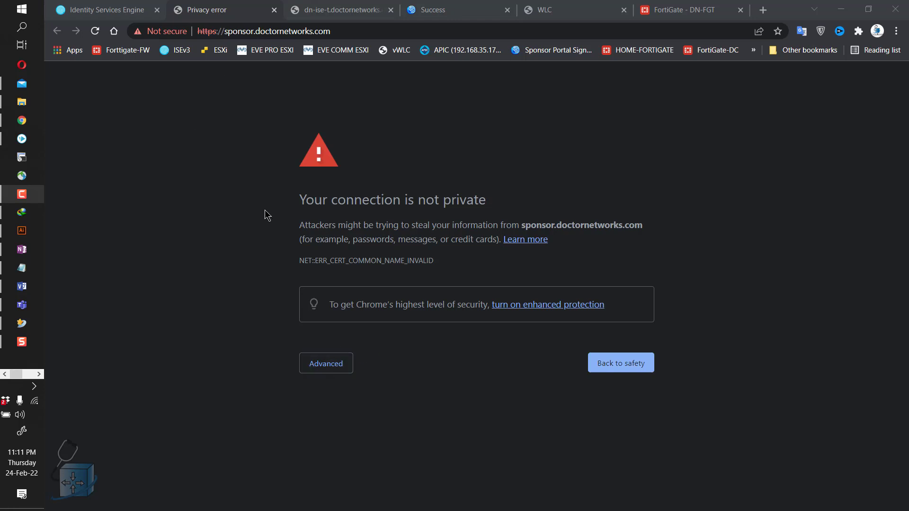
Step: Proceed past the certificate warning to the sponsor.doctornetworks.com:8445 sign-on page, then return to ISE admin
left_click(325, 364)
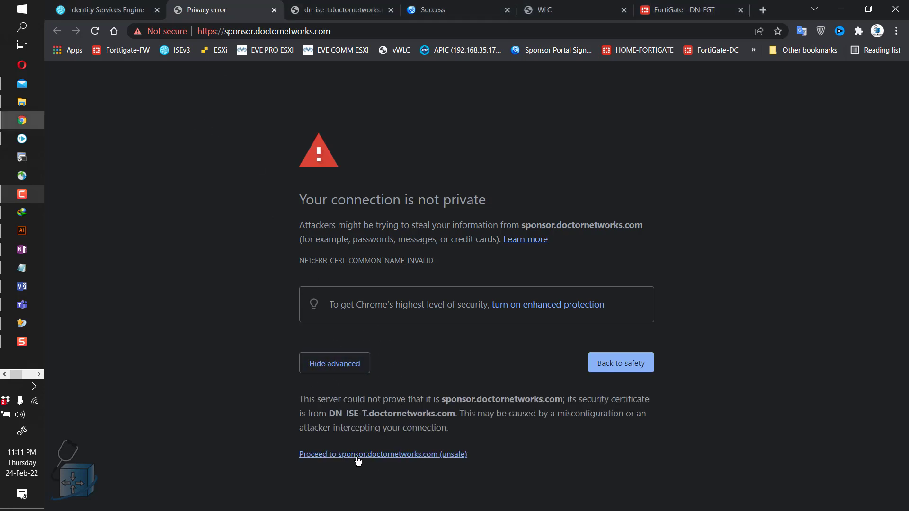
left_click(374, 455)
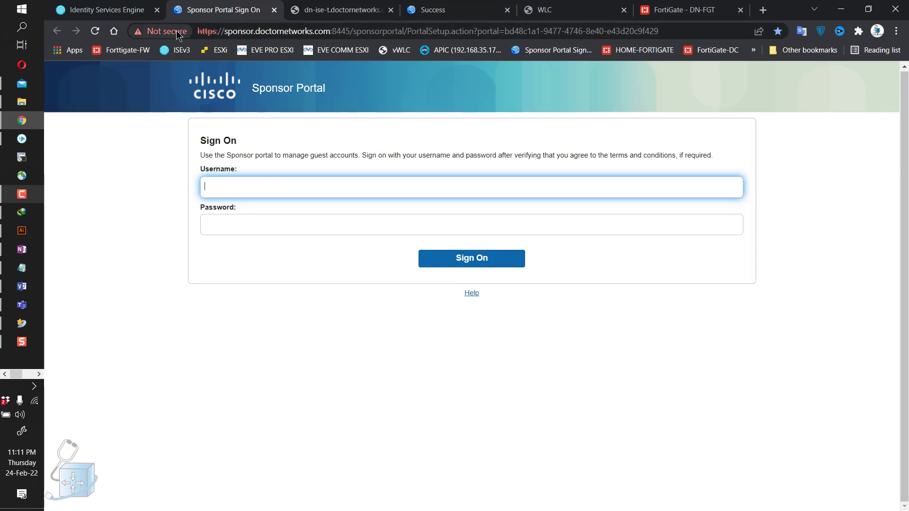
left_click_drag(254, 32, 227, 32)
left_click(317, 28)
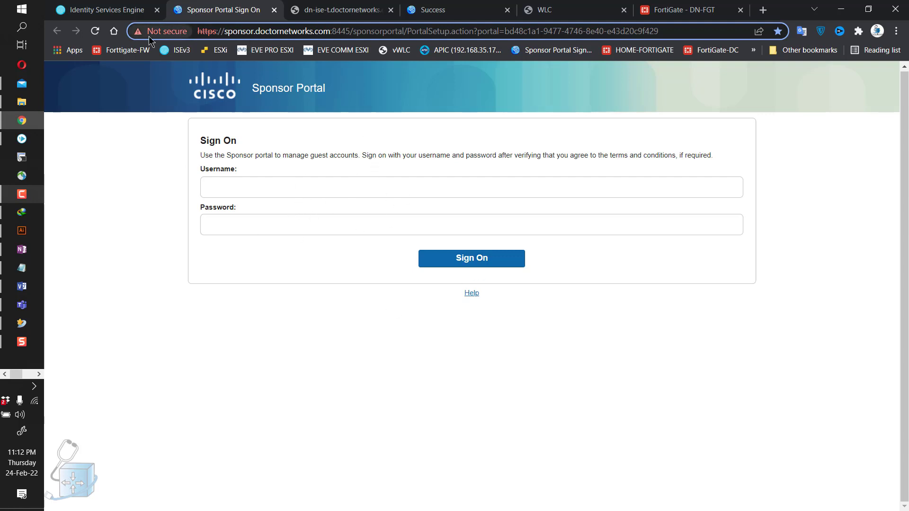
left_click(109, 6)
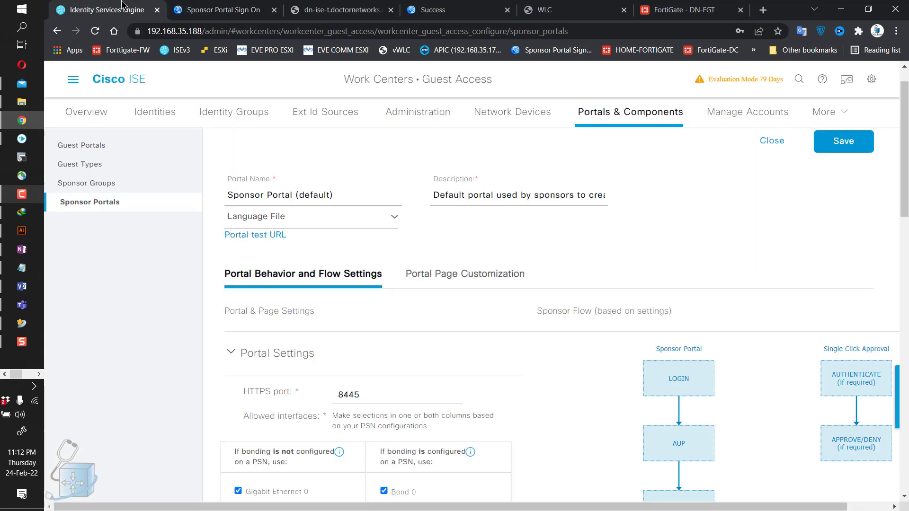
Step: Navigate through the menu to Administration › Identity Management › Groups
left_click(79, 83)
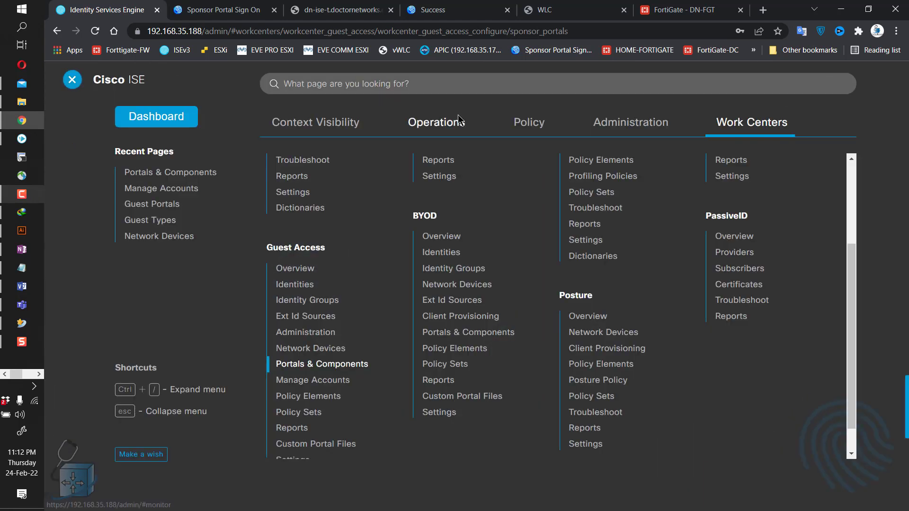
left_click(642, 124)
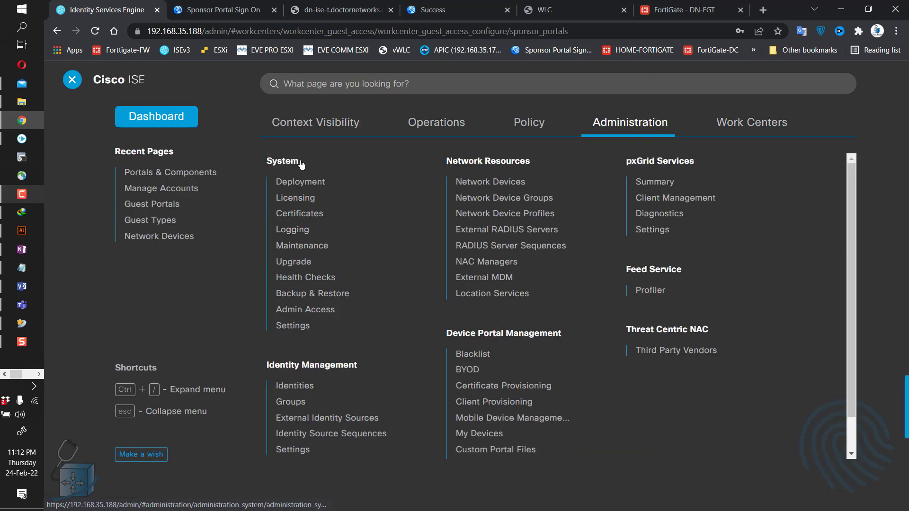
left_click(307, 405)
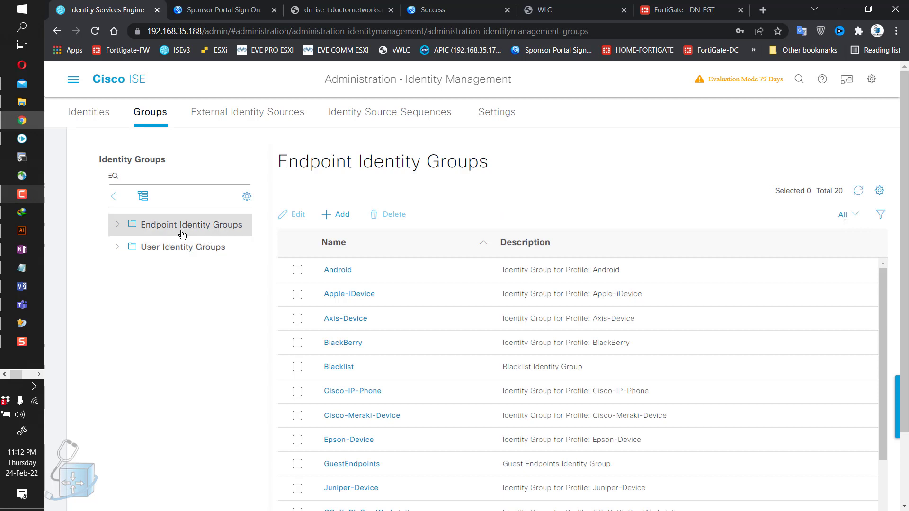
Step: Add a network access user named sponsor and enter its login password twice
left_click(97, 114)
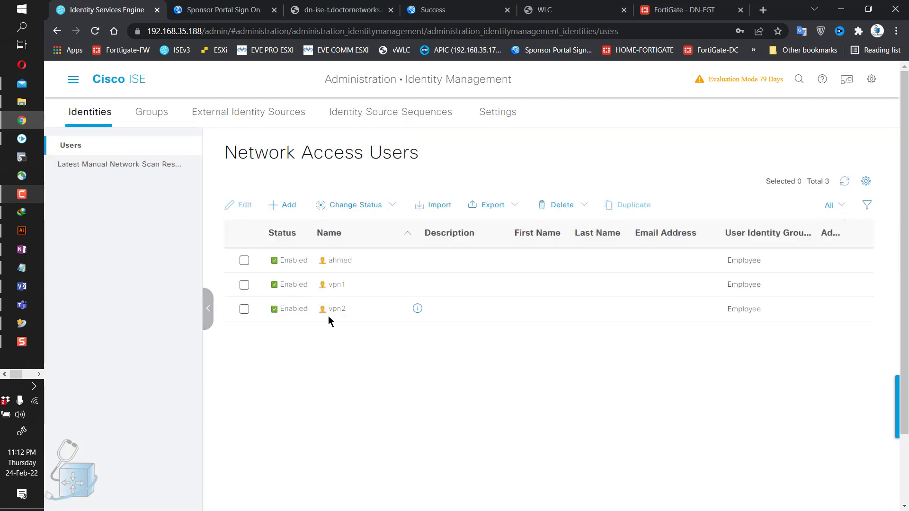
left_click(284, 208)
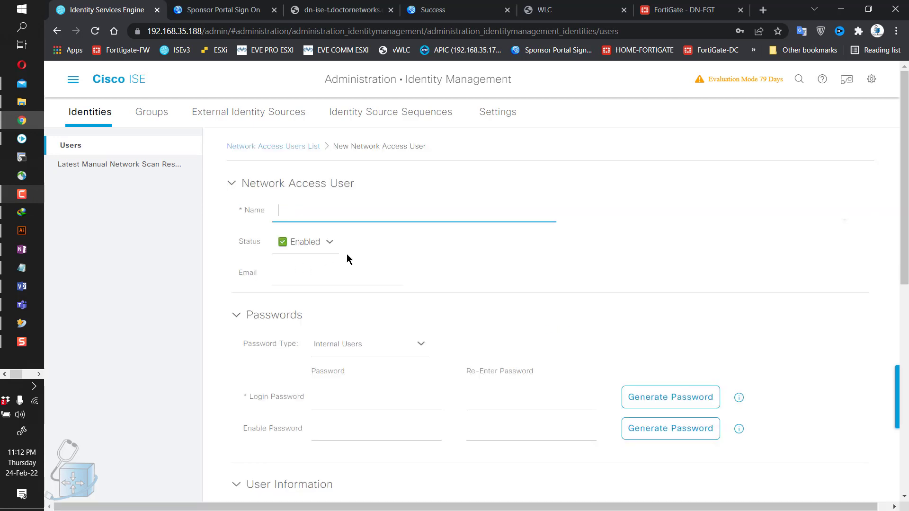
type("sponsor")
left_click(340, 397)
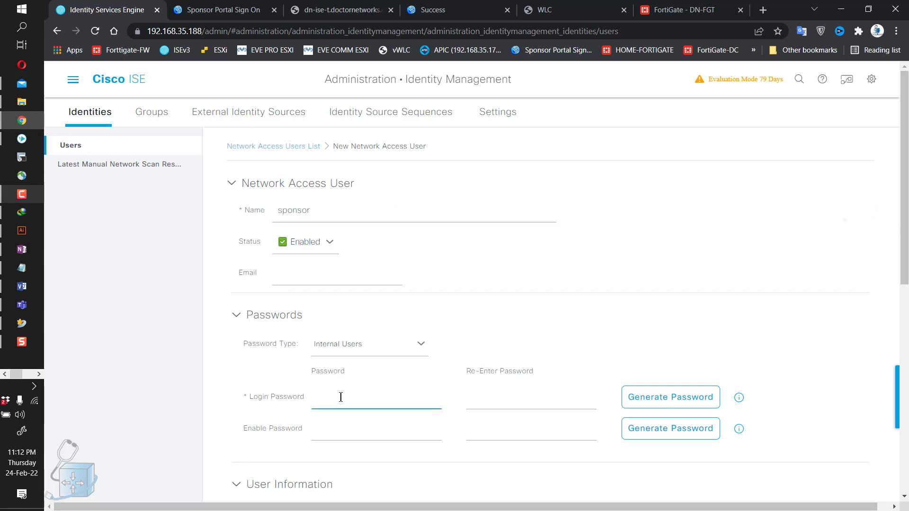
key("Tab")
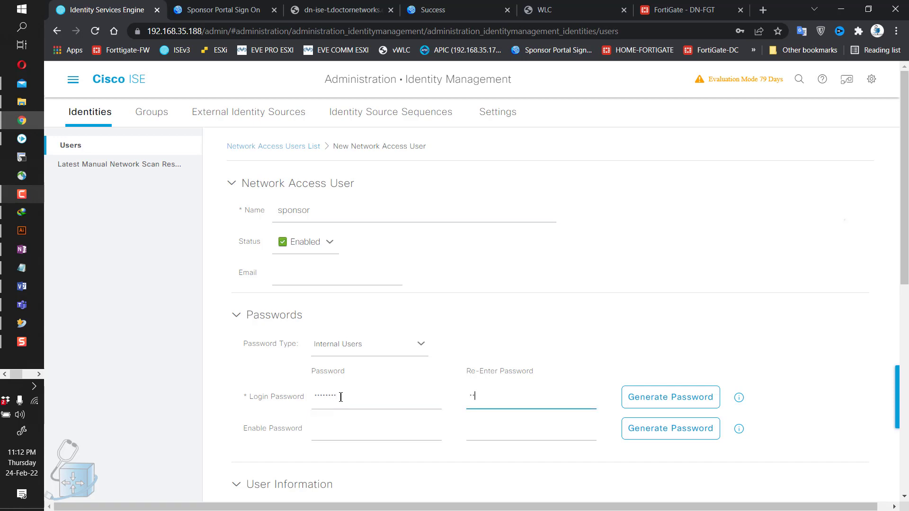
Step: Assign the sponsor user to ALL_ACCOUNTS (default) and submit it
scroll(739, 258, "down", 9)
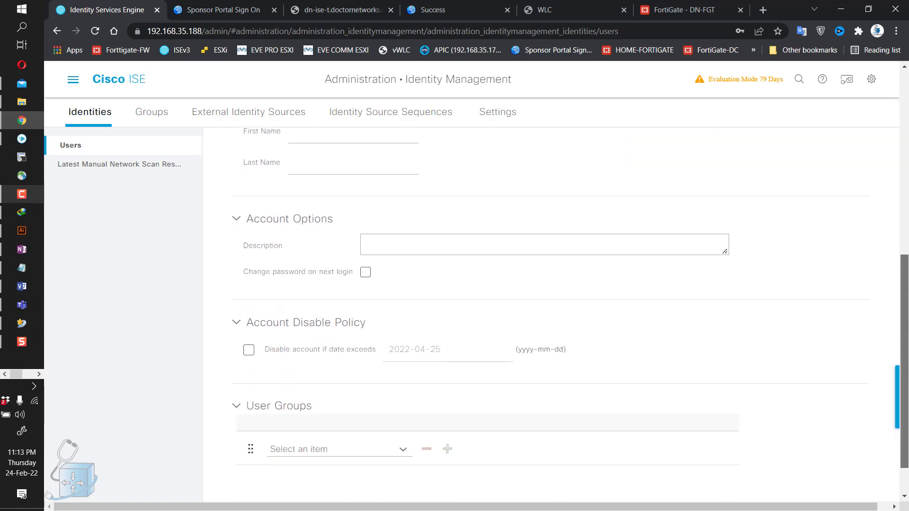
scroll(549, 312, "down", 1)
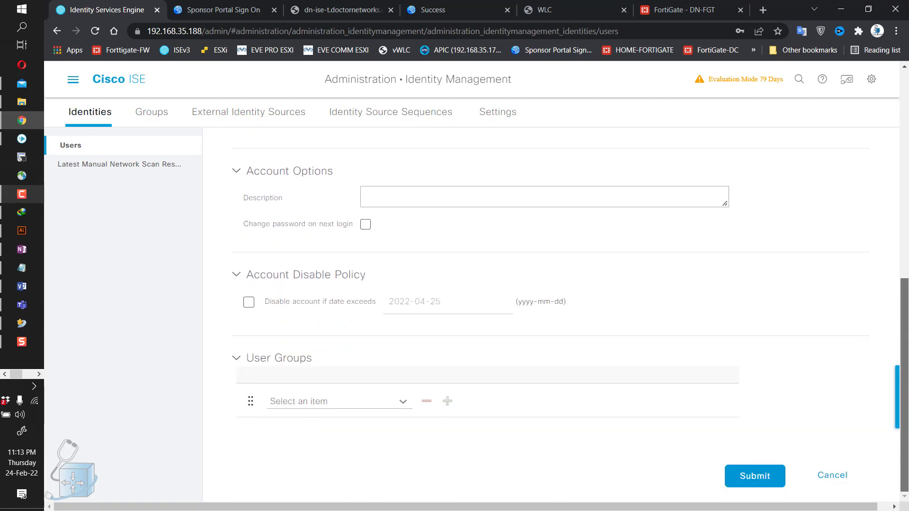
left_click(404, 403)
left_click(455, 262)
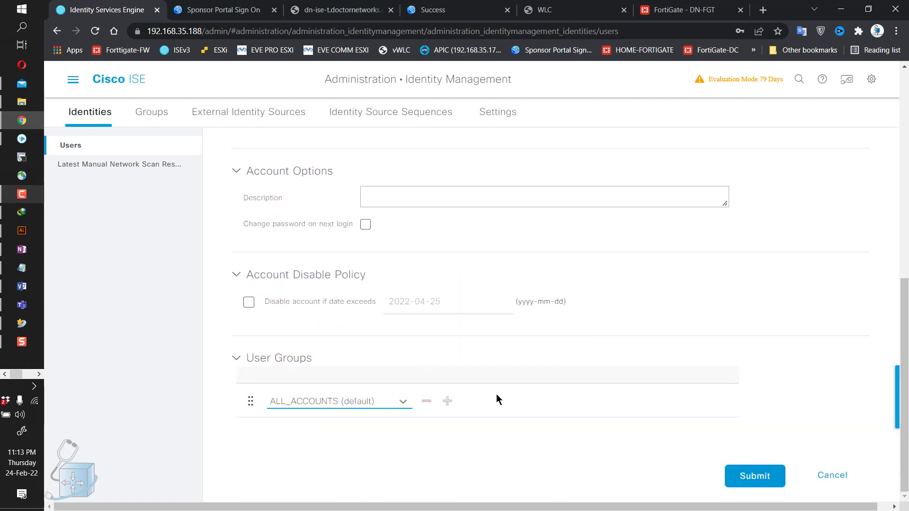
left_click(758, 477)
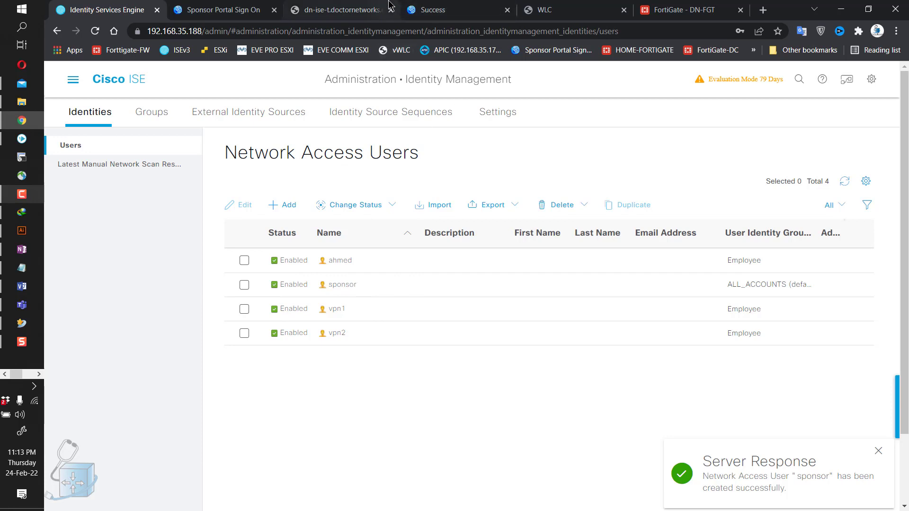
Step: Sign on to the Sponsor Portal as sponsor with its password and accept the Acceptable Use Policy
left_click(224, 10)
left_click(277, 191)
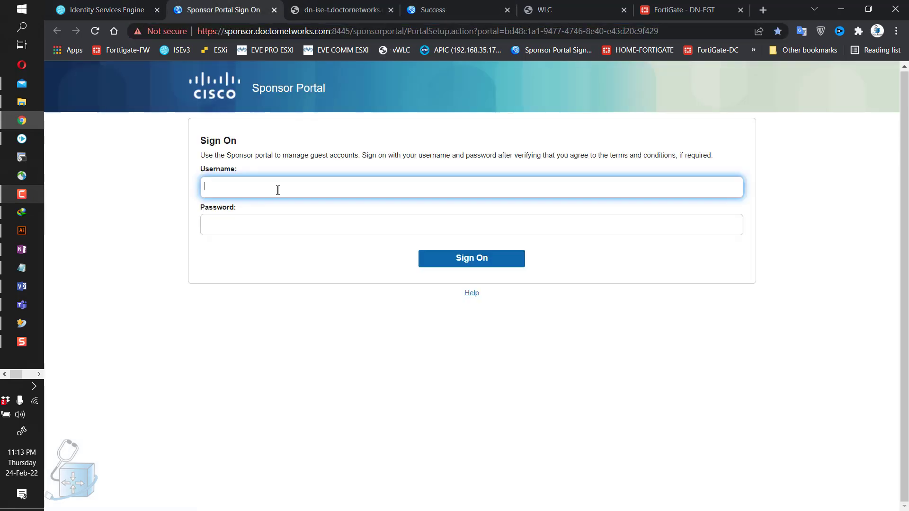
type("sponsor")
key("Tab")
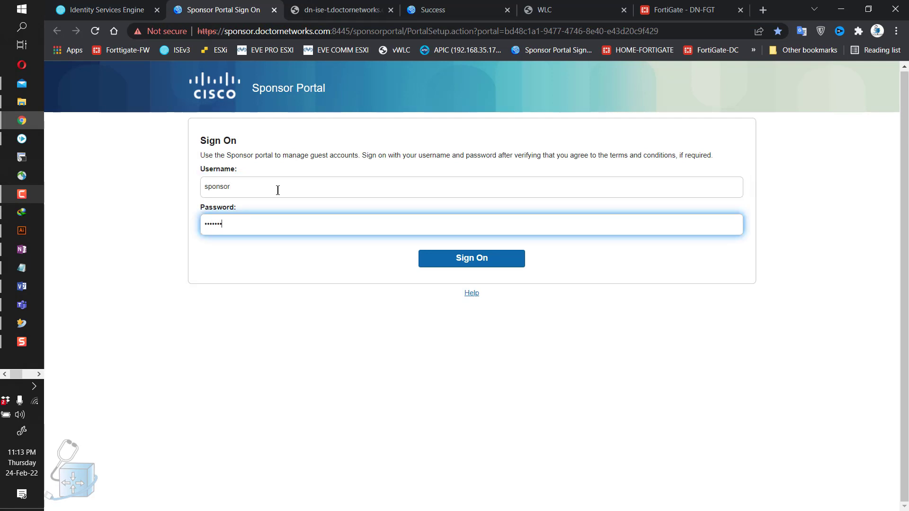
type("3")
key("Return")
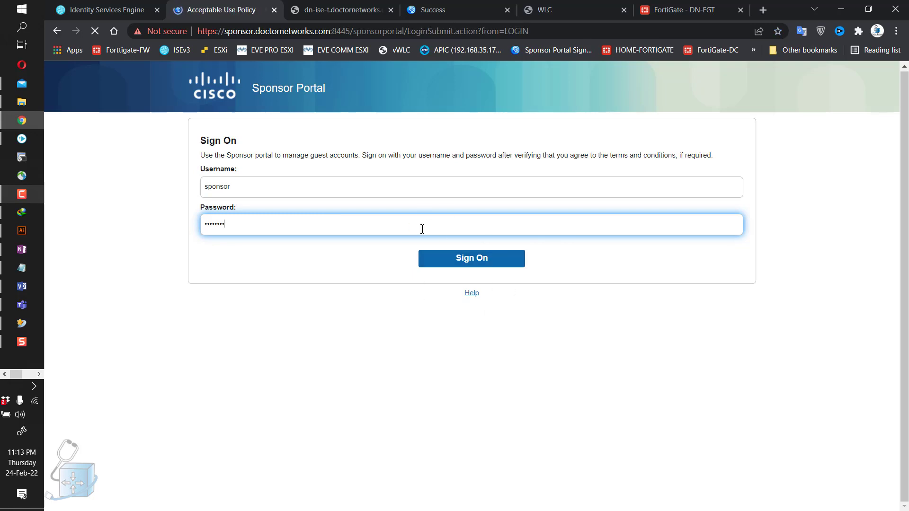
left_click(393, 250)
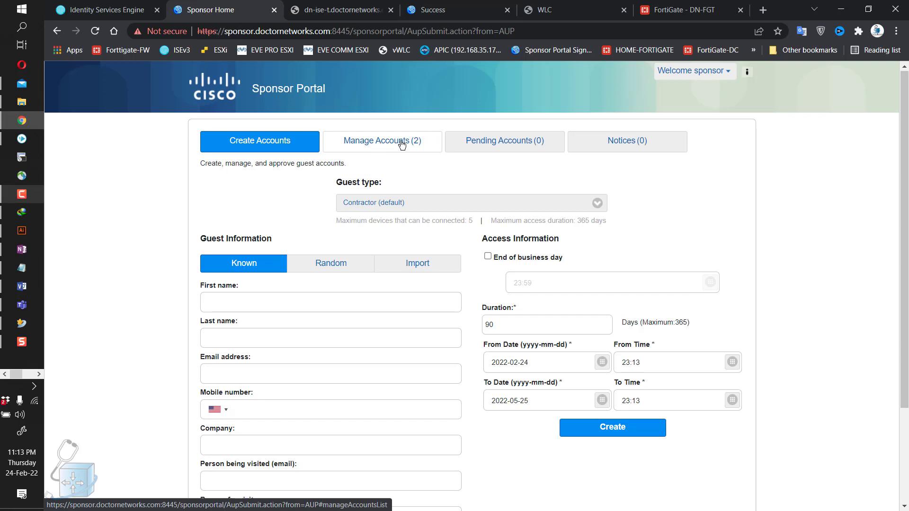
Step: Show the guest accounts list, highlighting ahmed11 as active and its remaining time
left_click(392, 143)
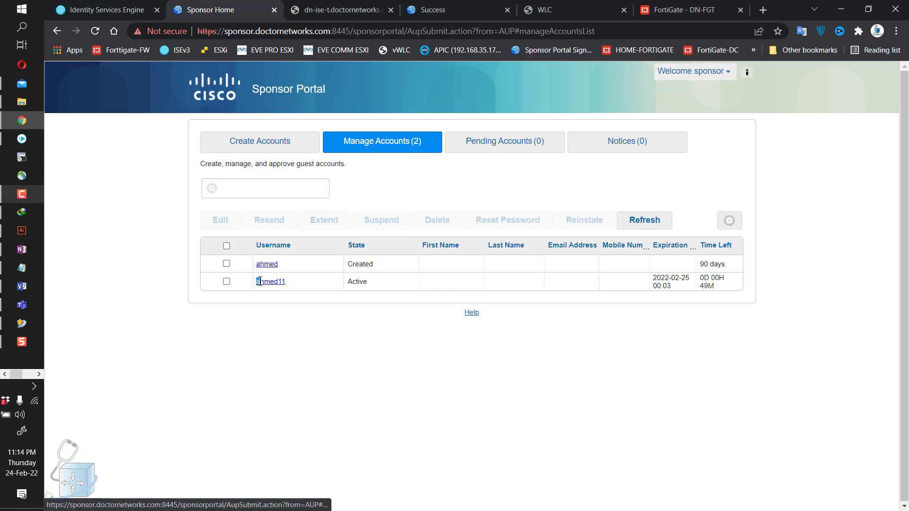
left_click_drag(294, 286, 360, 284)
left_click(360, 284)
left_click(472, 270)
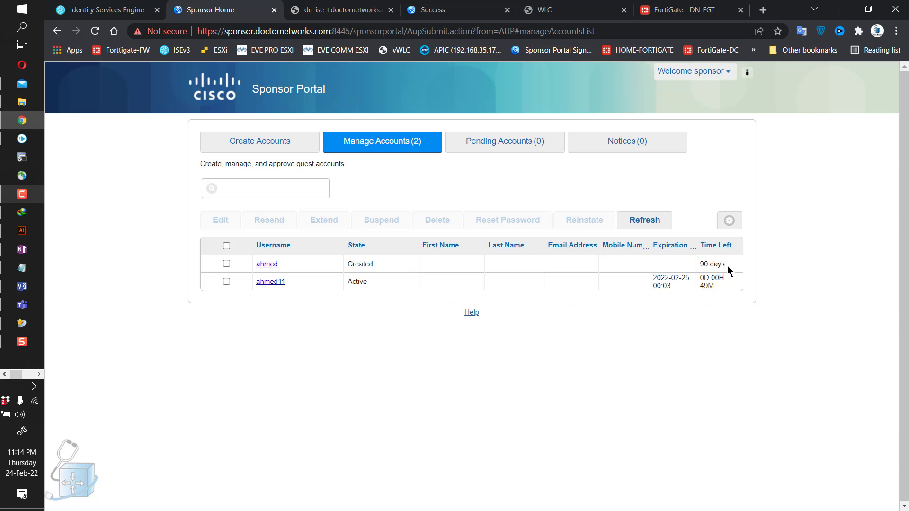
left_click_drag(717, 287, 701, 279)
left_click(701, 330)
Step: Return to the ISE admin tab and go to Policy > Policy Sets
left_click(66, 9)
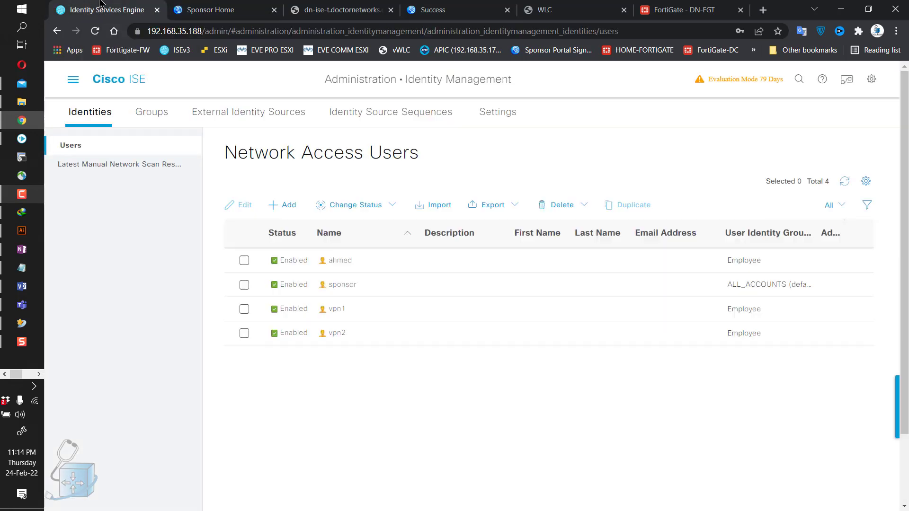
left_click(73, 81)
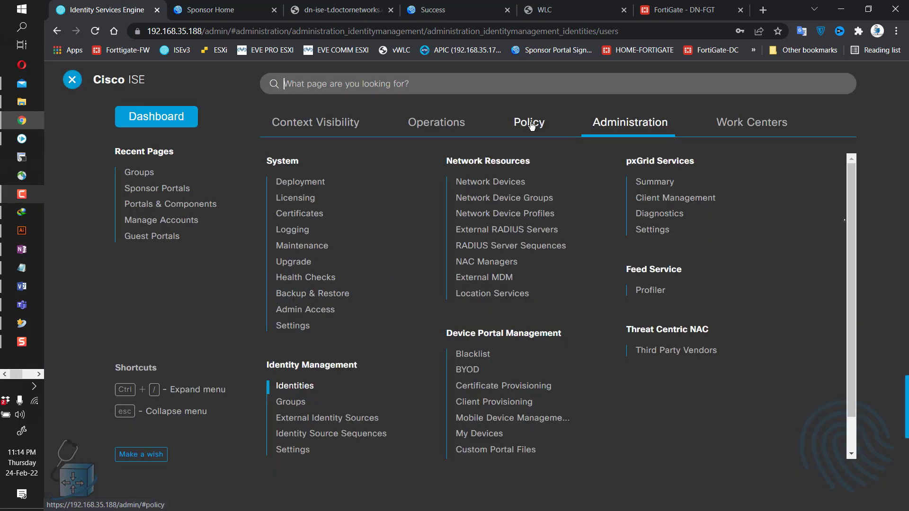
left_click(531, 124)
left_click(300, 161)
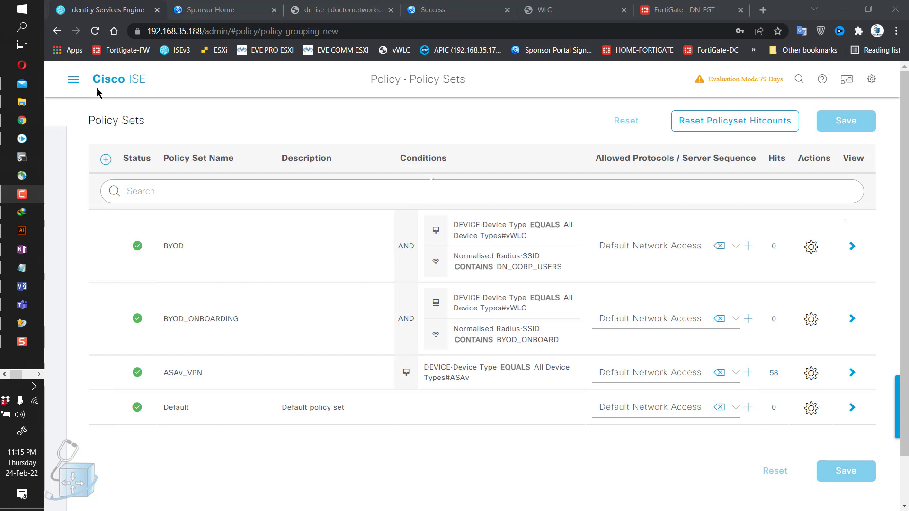
Step: Add a new policy set, rename it GUEST_ACCESS, and start adding its conditions
left_click(110, 163)
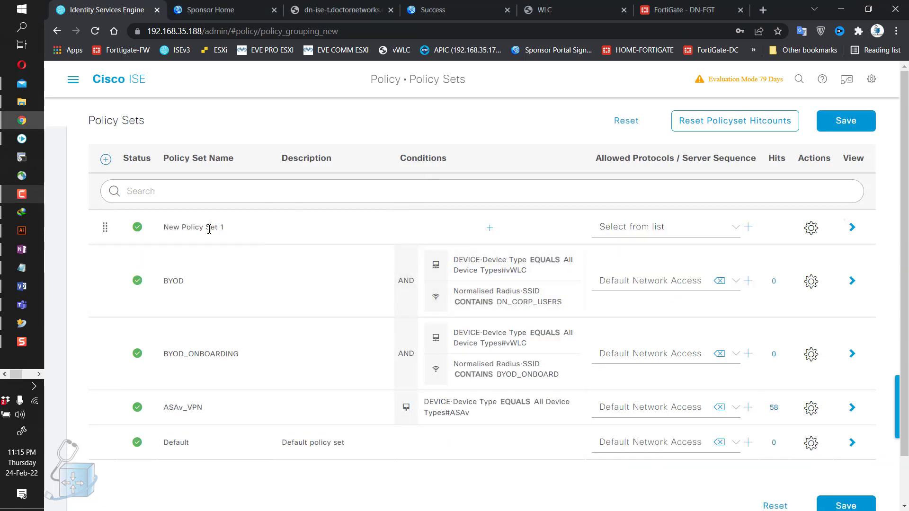
double_click(209, 229)
left_click(209, 229)
triple_click(209, 229)
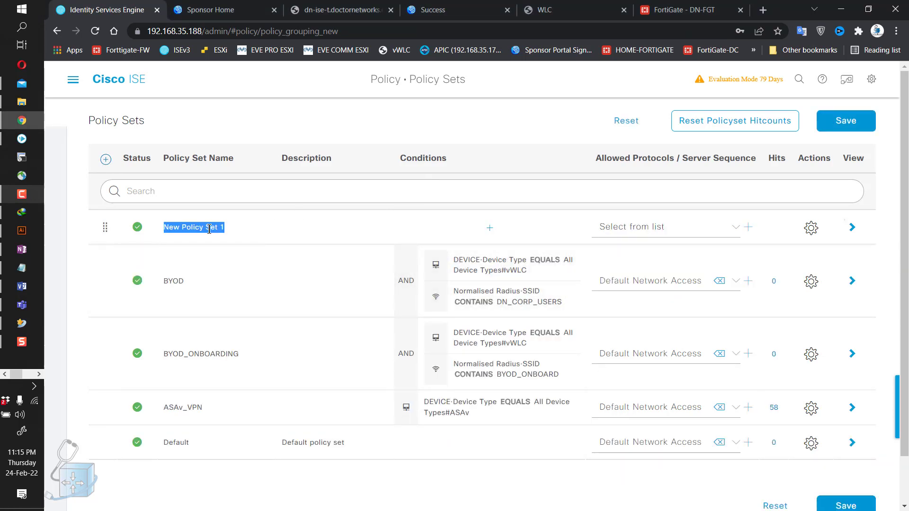
type("GUEST_ACCESS")
left_click(490, 229)
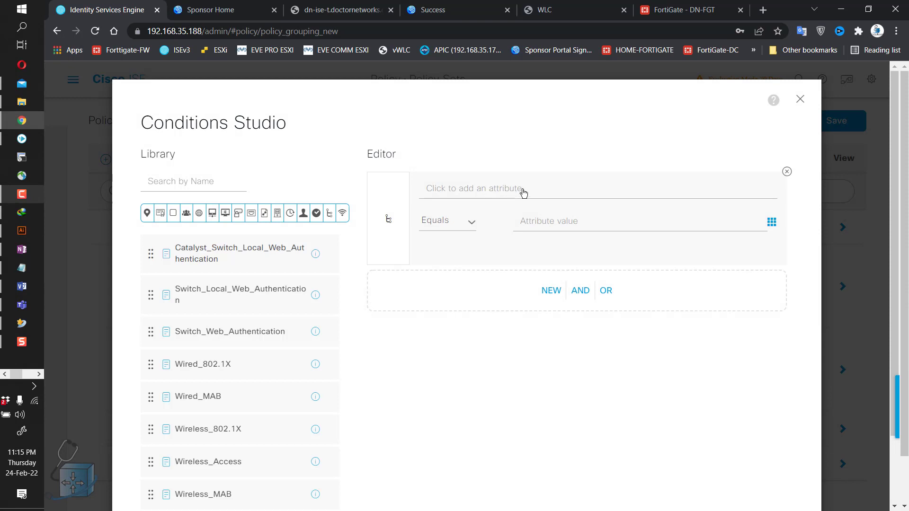
Step: Build the condition DEVICE-Device Type EQUALS All Device Types#vWLC and apply it to GUEST_ACCESS
left_click(489, 189)
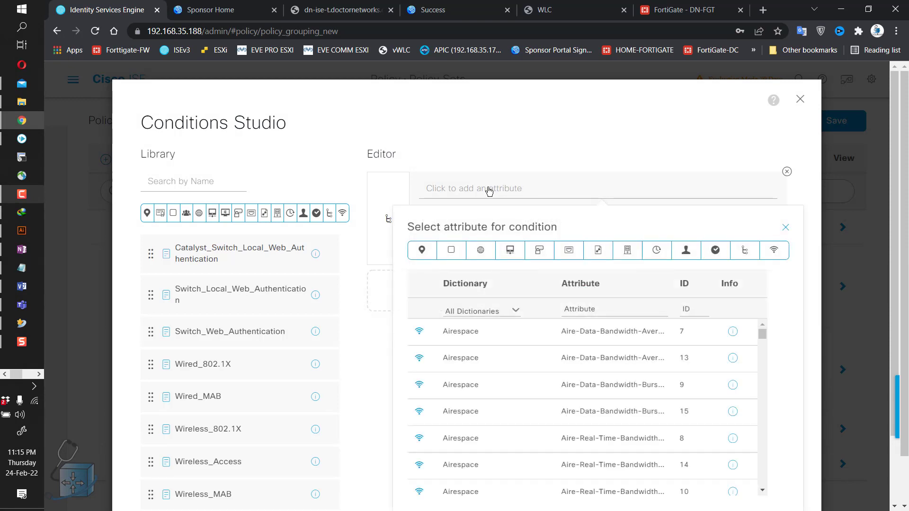
left_click(516, 311)
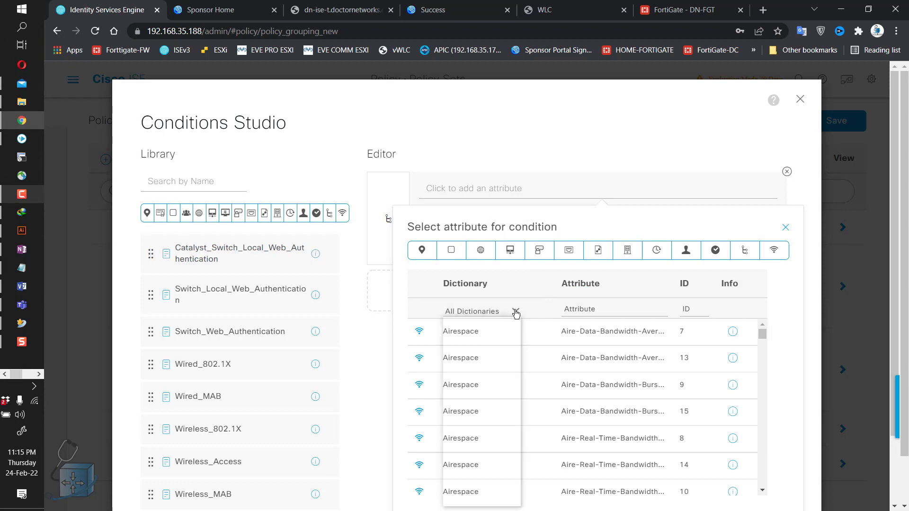
left_click(474, 399)
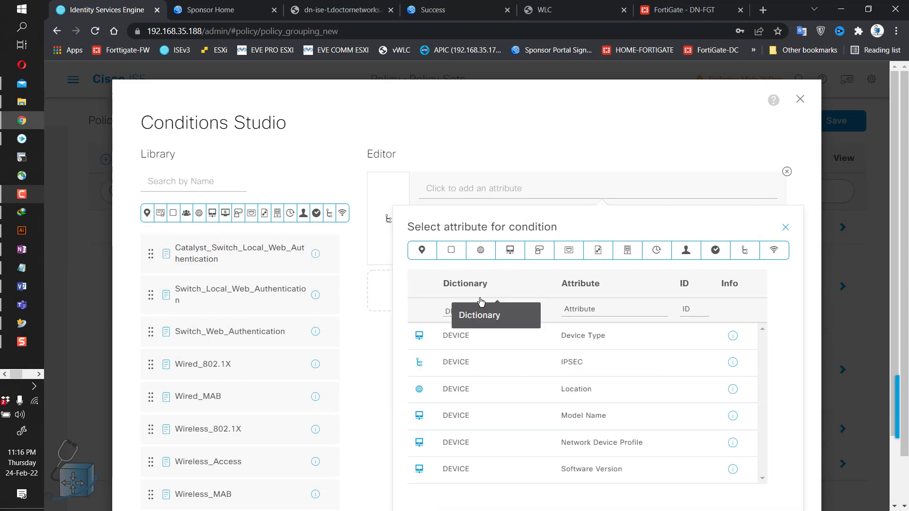
left_click(598, 337)
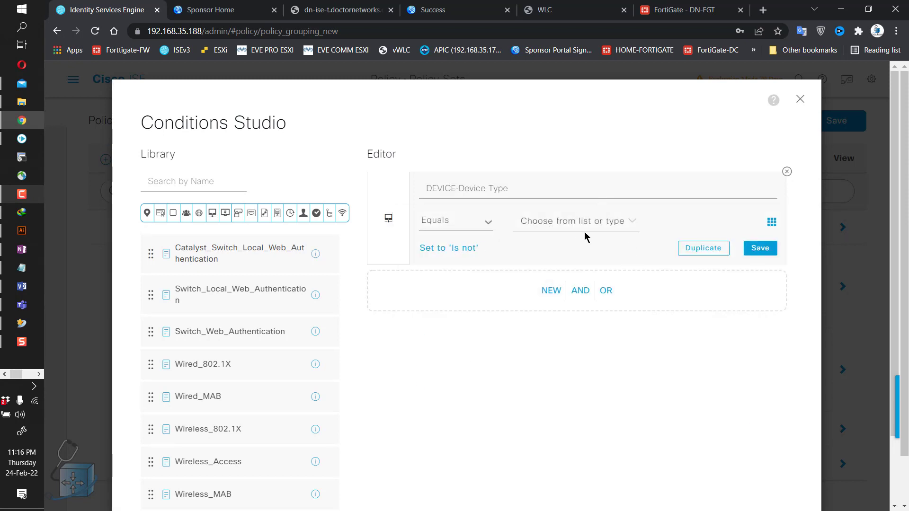
left_click(630, 222)
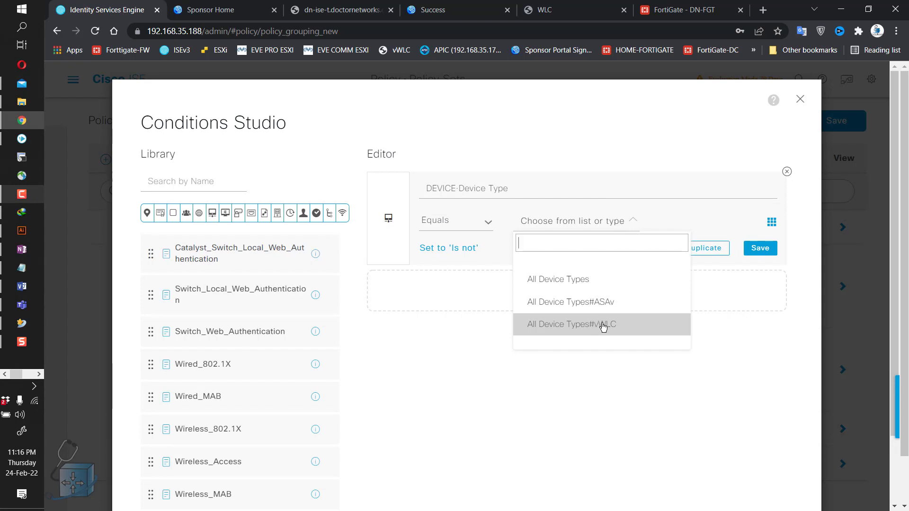
left_click(601, 325)
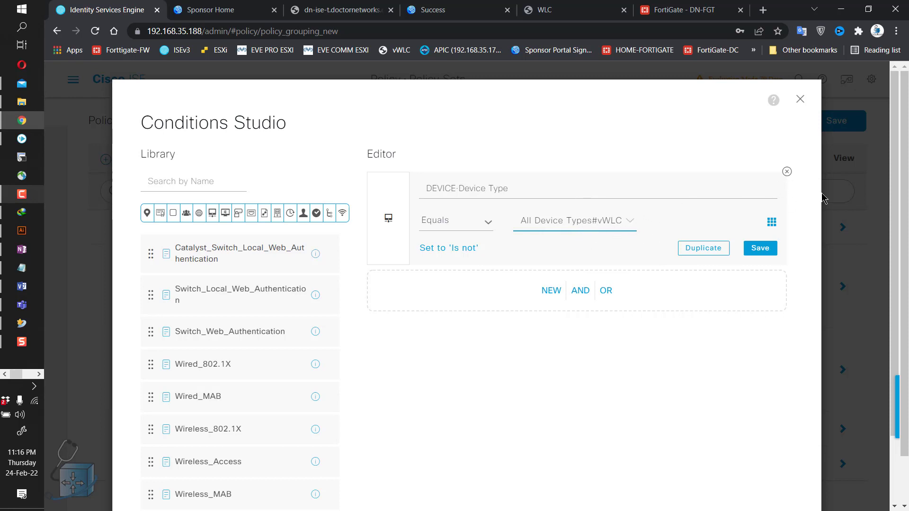
scroll(895, 190, "down", 2)
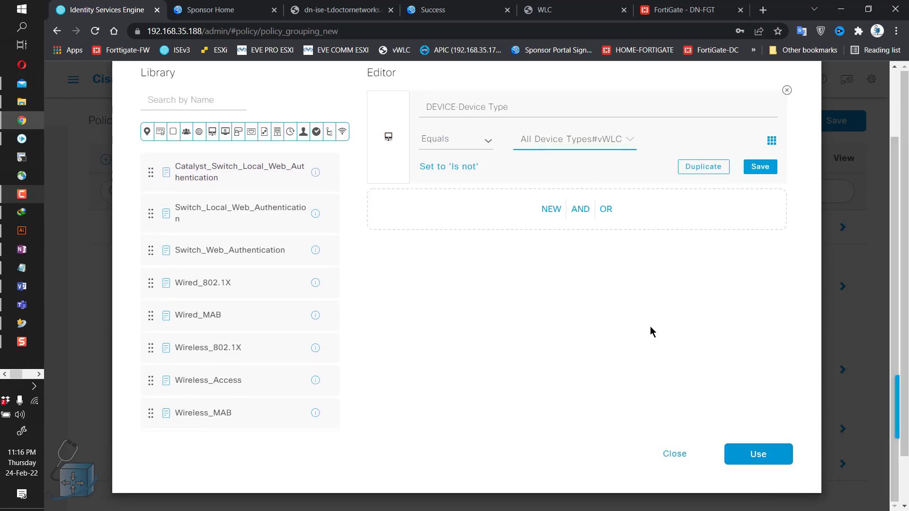
left_click(759, 454)
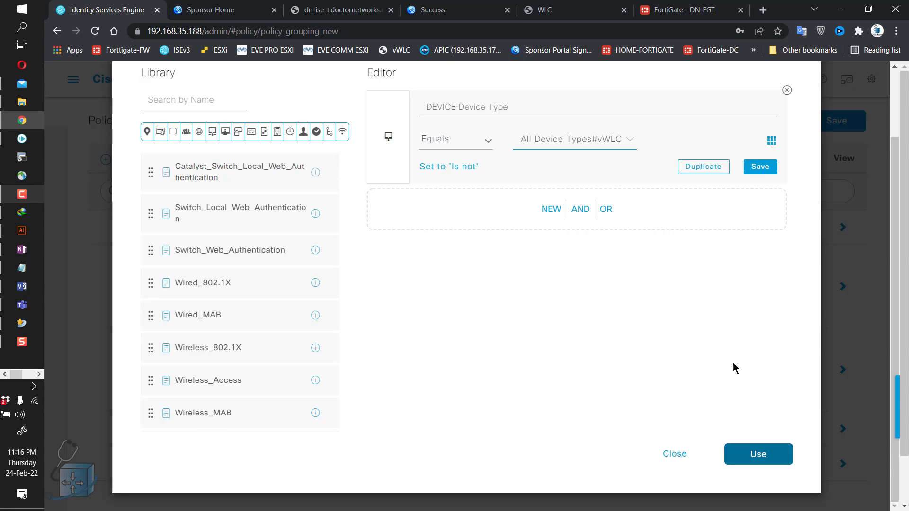
left_click(748, 454)
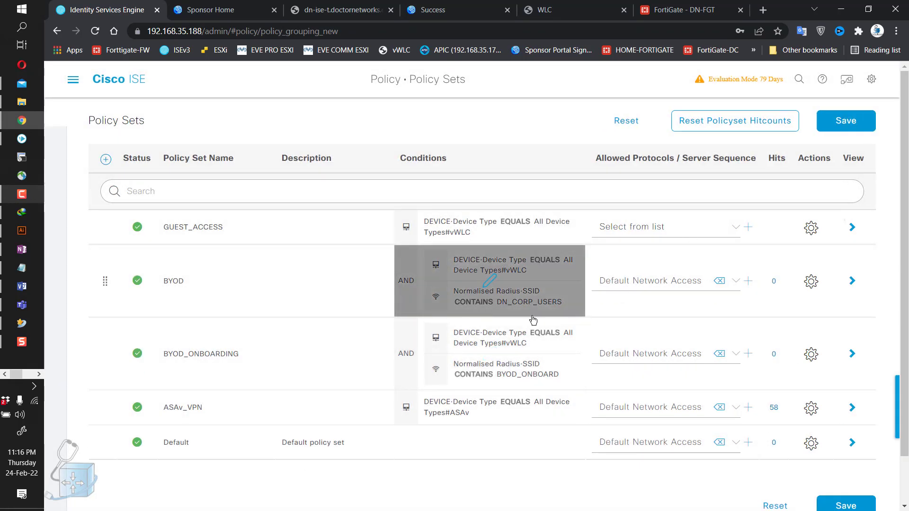
Step: Set GUEST_ACCESS allowed protocols to Default Network Access and save the policy sets
left_click(737, 228)
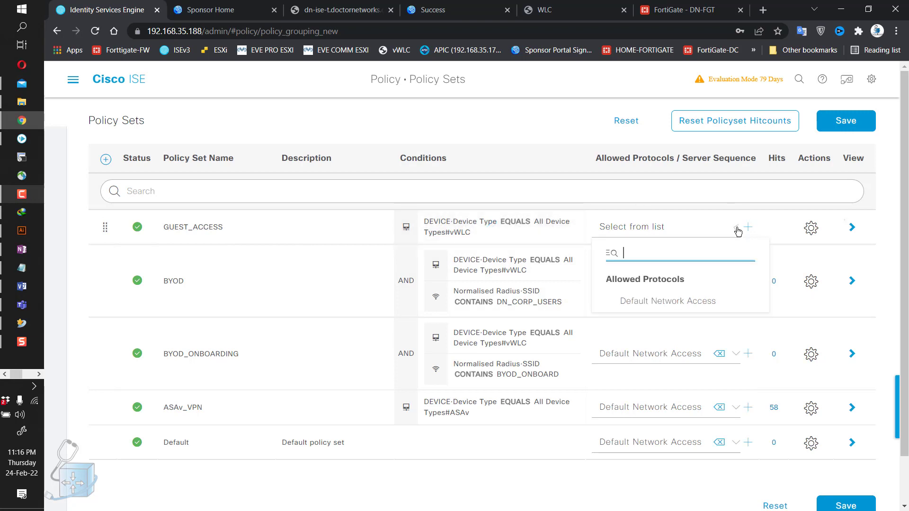
left_click(692, 302)
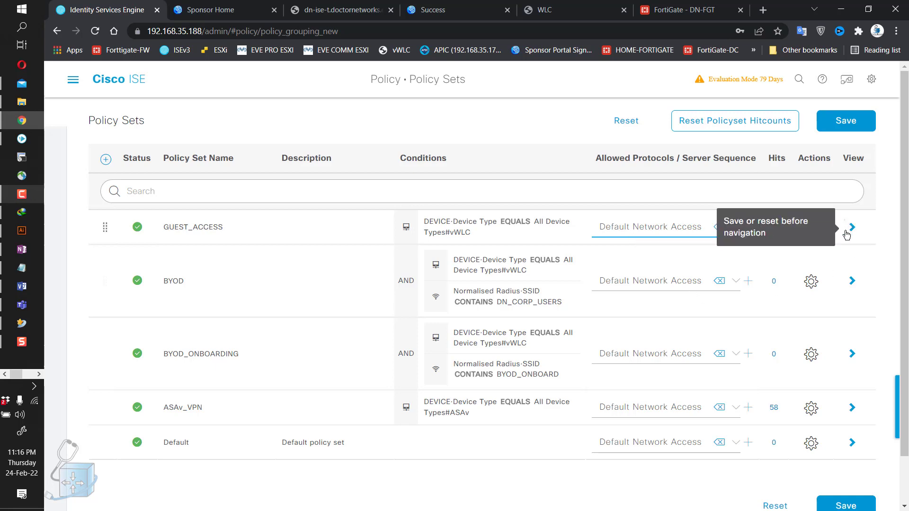
left_click(840, 505)
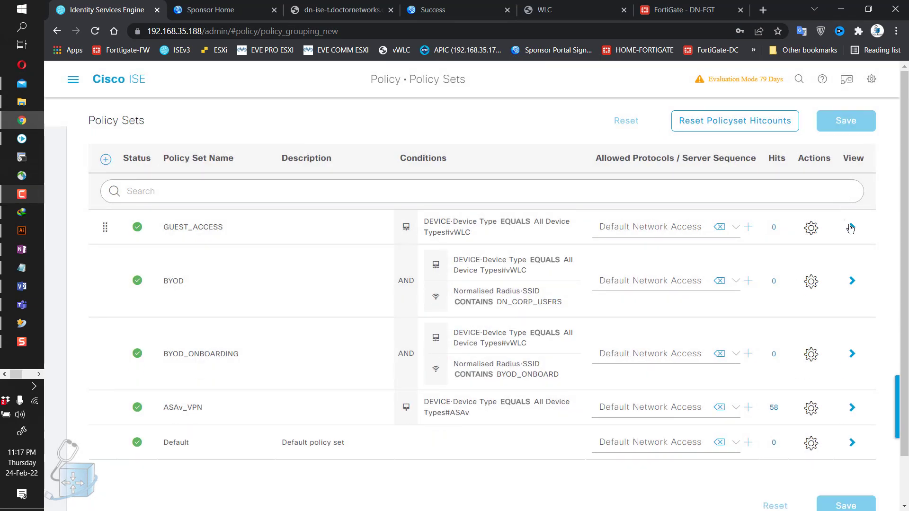
Step: Compare with the BYOD policy set, then open the GUEST_ACCESS policy set's details page
left_click(851, 228)
left_click(852, 282)
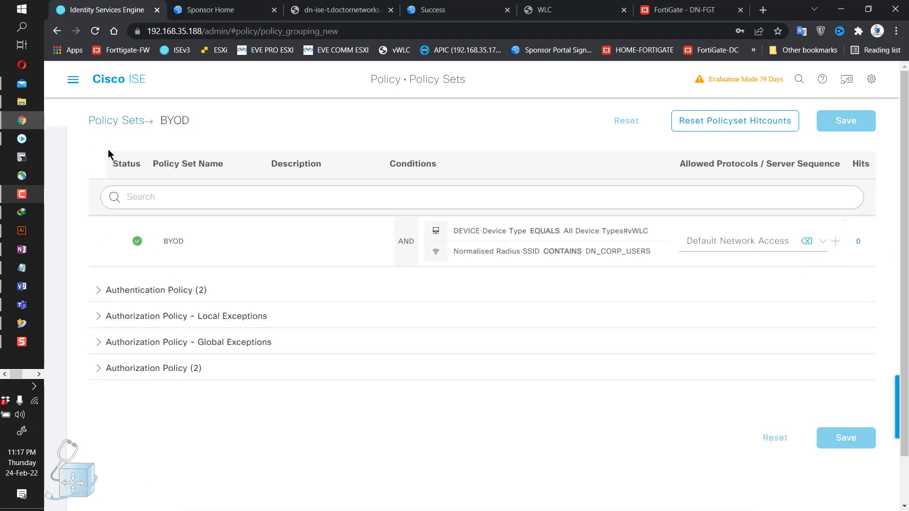
left_click(111, 120)
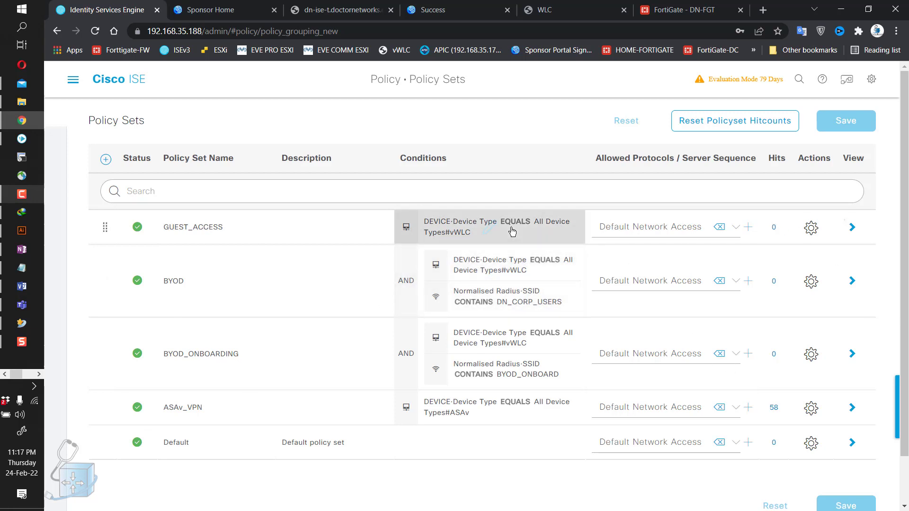
left_click(851, 227)
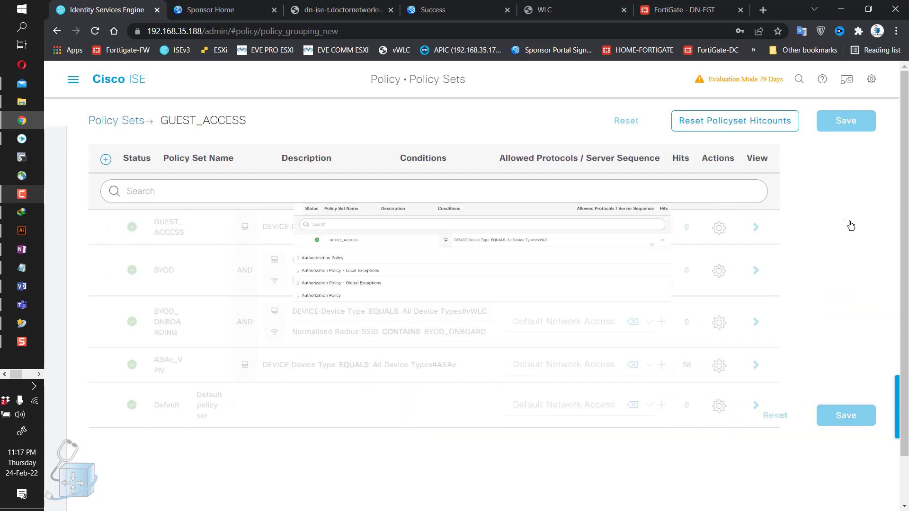
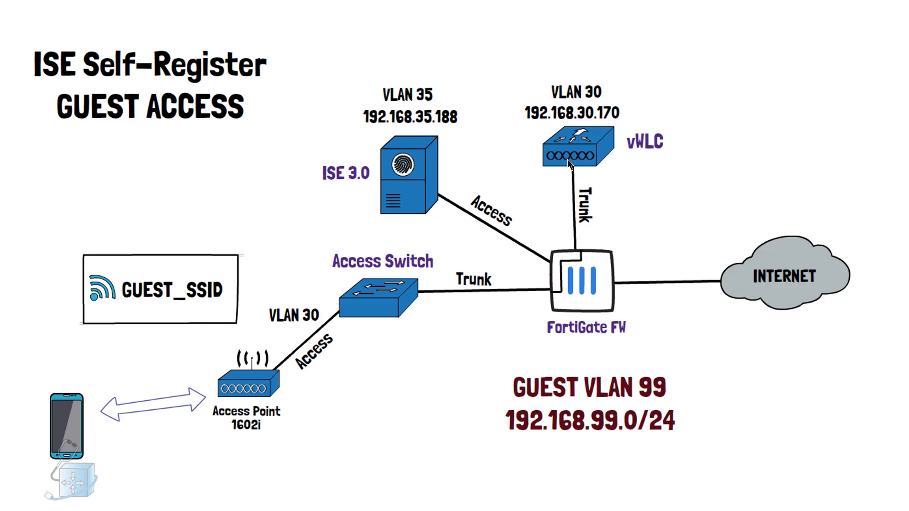
Step: Bring the Chrome window with the GUEST_ACCESS policy set back on screen
key("alt+Tab")
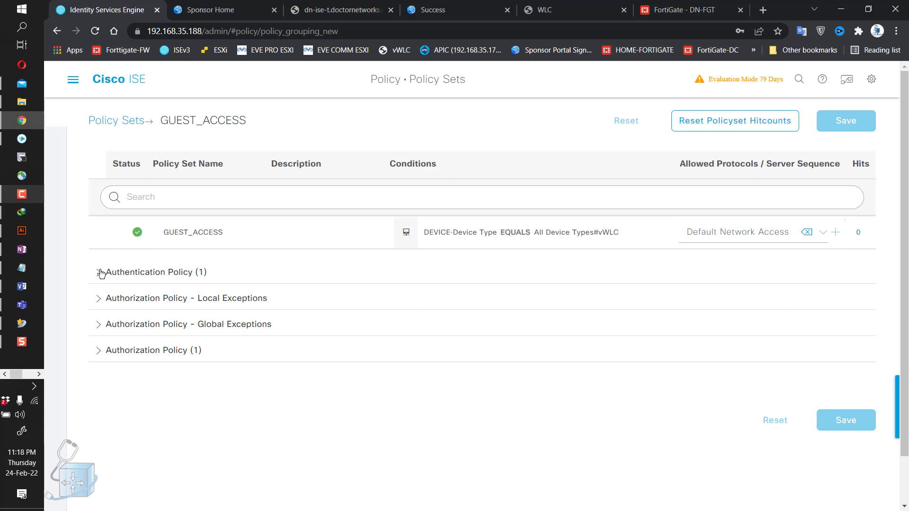
Step: Insert a new authentication rule in GUEST_ACCESS and name it DN_AUTHENTICATION
left_click(97, 277)
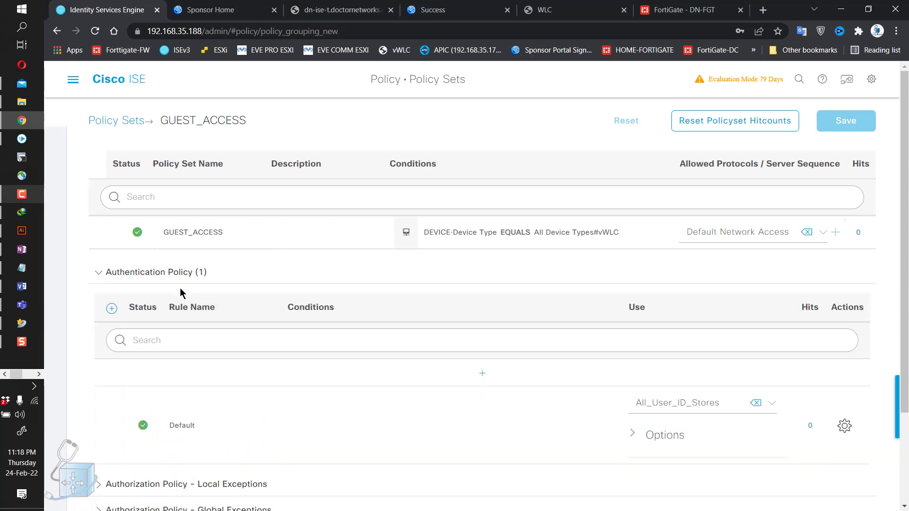
left_click_drag(904, 242, 906, 283)
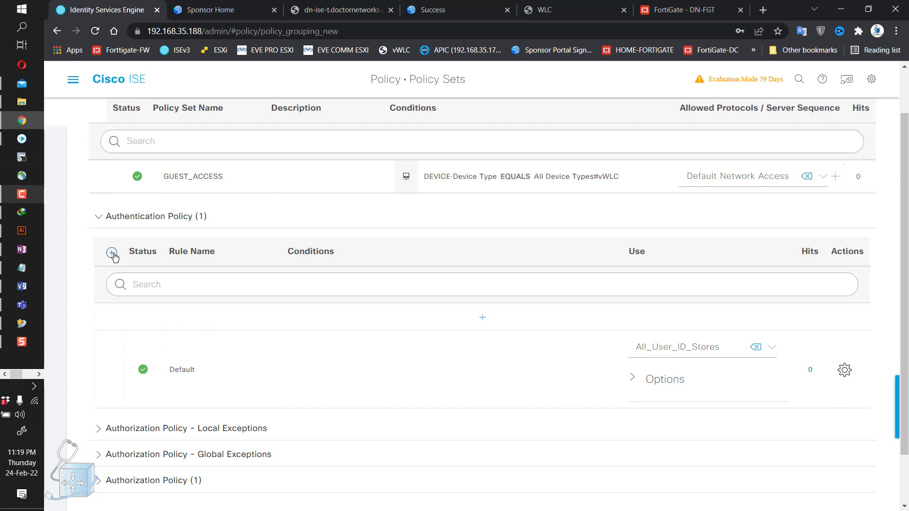
left_click(112, 252)
double_click(232, 341)
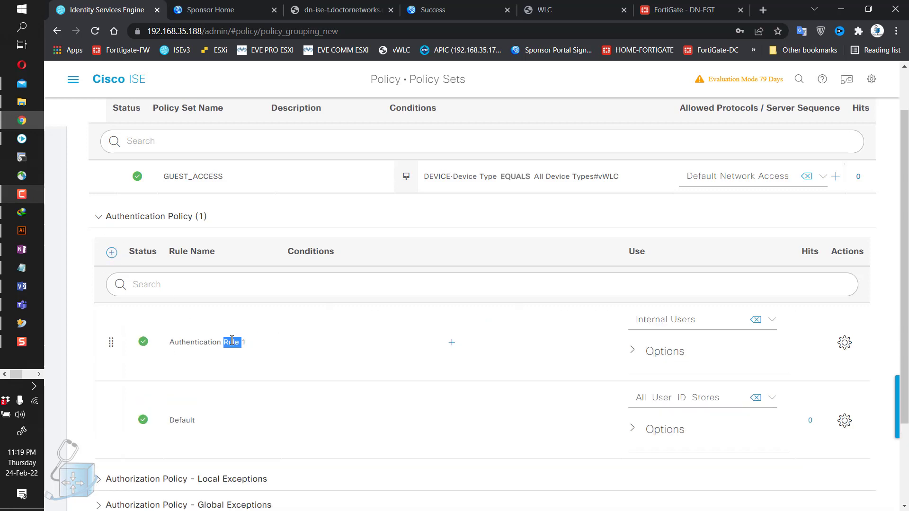
triple_click(232, 342)
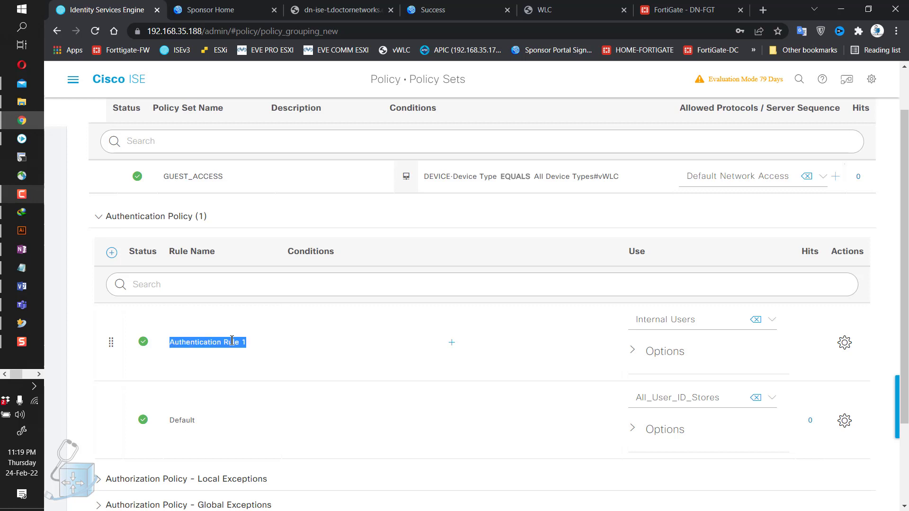
type("DN_AUT")
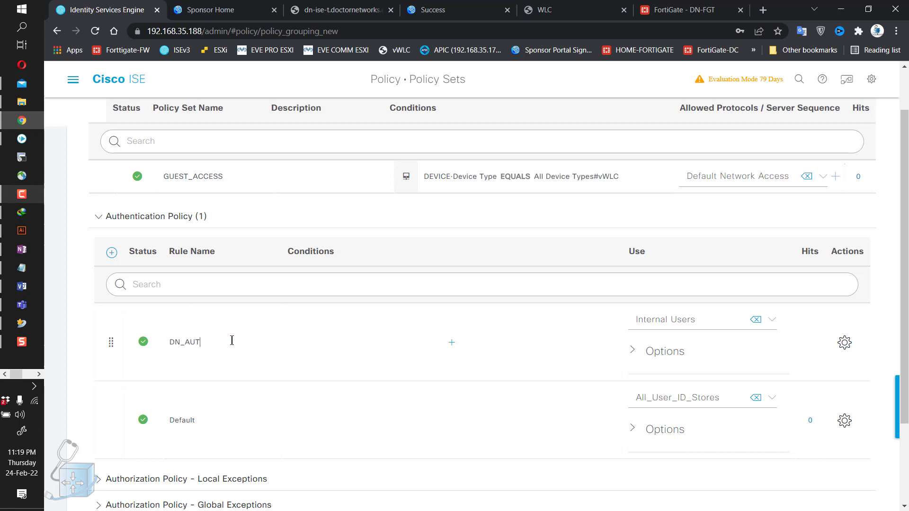
type("HENTICATION")
Step: Set the DN_AUTHENTICATION condition to DEVICE Device Type equals All Device Types#vWLC
left_click(452, 344)
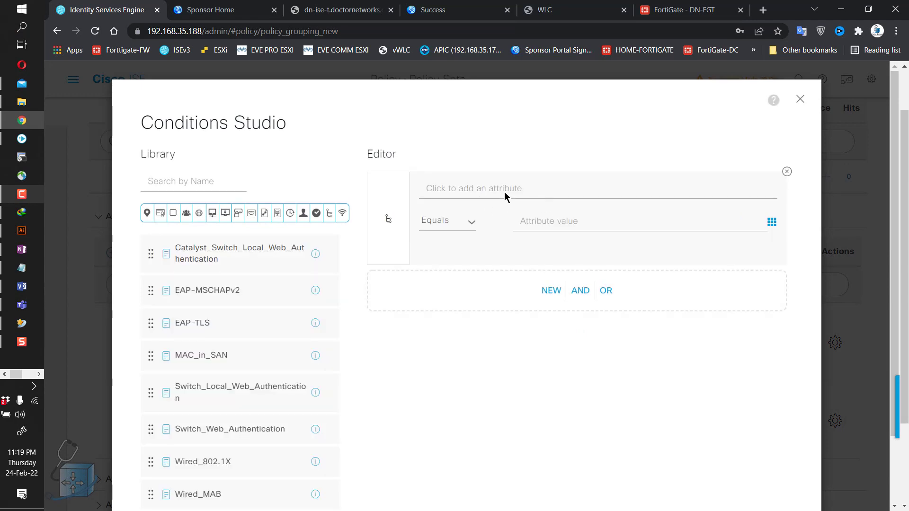
left_click(508, 192)
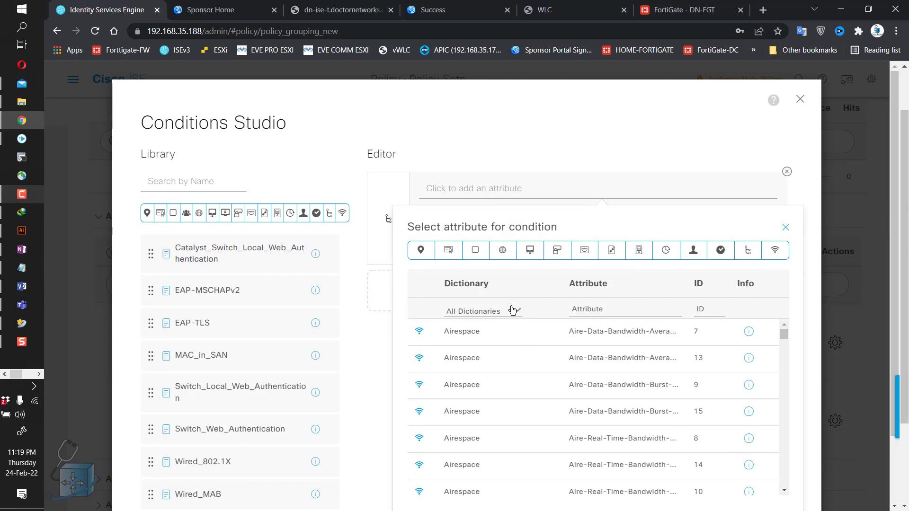
left_click(517, 311)
left_click(459, 196)
left_click(596, 333)
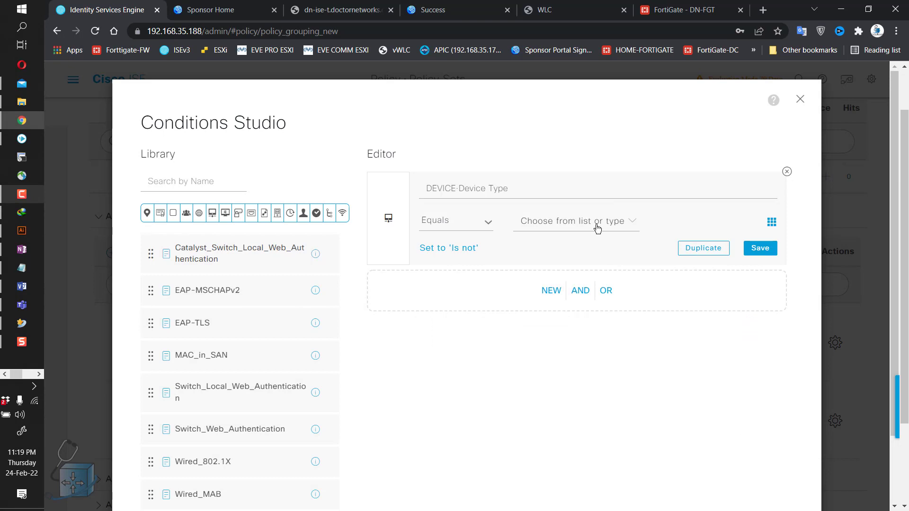
left_click(598, 228)
left_click(592, 326)
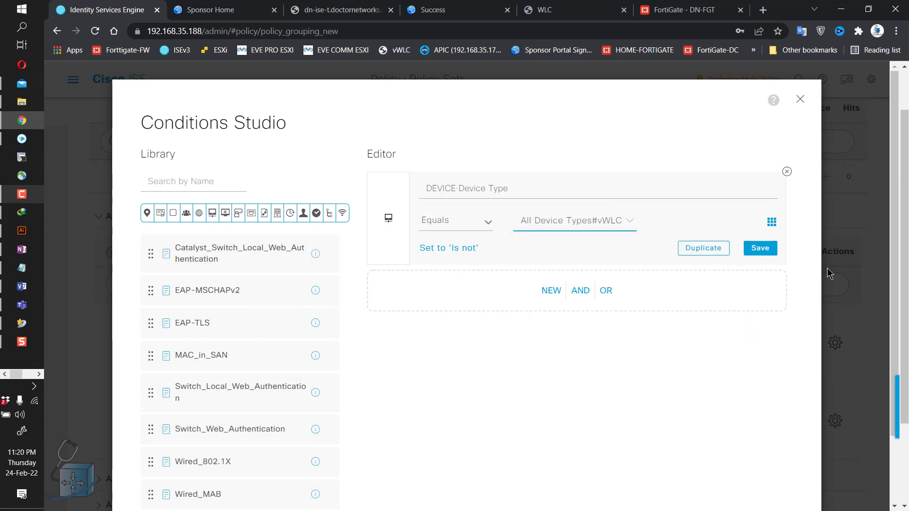
scroll(893, 194, "down", 3)
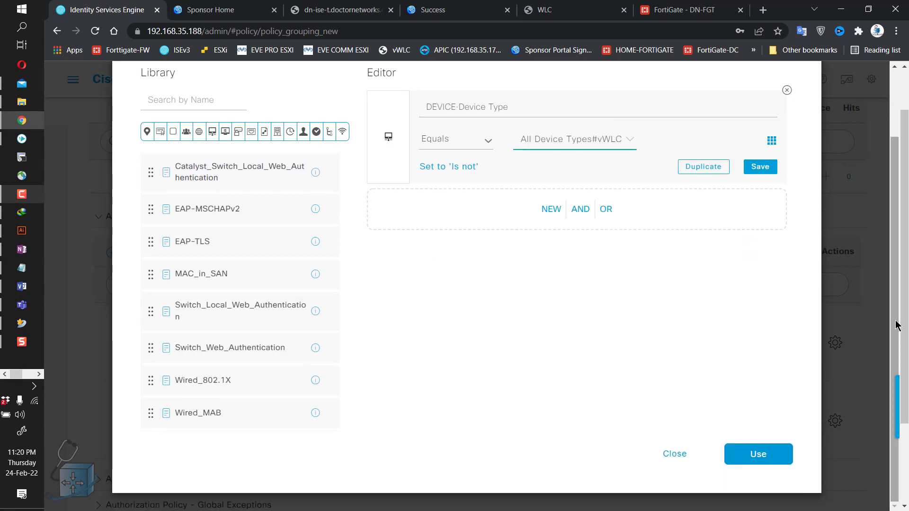
left_click(763, 453)
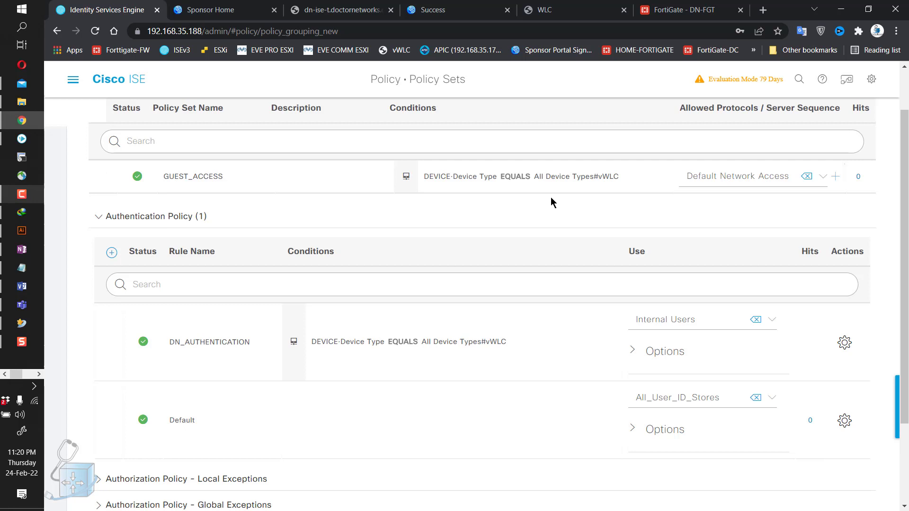
Step: Add an AND condition to GUEST_ACCESS: Normalised Radius SSID contains GUEST_SSID
scroll(440, 122, "up", 1)
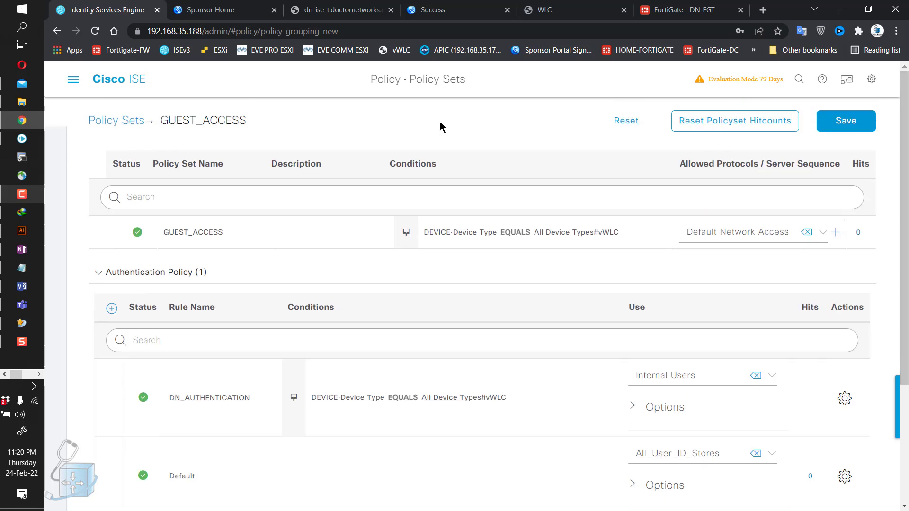
left_click(533, 237)
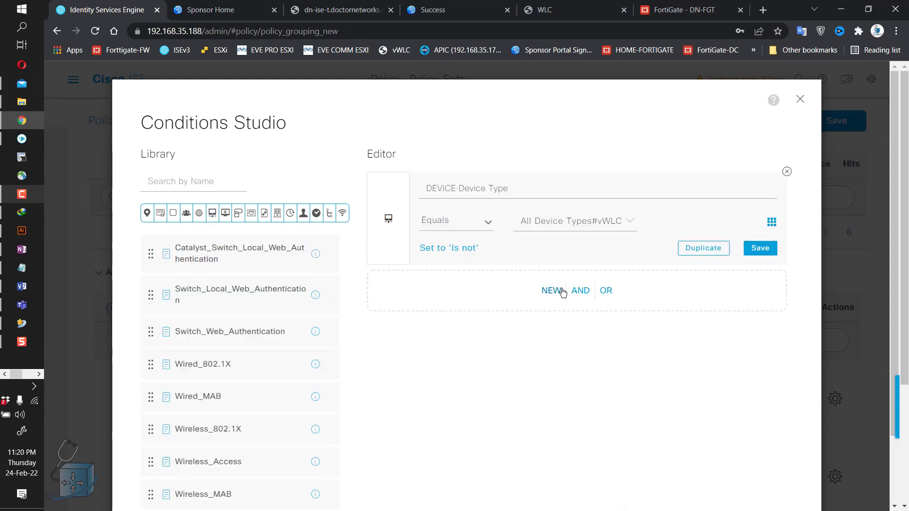
left_click(550, 290)
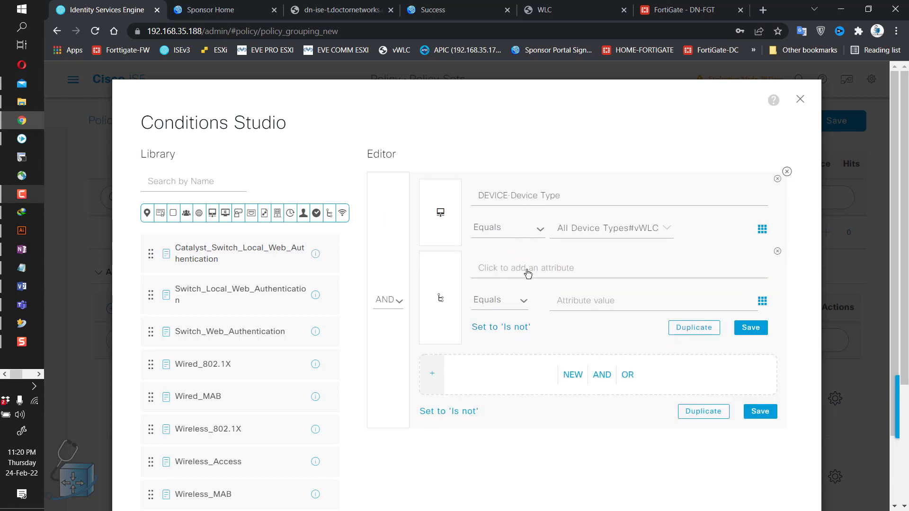
left_click(550, 277)
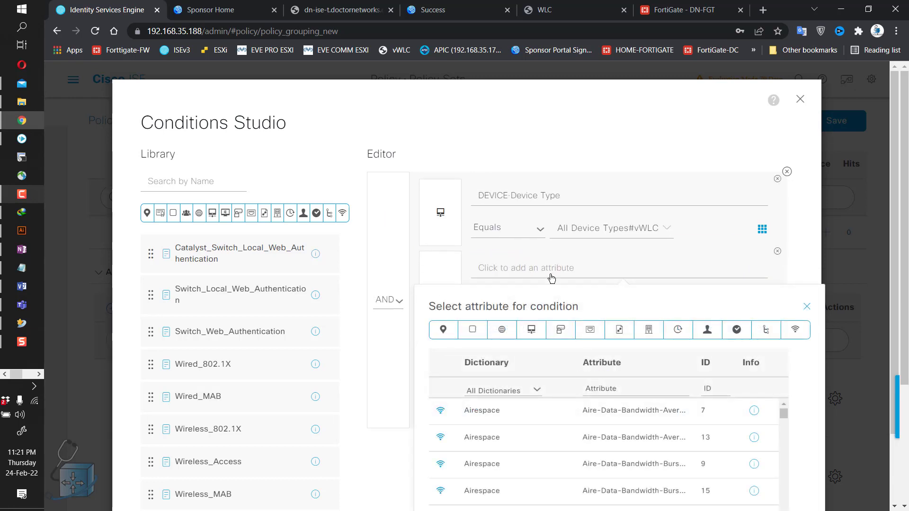
left_click(536, 391)
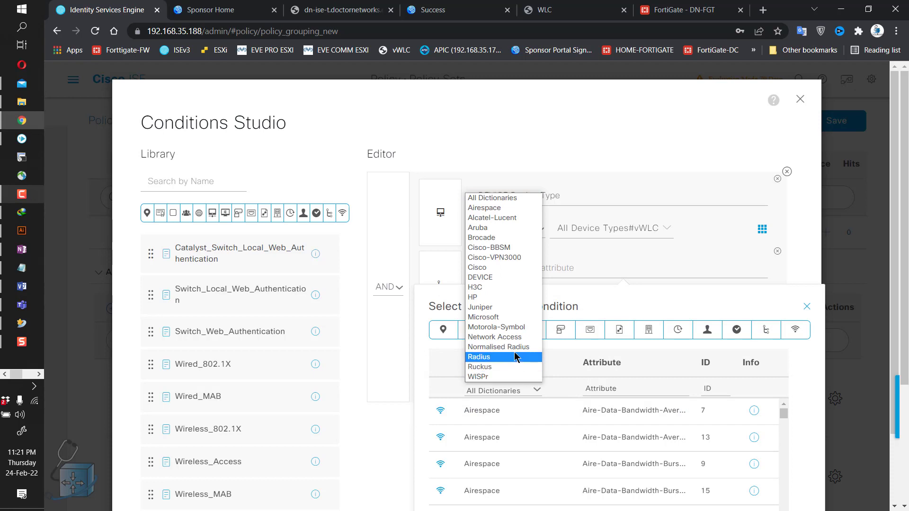
left_click(513, 353)
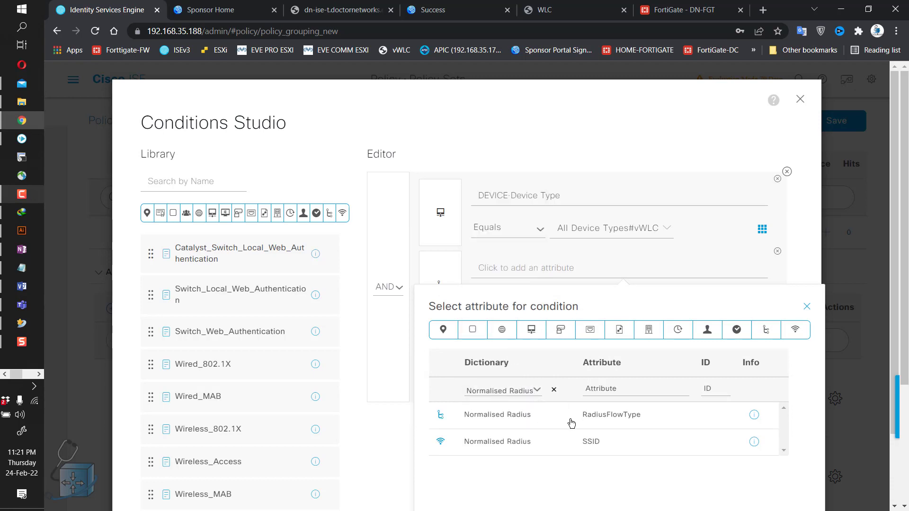
left_click(601, 442)
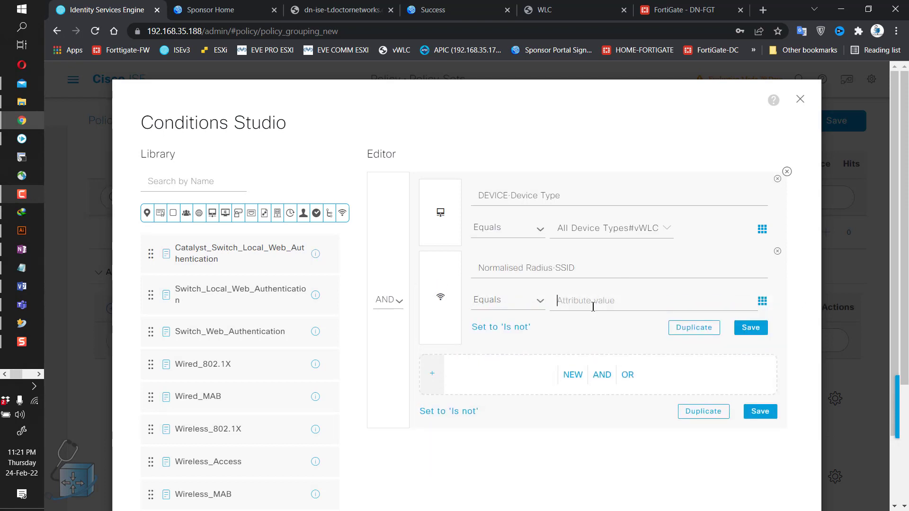
type("GUEST_SSID")
left_click(537, 304)
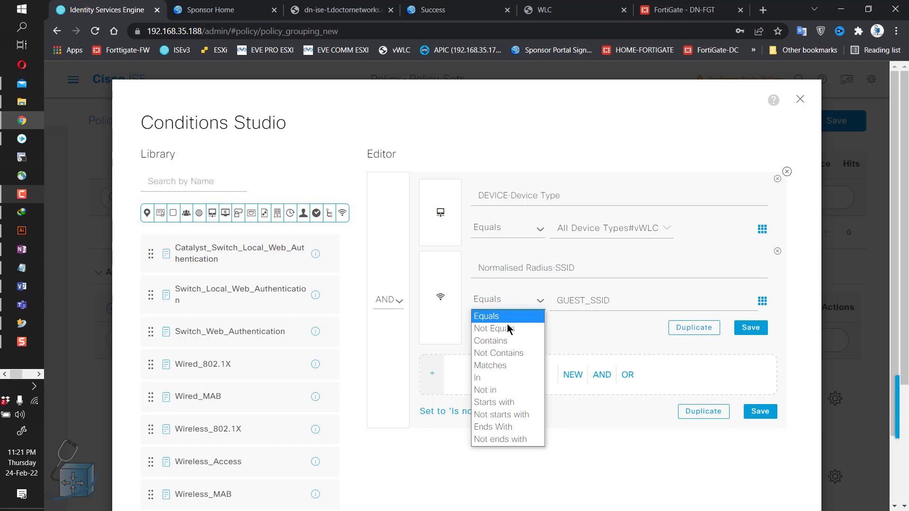
left_click(498, 342)
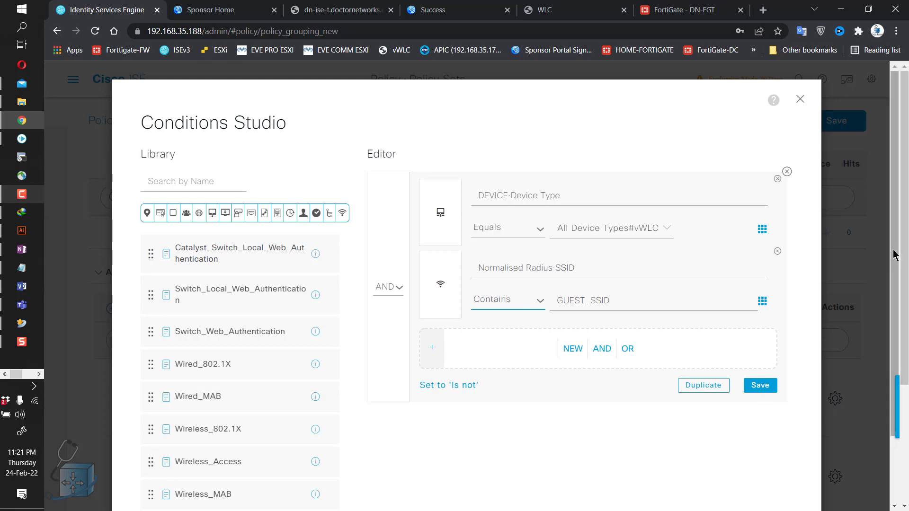
scroll(786, 419, "down", 2)
left_click(756, 452)
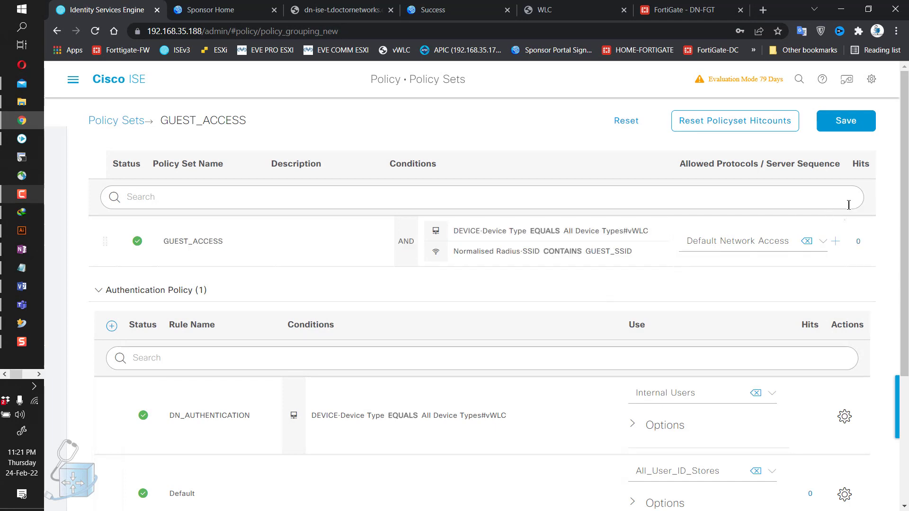
Step: Keep Internal Users as the DN_AUTHENTICATION rule's identity source
left_click_drag(900, 191, 905, 262)
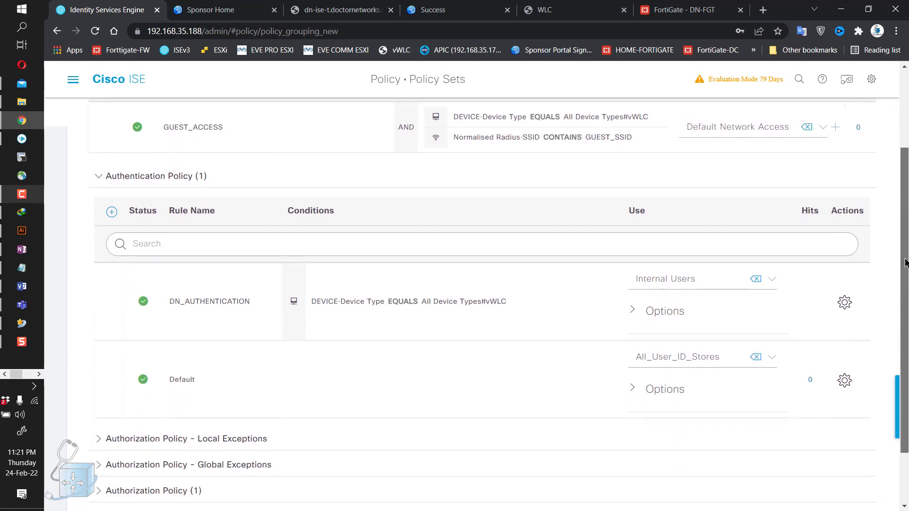
mouse_move(497, 299)
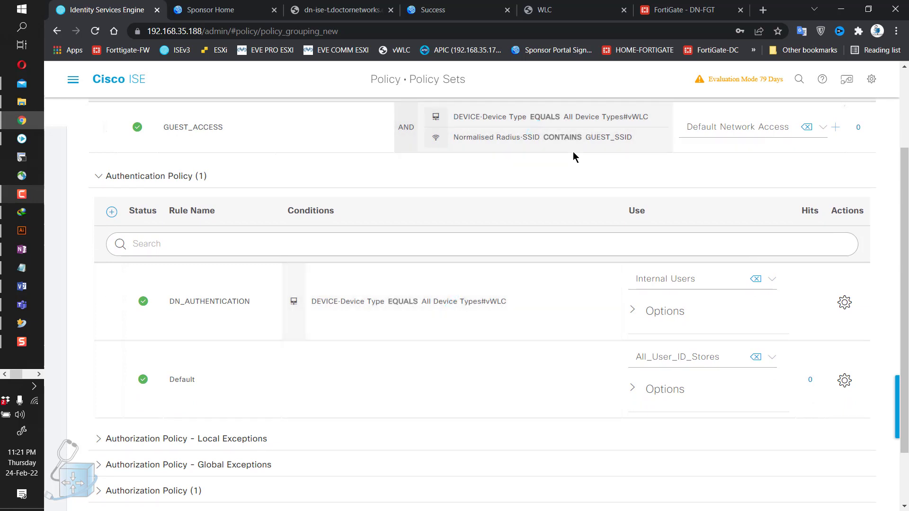
mouse_move(457, 304)
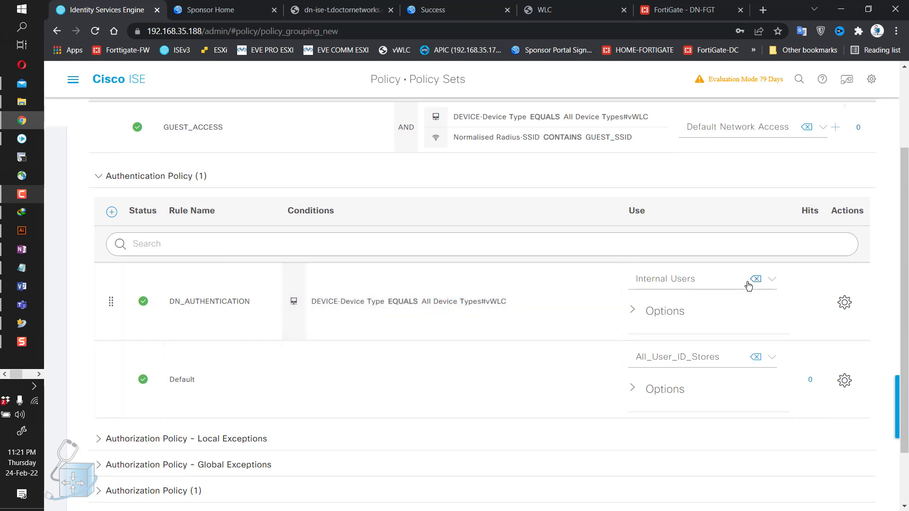
left_click(772, 280)
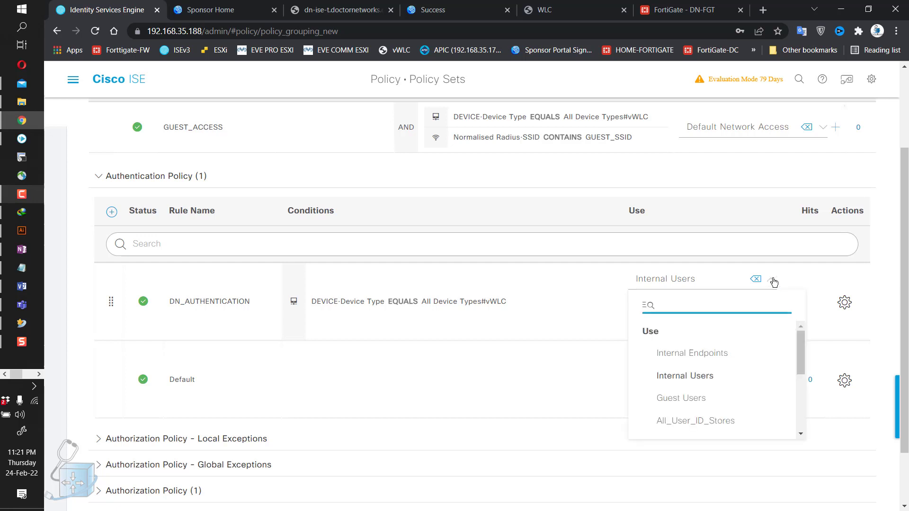
left_click(773, 281)
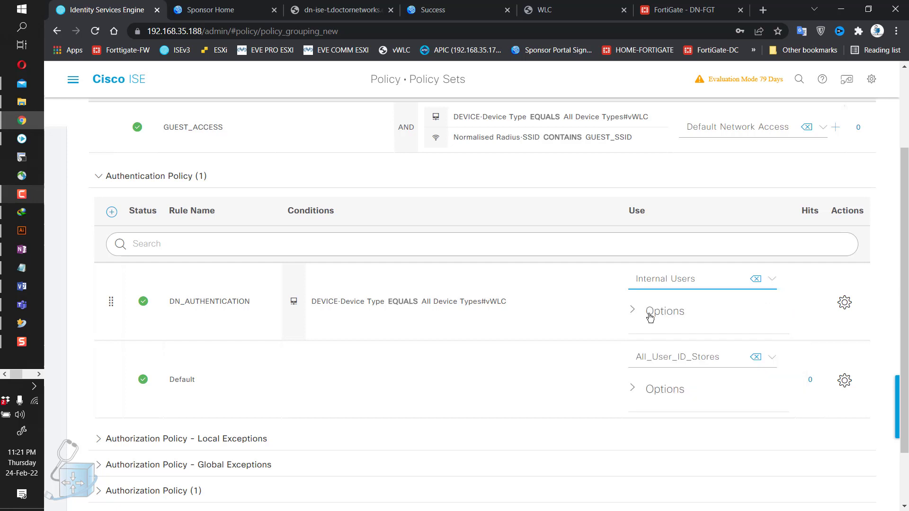
Step: Set the rule's If User not found option to CONTINUE
left_click(632, 314)
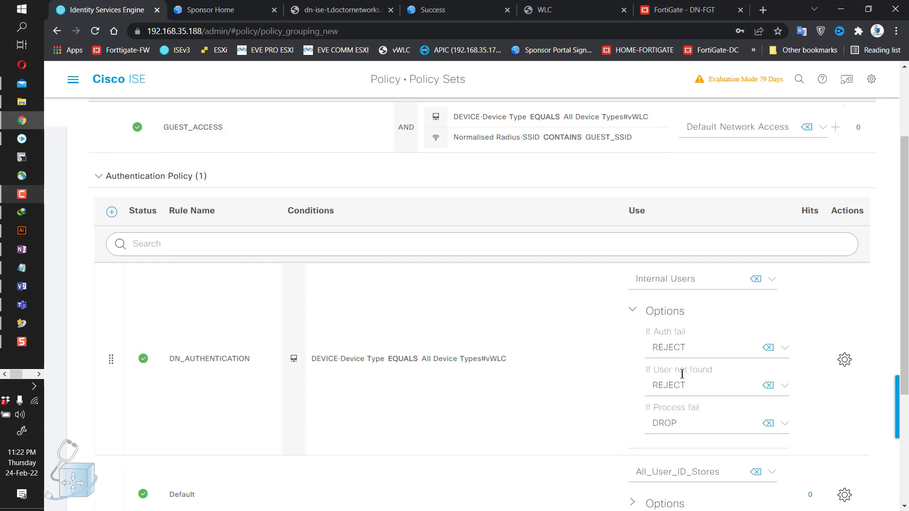
left_click(634, 312)
left_click(634, 312)
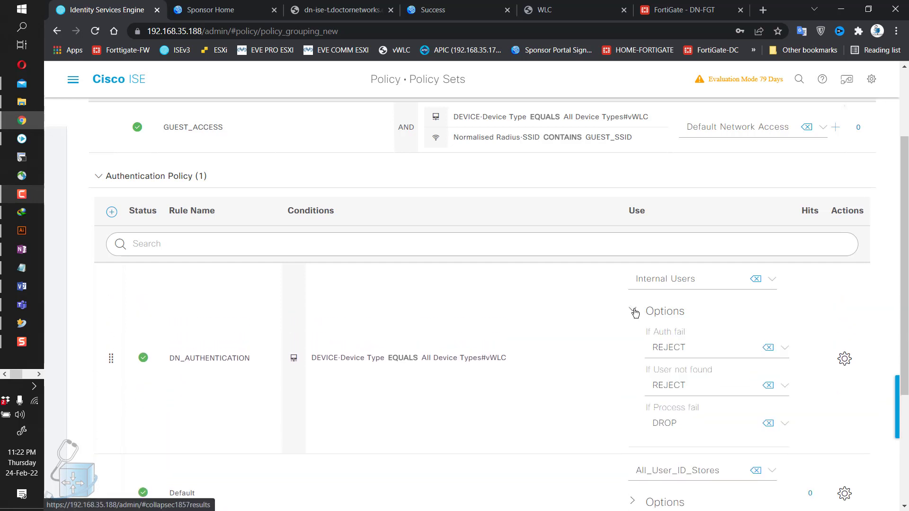
left_click(634, 312)
left_click(634, 312)
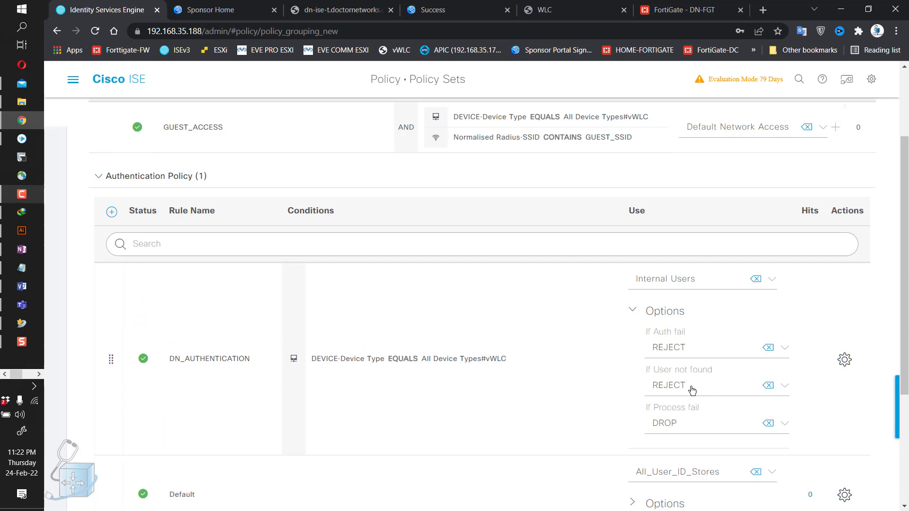
left_click(706, 387)
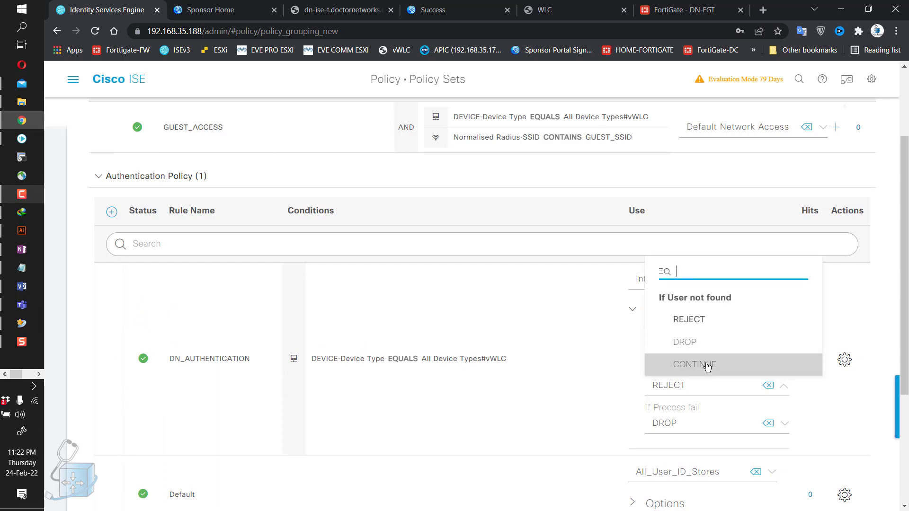
left_click(708, 364)
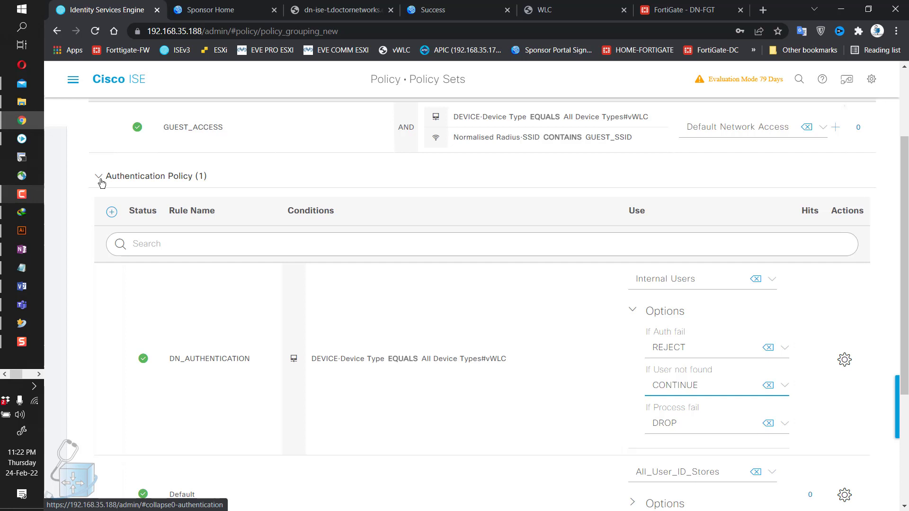
Step: Save the GUEST_ACCESS policy set changes and bring up the main navigation menu
left_click(101, 180)
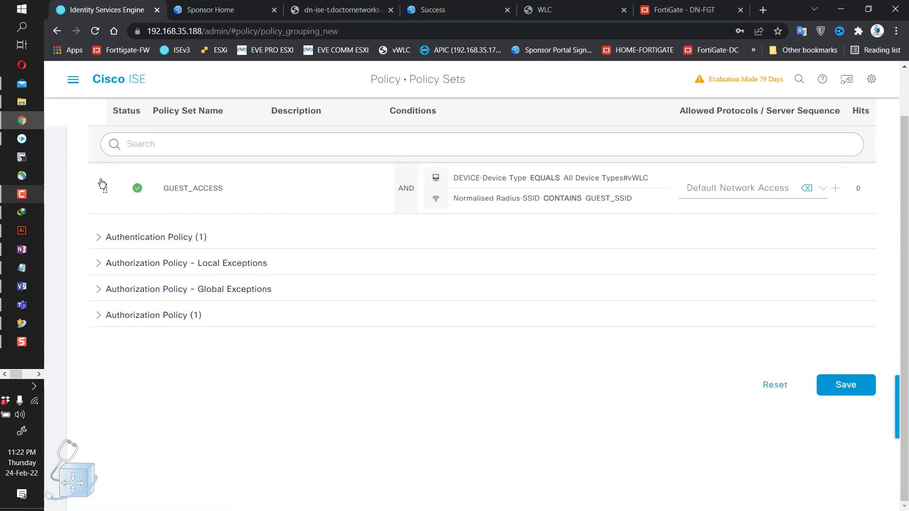
left_click(98, 317)
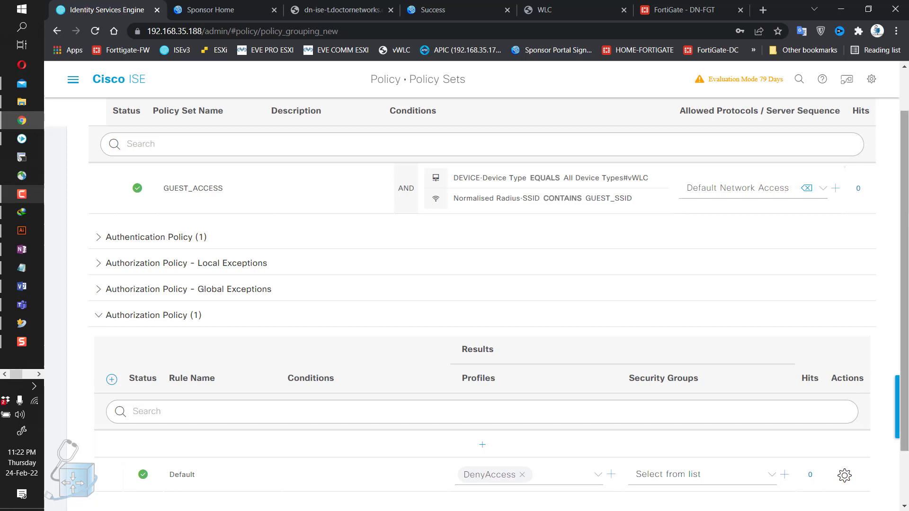
left_click_drag(906, 232, 906, 283)
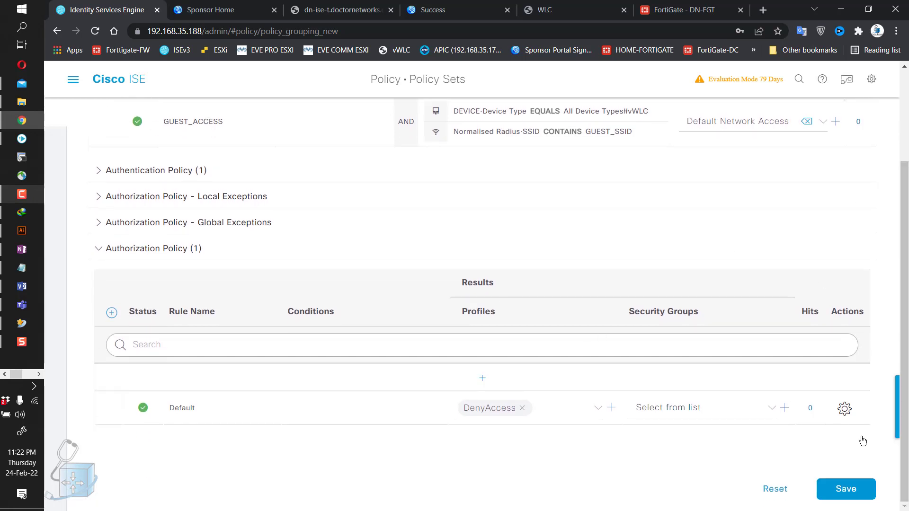
left_click(866, 492)
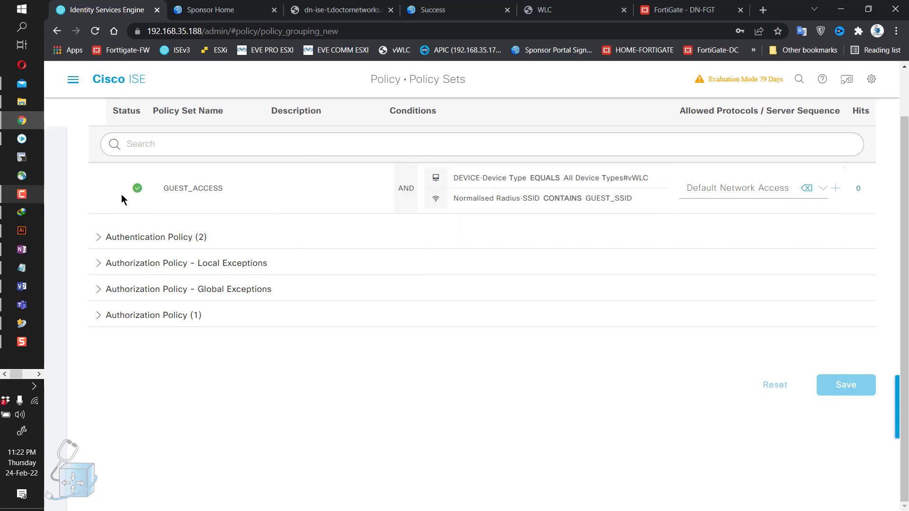
left_click(73, 79)
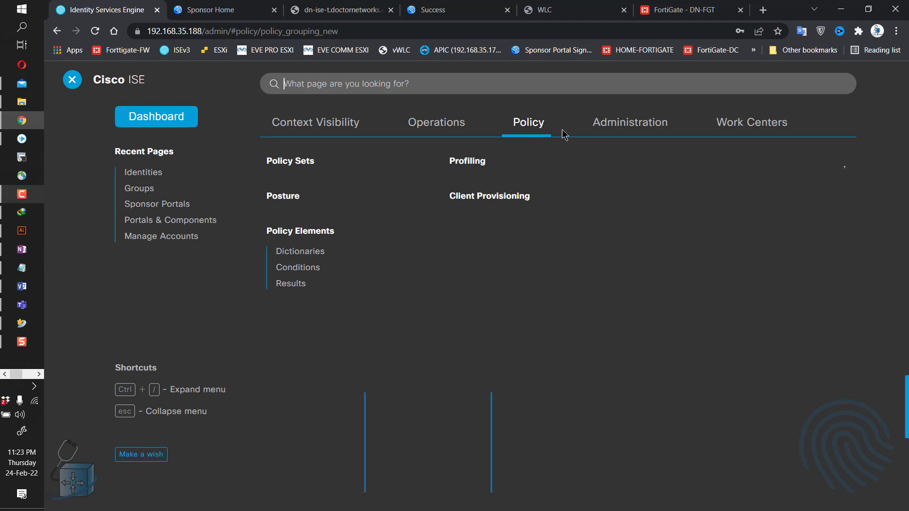
Step: Go to Policy > Results > Authorization > Authorization Profiles
left_click(298, 284)
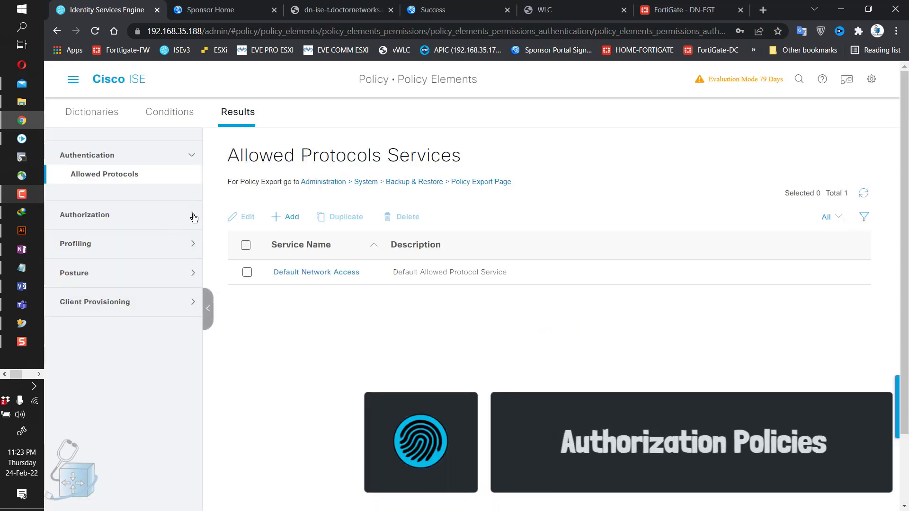
left_click(194, 217)
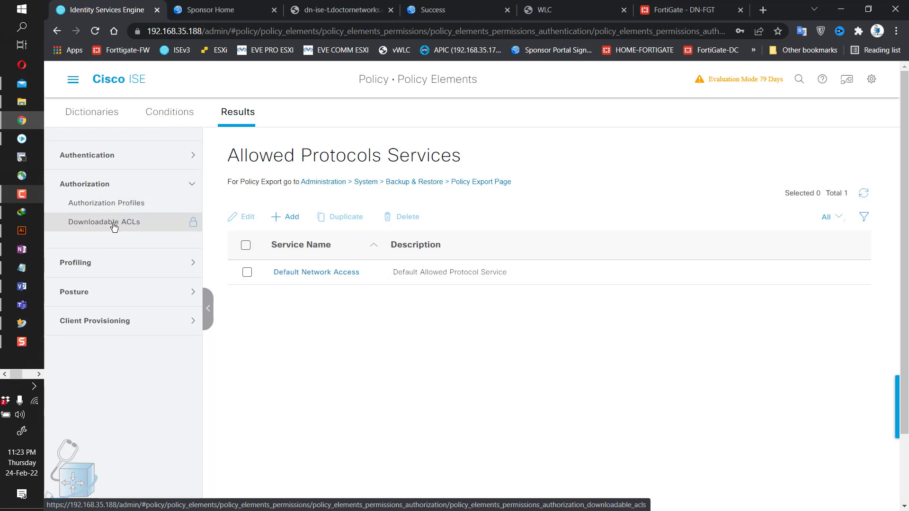
left_click(128, 203)
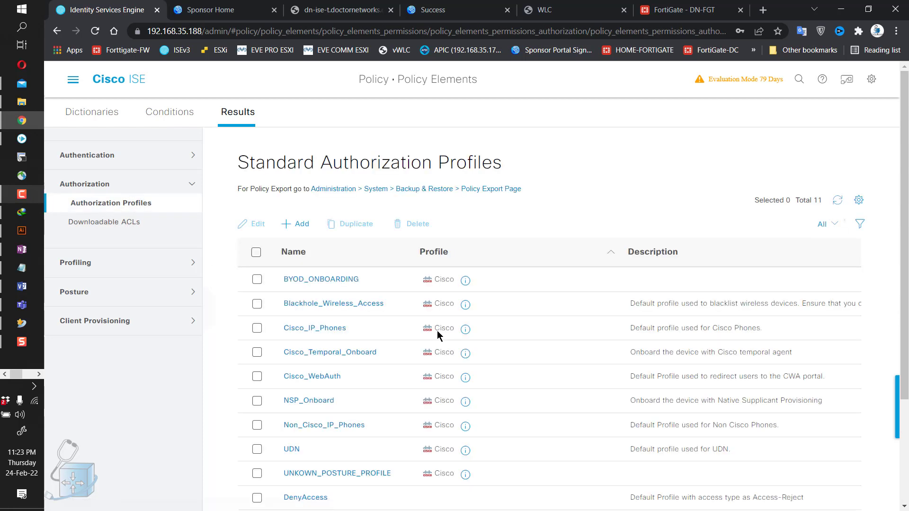
Step: Add a new authorization profile named DN_GUEST_REGISTRATION with Access Type ACCESS_ACCEPT
scroll(906, 148, "down", 2)
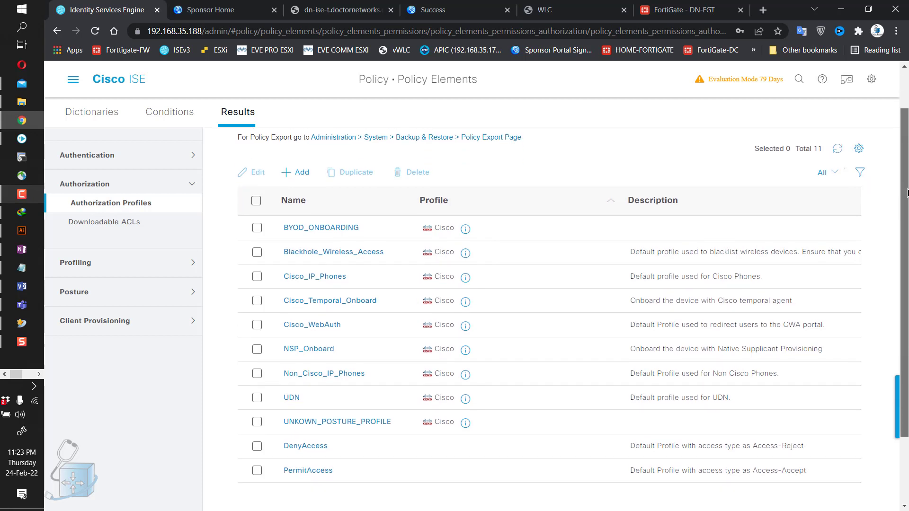
scroll(906, 148, "up", 2)
left_click(301, 224)
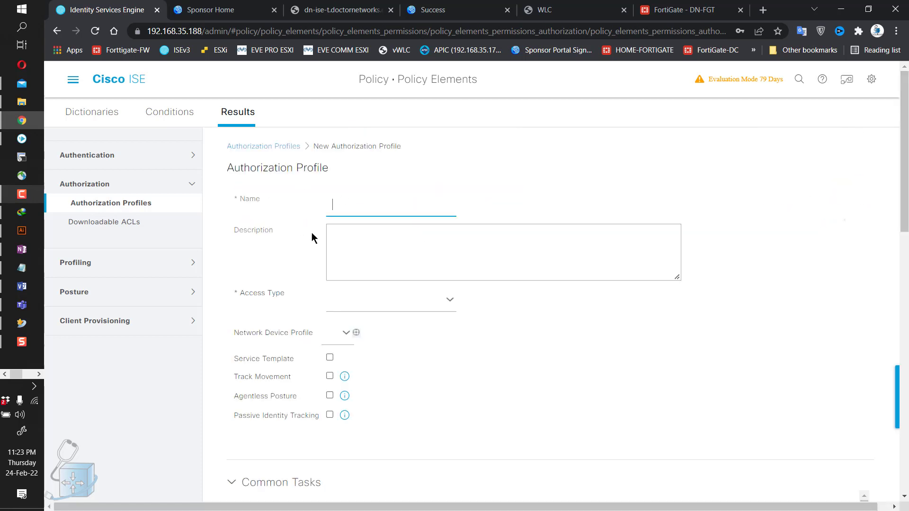
type("DN")
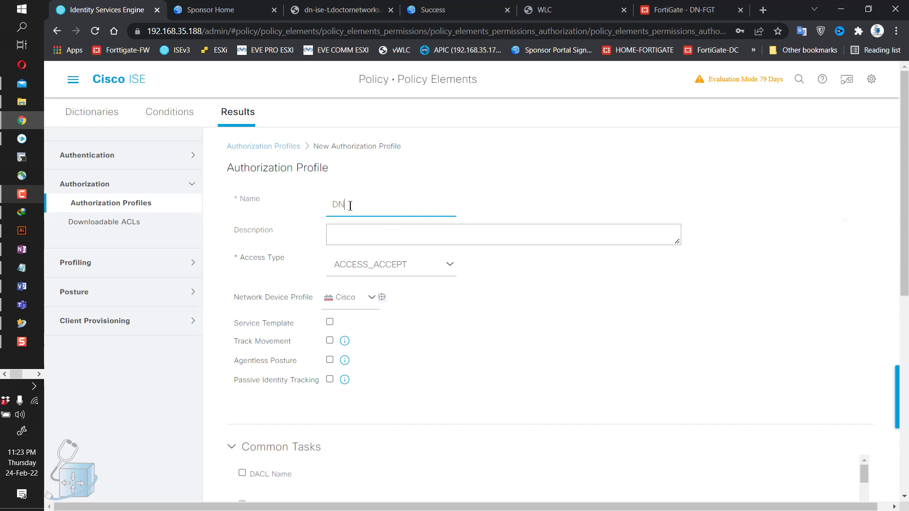
type("_GUE")
type("ST_PRE_AUT")
type("RE")
type("GIS")
type("TRATION")
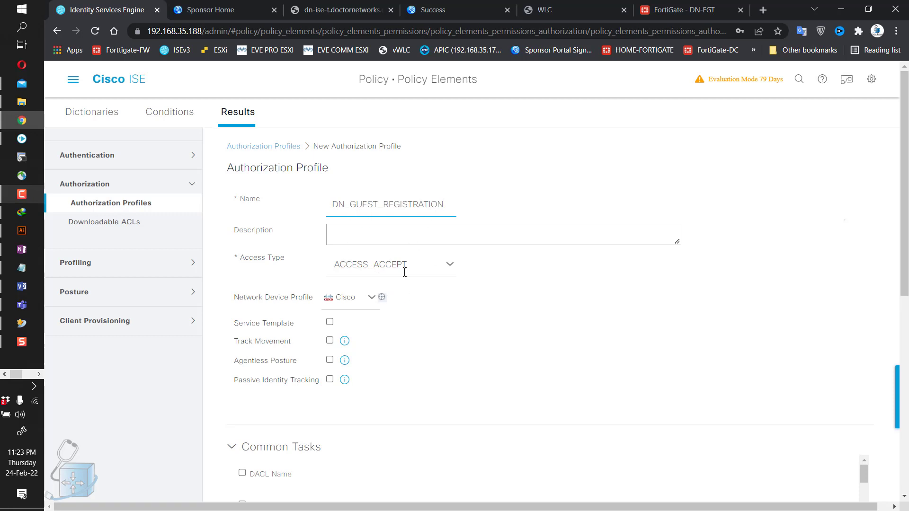
left_click_drag(902, 143, 864, 271)
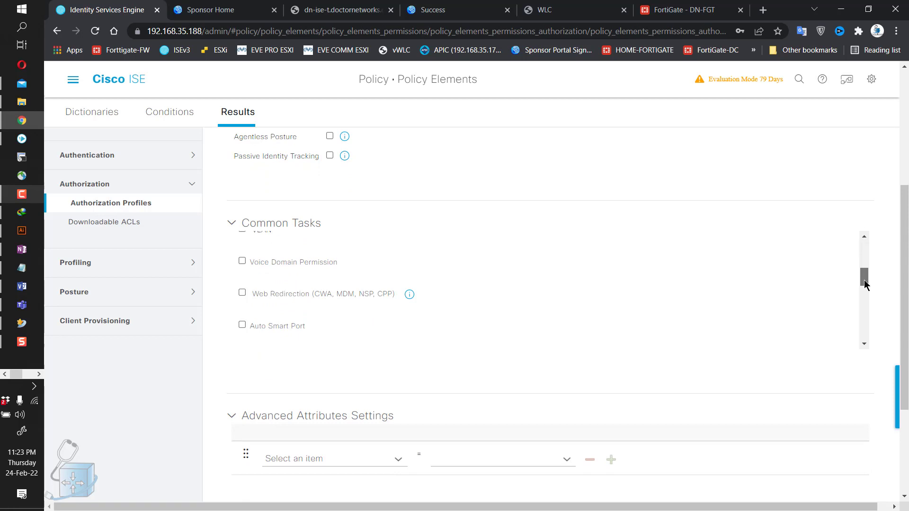
Step: Enable Web Redirection with Centralized Web Auth and portal value DN_GUEST_PORTAL_SELF
left_click_drag(863, 283, 864, 285)
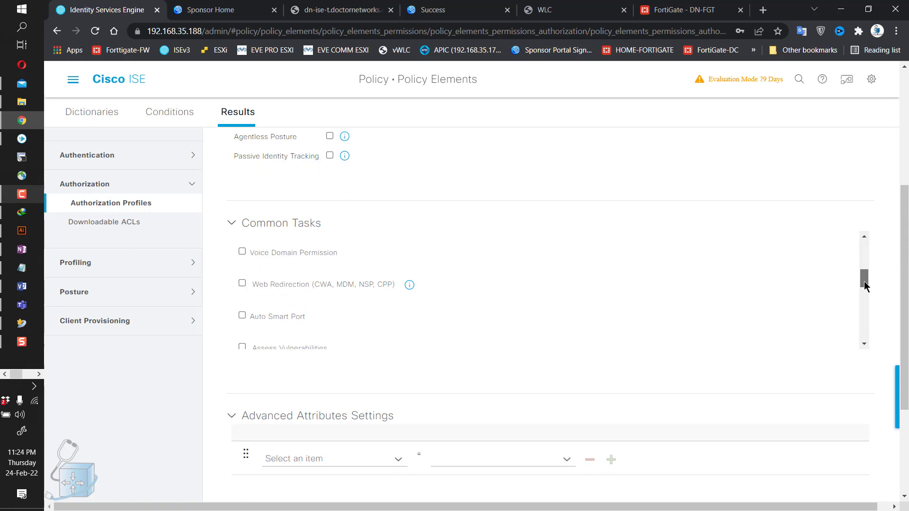
left_click(242, 283)
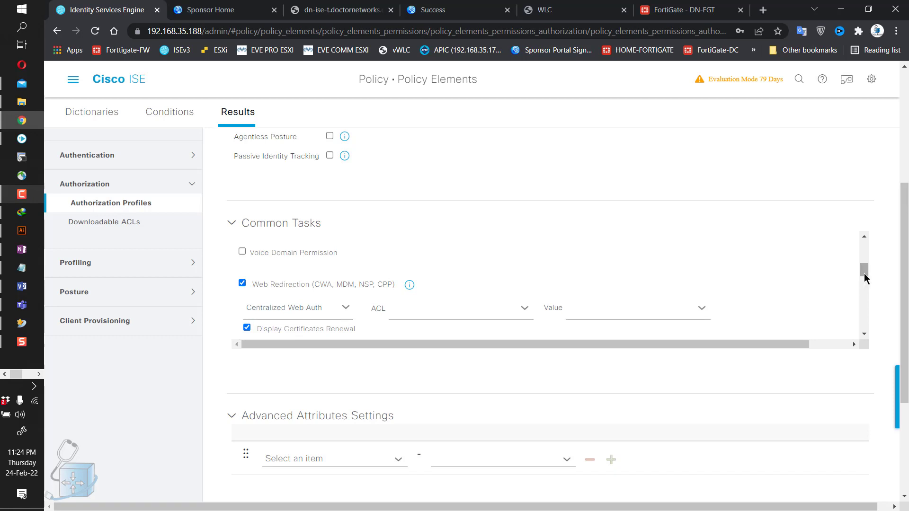
left_click_drag(865, 274, 865, 276)
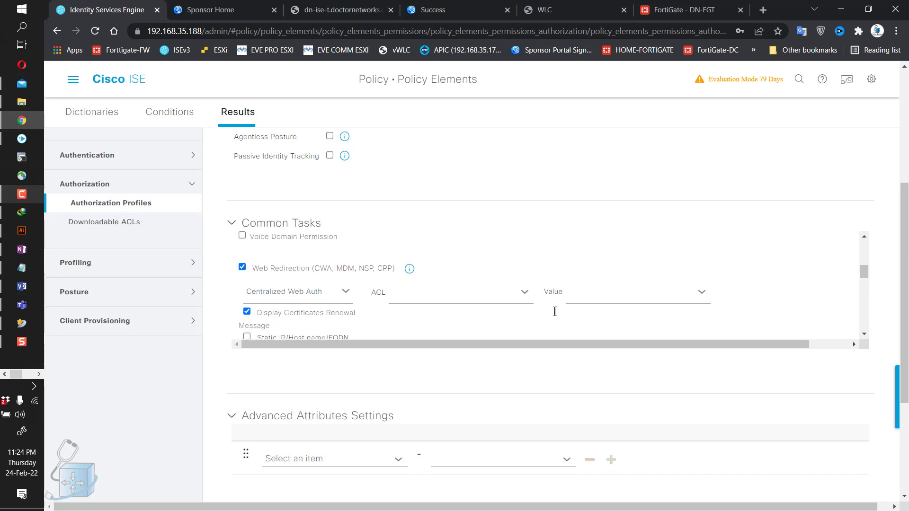
left_click(424, 301)
left_click(702, 294)
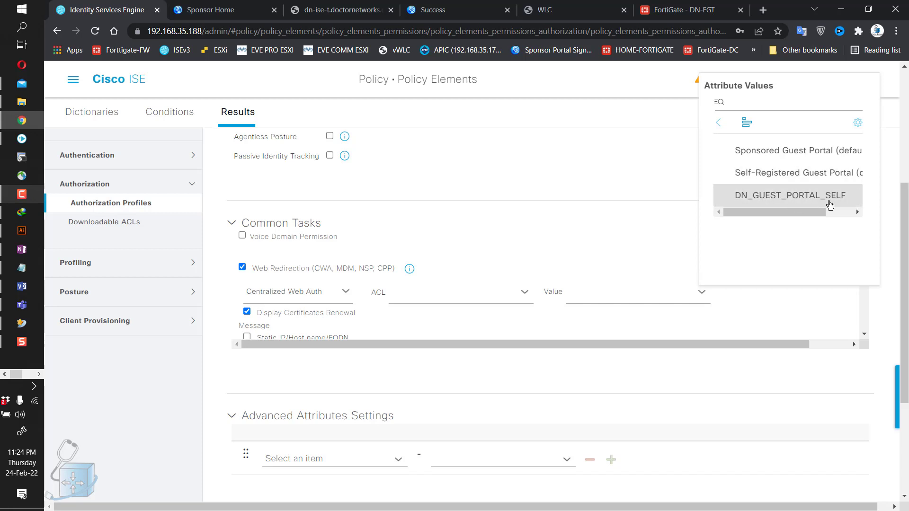
left_click(661, 289)
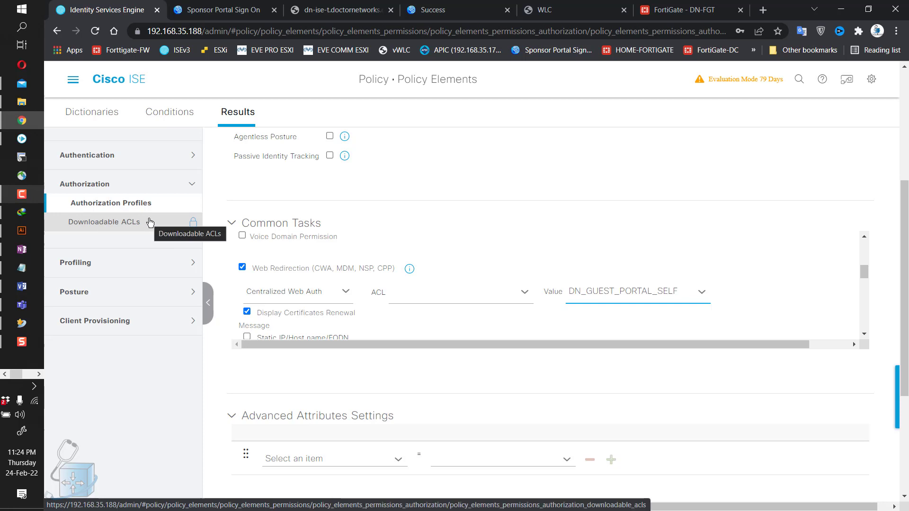
Step: Sign in to the WLC's SECURITY area and open the Access Control Lists page
left_click(555, 11)
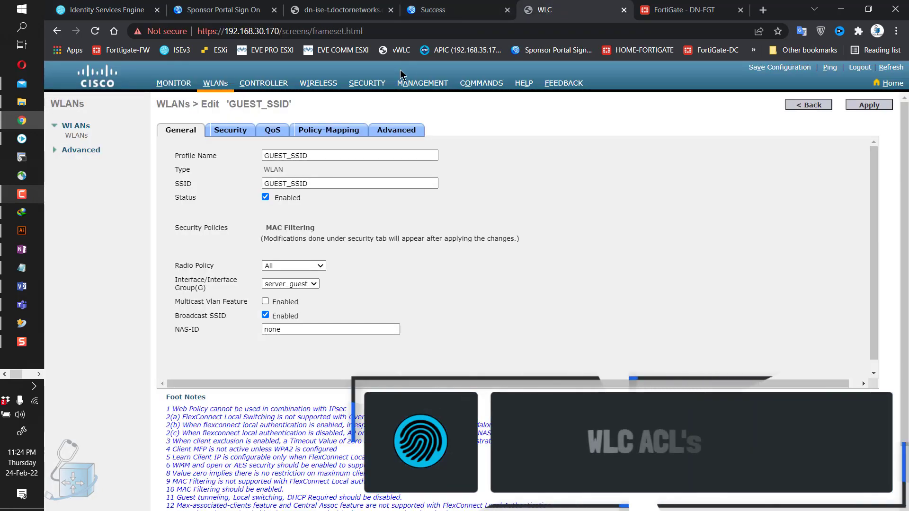
left_click(363, 87)
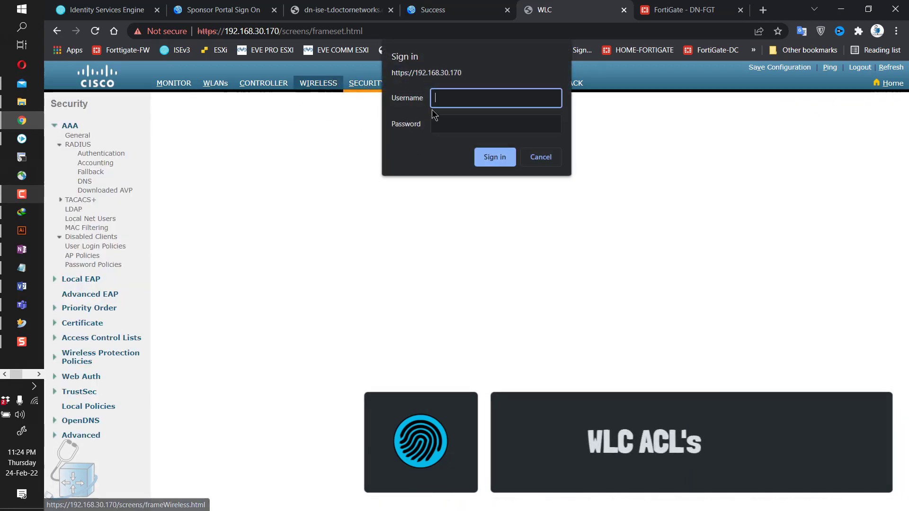
type("admin")
left_click(522, 133)
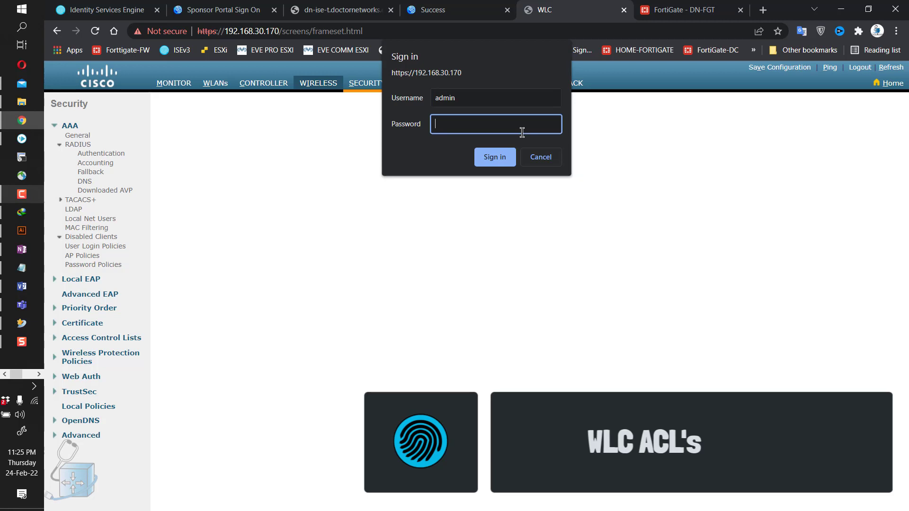
type("********")
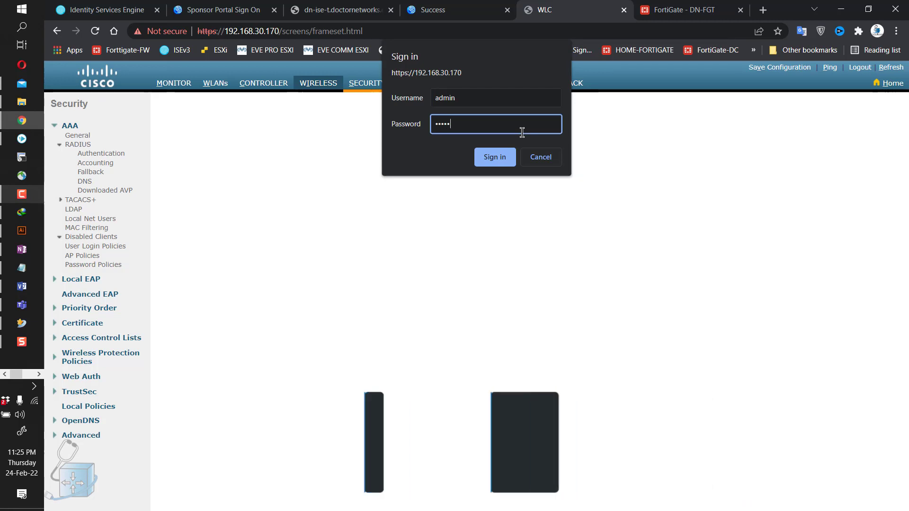
key("Return")
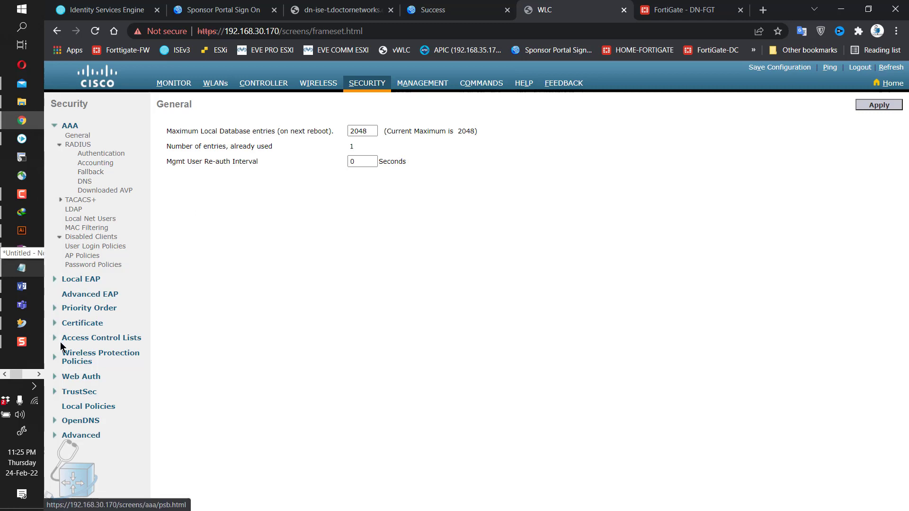
left_click(54, 339)
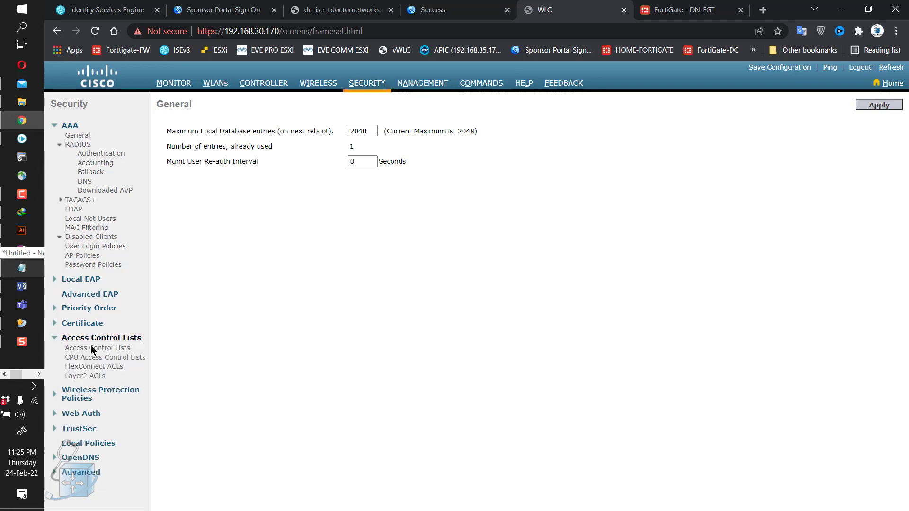
left_click(117, 350)
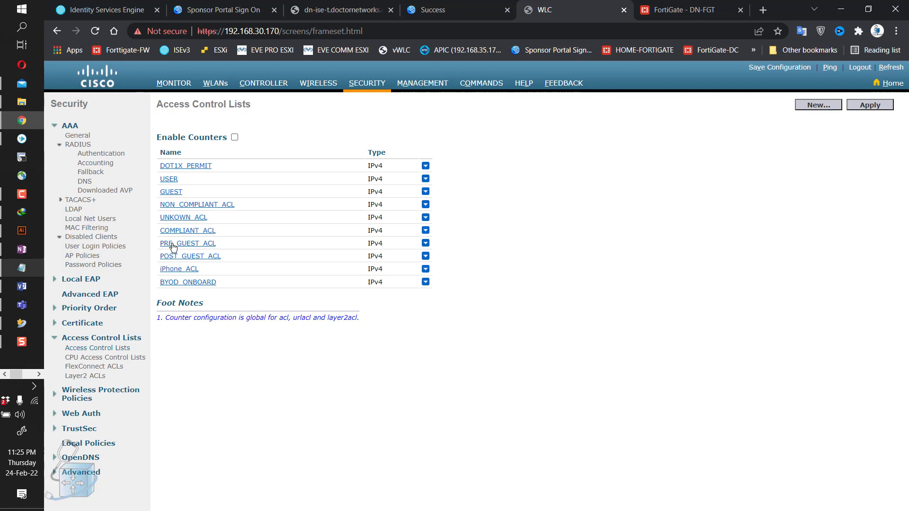
Step: Open PRE_GUEST_ACL to show its DNS, 192.168.35.188 and outbound-any permit rules
left_click(194, 243)
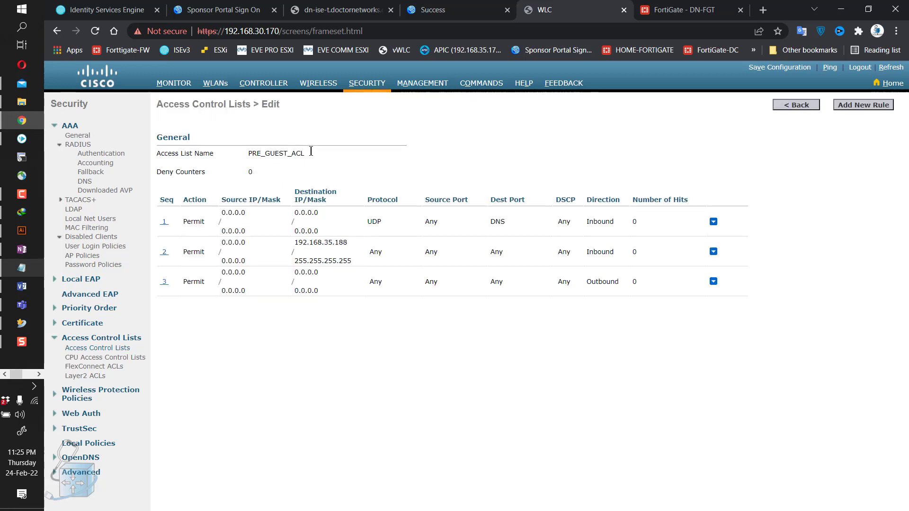
left_click_drag(311, 151, 240, 154)
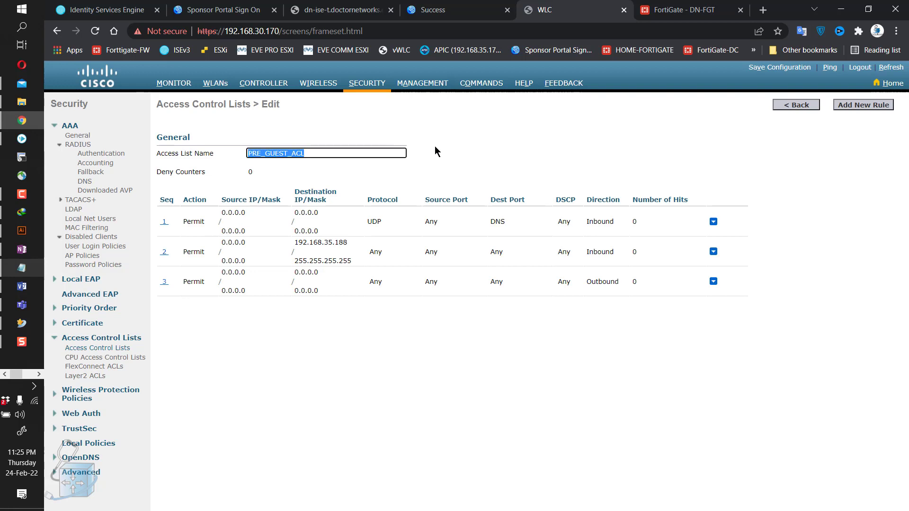
left_click(493, 151)
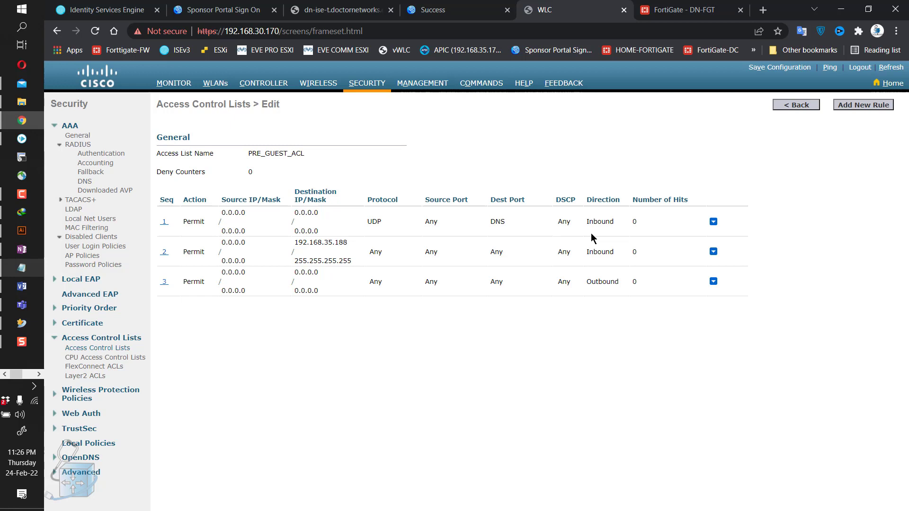
left_click(21, 27)
Step: Launch Epic Pen over the WLC page and select its pink pen tool
type("epic")
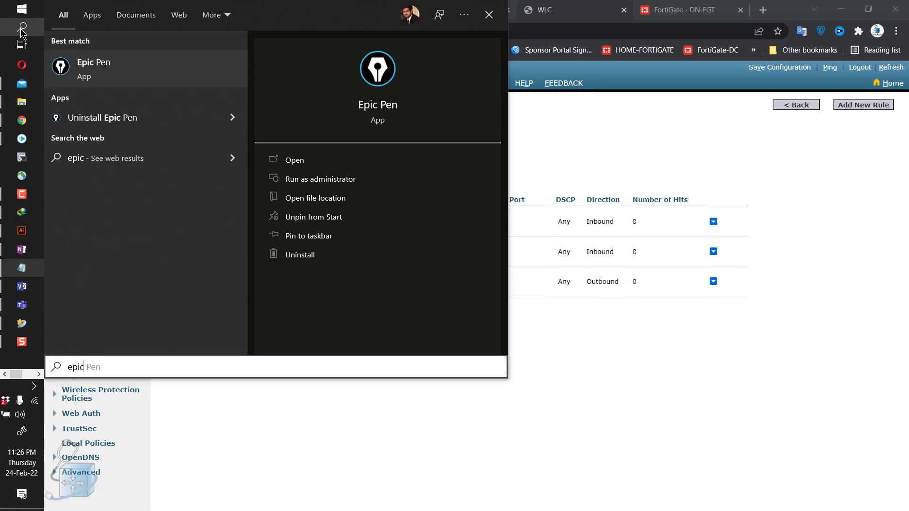
key("Return")
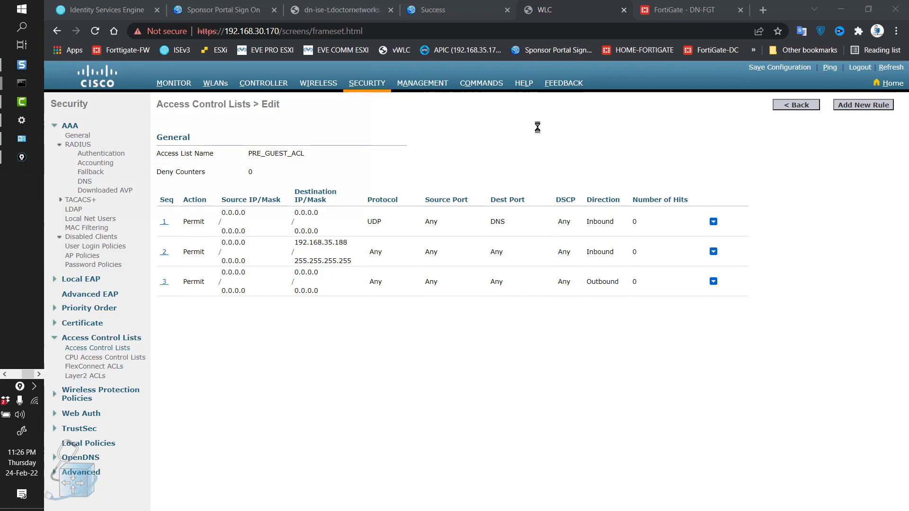
left_click(20, 387)
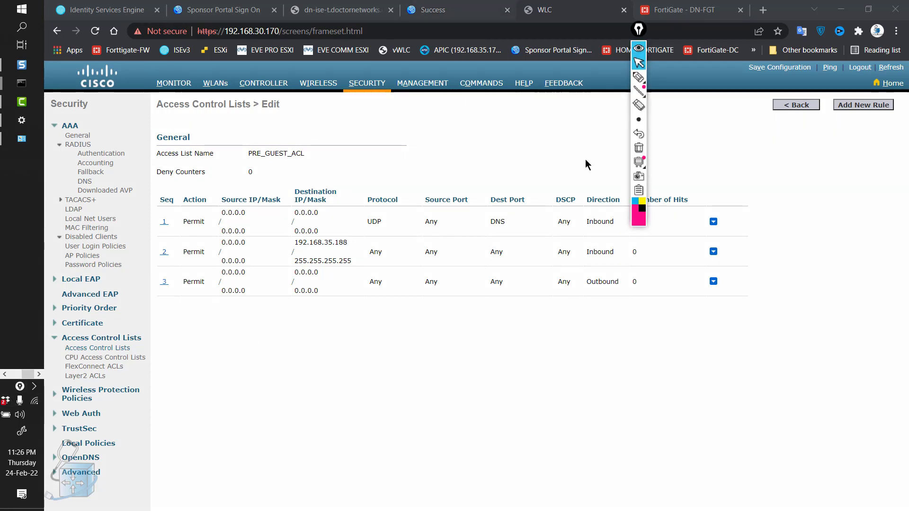
mouse_move(638, 77)
left_click(638, 76)
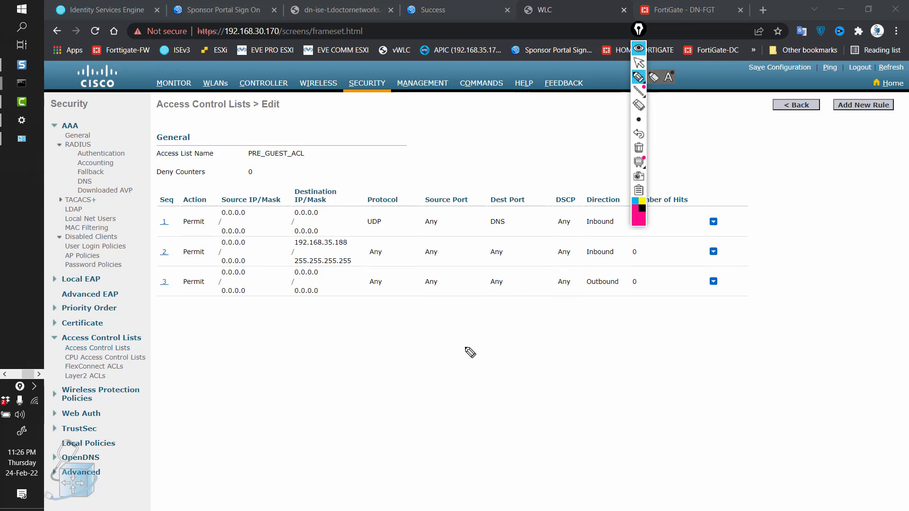
Step: Sketch the client, AP and network box, underlining the first rule's Inbound direction
mouse_move(479, 334)
left_mouse_down()
mouse_move(526, 384)
mouse_move(461, 338)
left_mouse_up()
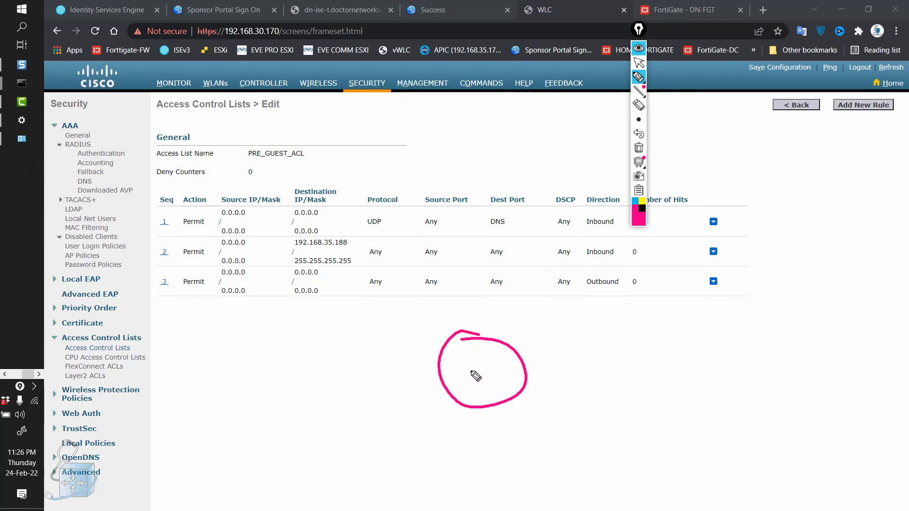
mouse_move(467, 374)
left_mouse_down()
mouse_move(465, 381)
mouse_move(482, 372)
mouse_move(483, 383)
left_mouse_up()
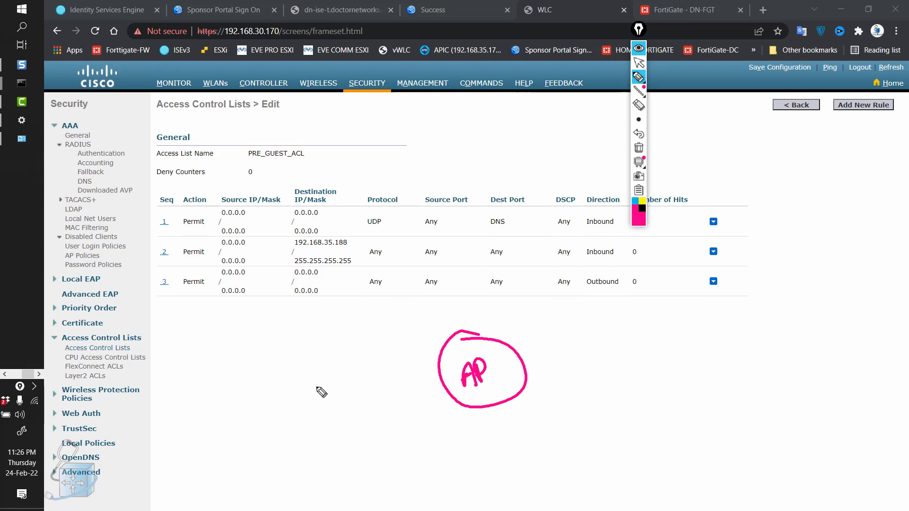
mouse_move(323, 375)
left_mouse_down()
mouse_move(314, 377)
mouse_move(325, 390)
mouse_move(314, 401)
mouse_move(324, 396)
left_mouse_up()
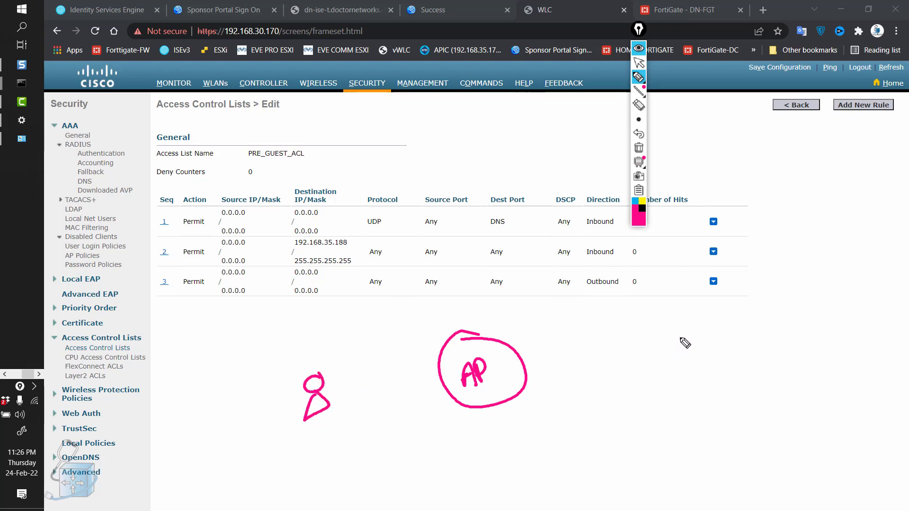
mouse_move(674, 339)
left_mouse_down()
mouse_move(720, 375)
mouse_move(627, 365)
mouse_move(674, 339)
left_mouse_up()
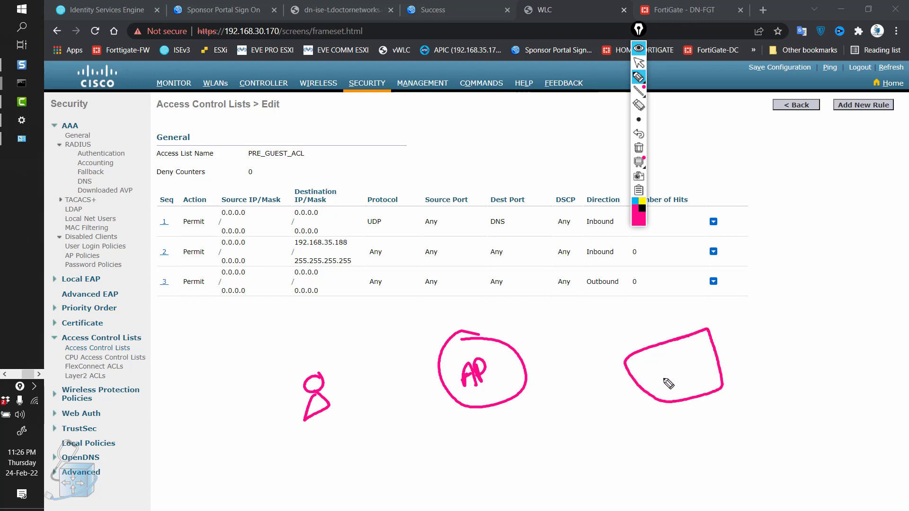
mouse_move(646, 382)
left_mouse_down()
mouse_move(661, 367)
mouse_move(680, 375)
mouse_move(701, 364)
left_mouse_up()
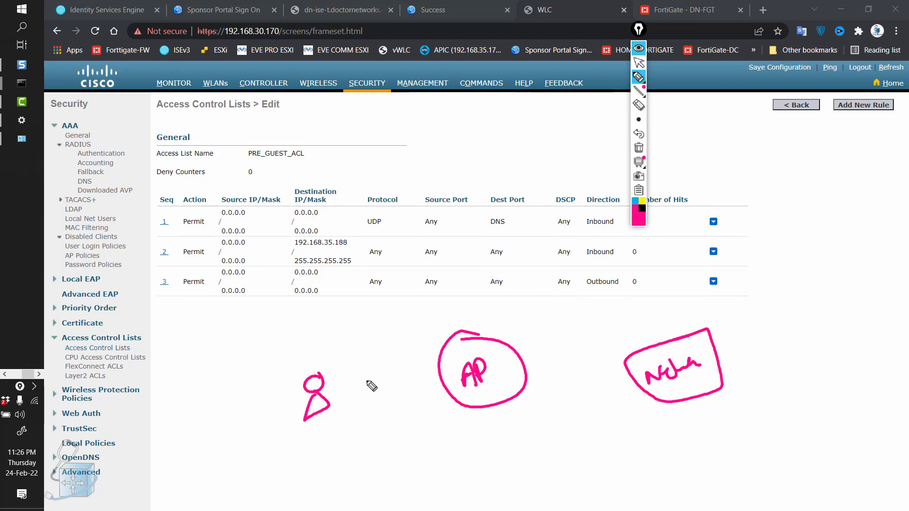
left_click_drag(579, 232, 618, 228)
left_click_drag(369, 411, 487, 391)
left_click_drag(474, 386, 476, 403)
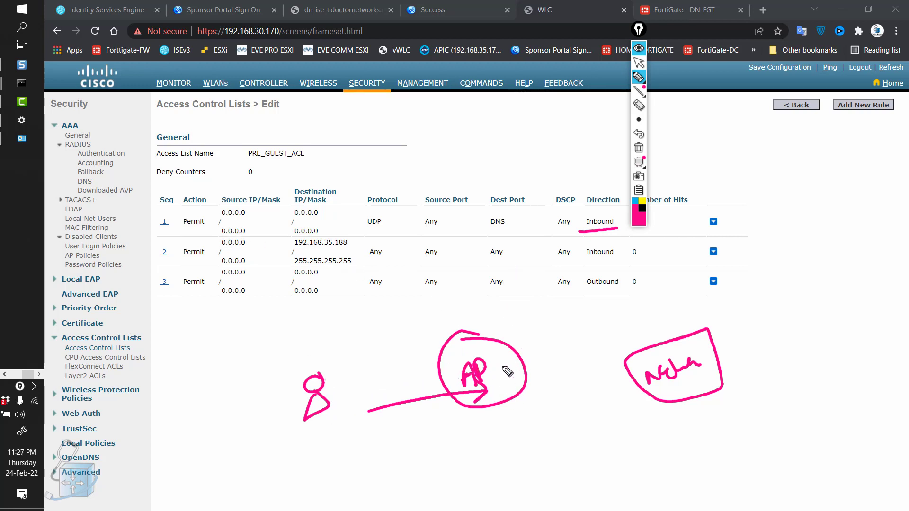
Step: Add DNS and ISE bubbles, marking the second Inbound, 192.168.35.188 and the third rule's Outbound
mouse_move(483, 331)
left_mouse_down()
mouse_move(523, 321)
mouse_move(523, 342)
mouse_move(578, 339)
mouse_move(607, 333)
mouse_move(627, 311)
left_mouse_up()
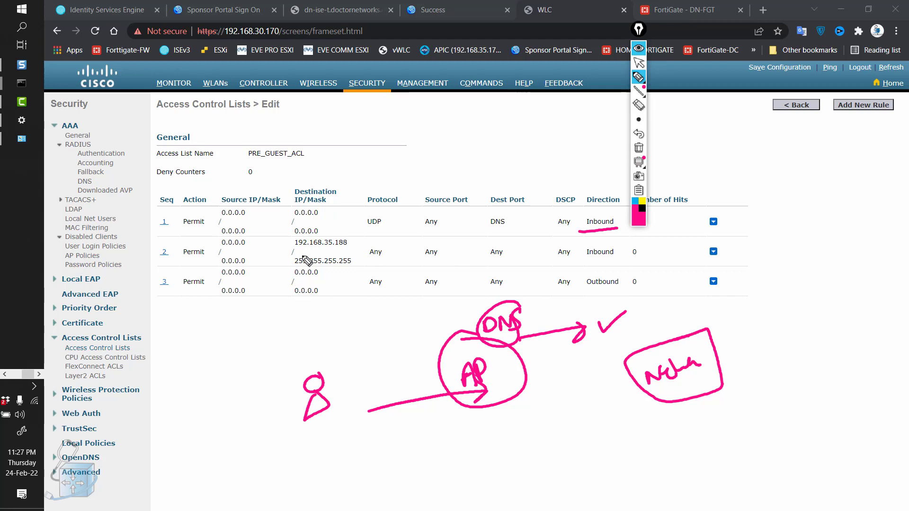
left_click_drag(584, 259, 620, 255)
mouse_move(337, 233)
left_mouse_down()
mouse_move(283, 265)
mouse_move(331, 236)
left_mouse_up()
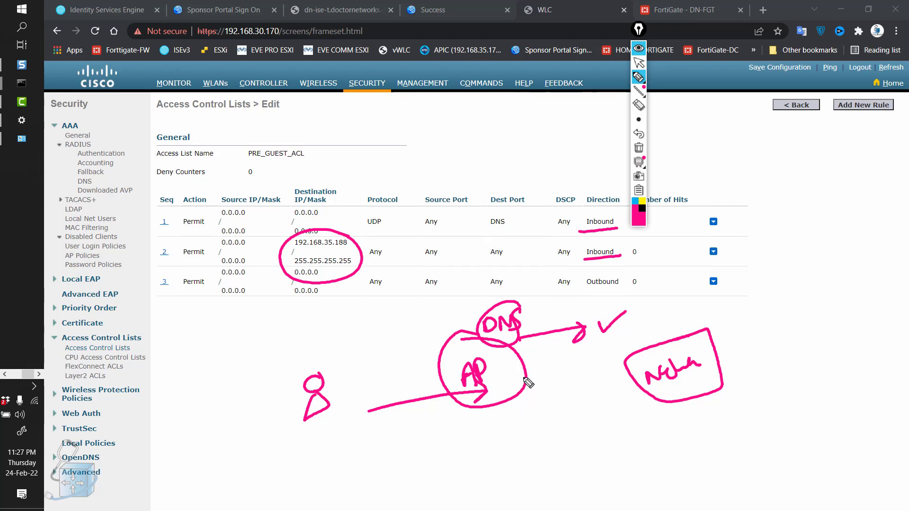
mouse_move(529, 349)
left_mouse_down()
mouse_move(525, 362)
mouse_move(551, 362)
mouse_move(562, 341)
mouse_move(541, 359)
left_mouse_up()
mouse_move(498, 394)
left_mouse_down()
mouse_move(570, 376)
mouse_move(562, 386)
left_mouse_up()
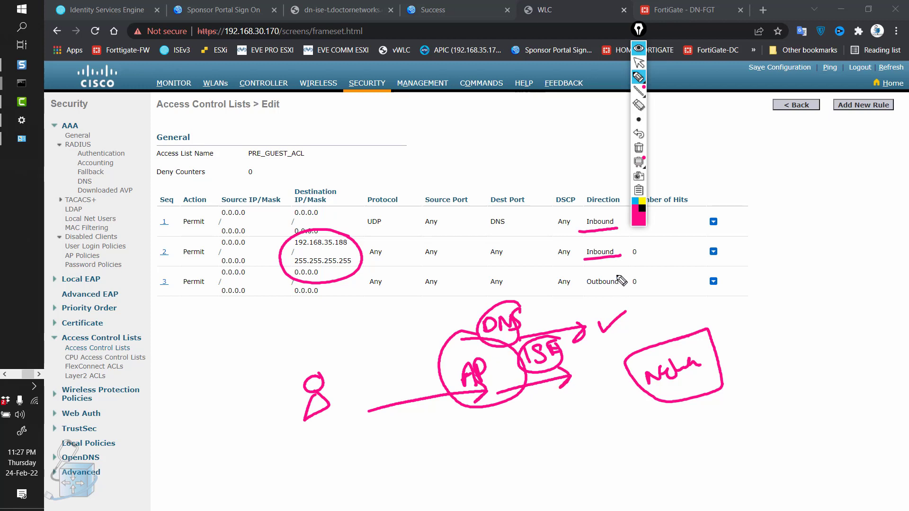
mouse_move(620, 277)
left_mouse_down()
mouse_move(611, 297)
mouse_move(601, 274)
left_mouse_up()
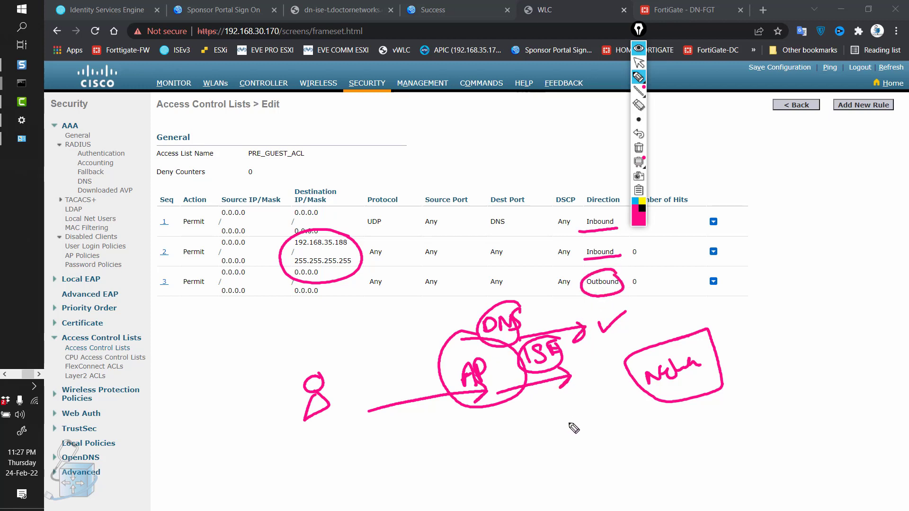
mouse_move(564, 416)
left_mouse_down()
mouse_move(457, 441)
mouse_move(471, 450)
left_mouse_up()
left_click_drag(450, 440, 457, 424)
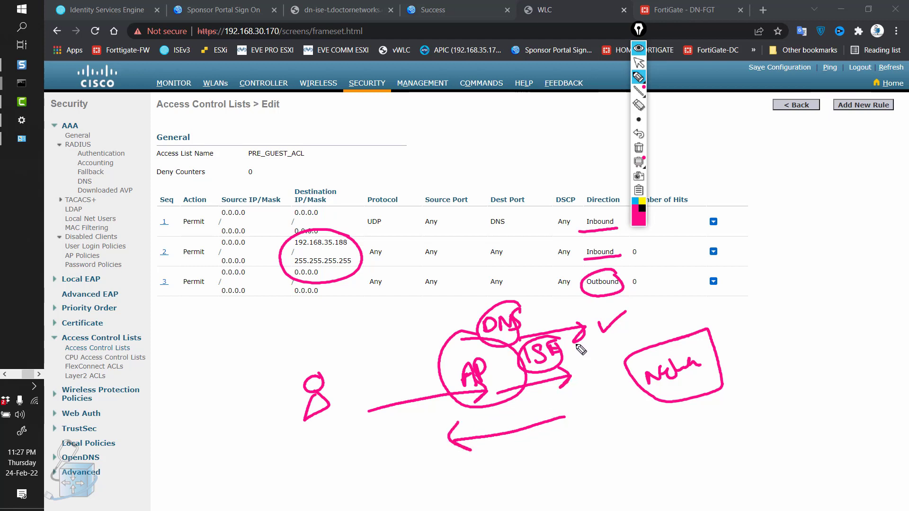
Step: Finish the diagram with return arrow, device screen, circled DNS, ISE address and Permit entries
mouse_move(526, 297)
left_mouse_down()
mouse_move(516, 362)
mouse_move(521, 303)
left_mouse_up()
mouse_move(571, 334)
left_mouse_down()
mouse_move(615, 372)
mouse_move(509, 443)
mouse_move(503, 429)
left_mouse_up()
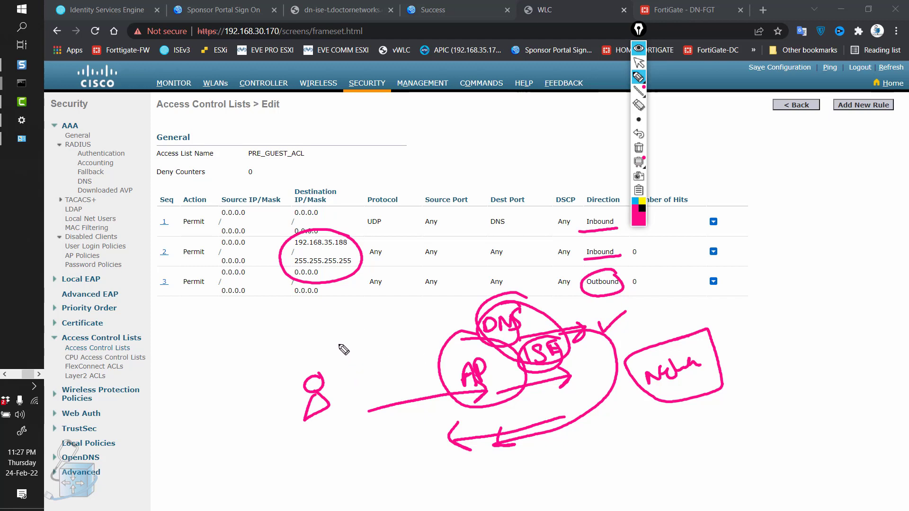
mouse_move(338, 338)
left_mouse_down()
mouse_move(335, 329)
mouse_move(391, 319)
mouse_move(376, 377)
mouse_move(337, 373)
mouse_move(336, 364)
left_mouse_up()
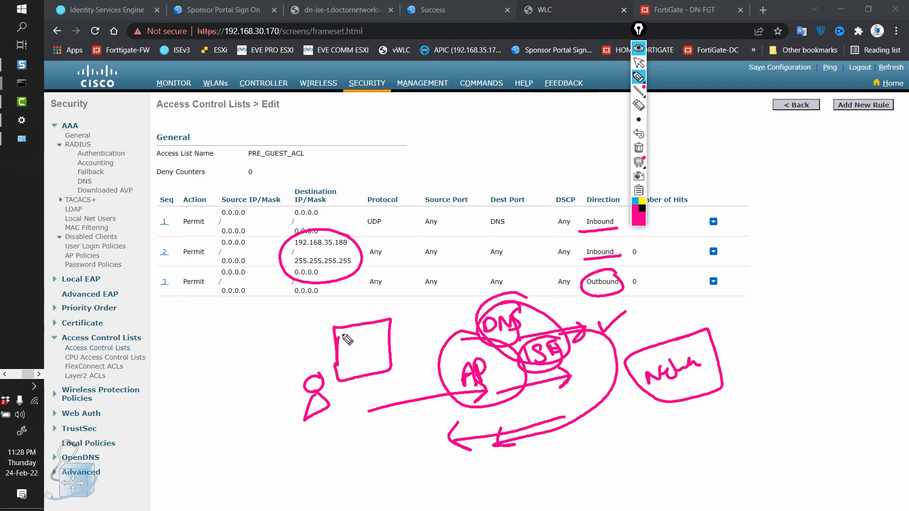
mouse_move(340, 343)
left_mouse_down()
mouse_move(340, 331)
mouse_move(379, 323)
mouse_move(389, 338)
mouse_move(342, 348)
mouse_move(351, 366)
mouse_move(358, 351)
mouse_move(381, 366)
mouse_move(353, 368)
mouse_move(365, 358)
left_mouse_up()
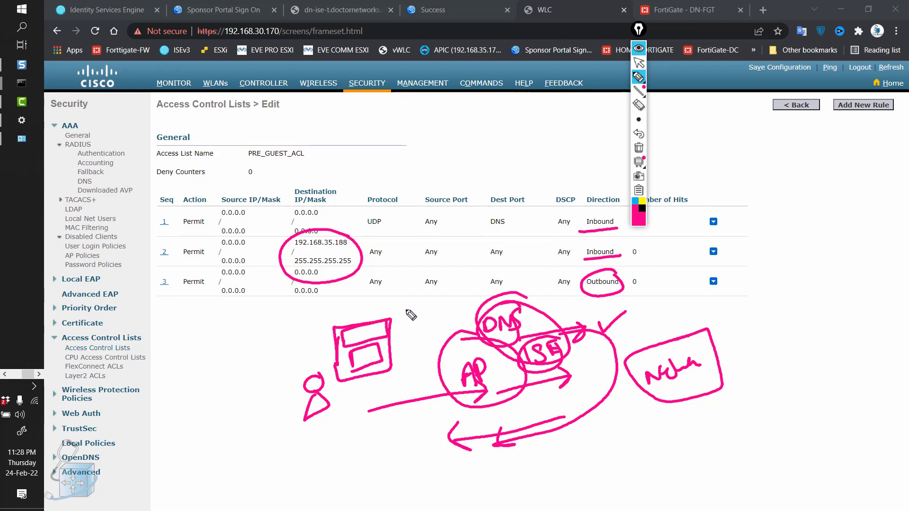
mouse_move(408, 310)
left_mouse_down()
mouse_move(412, 324)
mouse_move(424, 312)
mouse_move(428, 325)
left_mouse_up()
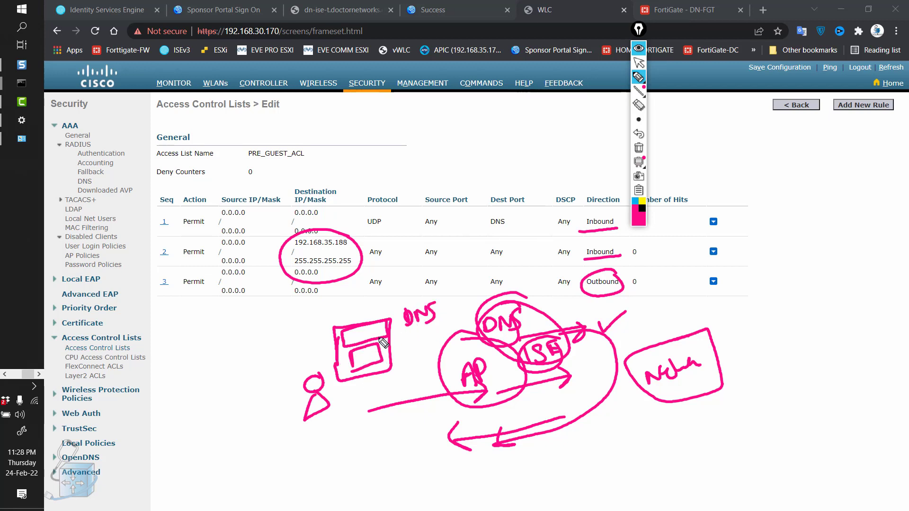
mouse_move(435, 306)
left_mouse_down()
mouse_move(406, 330)
mouse_move(434, 308)
left_mouse_up()
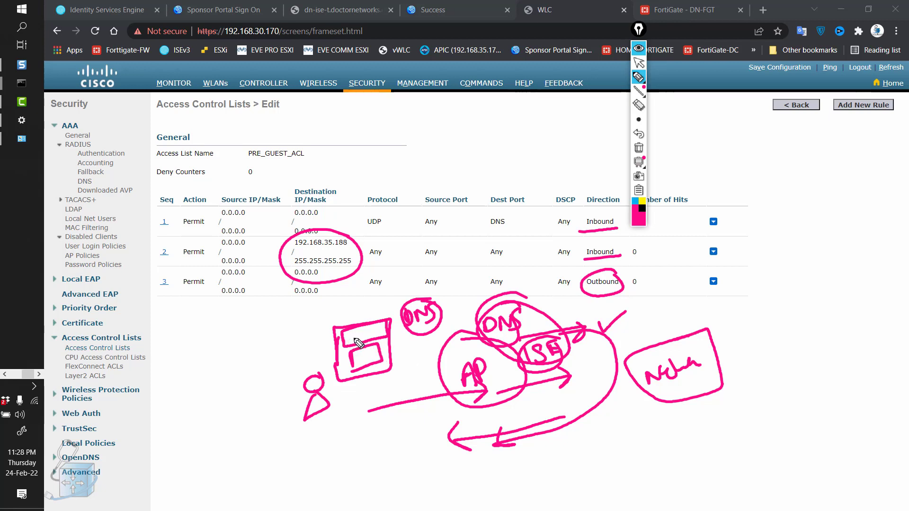
left_click_drag(440, 314, 456, 301)
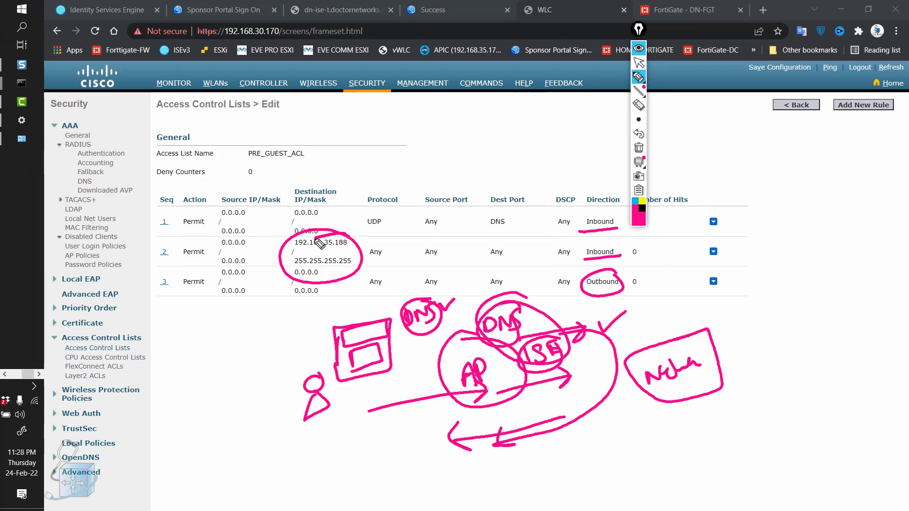
mouse_move(318, 269)
left_mouse_down()
mouse_move(368, 245)
mouse_move(299, 244)
mouse_move(315, 278)
mouse_move(356, 264)
left_mouse_up()
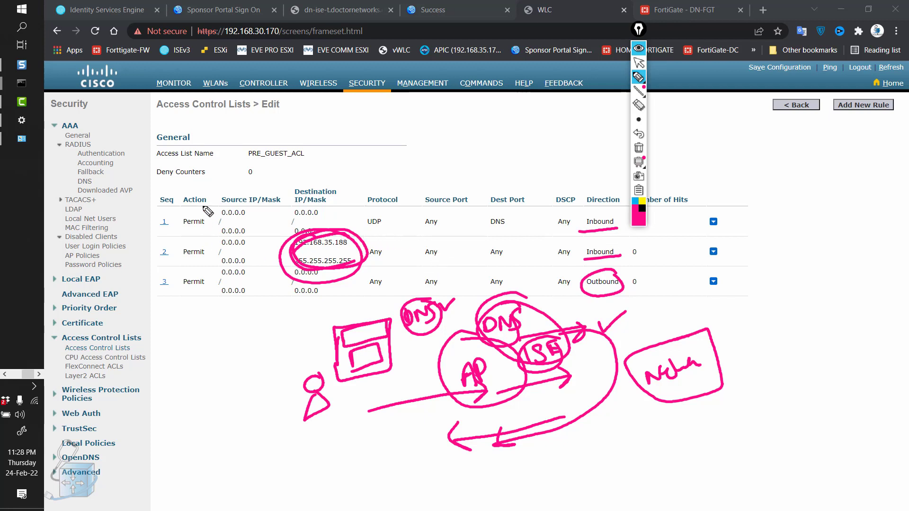
mouse_move(204, 205)
left_mouse_down()
mouse_move(173, 244)
mouse_move(192, 303)
mouse_move(215, 244)
mouse_move(201, 204)
left_mouse_up()
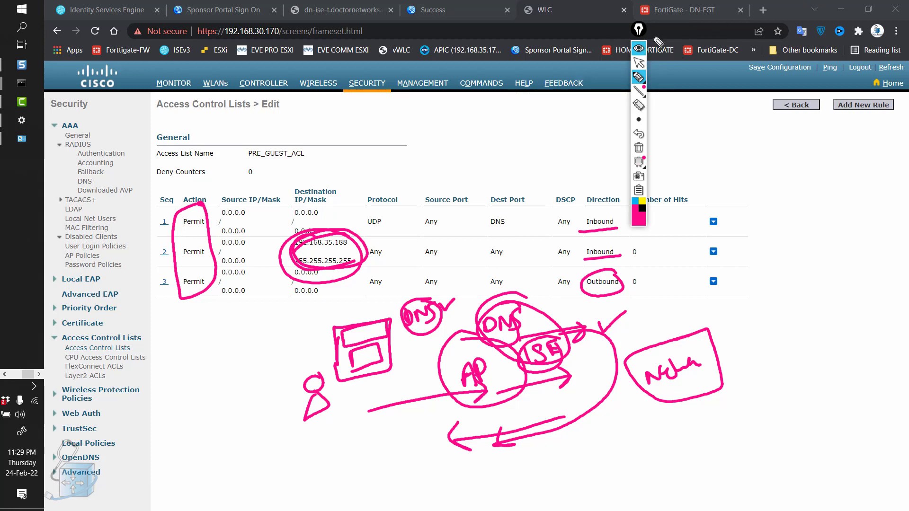
Step: Clear all Epic Pen annotations, copy the PRE_GUEST_ACL name, and return to Cisco ISE
left_click(638, 30)
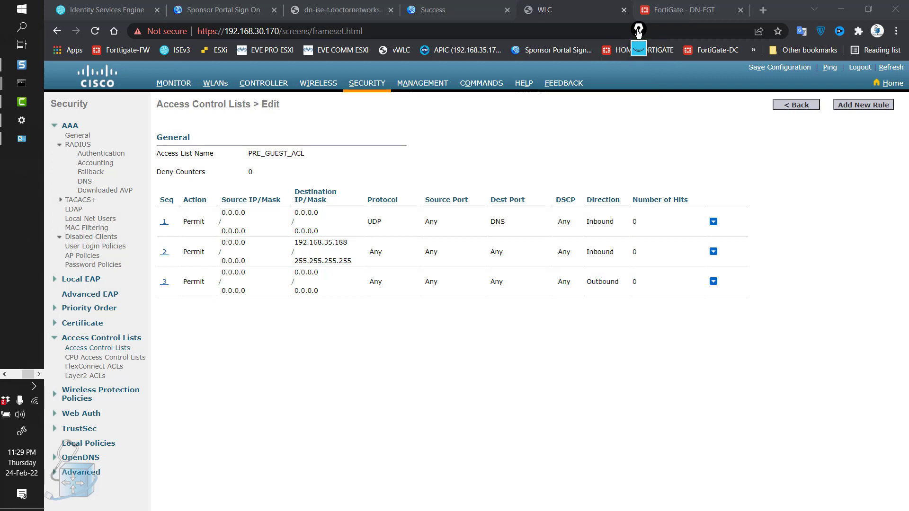
mouse_move(639, 30)
left_mouse_down()
mouse_move(825, 142)
mouse_move(883, 156)
left_mouse_up()
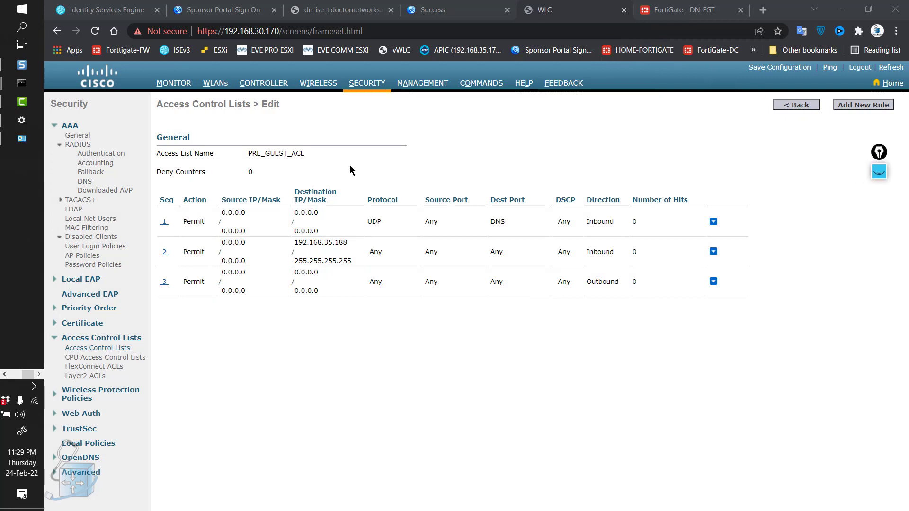
left_click_drag(312, 154, 243, 157)
key("ctrl+c")
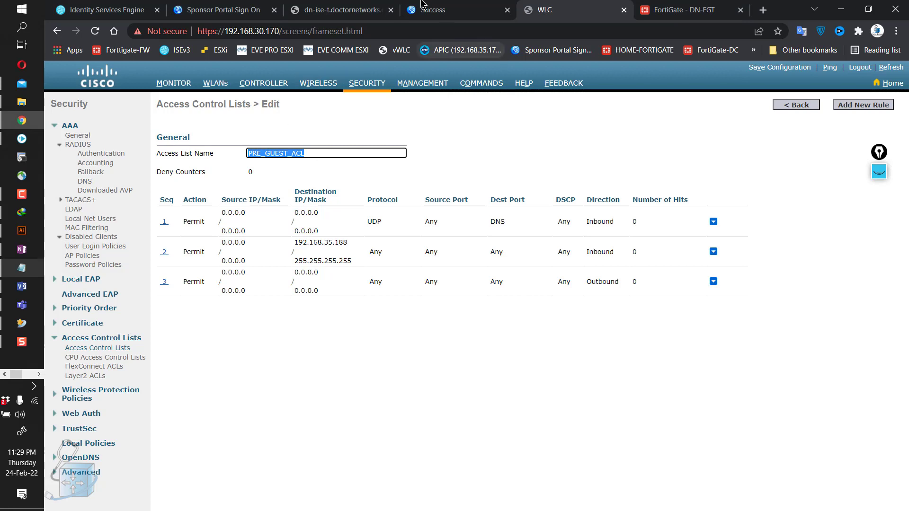
left_click(142, 10)
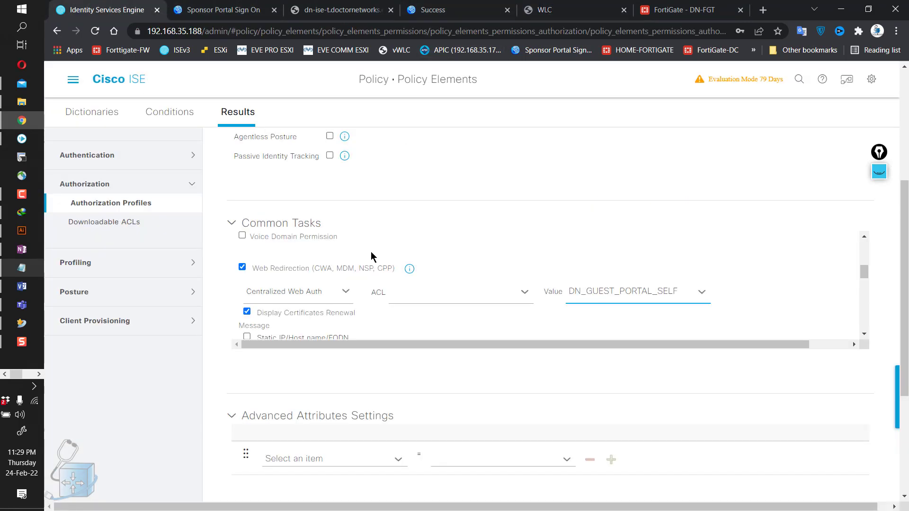
Step: Paste PRE_GUEST_ACL into the web redirection ACL field
left_click(419, 290)
key("ctrl+v")
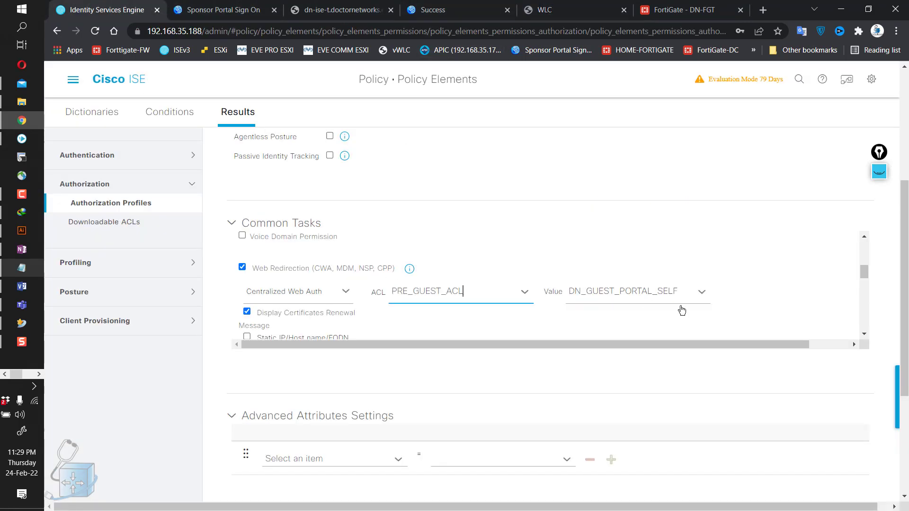
left_click_drag(865, 272, 864, 325)
scroll(468, 385, "down", 4)
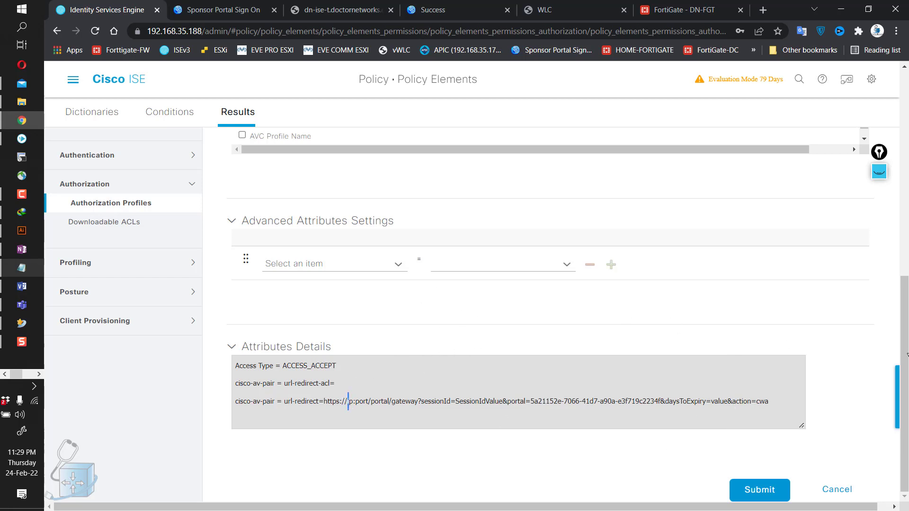
scroll(348, 401, "up", 5)
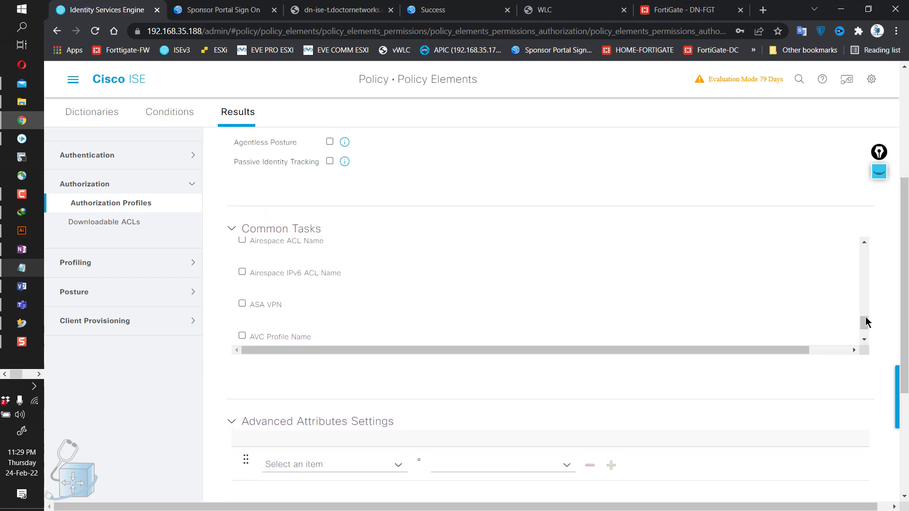
left_click_drag(865, 322, 868, 284)
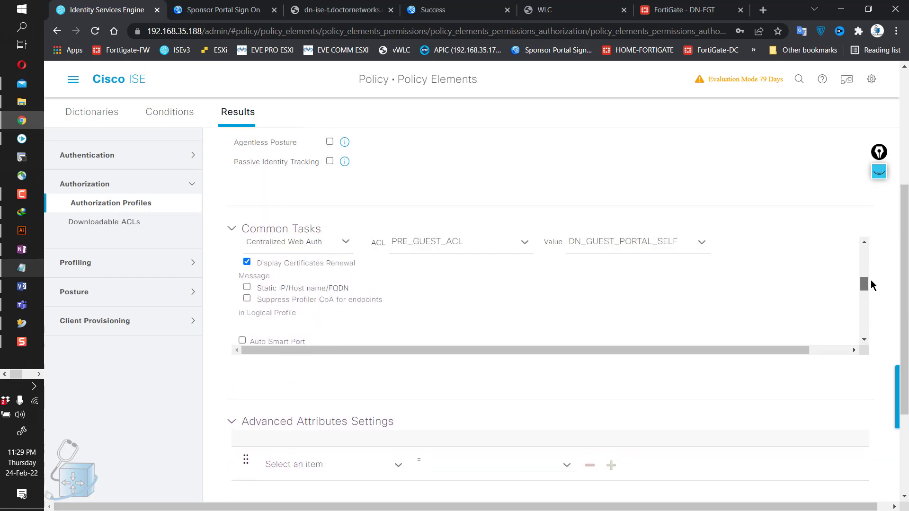
Step: Leave Static IP/Host name/FQDN off and submit the DN_GUEST_REGISTRATION profile
left_click(247, 286)
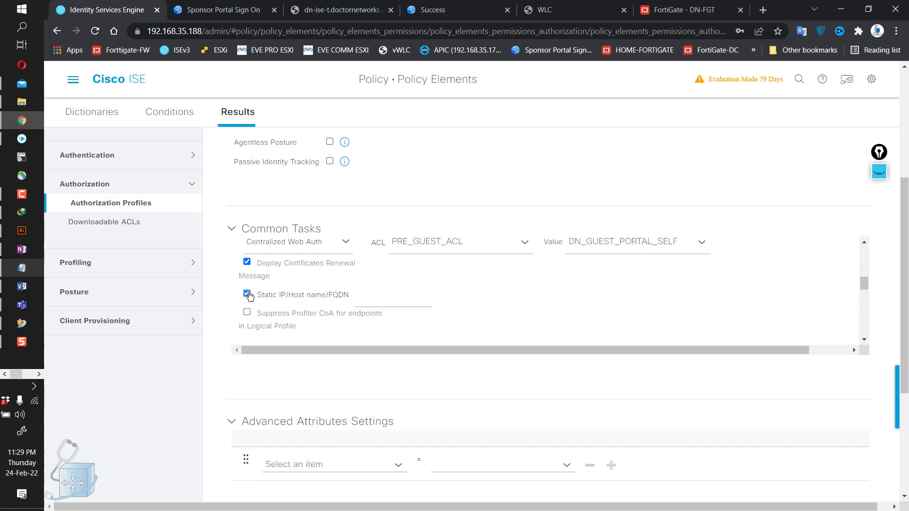
left_click(248, 295)
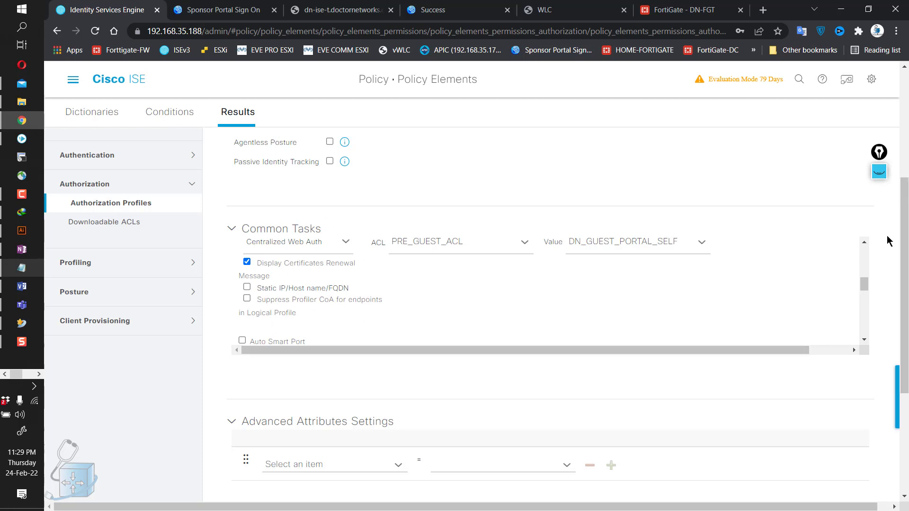
scroll(904, 246, "down", 3)
scroll(903, 222, "up", 2)
scroll(903, 218, "down", 3)
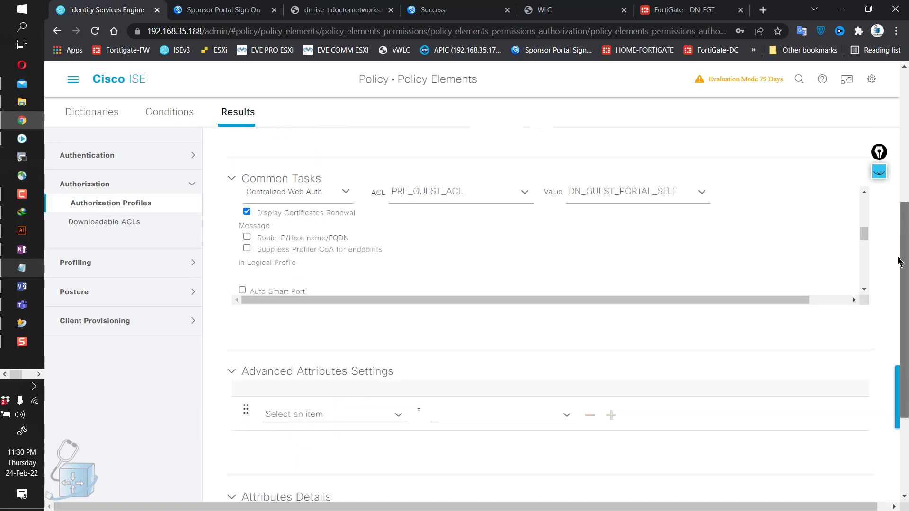
scroll(903, 329, "up", 3)
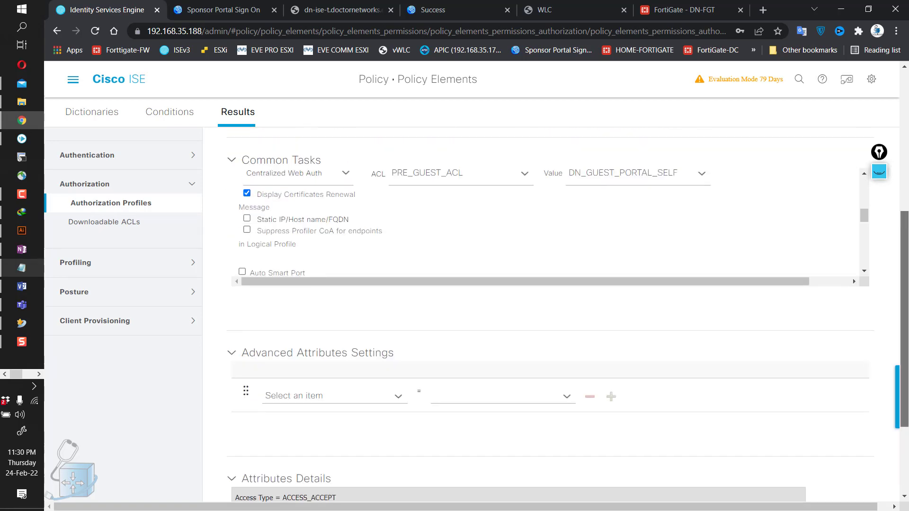
scroll(903, 330, "down", 3)
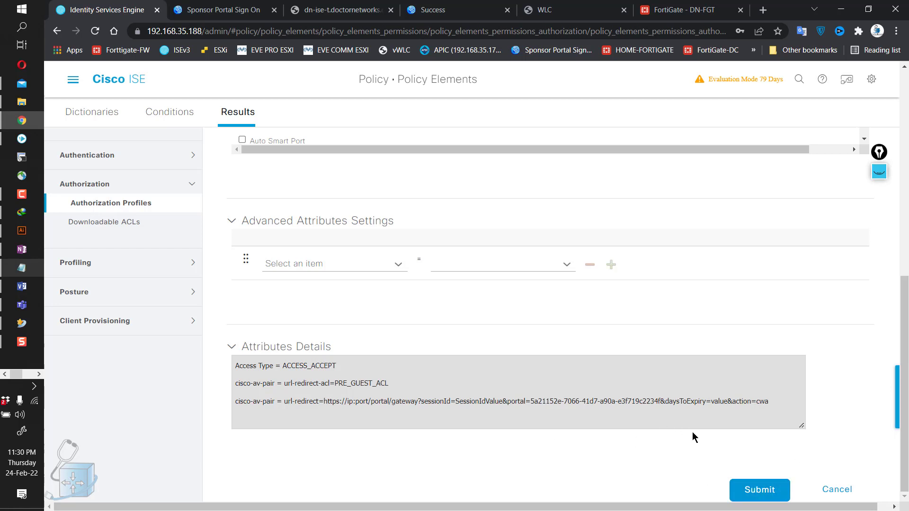
left_click(759, 489)
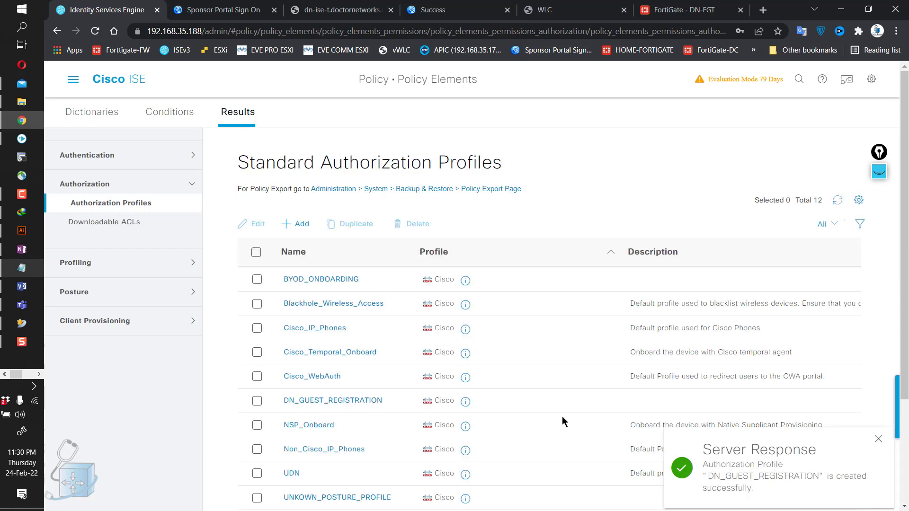
Step: Start a new authorization profile named 'DN' and enable Airspace ACL Name
scroll(904, 332, "down", 2)
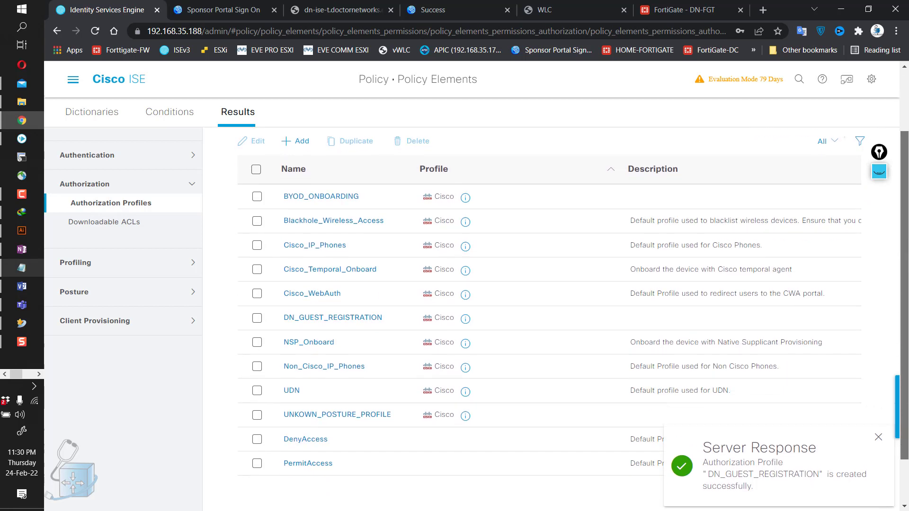
scroll(255, 379, "down", 1)
scroll(255, 378, "up", 1)
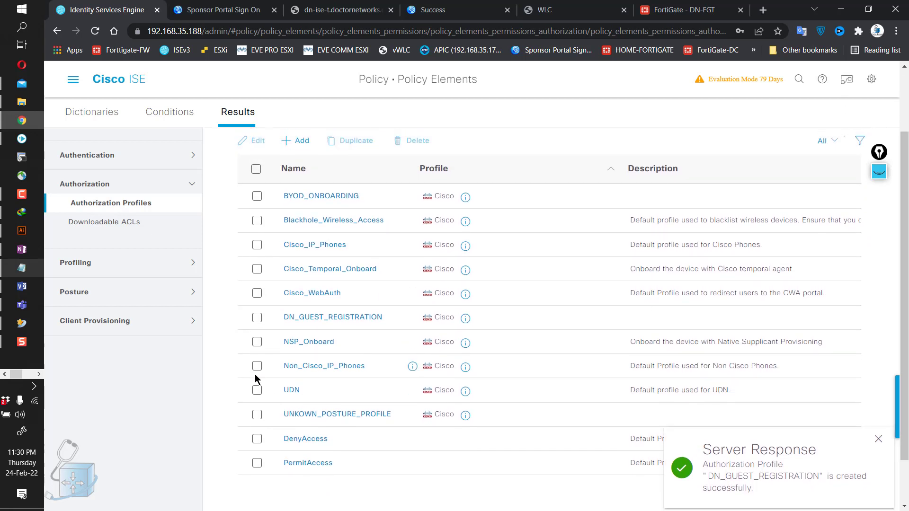
left_click(302, 141)
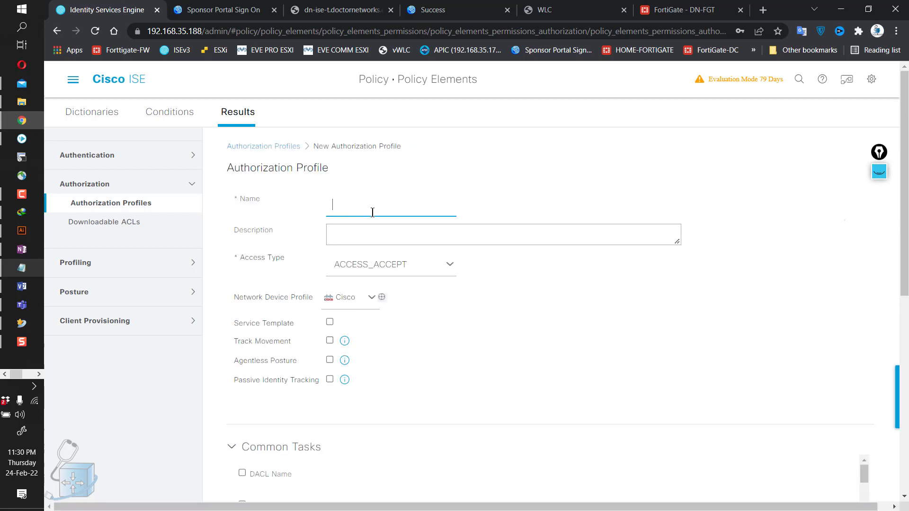
type("DN_GUEST_ALLOWED")
left_click_drag(902, 141, 858, 312)
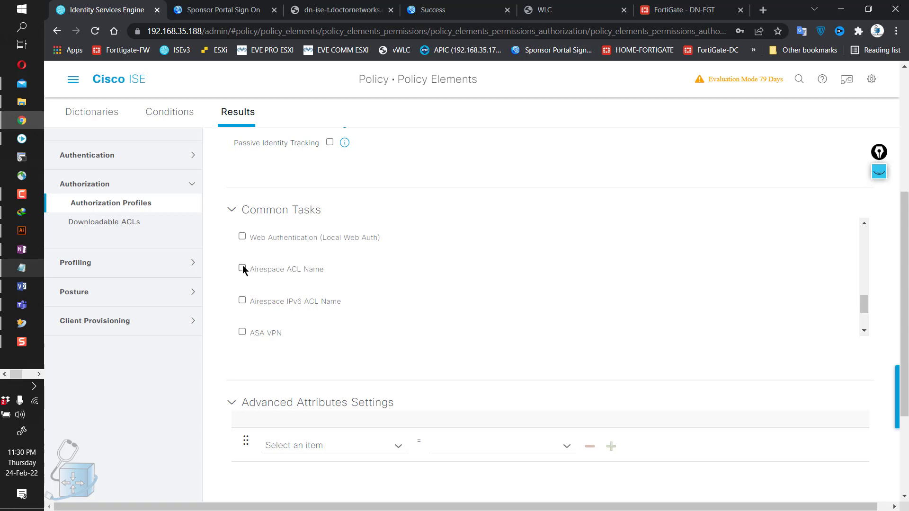
left_click(242, 269)
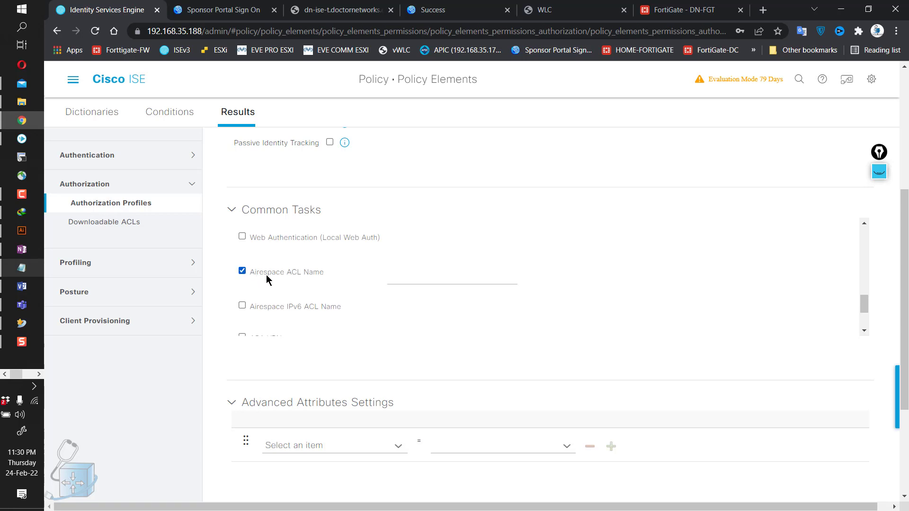
Step: Open POST_GUEST_ACL on the WLC, pointing out its Deny ICMP to 4.2.2.2 and Permit any rules
left_click(558, 13)
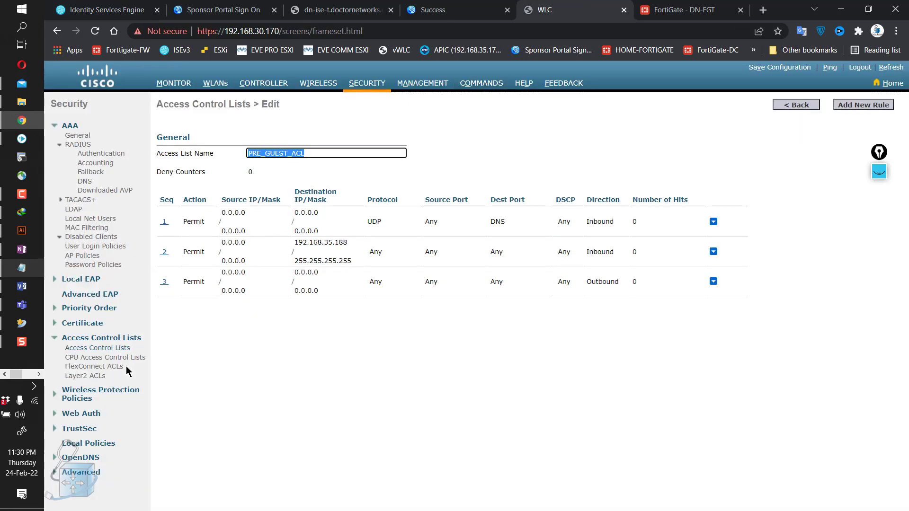
left_click(105, 349)
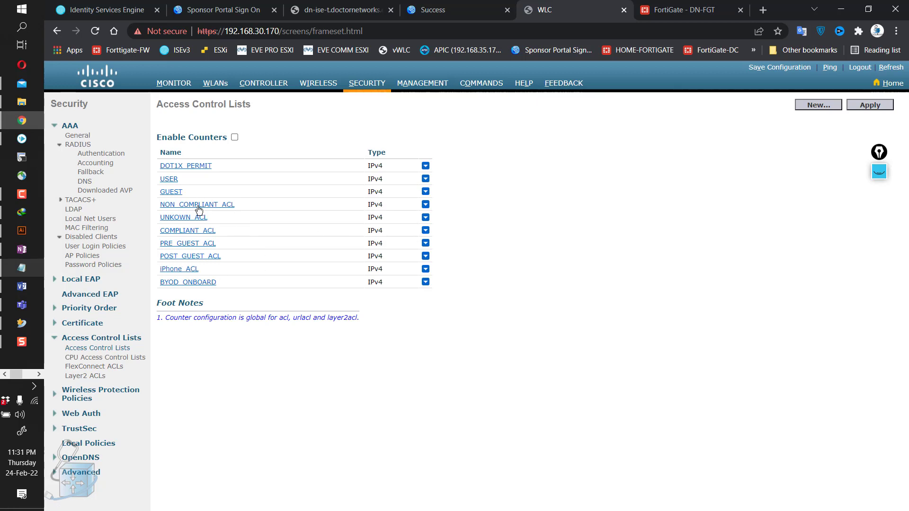
left_click(204, 256)
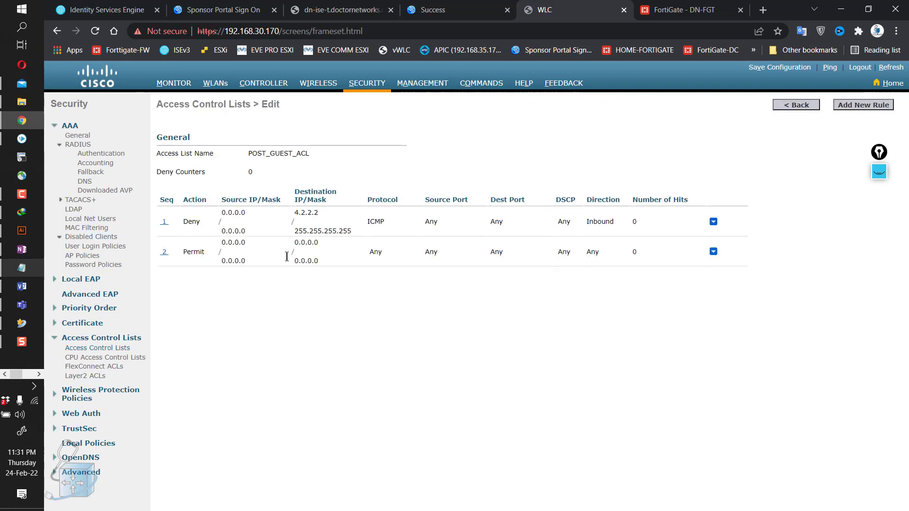
left_click_drag(582, 263, 168, 257)
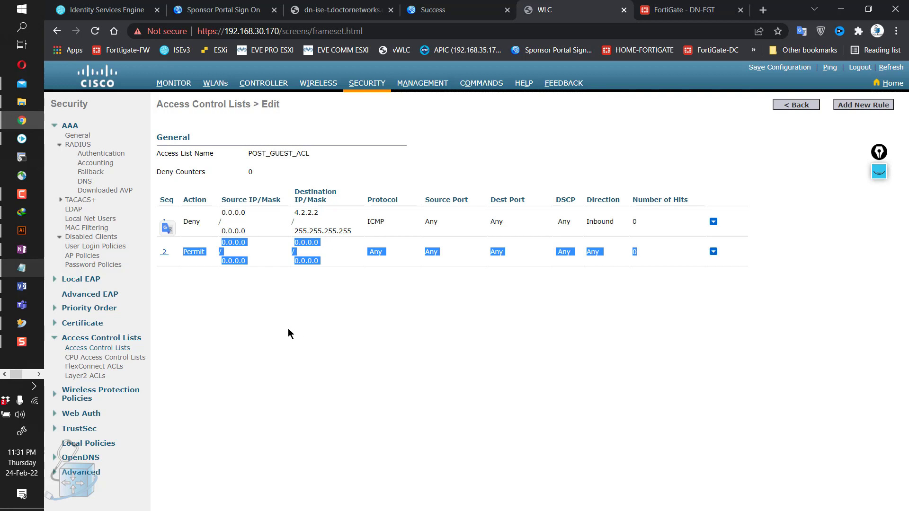
left_click(259, 238)
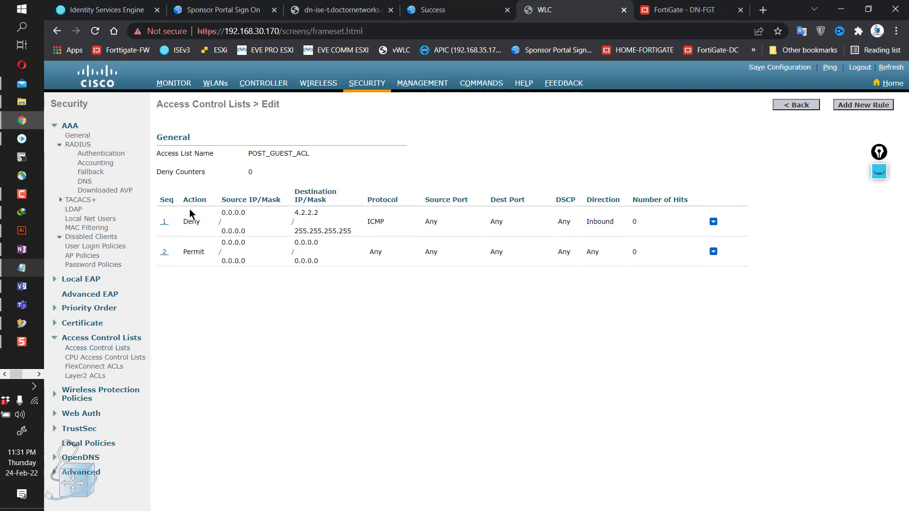
left_click_drag(189, 209, 399, 225)
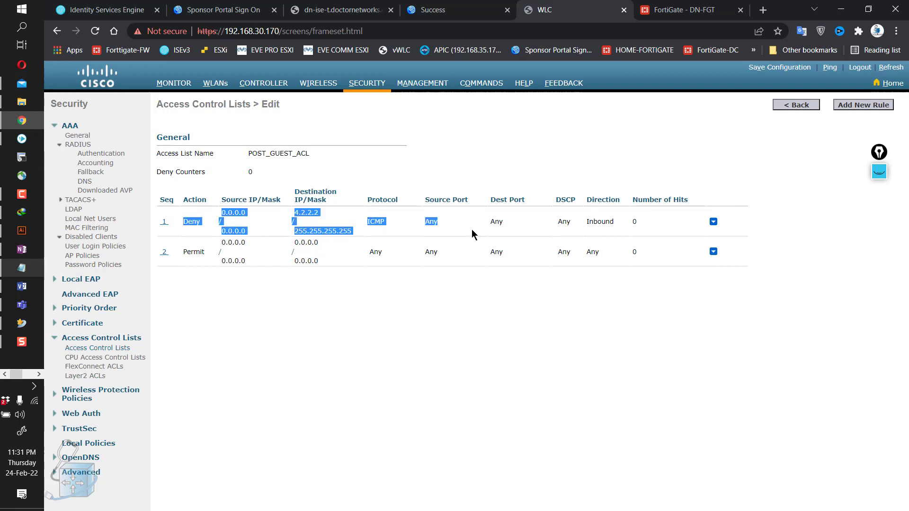
left_click(394, 283)
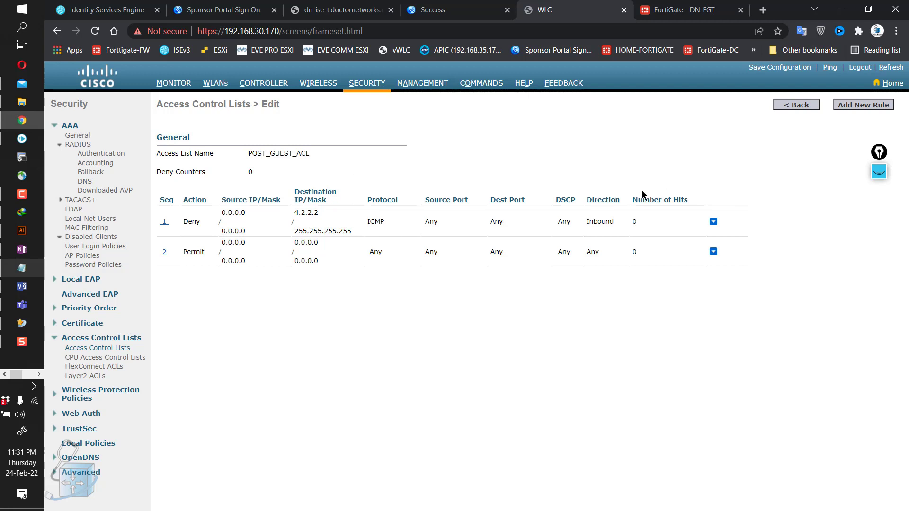
Step: Copy the POST_GUEST_ACL name and return to the Cisco ISE page
left_click_drag(309, 157, 243, 157)
key("ctrl+c")
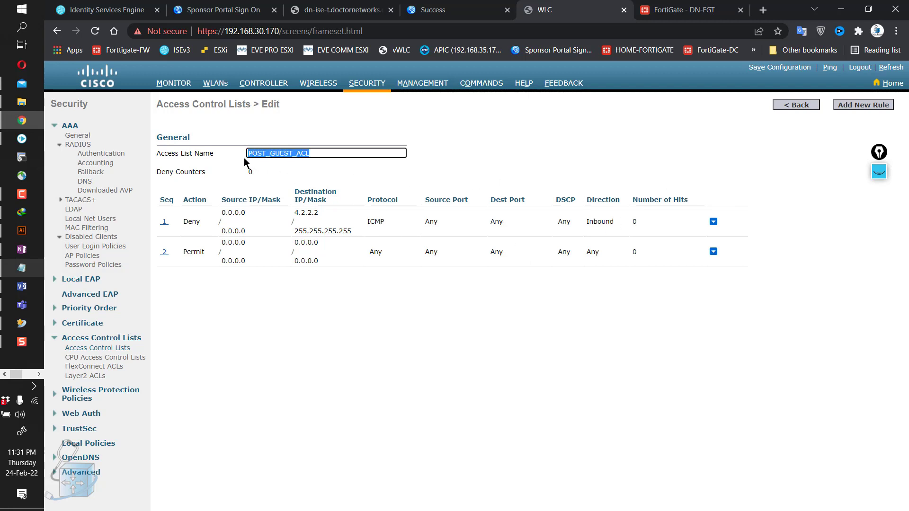
left_click(222, 7)
left_click(139, 6)
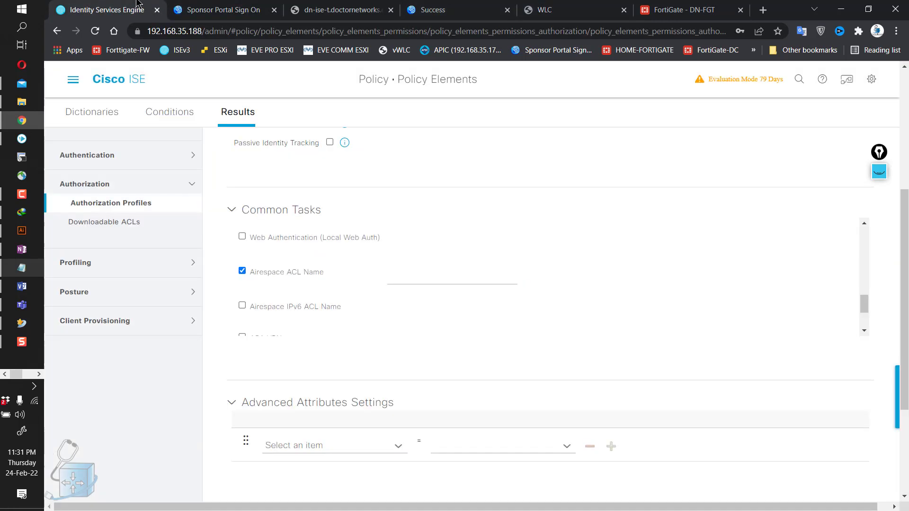
Step: Paste POST_GUEST_ACL as the Airspace ACL Name and submit DN_GUEST_ALLOWED
left_click(415, 279)
key("ctrl+v")
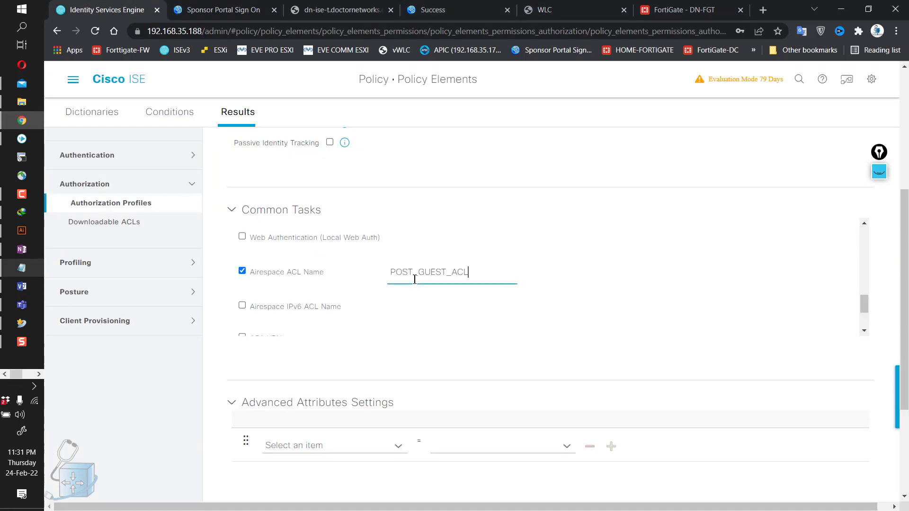
left_click_drag(905, 225, 905, 307)
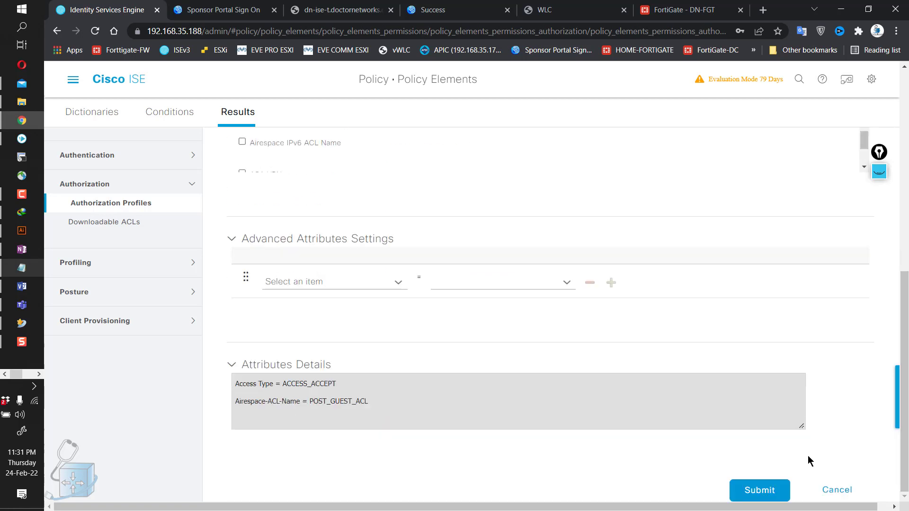
left_click(759, 491)
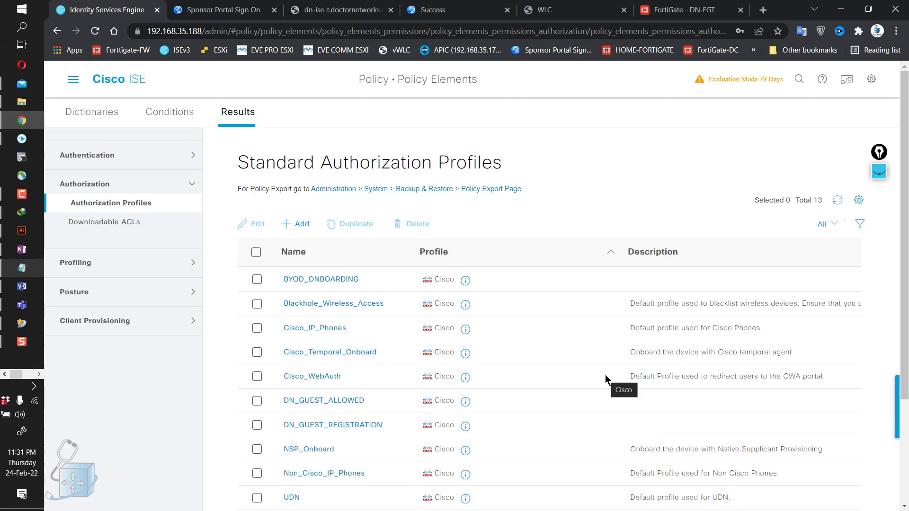
Step: Review Default Network Access allowed protocols: PAP/ASCII, EAP-MD5, EAP-TLS, PEAP and TEAP enabled
left_click(191, 155)
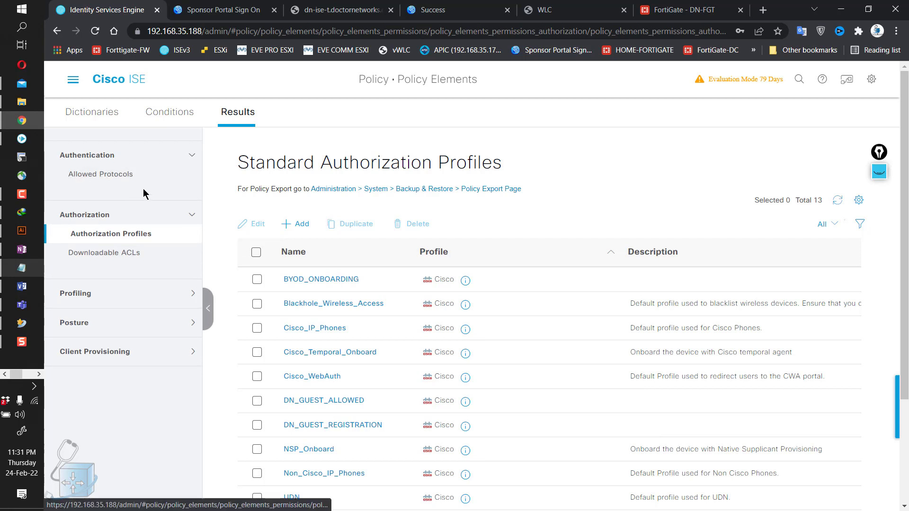
left_click(141, 175)
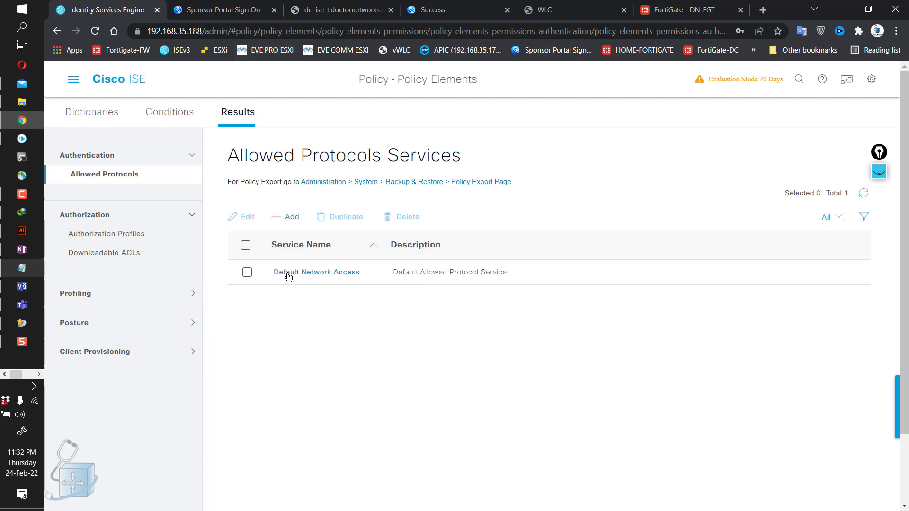
left_click(302, 277)
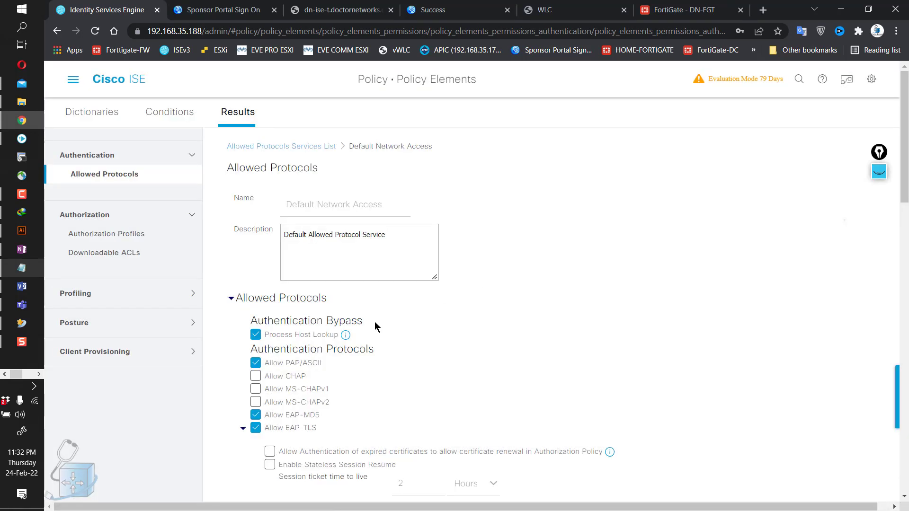
scroll(904, 133, "down", 1)
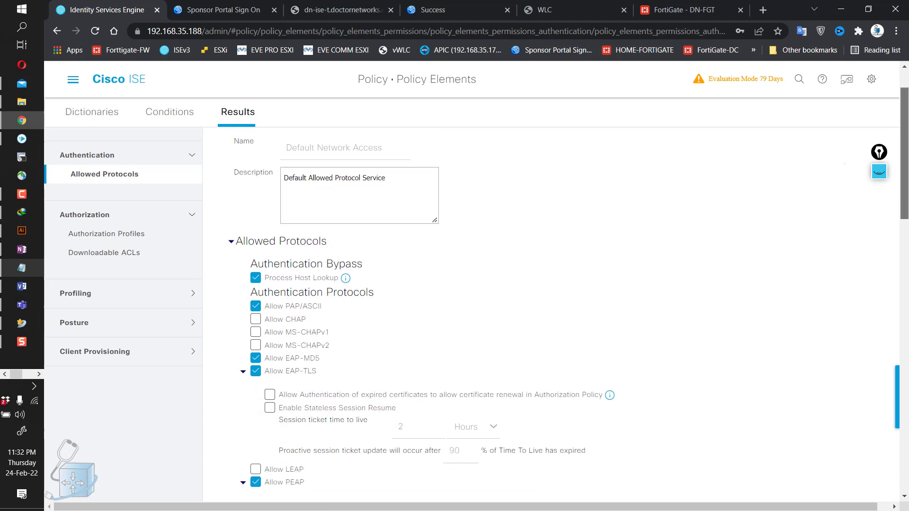
scroll(549, 313, "down", 2)
scroll(549, 313, "up", 1)
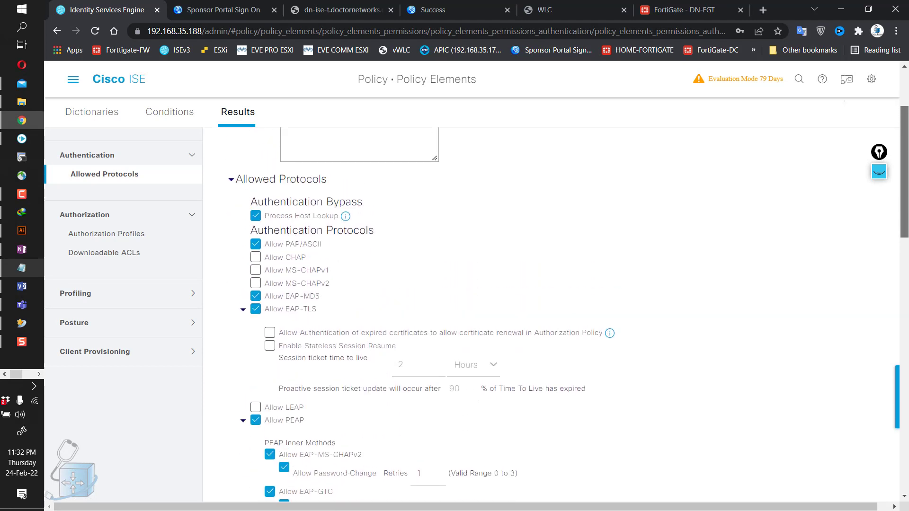
left_click_drag(906, 168, 900, 128)
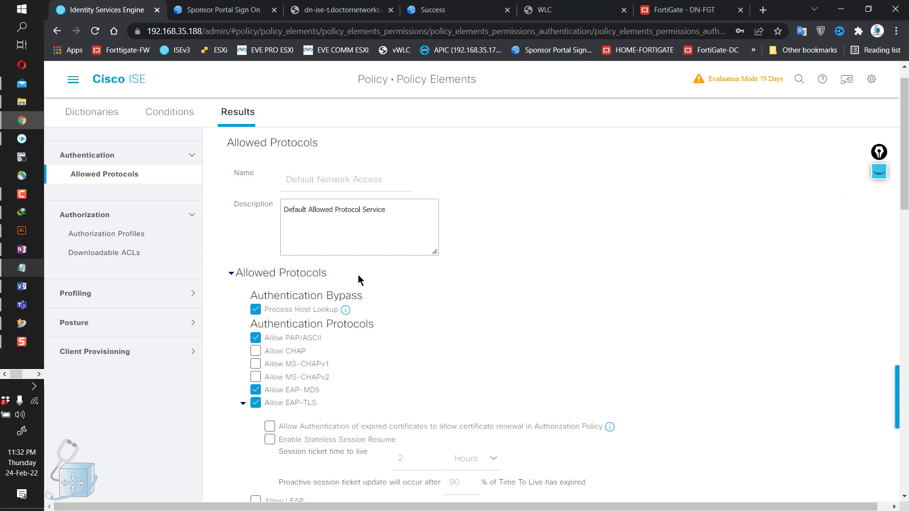
left_click_drag(904, 171, 905, 189)
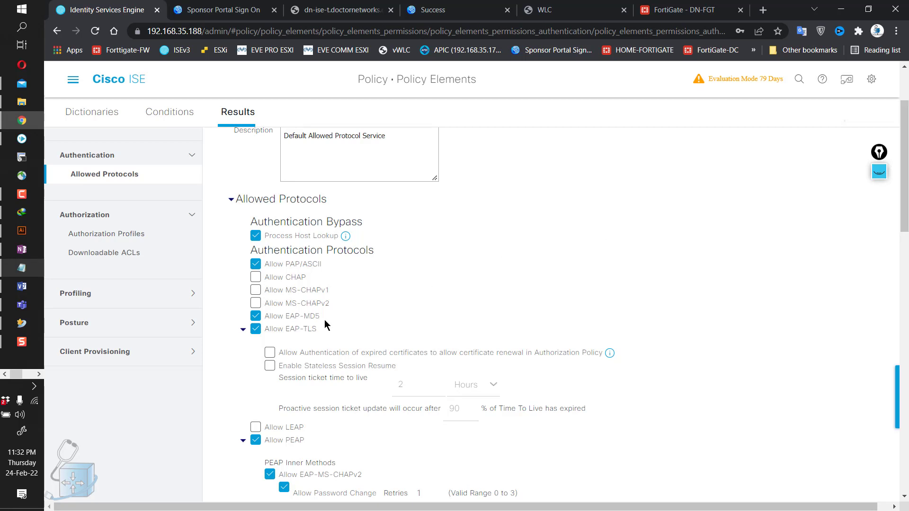
left_click_drag(904, 124, 904, 96)
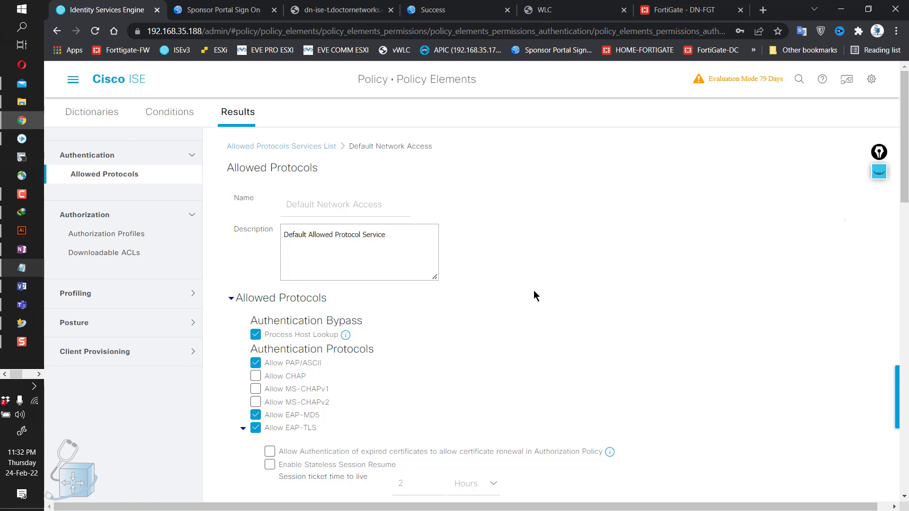
left_click_drag(904, 142, 904, 435)
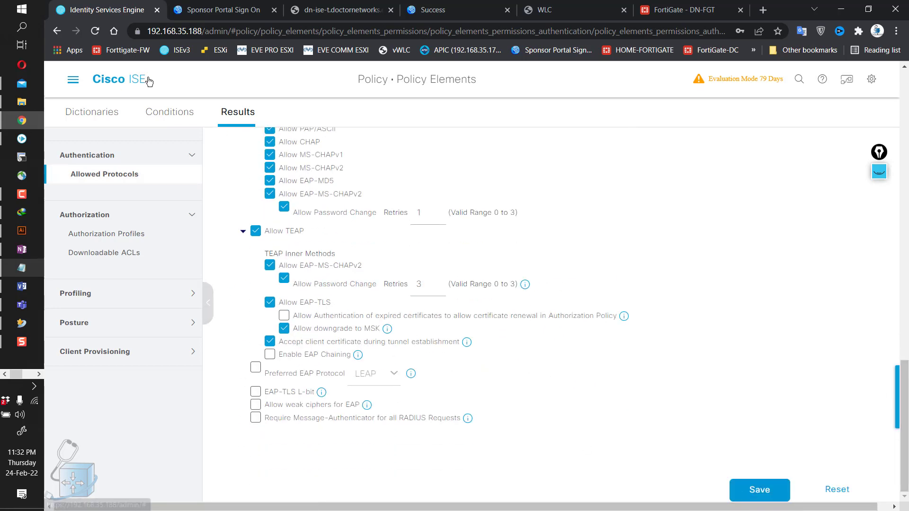
Step: Go to Policy Sets and expand the GUEST_ACCESS policy set's Authorization Policy
left_click(73, 82)
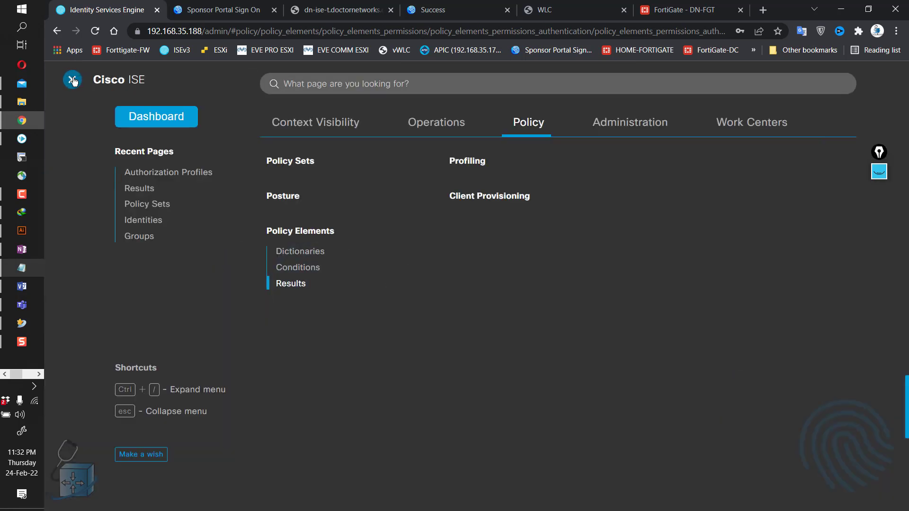
left_click(73, 81)
left_click(73, 81)
left_click(289, 163)
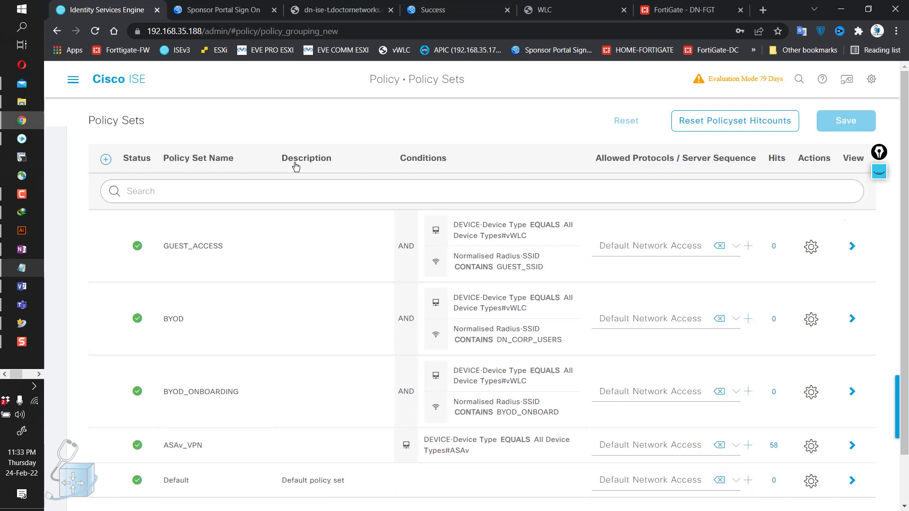
scroll(535, 182, "down", 1)
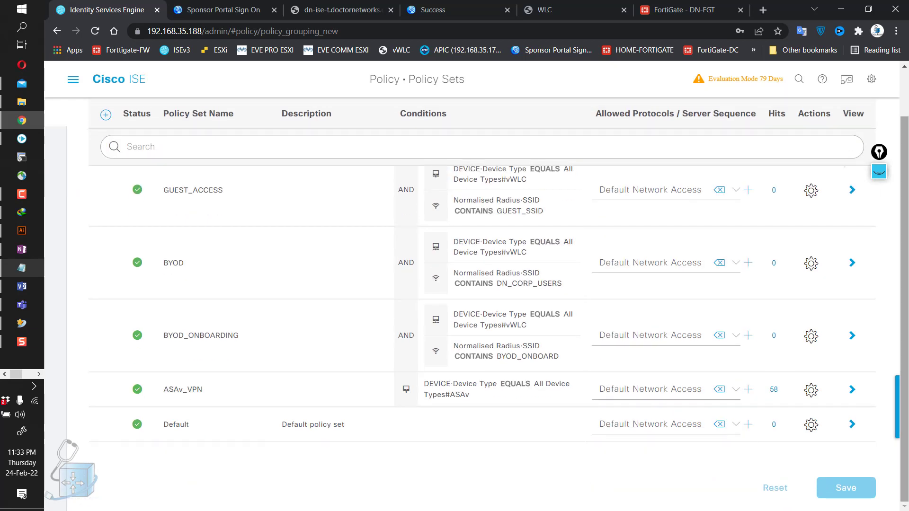
scroll(534, 202, "up", 1)
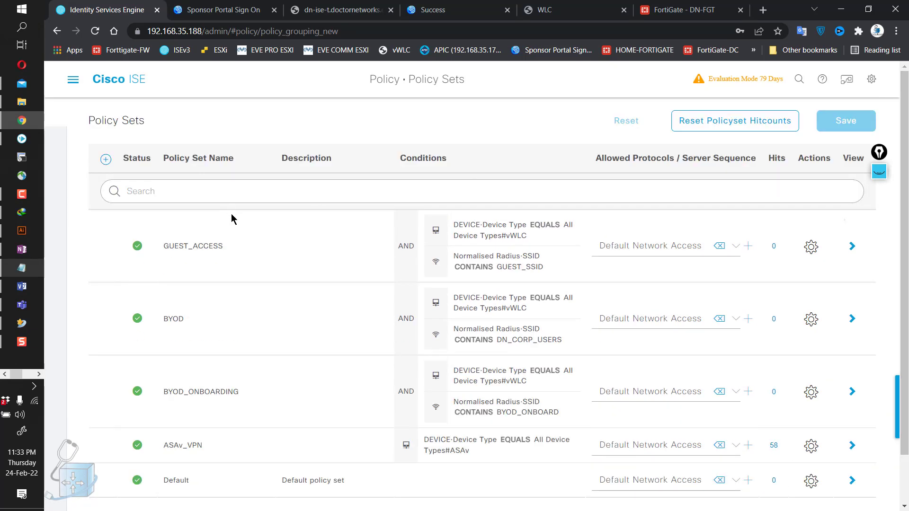
left_click(852, 247)
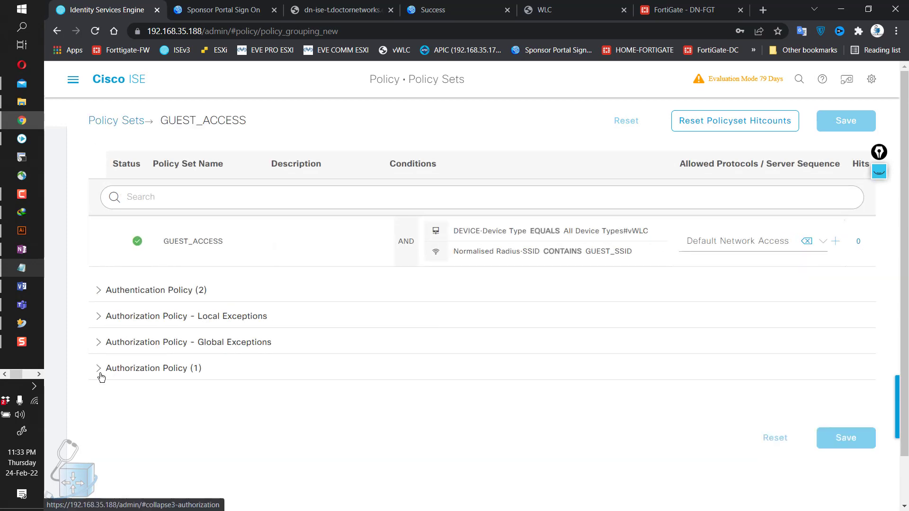
left_click(100, 374)
Step: Add a new authorization rule named DN_CWA and open its Conditions Studio
scroll(546, 284, "down", 2)
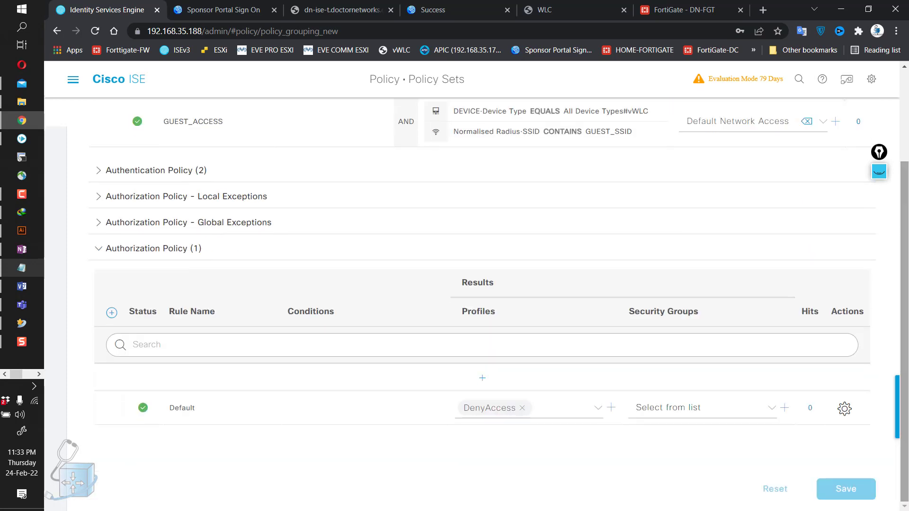
left_click(112, 312)
double_click(220, 381)
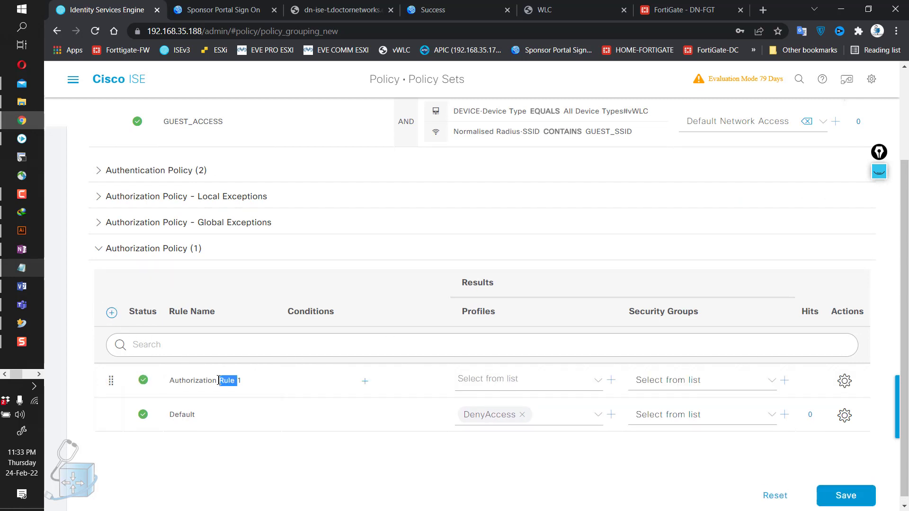
left_click(219, 381)
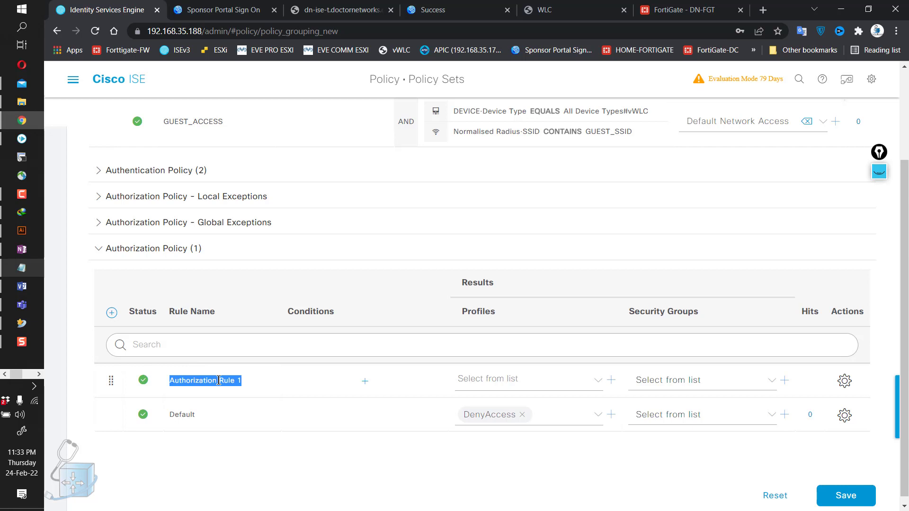
type("DN_CWA")
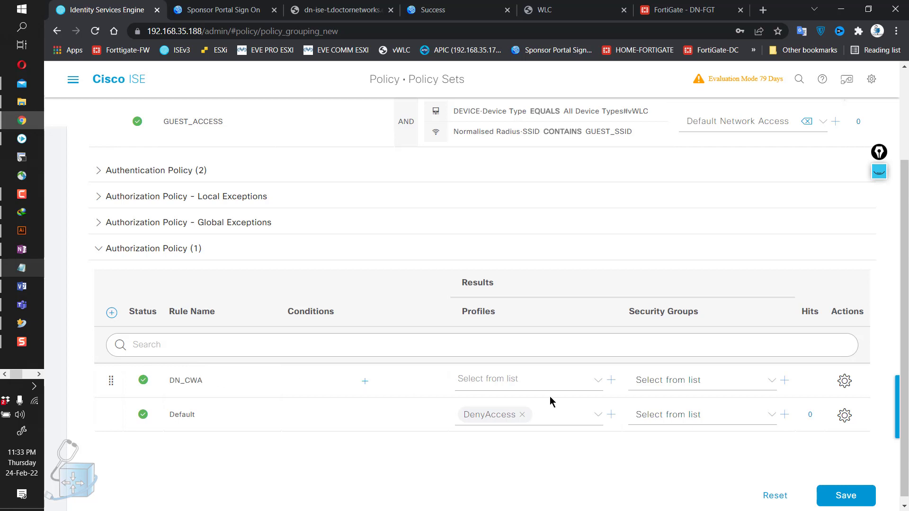
left_click(597, 380)
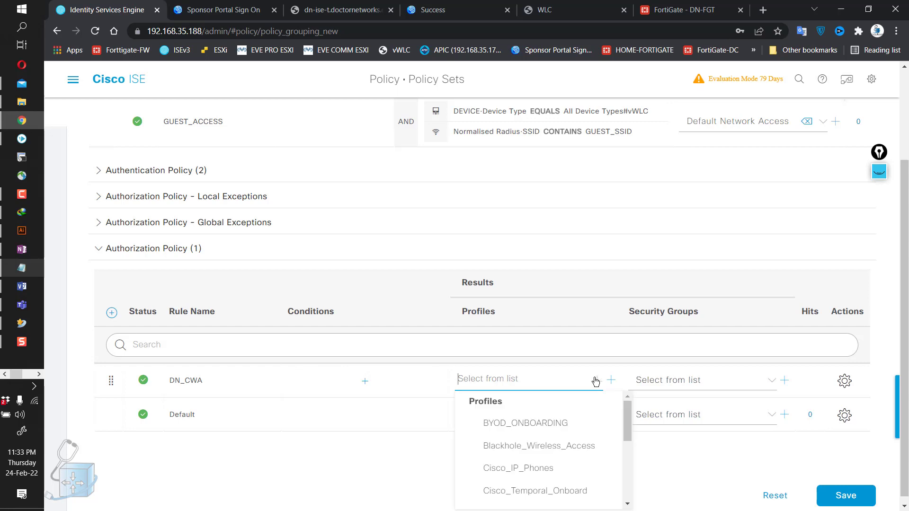
left_click(364, 382)
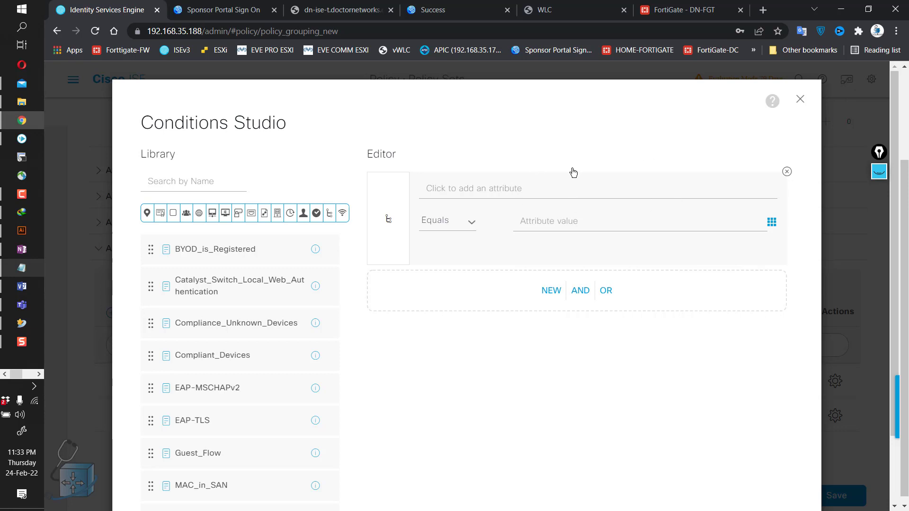
Step: Build the condition Normalised Radius·SSID Contains GUEST_SSID in Conditions Studio and apply it to DN_CWA
left_click(507, 195)
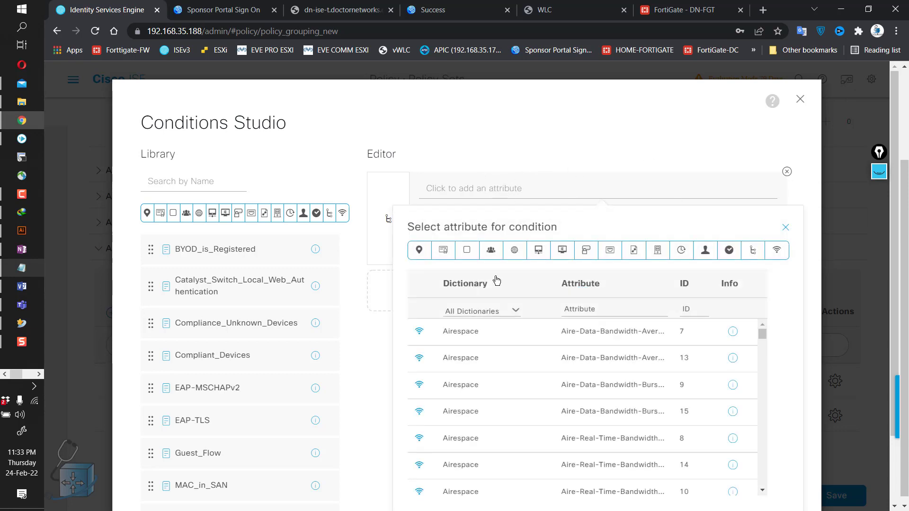
left_click(515, 310)
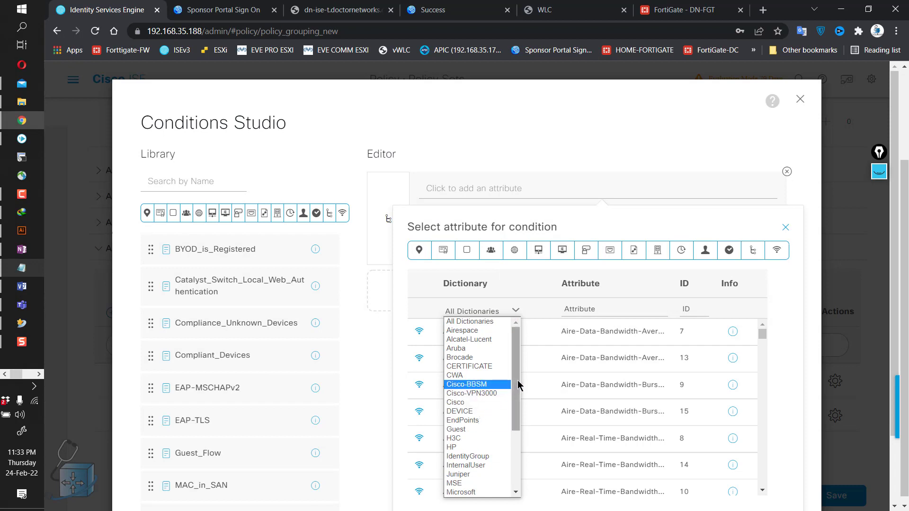
scroll(475, 397, "down", 3)
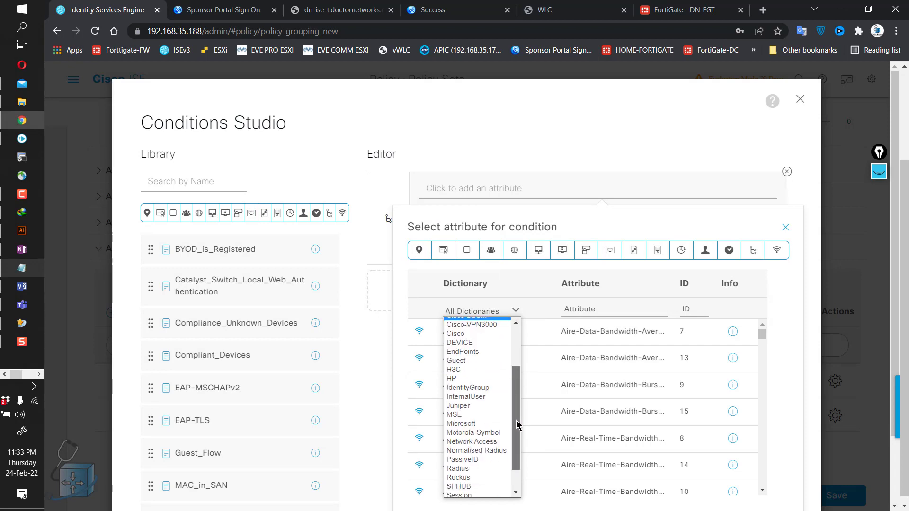
left_click(495, 451)
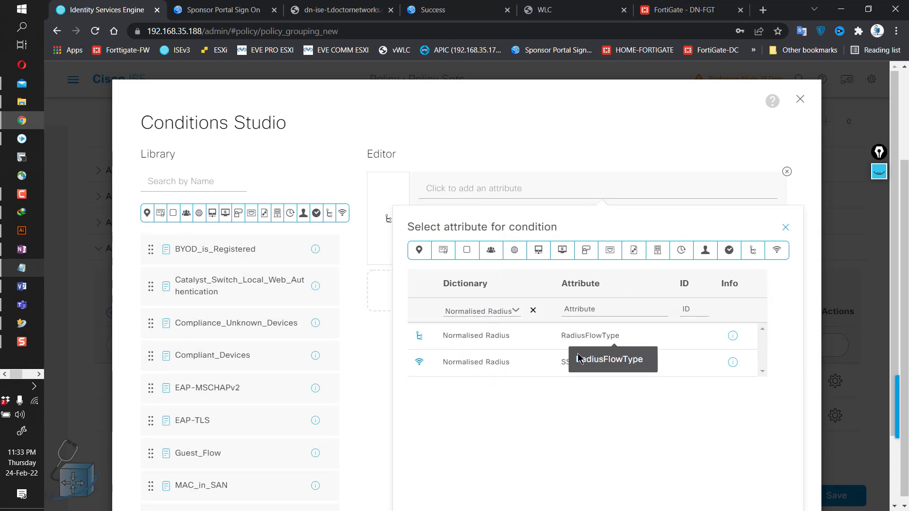
left_click(570, 361)
left_click(488, 222)
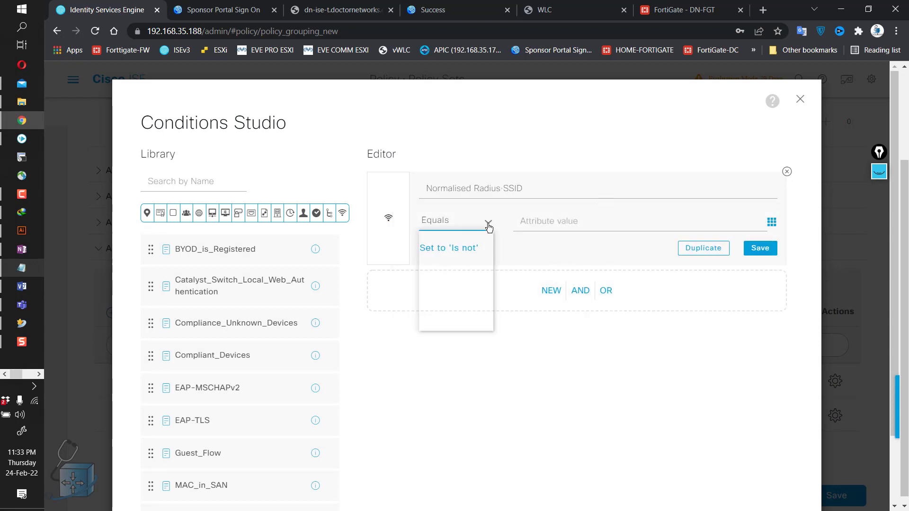
key("Escape")
left_click(557, 221)
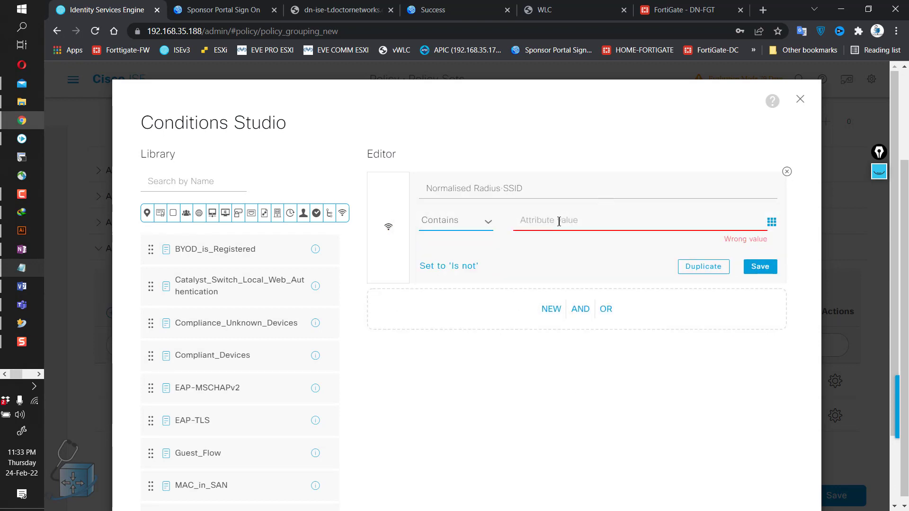
type("GUEST")
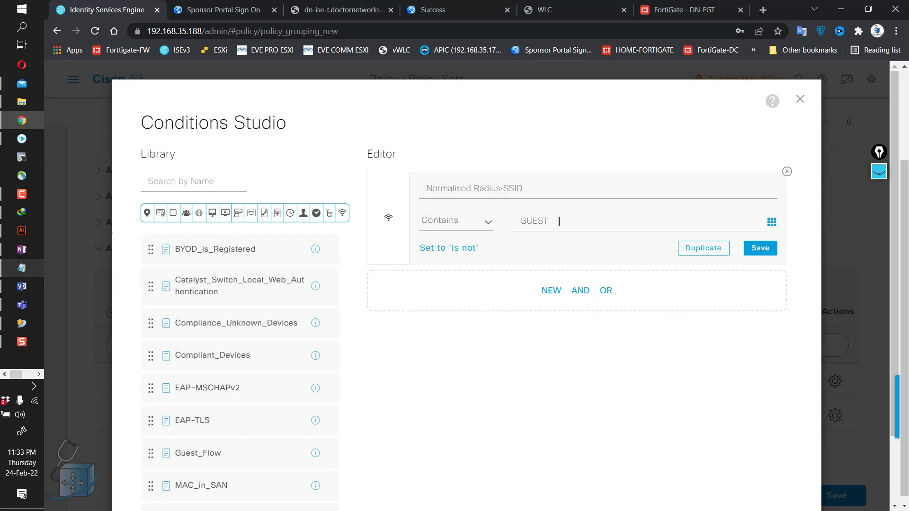
type("_SSID")
scroll(892, 278, "down", 2)
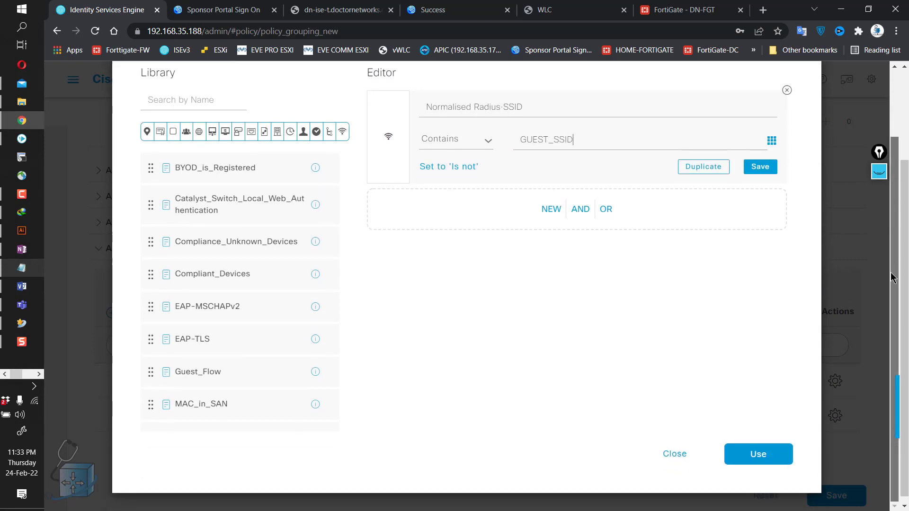
left_click(754, 456)
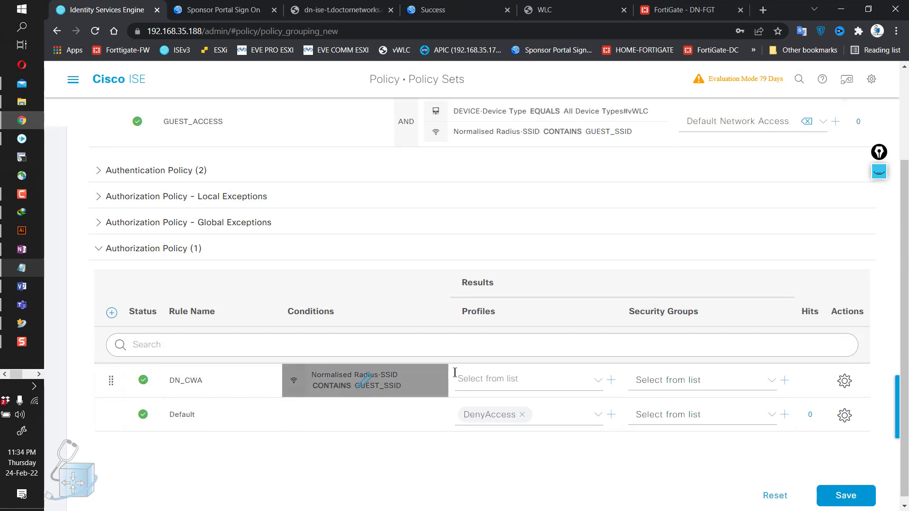
Step: Assign DN_GUEST_REGISTRATION to DN_CWA, save the policy set, and bring up the NON-AD-WIN10 VM
left_click(596, 381)
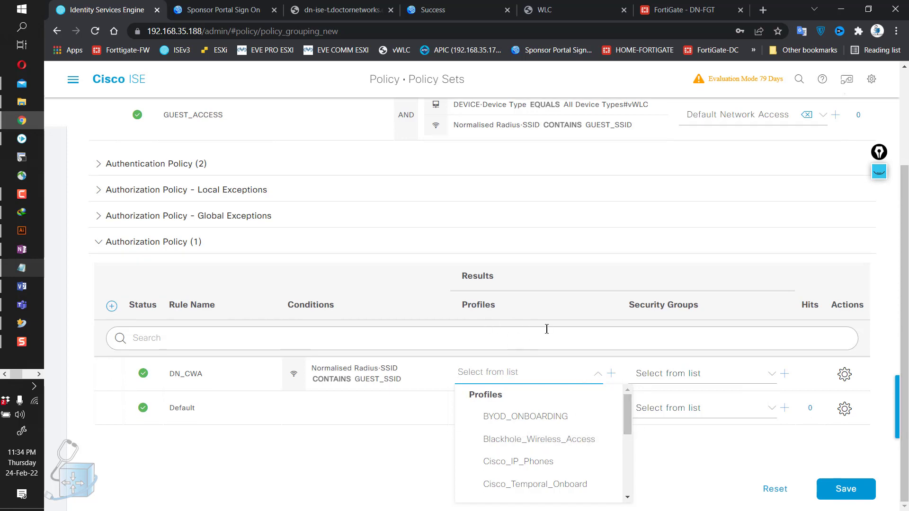
left_click_drag(627, 416, 626, 428)
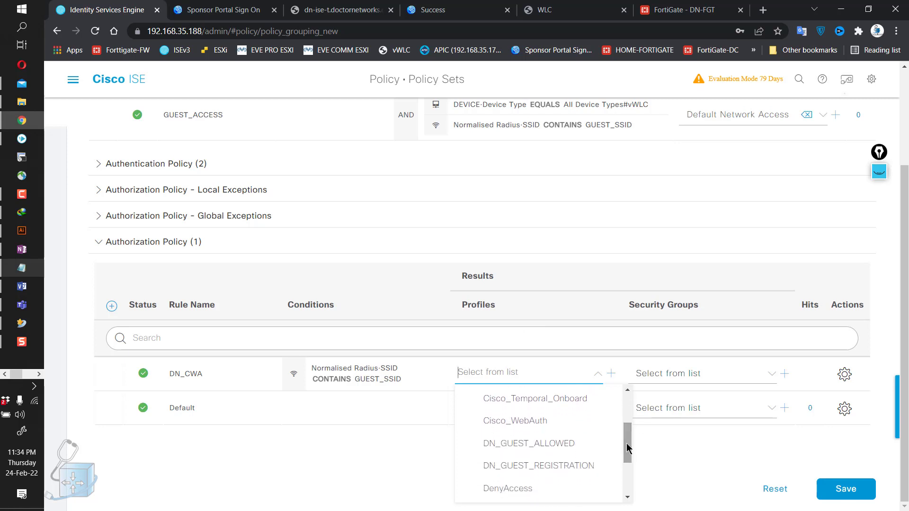
left_click(536, 472)
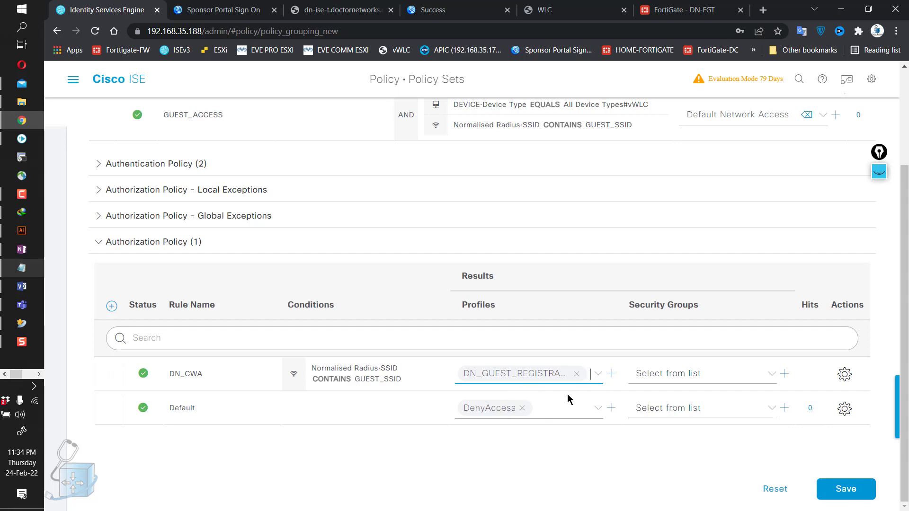
left_click(845, 488)
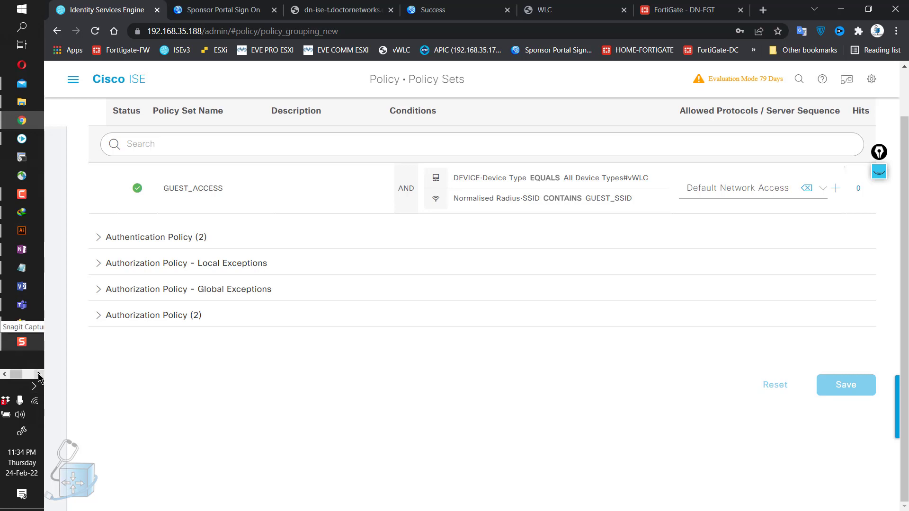
left_click(39, 375)
left_click(13, 377)
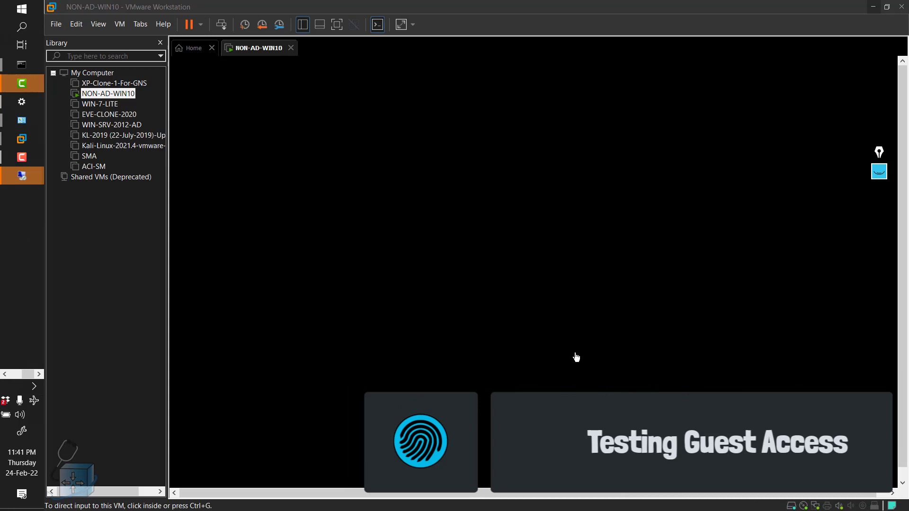
Step: Hide VMware and the network windows, close Ethernet Status, and bring the ISE browser forward via Remote Desktop
left_click(875, 6)
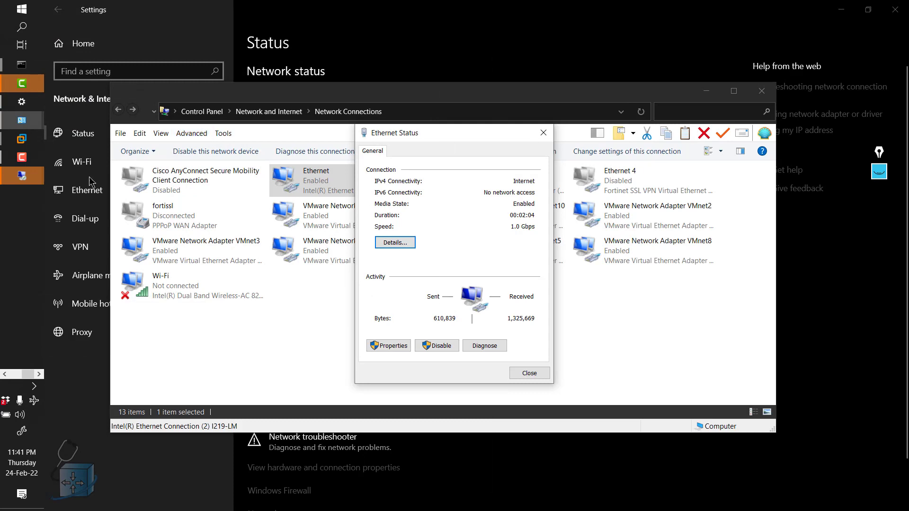
key("super+m")
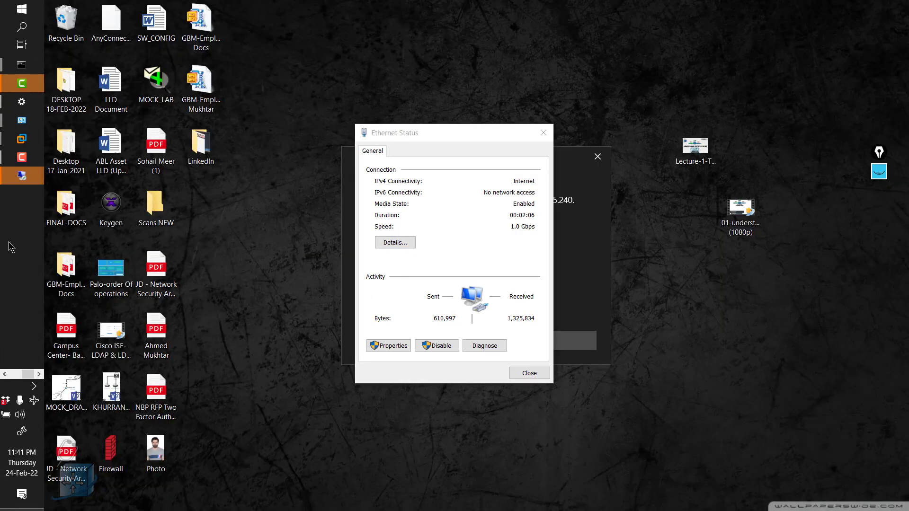
left_click(20, 178)
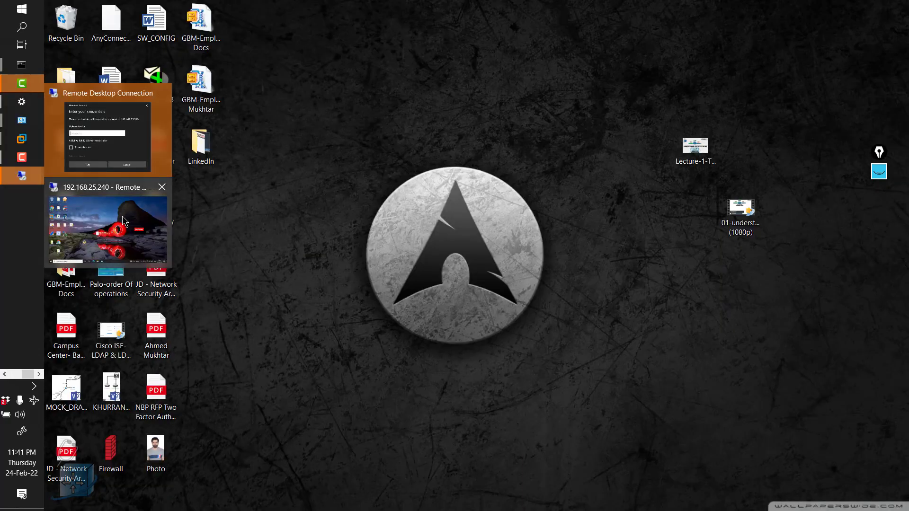
left_click(124, 219)
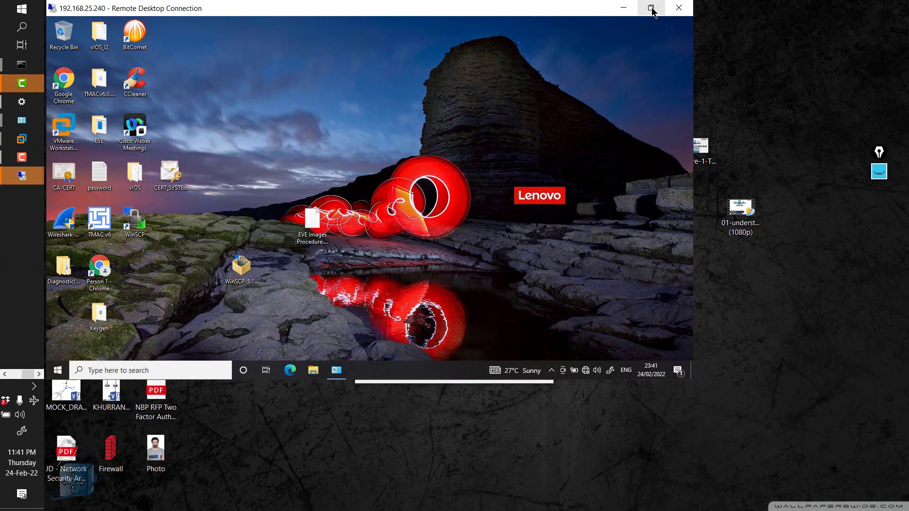
left_click(5, 374)
left_click(22, 123)
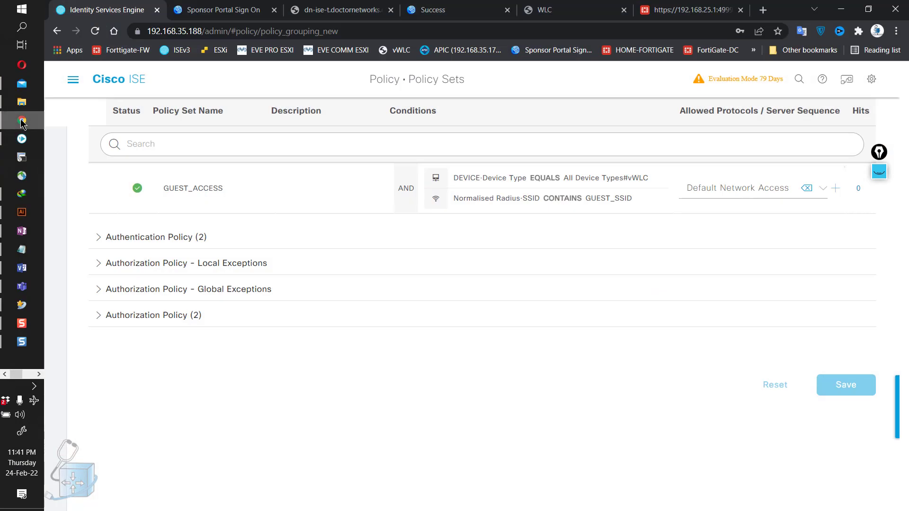
Step: Refresh the ISE policy sets page, move the WLC tab next to the ISE tab, and go back to ISE
left_click(95, 31)
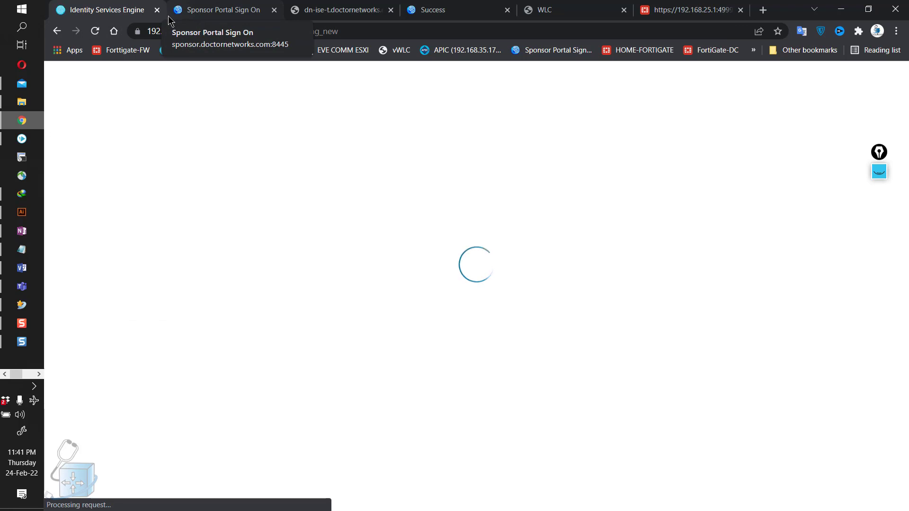
left_click(540, 9)
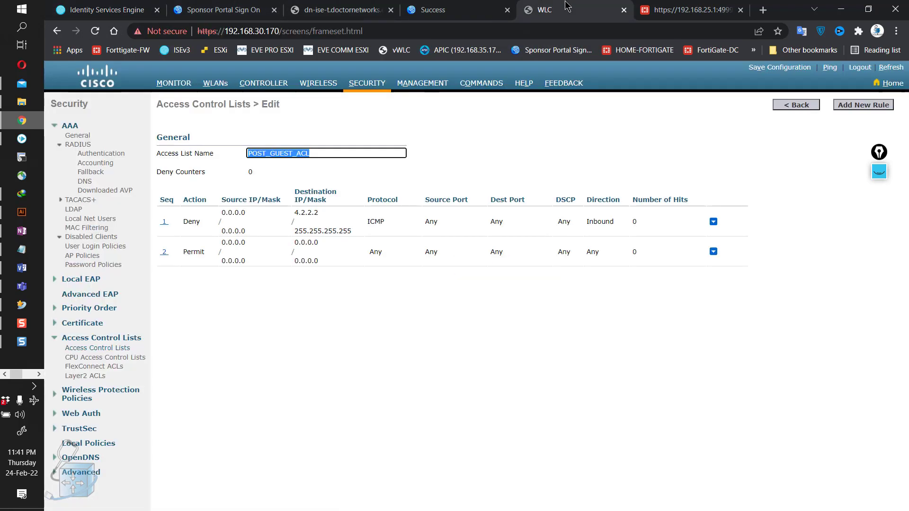
left_click_drag(540, 9, 222, 7)
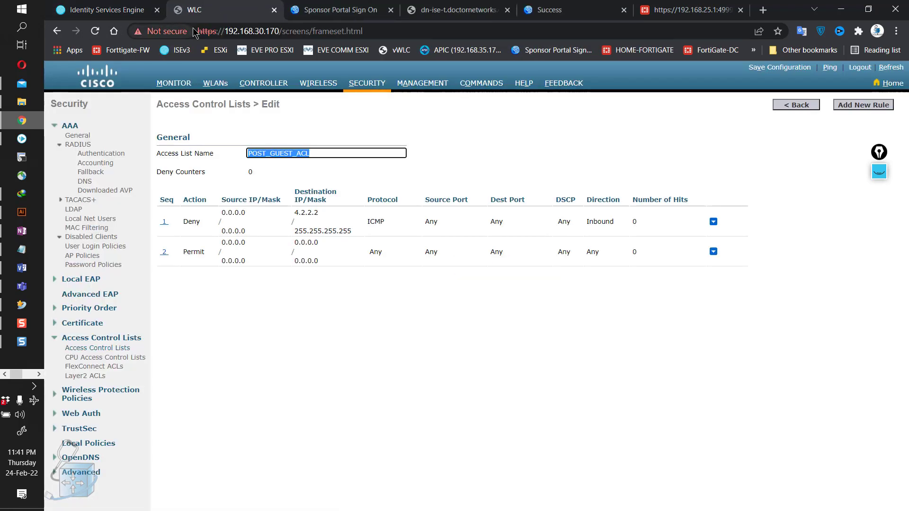
left_click(95, 30)
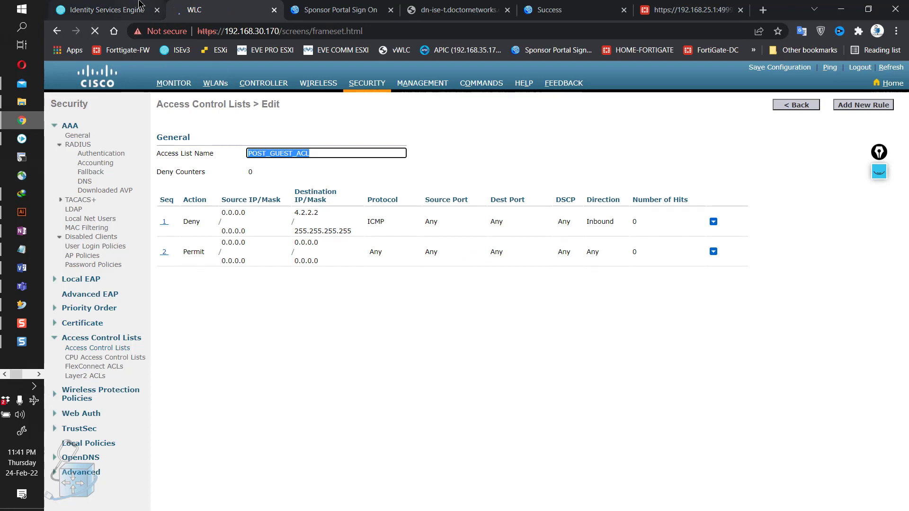
left_click(113, 9)
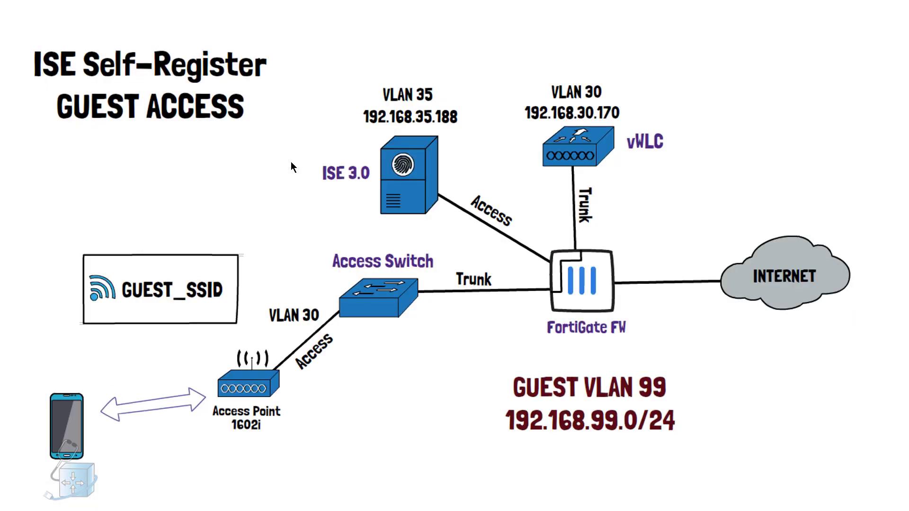
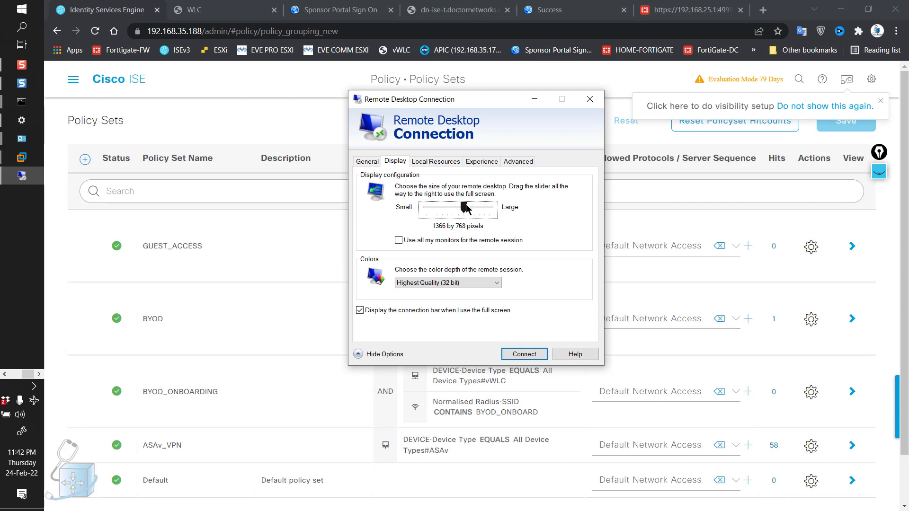
Step: Start a full-screen remote session to 192.168.25.240 as Administrator using the account password
left_click(527, 354)
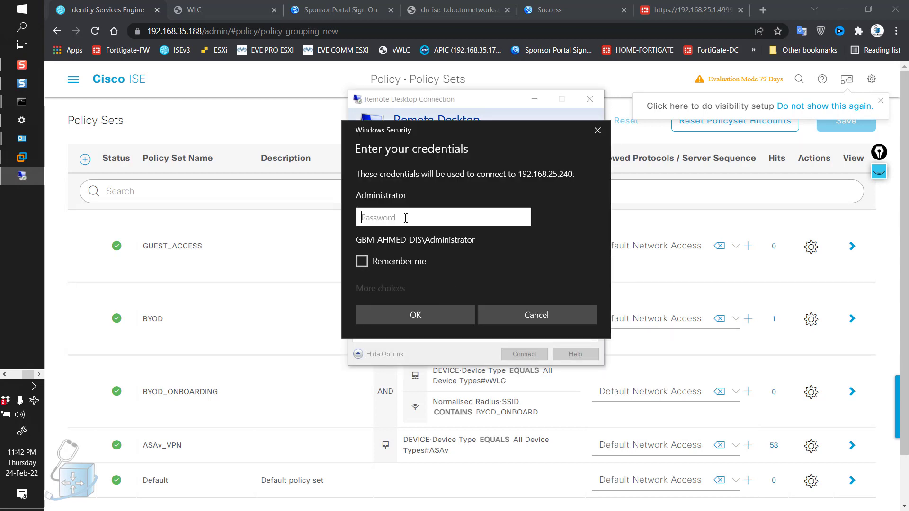
type("******")
key("Return")
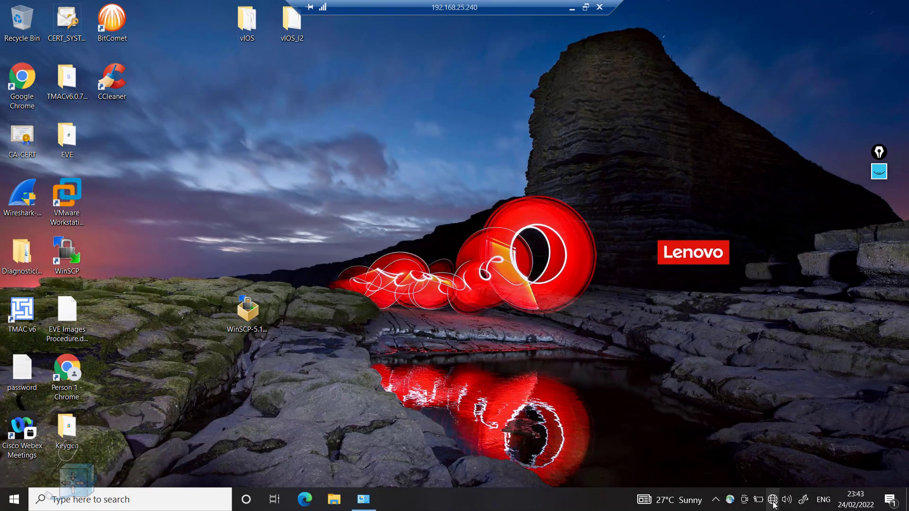
Step: Connect Windows 10 to the open GUEST_SSID Wi-Fi network from the network tray list
left_click(773, 501)
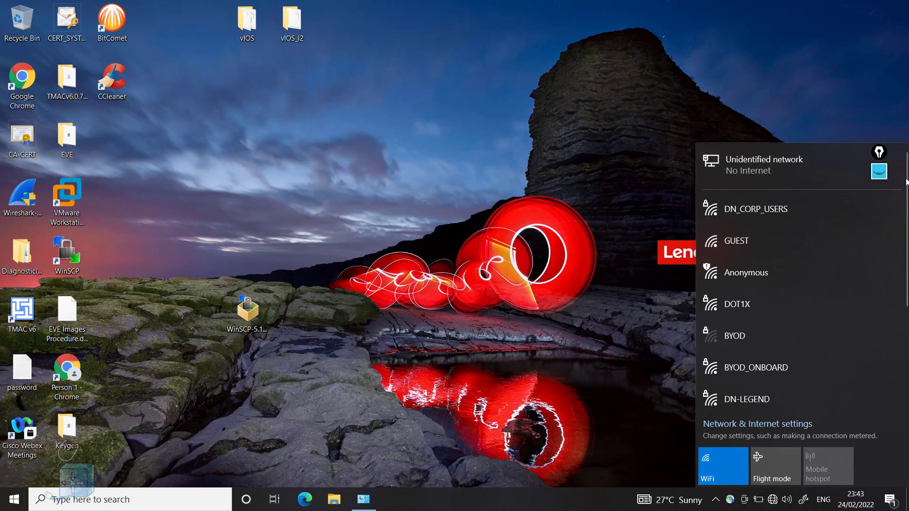
left_click_drag(905, 186, 906, 277)
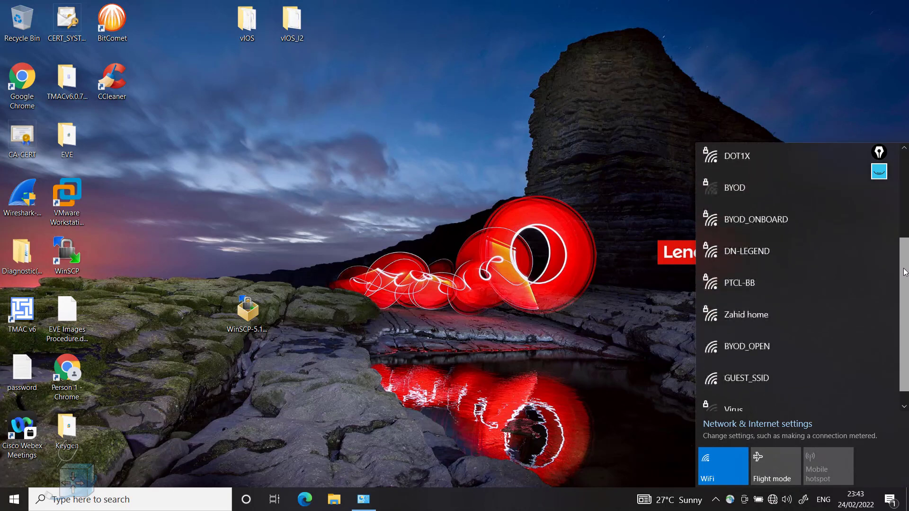
left_click(749, 377)
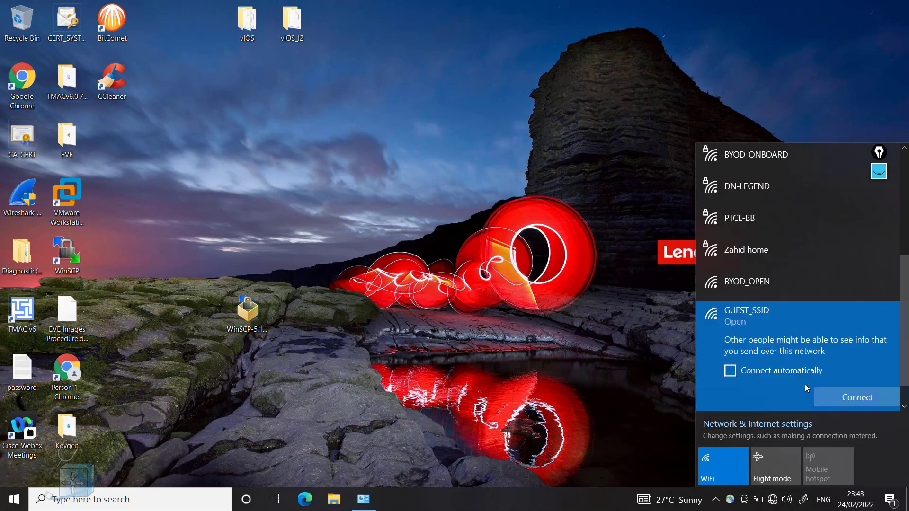
left_click(835, 394)
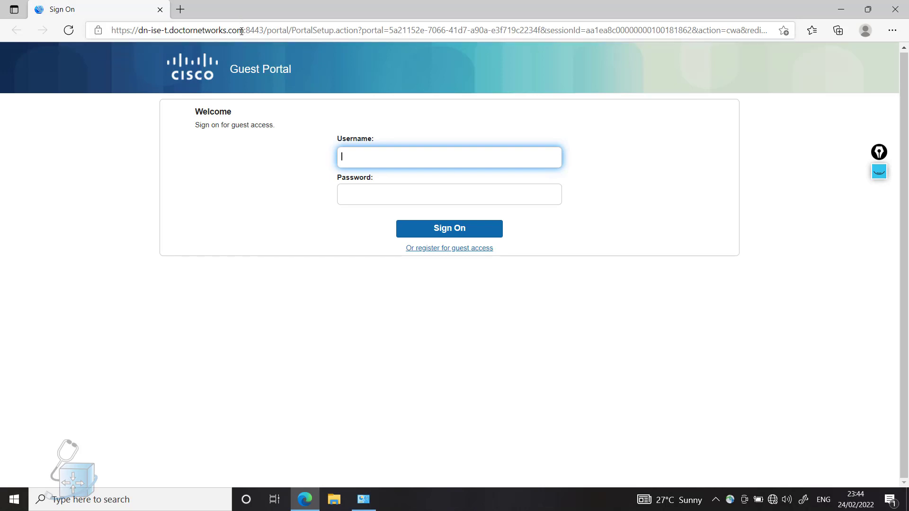
Step: Point out the portal's domain name and open its certificate from the connection-security details
left_click_drag(244, 30, 136, 30)
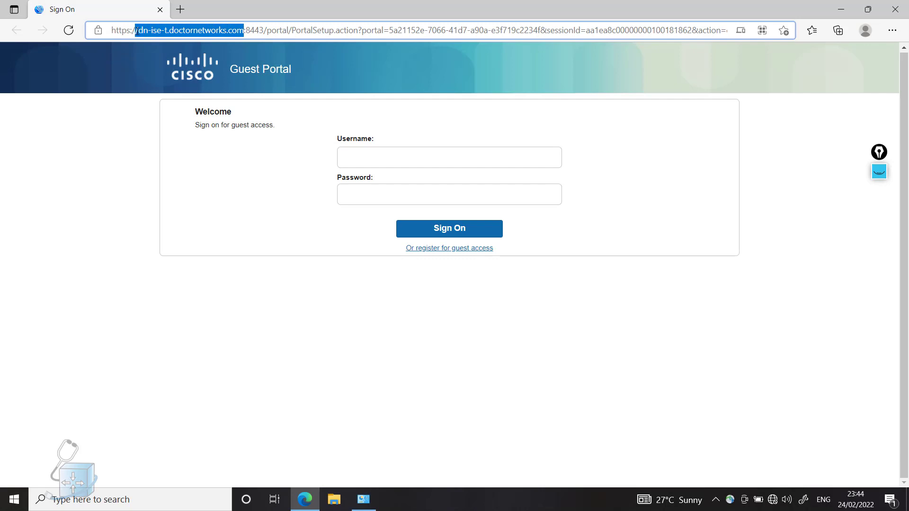
left_click(168, 34)
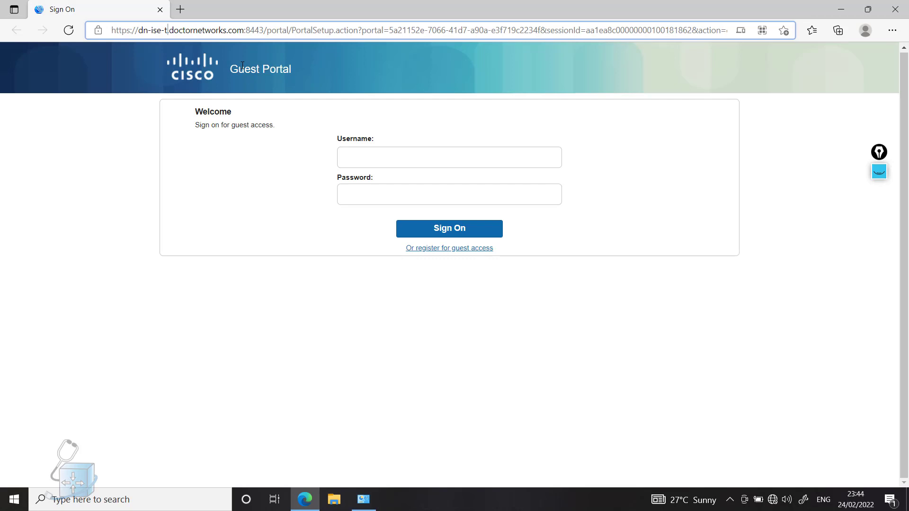
left_click(98, 30)
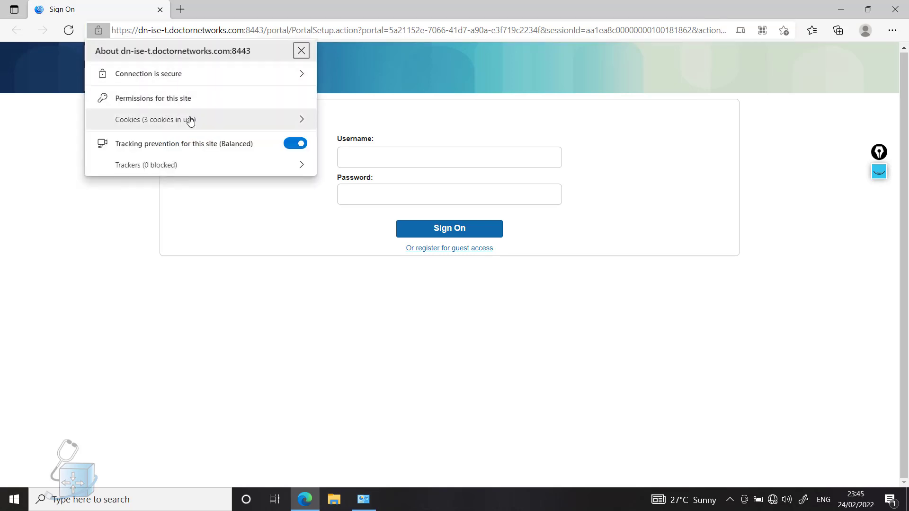
left_click(223, 73)
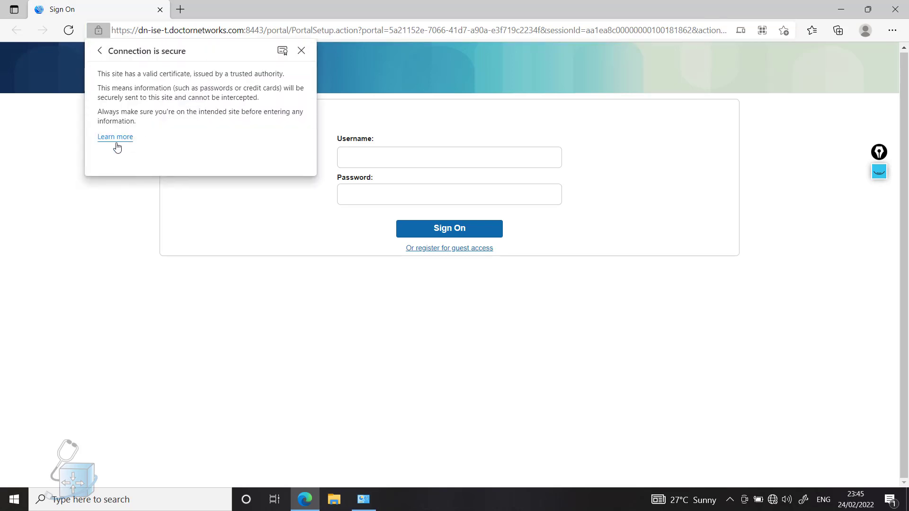
left_click(282, 52)
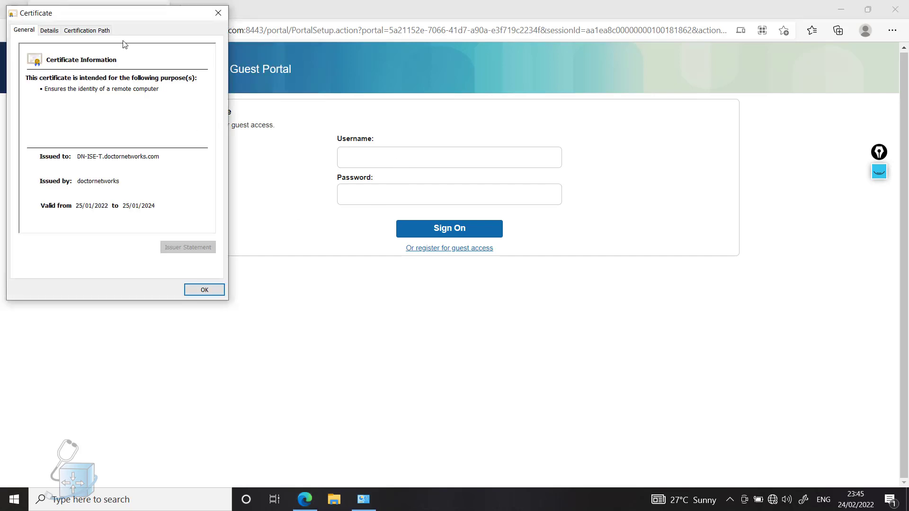
Step: Verify the certification path reaches the doctornetworks root, then close it and minimise the remote session
left_click(87, 30)
left_click(62, 59)
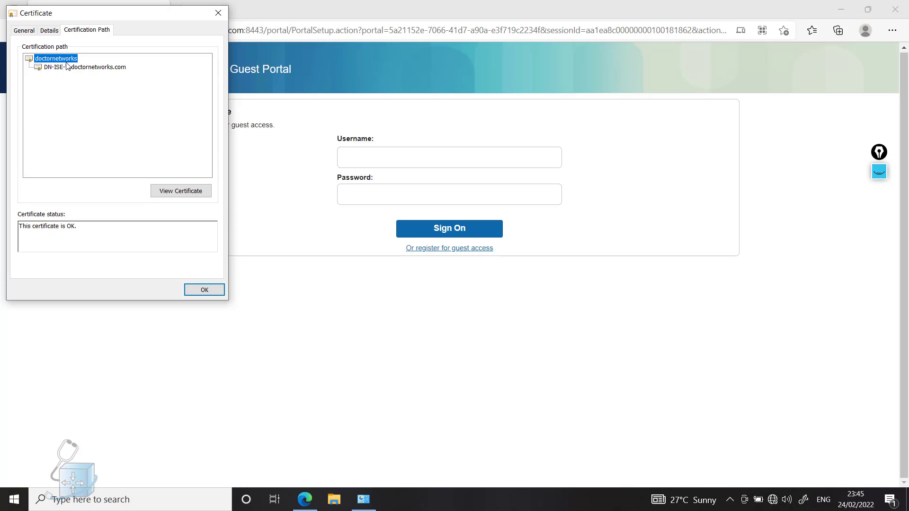
left_click(213, 15)
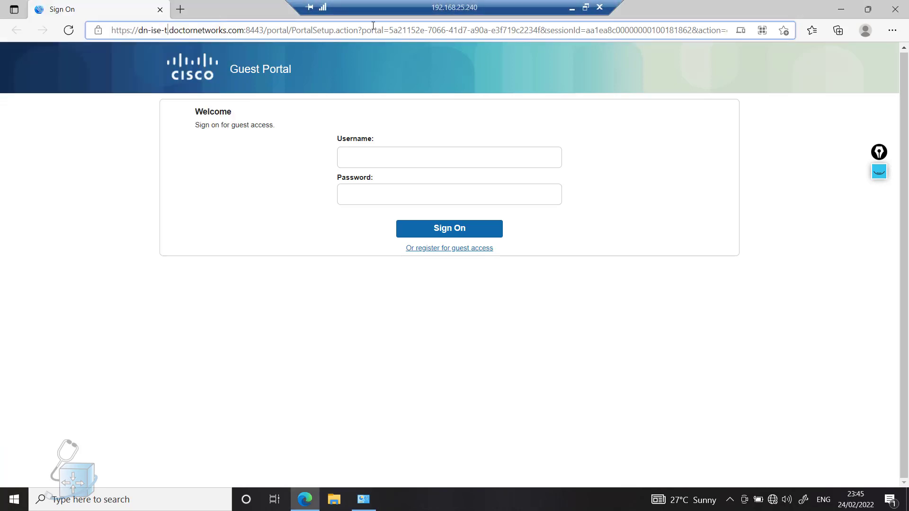
left_click(571, 10)
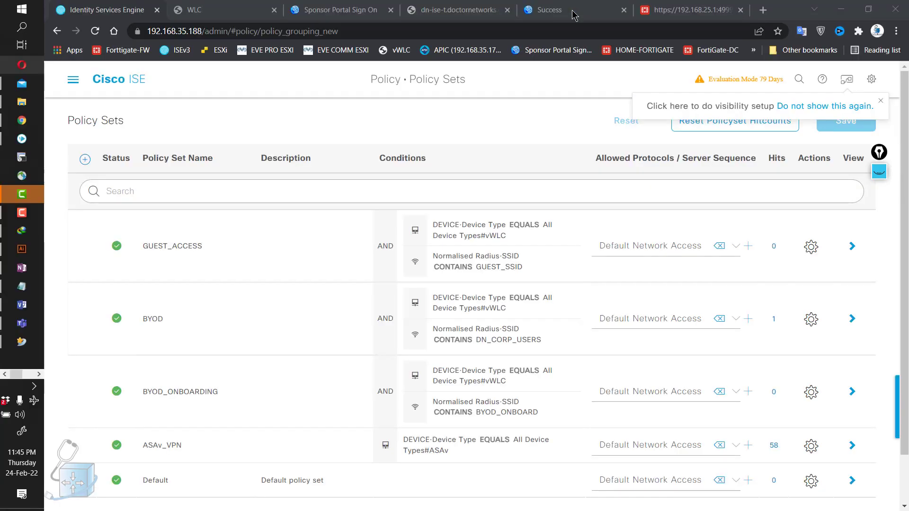
Step: Go to Operations > RADIUS > Live Logs and view the guest authentication's detail report
left_click(83, 86)
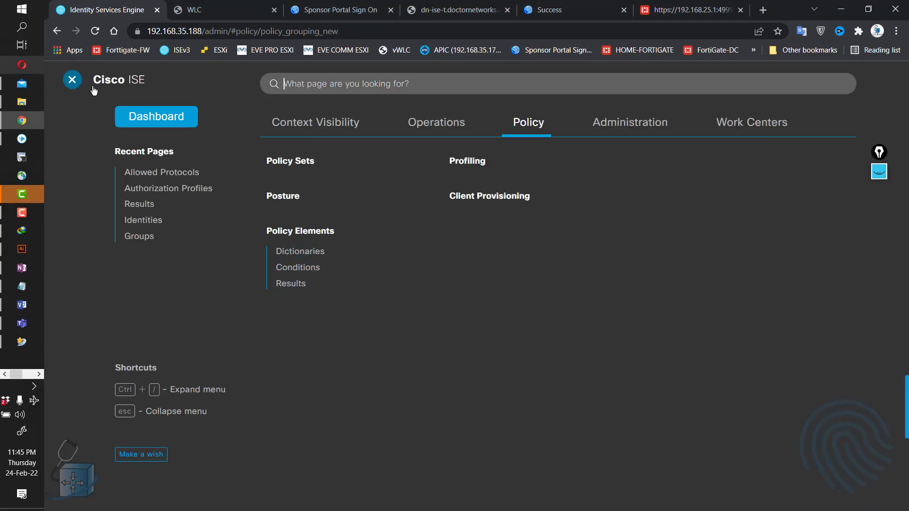
left_click(432, 124)
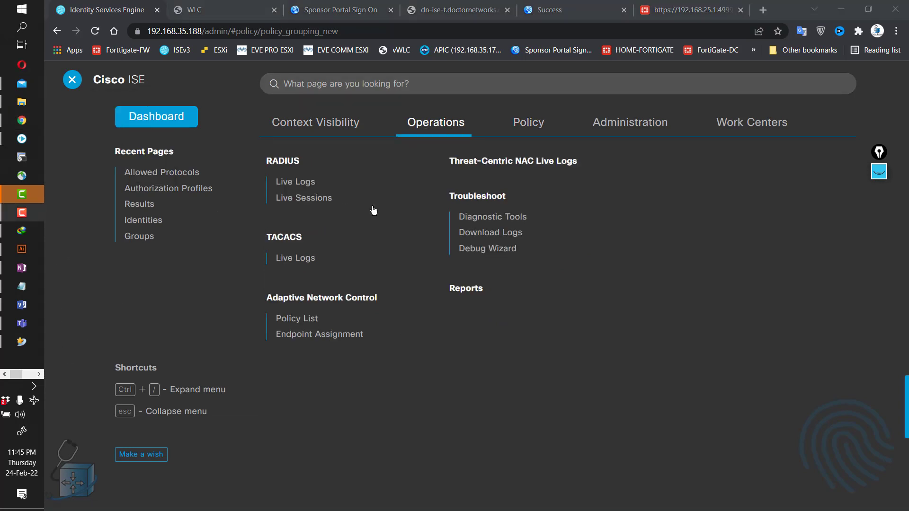
left_click(305, 185)
left_click(306, 185)
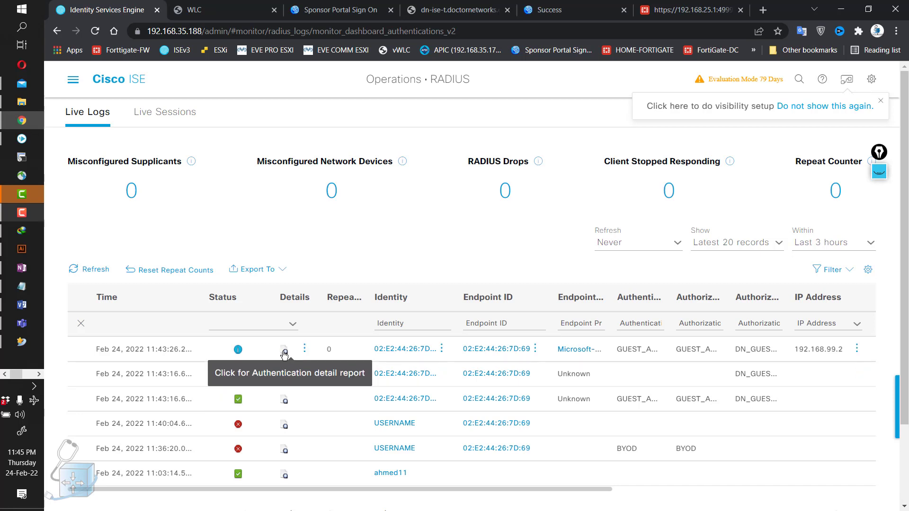
left_click(286, 400)
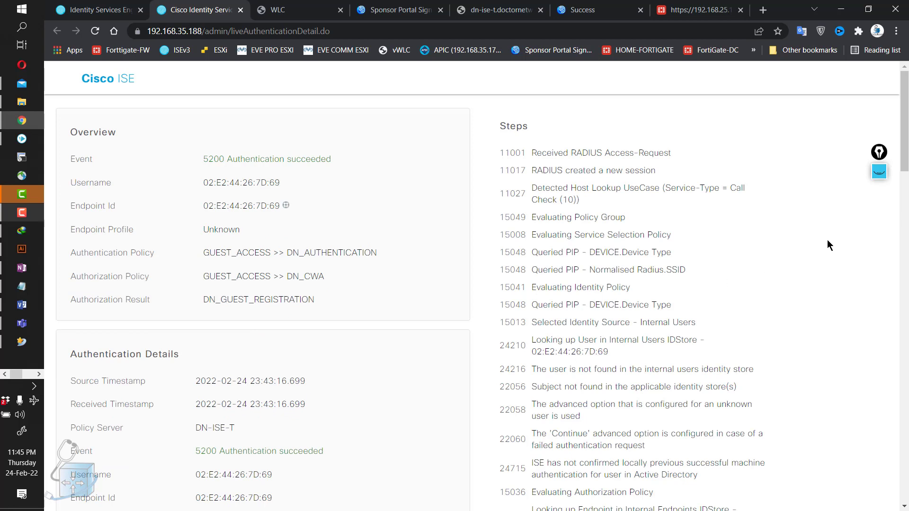
Step: Highlight the identity-lookup steps: endpoint MAC, subject not found, and the unknown-user option
left_click_drag(611, 351, 747, 368)
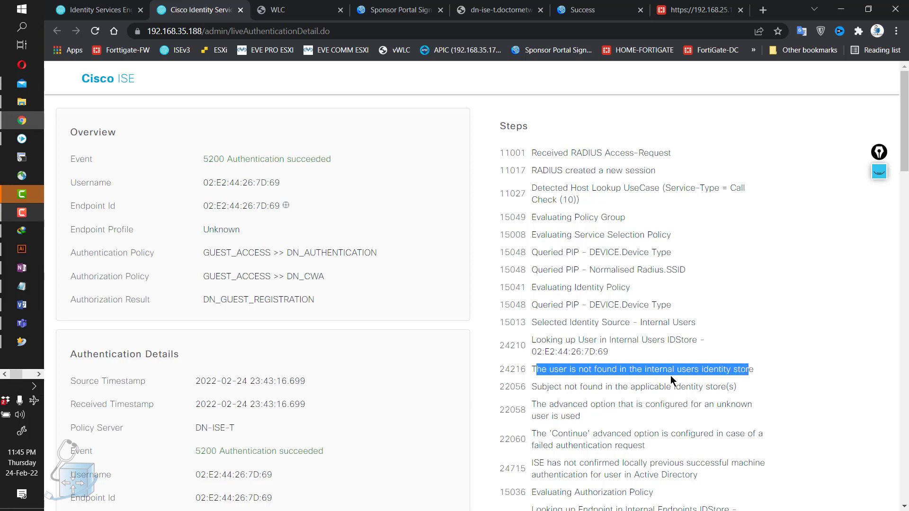
left_click_drag(589, 388, 701, 387)
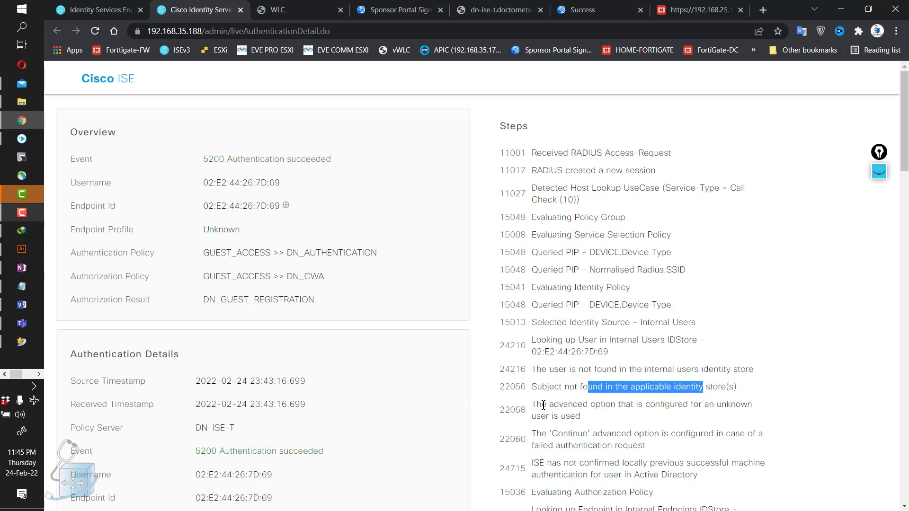
left_click_drag(542, 404, 581, 435)
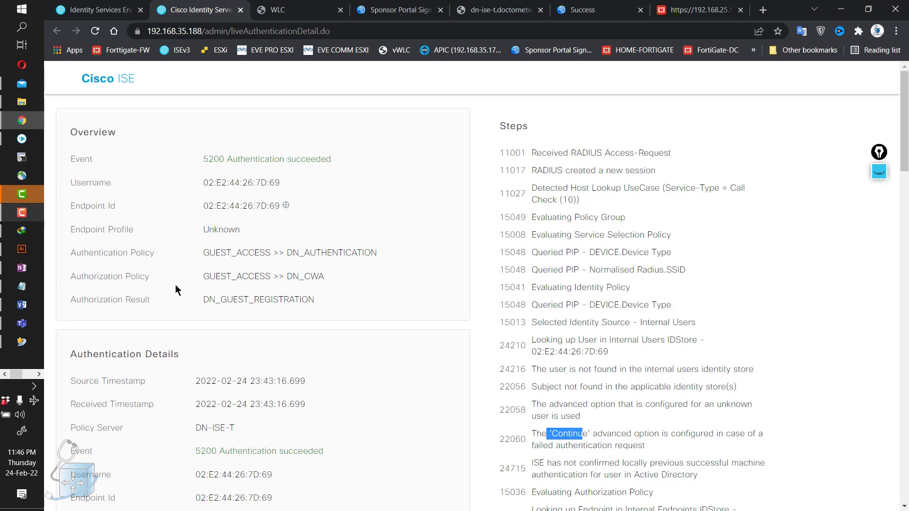
Step: Highlight the GUEST_ACCESS authentication and DN_CWA authorization policies, then go back to Live Logs
left_click_drag(207, 276, 326, 275)
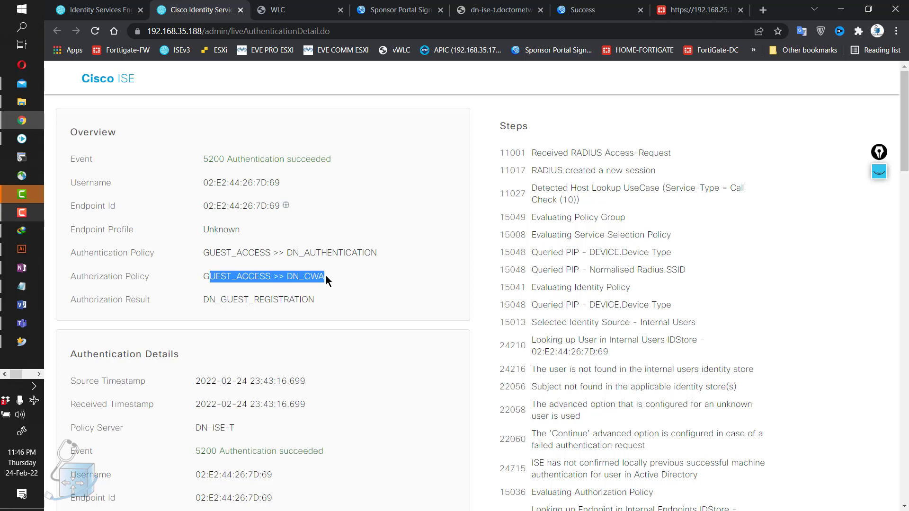
left_click(338, 276)
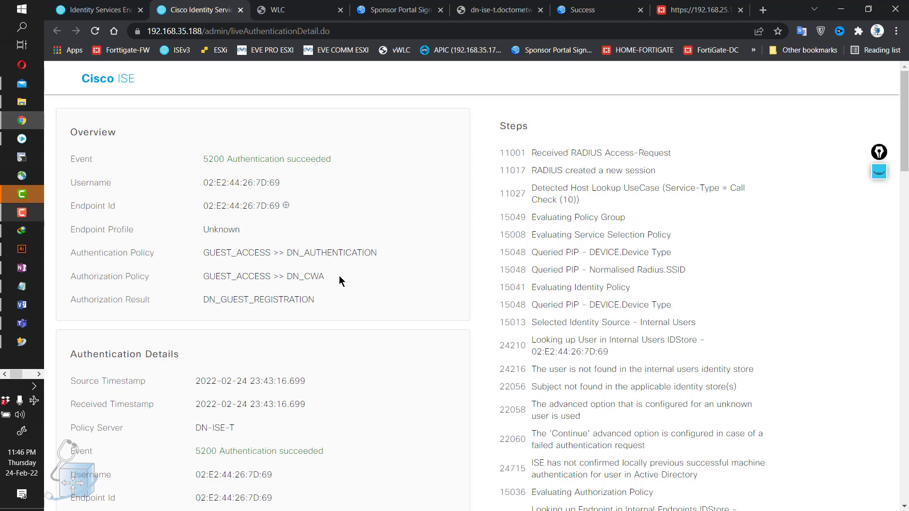
left_click_drag(199, 251, 379, 250)
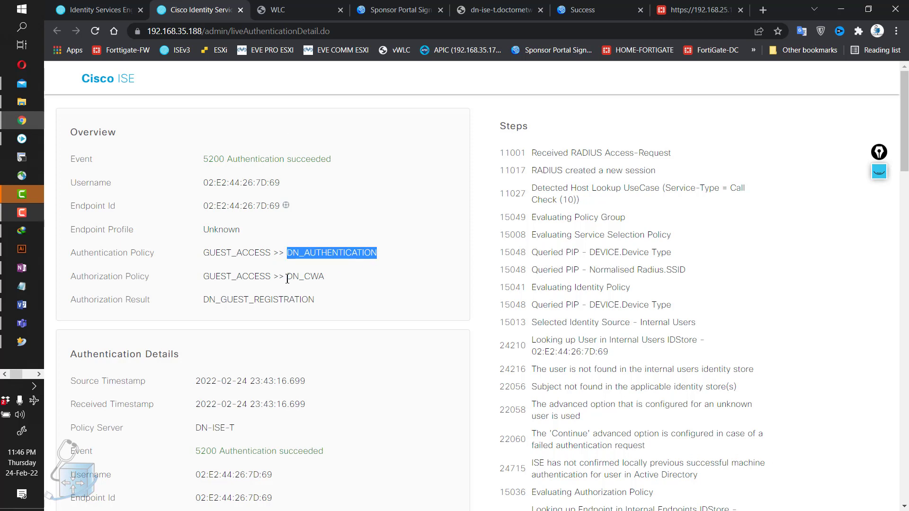
left_click_drag(286, 279, 331, 277)
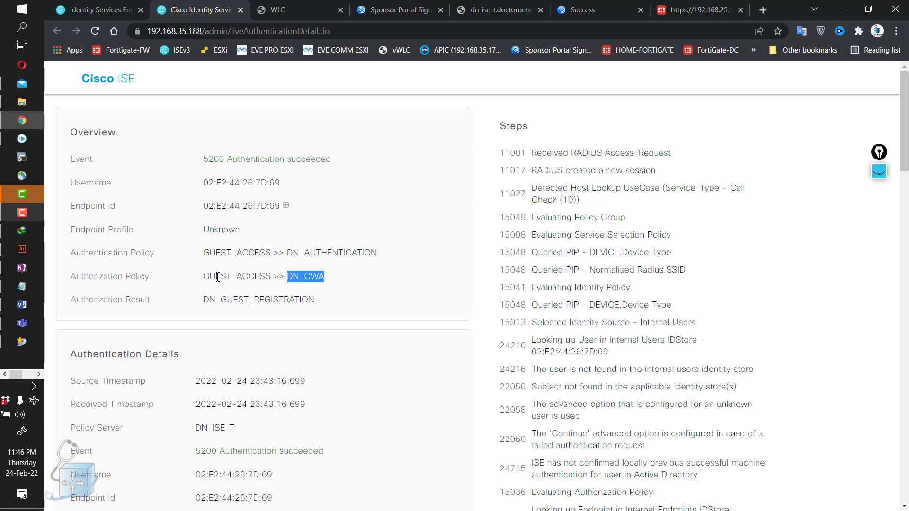
left_click(117, 5)
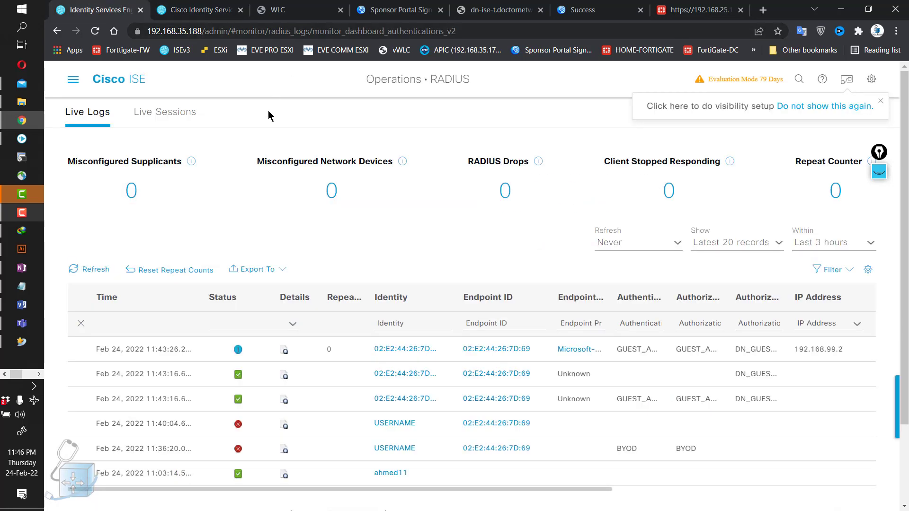
Step: Open Policy > Policy Sets and match GUEST_ACCESS against the report's authentication policy
key("ctrl+slash")
left_click(526, 124)
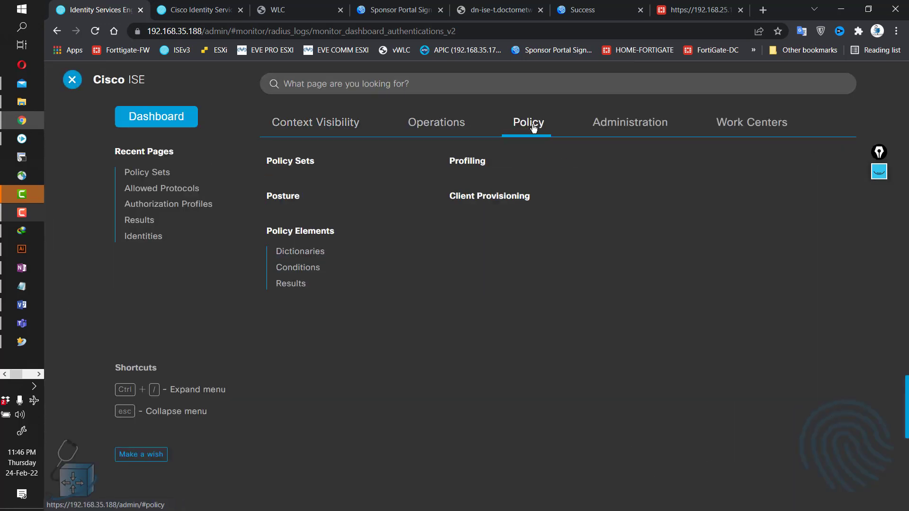
left_click(303, 162)
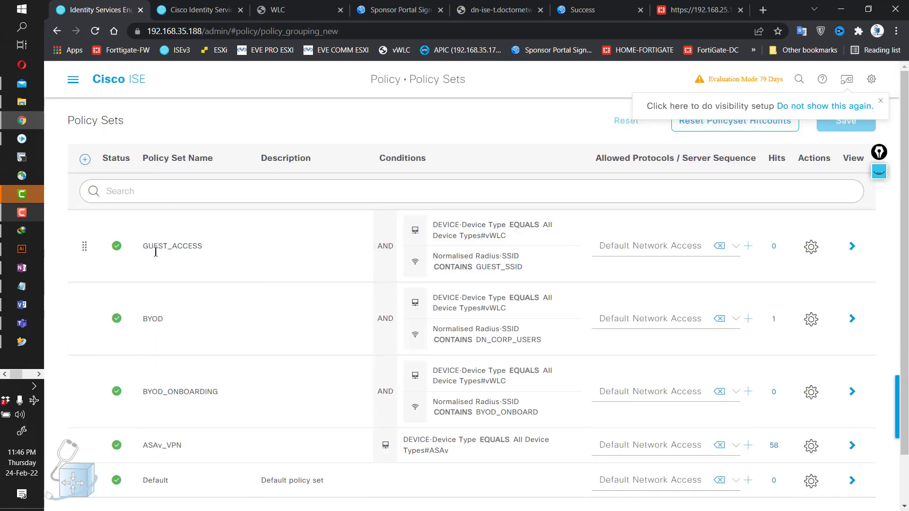
left_click(190, 10)
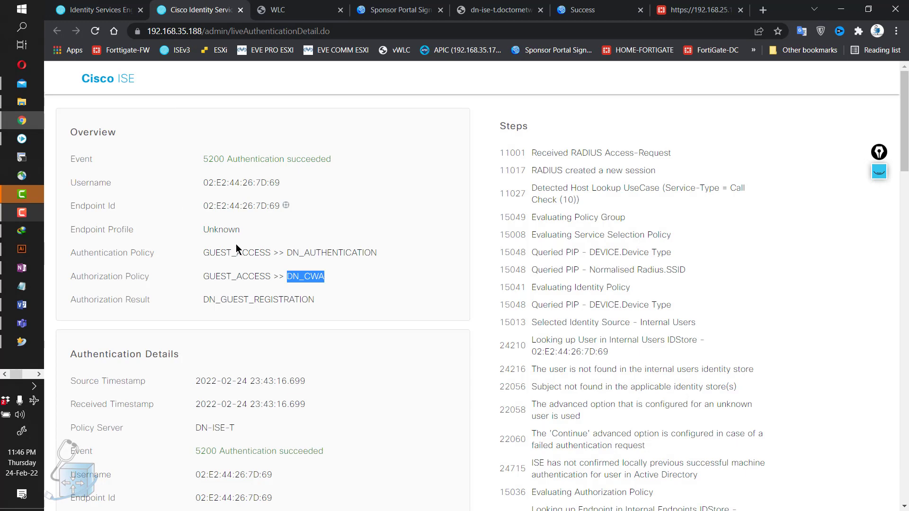
left_click_drag(203, 253, 266, 252)
left_click(101, 4)
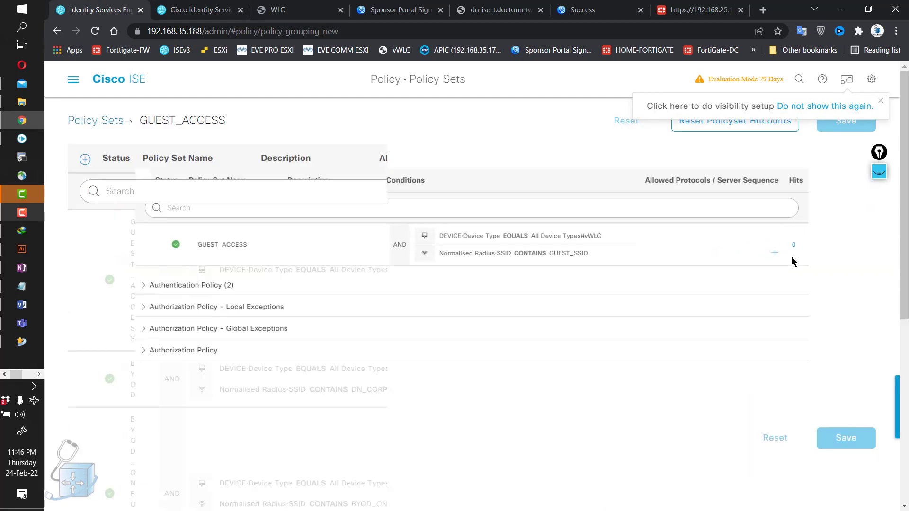
Step: Expand GUEST_ACCESS's authentication rules and compare them with the DN_AUTHENTICATION rule in the details
left_click(79, 290)
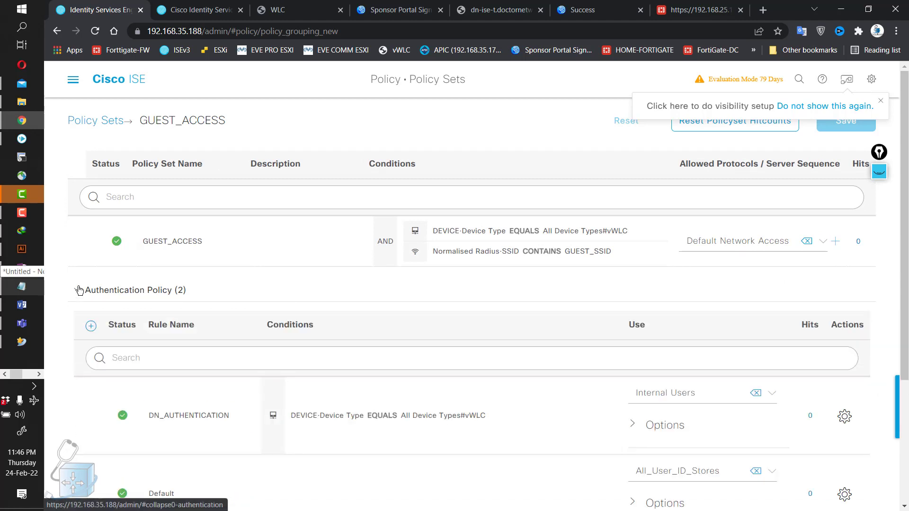
left_click(182, 6)
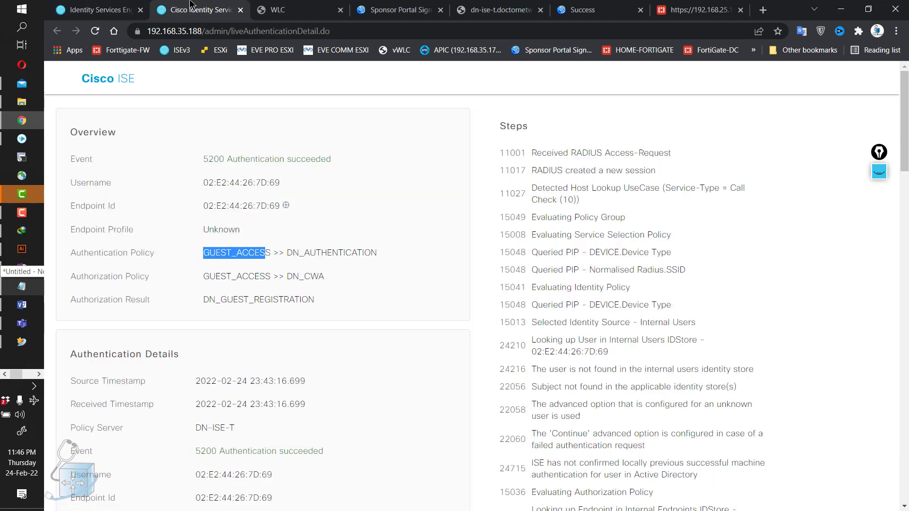
left_click_drag(287, 253, 364, 254)
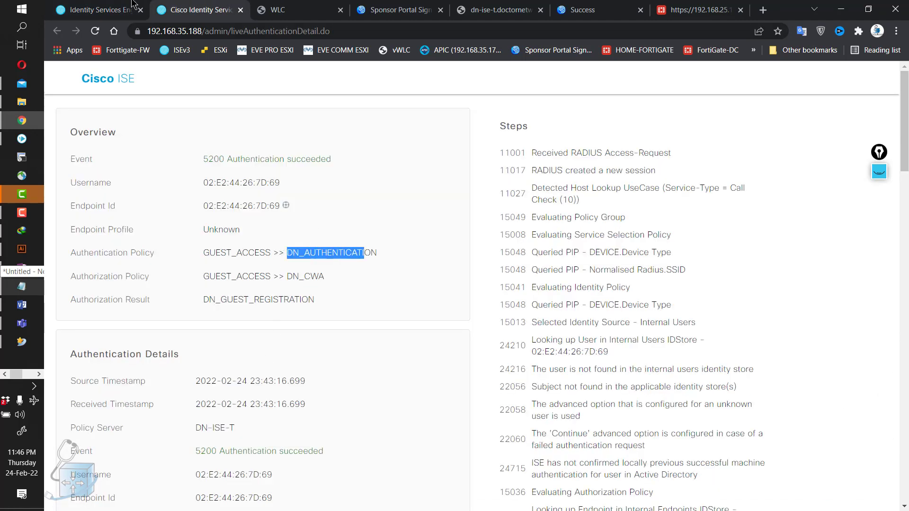
key("ctrl+shift+Tab")
Step: Expand the GUEST_ACCESS Authorization Policy and compare its rules with the live authentication details
scroll(473, 303, "down", 4)
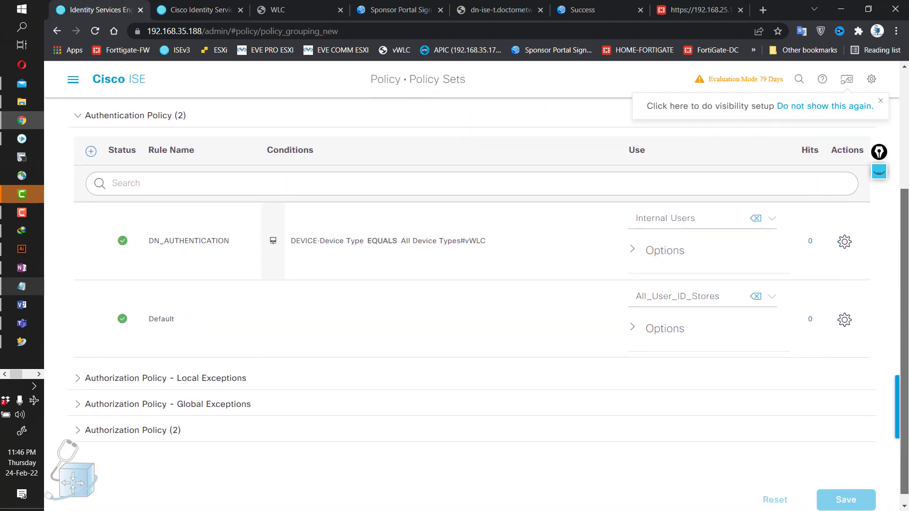
left_click(78, 420)
scroll(568, 331, "down", 4)
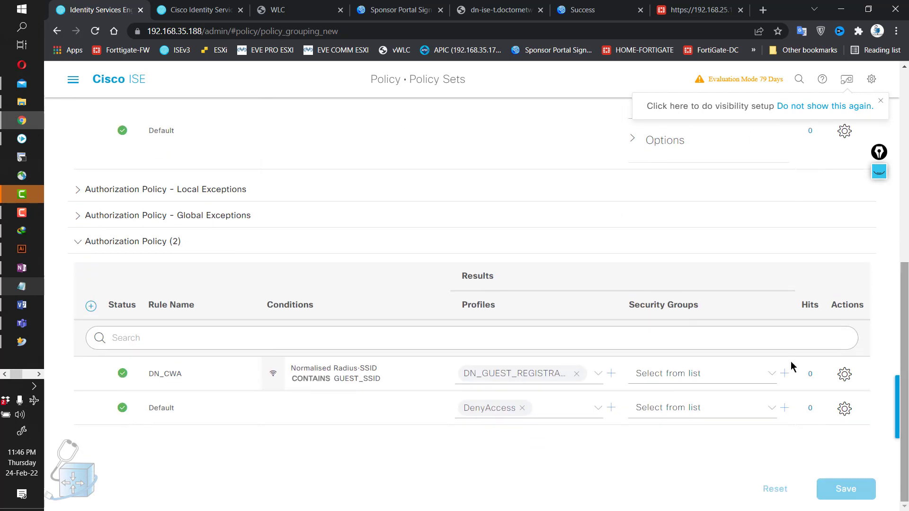
left_click(203, 4)
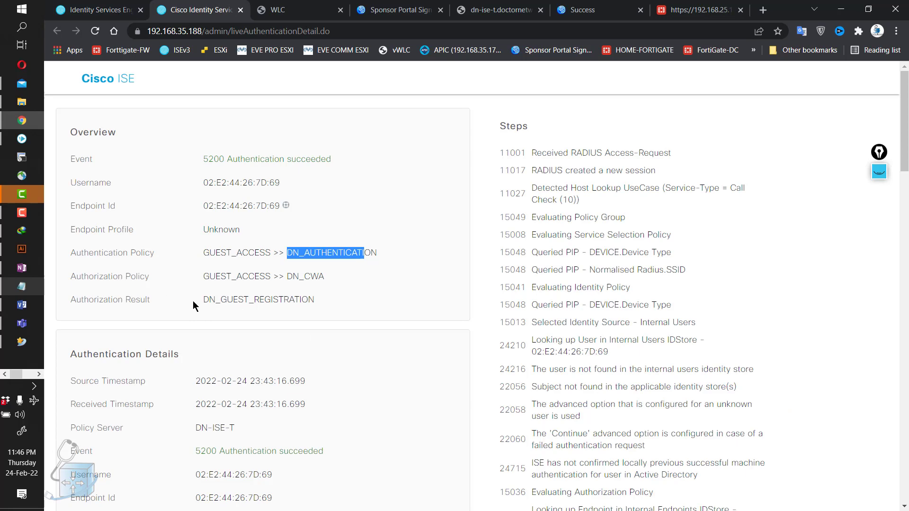
left_click(99, 10)
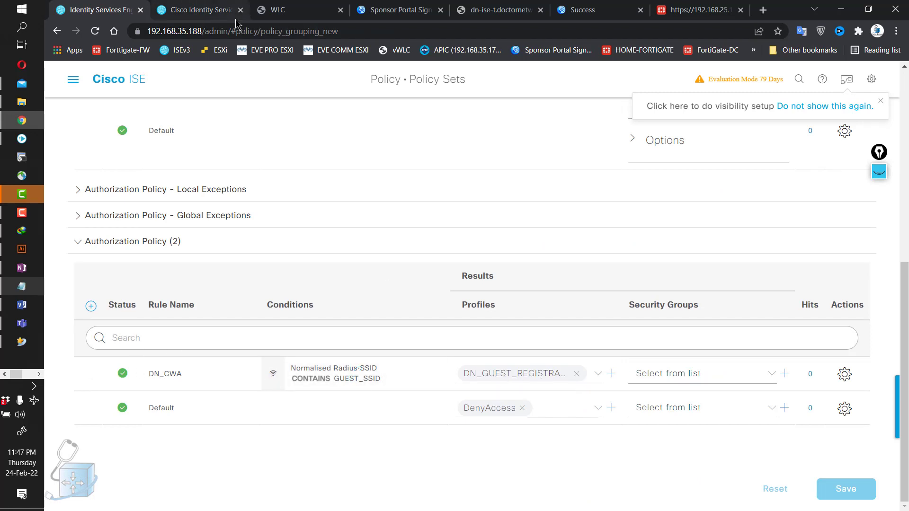
left_click(185, 4)
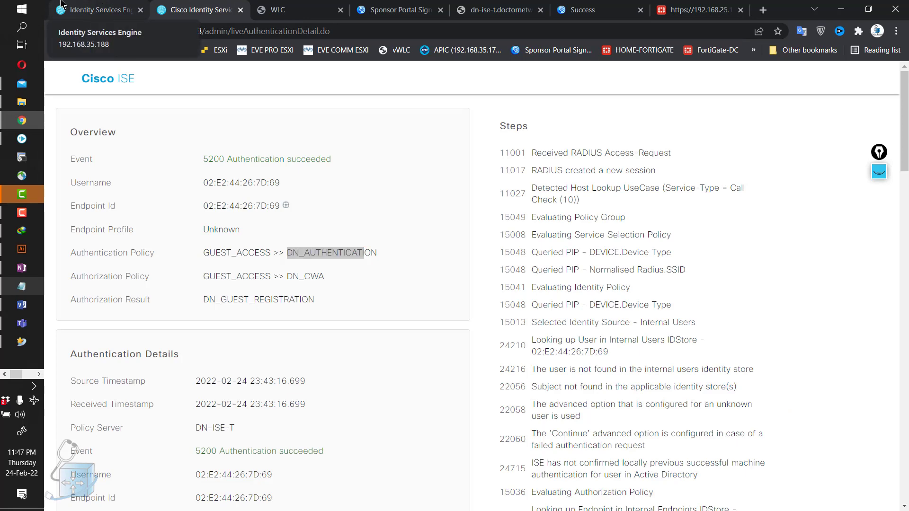
Step: Return to Policy Sets and review the guest access network diagram before switching back to ISE
left_click(60, 4)
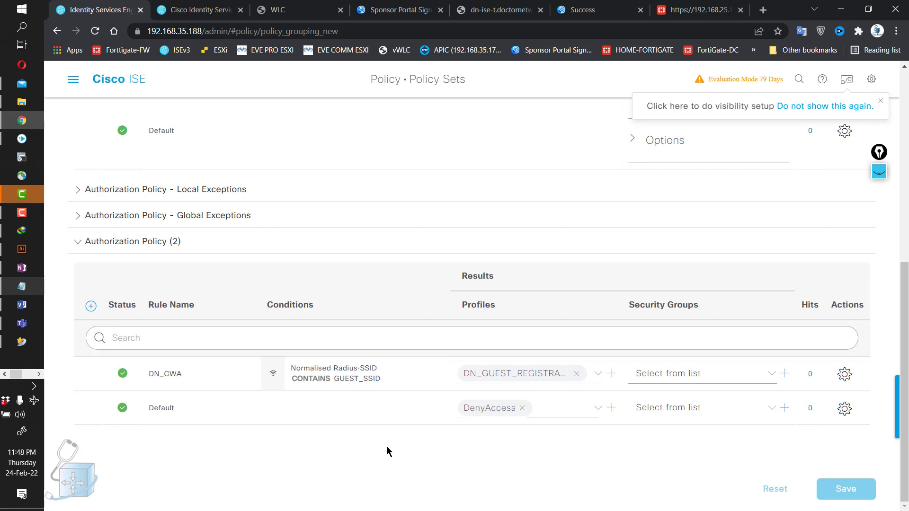
key("alt+Tab")
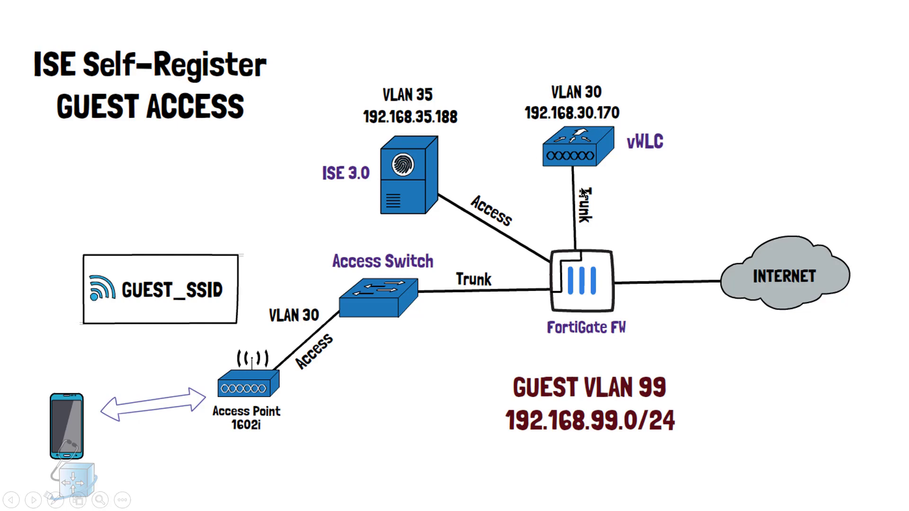
key("alt+Tab")
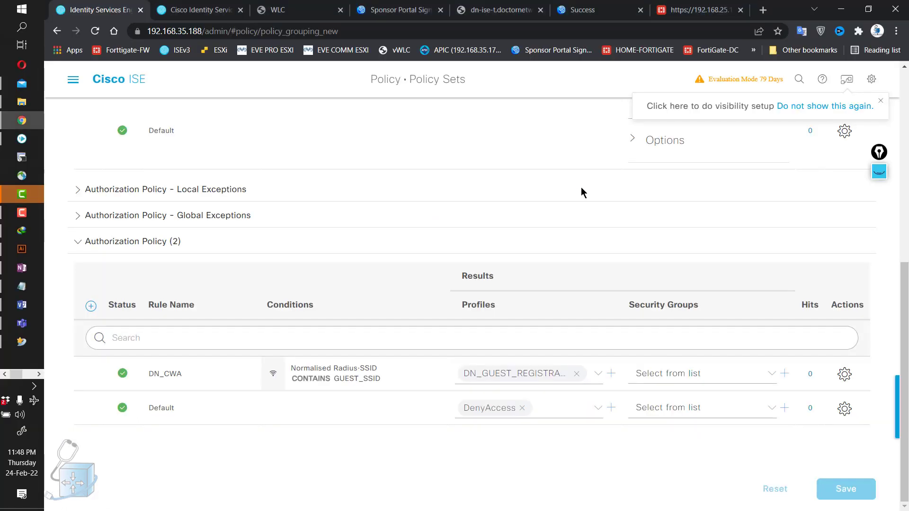
Step: On the WLC, open the GUEST_SSID client's details from Monitor > Clients and search for 'acl'
left_click(290, 9)
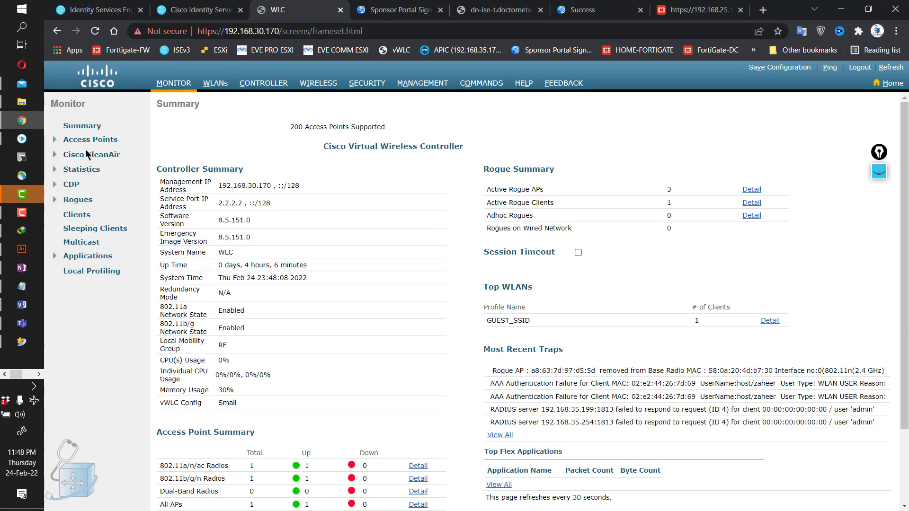
left_click(67, 216)
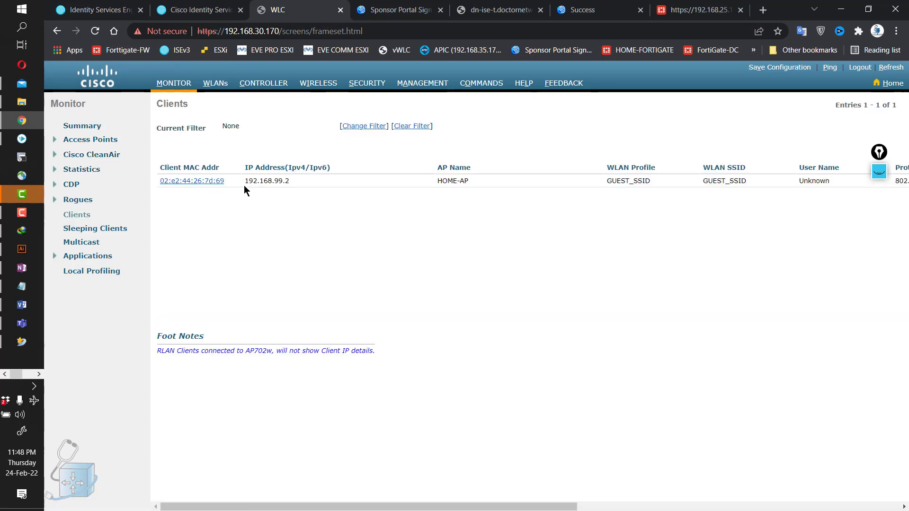
left_click(187, 181)
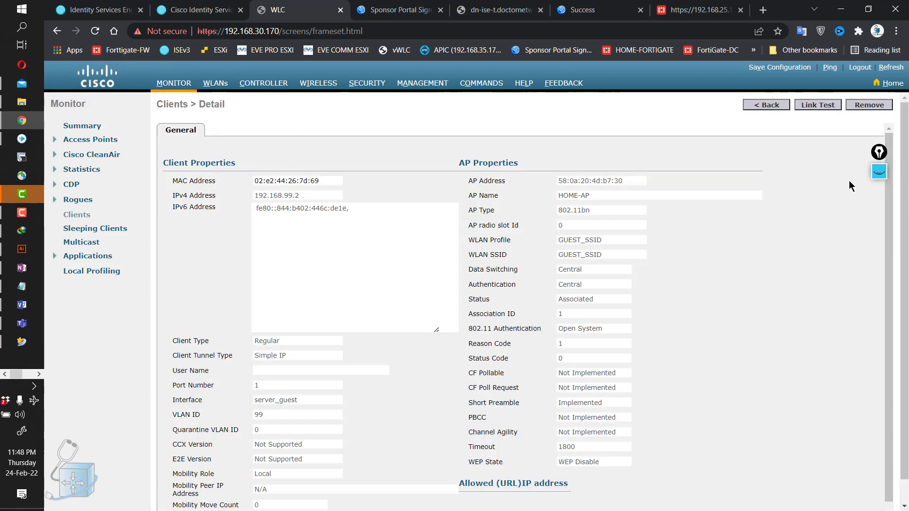
key("ctrl+f")
type("acl")
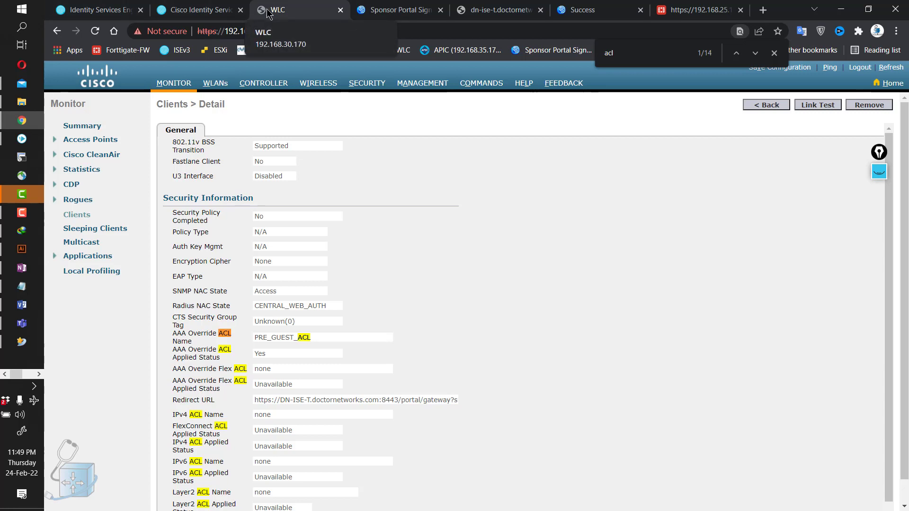
Step: Return to the ISE Policy Sets page with the DN_CWA and Default authorization rules
left_click(189, 9)
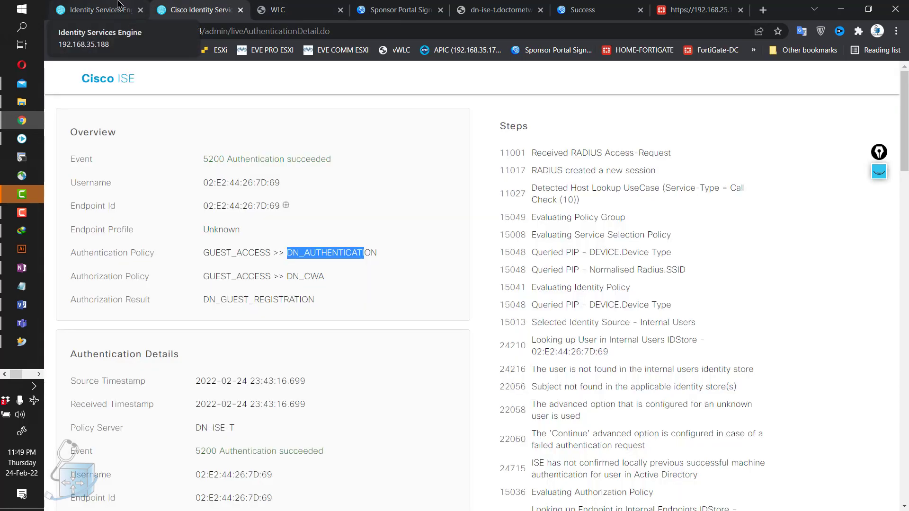
left_click(120, 6)
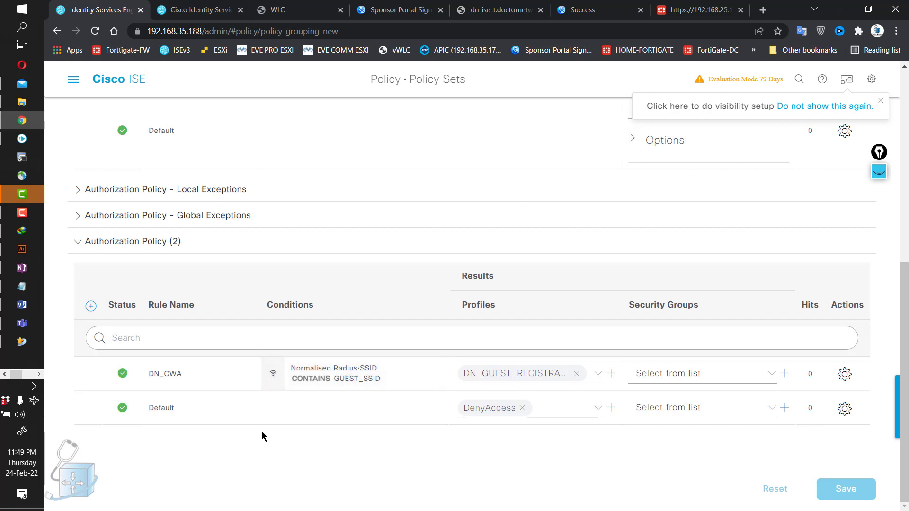
left_click(845, 374)
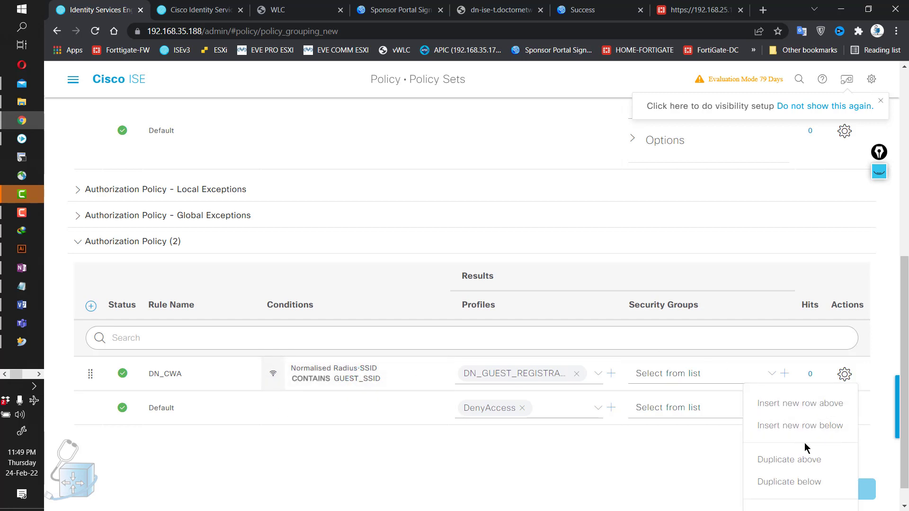
Step: Duplicate DN_CWA as DN_CWA_copy and add a second AND condition in its condition editor
left_click(818, 459)
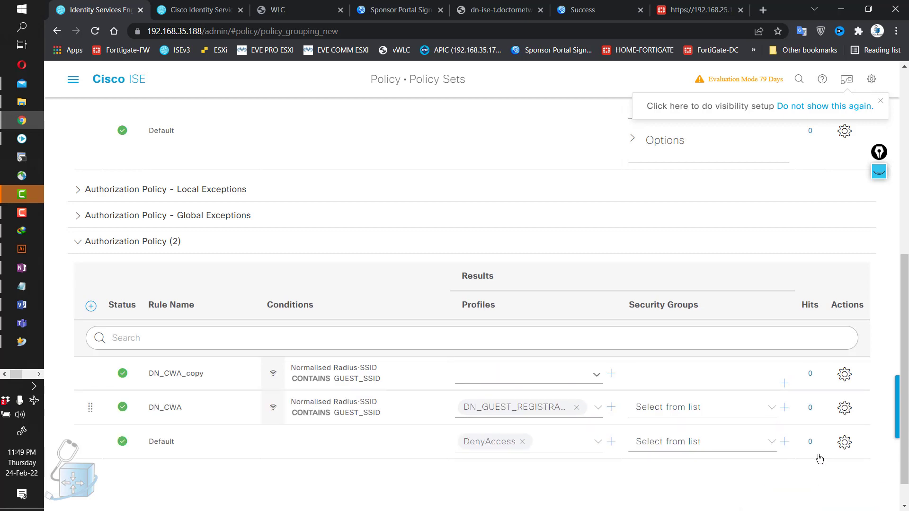
left_click(359, 371)
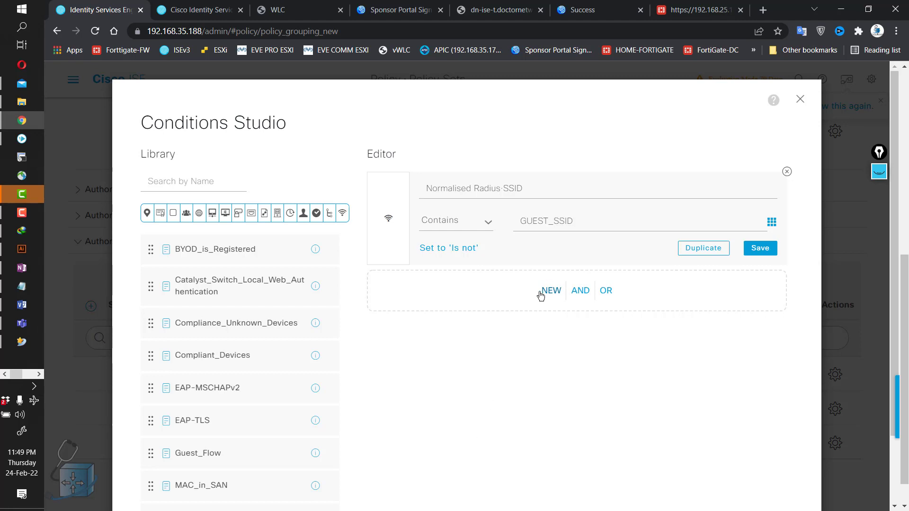
left_click(541, 292)
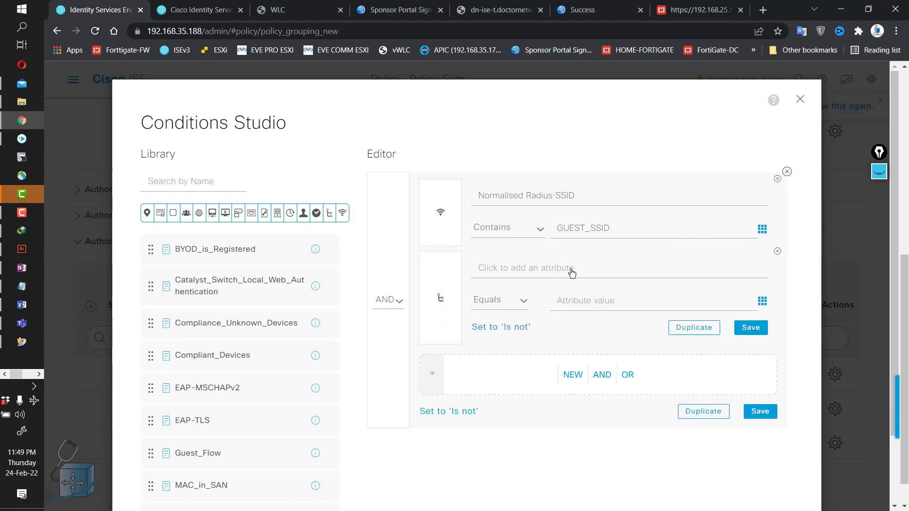
left_click(568, 271)
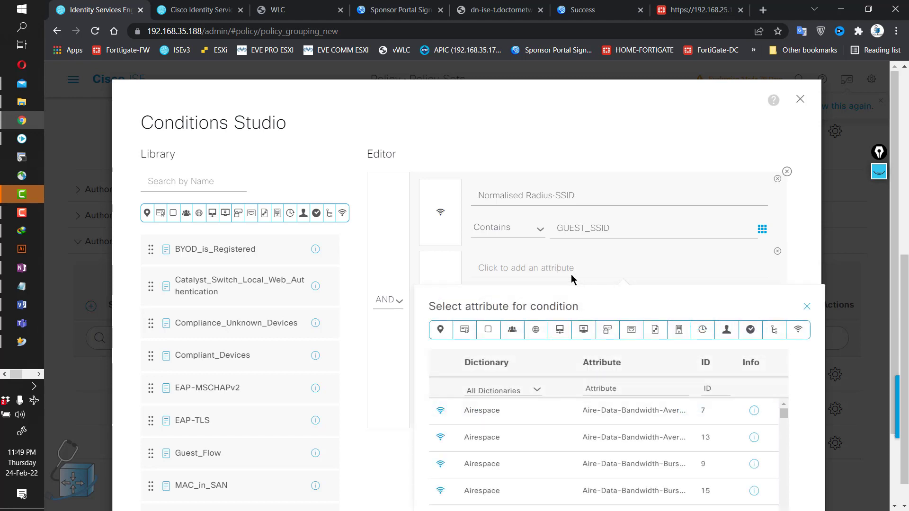
left_click_drag(891, 270, 893, 374)
Step: Pick the Network Access UseCase attribute for the new condition
left_click(501, 307)
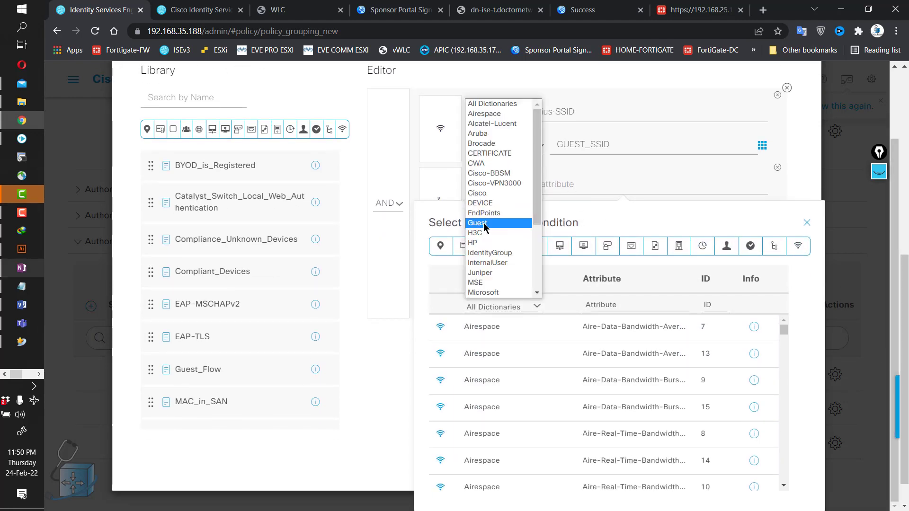
scroll(540, 208, "down", 2)
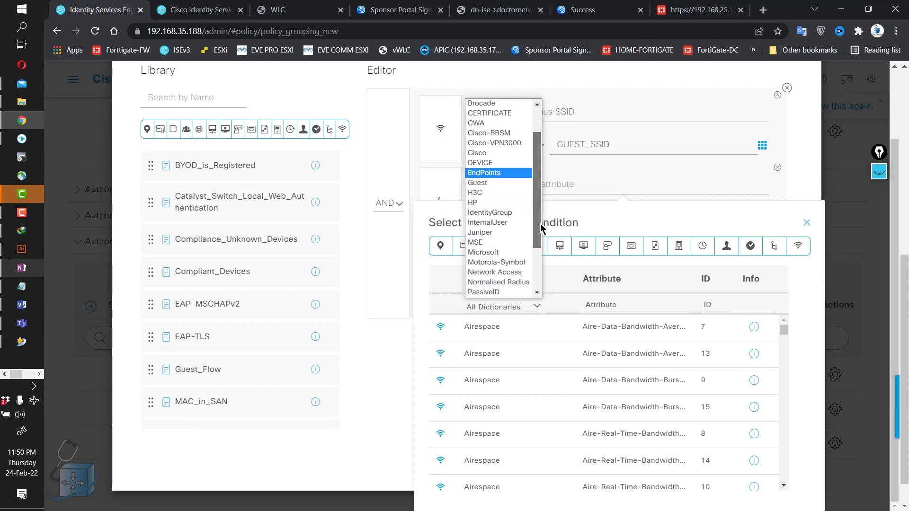
scroll(540, 228, "down", 2)
key("Escape")
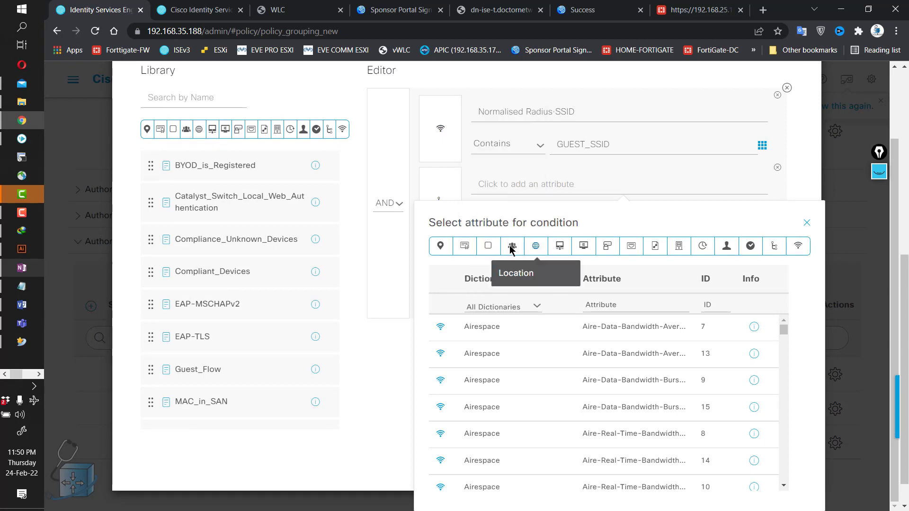
left_click(615, 309)
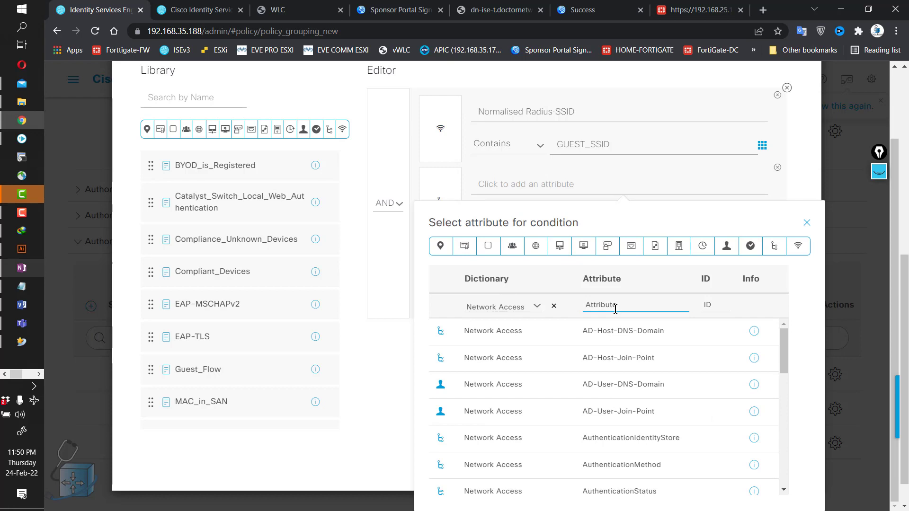
type("guest")
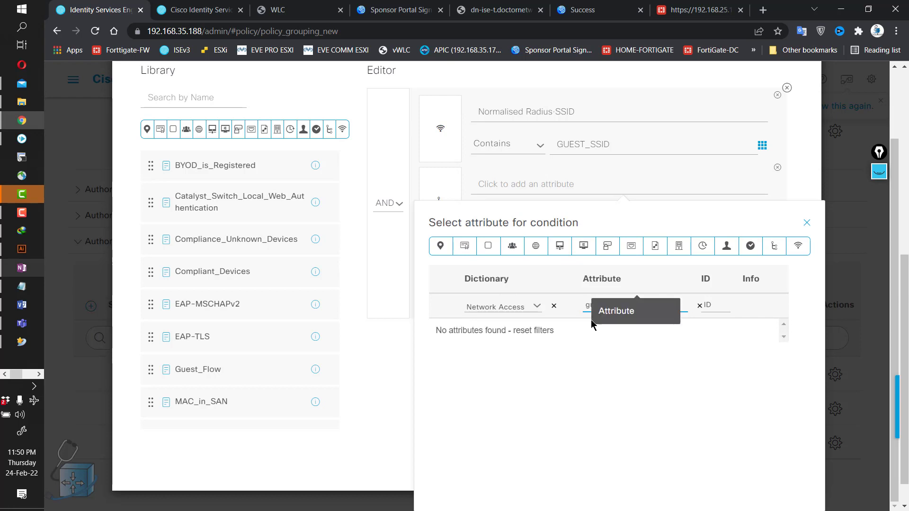
left_click(617, 304)
key("BackSpace")
key("BackSpace")
key("BackSpace")
key("BackSpace")
key("BackSpace")
type("use")
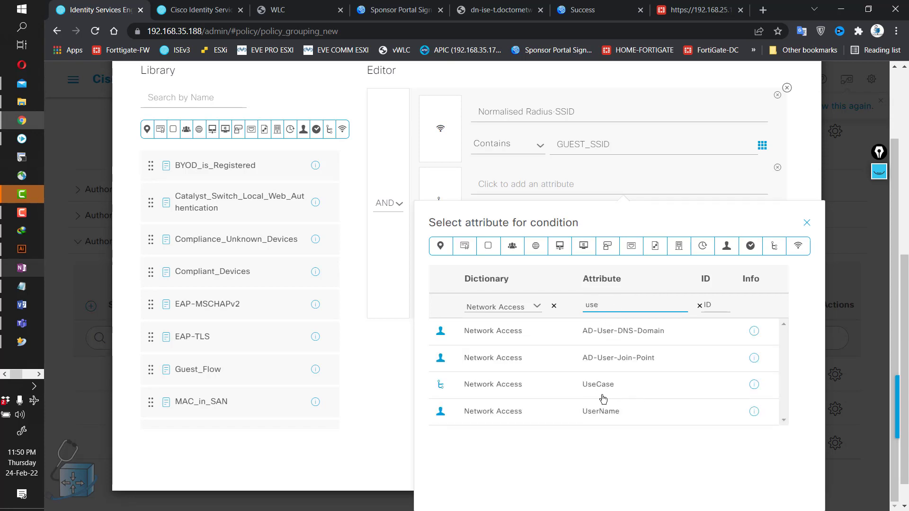
left_click(610, 384)
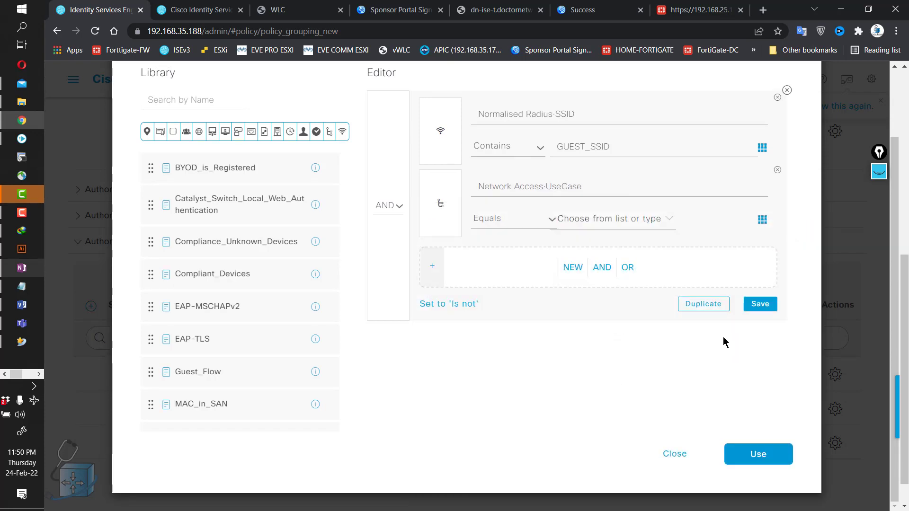
Step: Set UseCase Equals Guest Flow and apply the GUEST_SSID AND Guest Flow condition
left_click(653, 220)
type("guest")
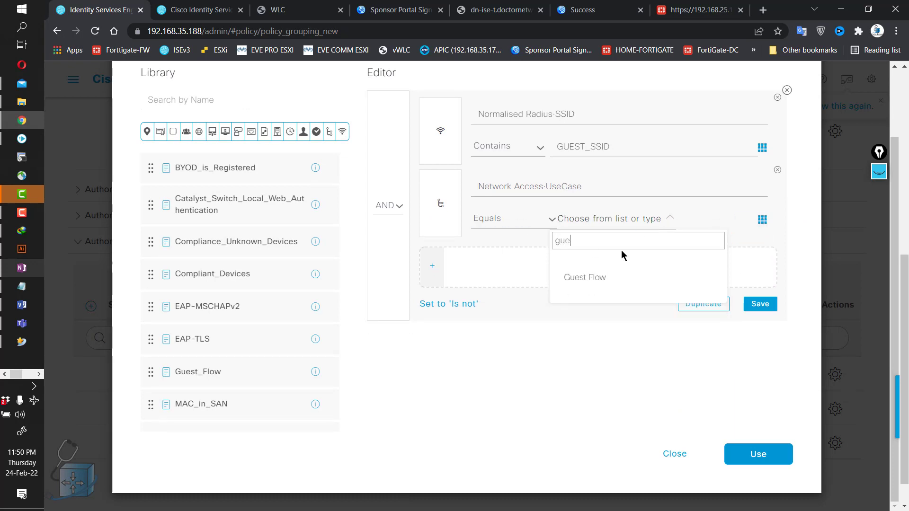
left_click(587, 278)
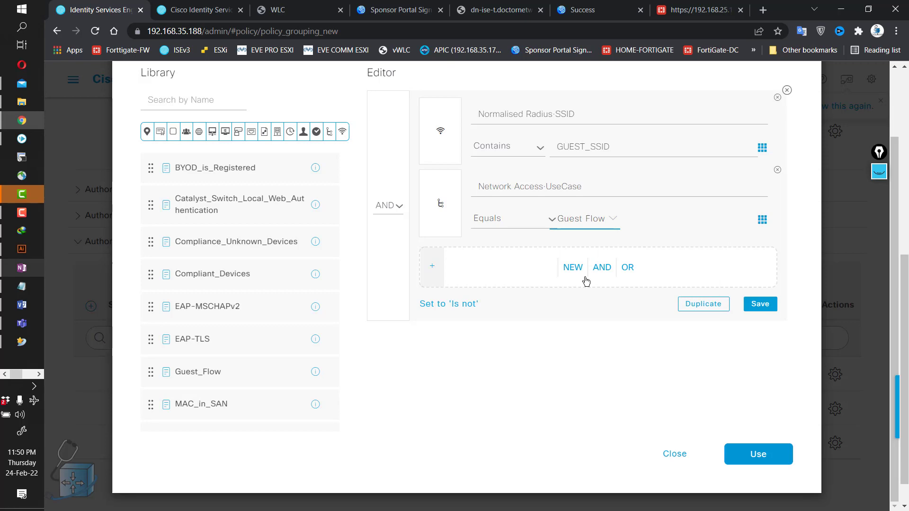
left_click(758, 454)
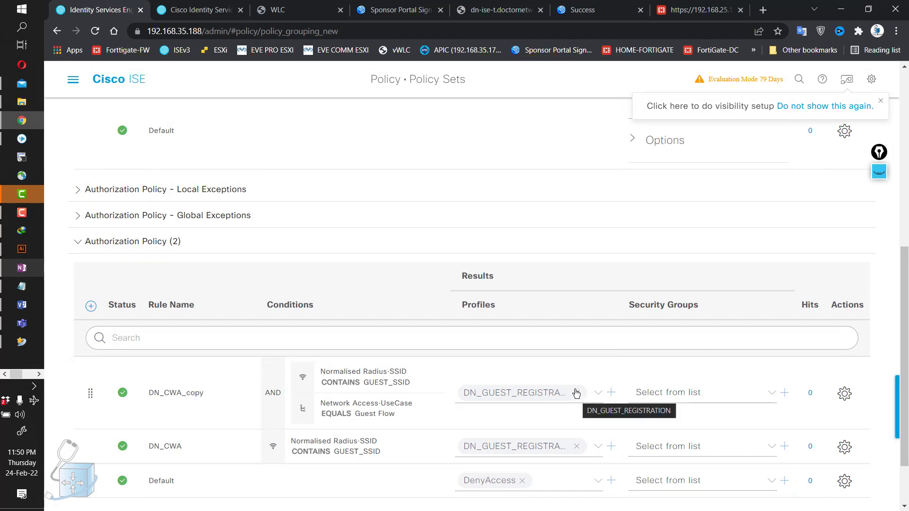
Step: Replace DN_CWA_copy's DN_GUEST_REGISTRATION profile with DN_GUEST_ALLOWED
left_click(583, 399)
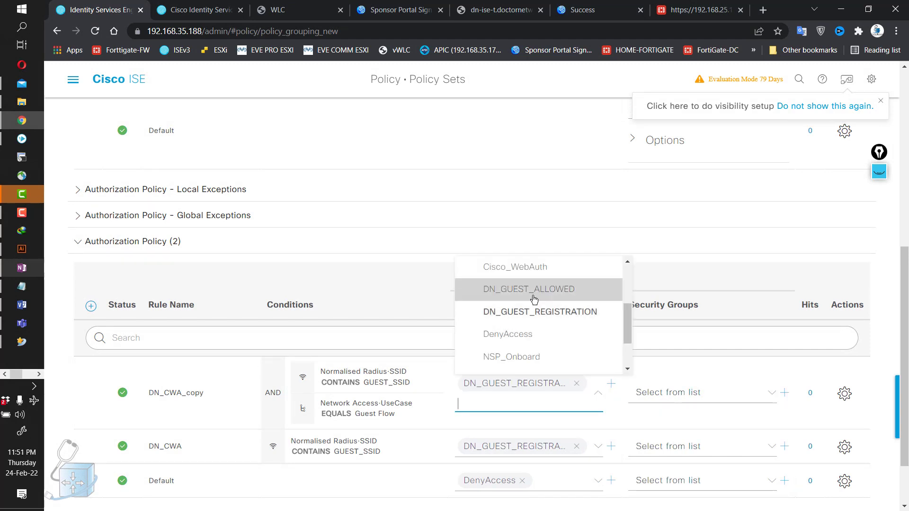
left_click(529, 291)
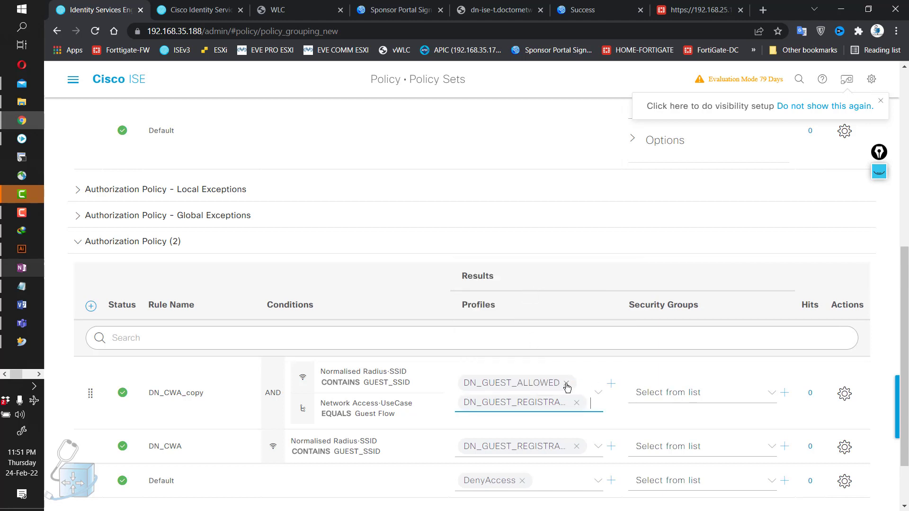
left_click(576, 403)
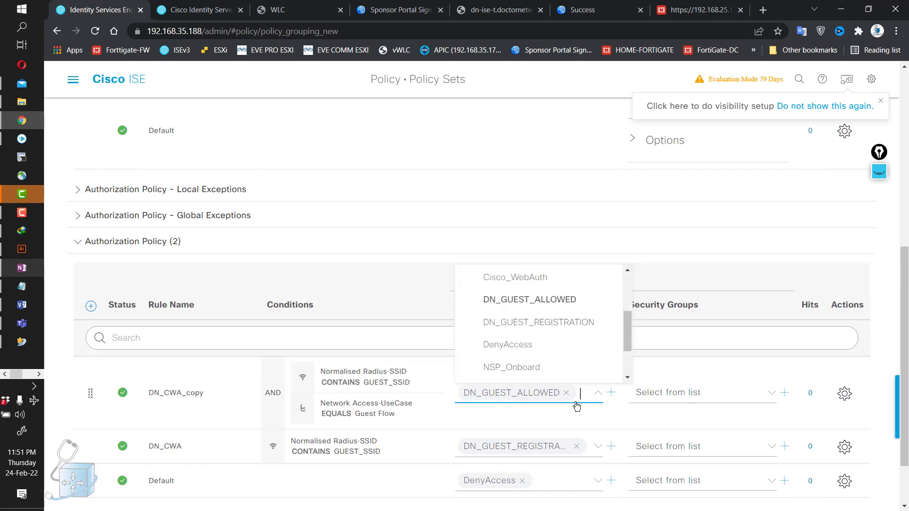
left_click(701, 370)
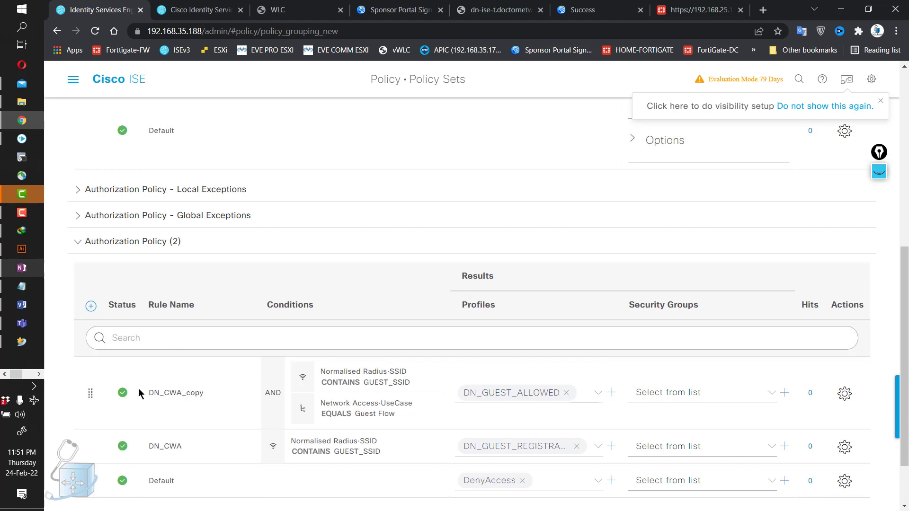
Step: Rename the rule to GUEST_AUTHENTICATED and save the policy set
double_click(192, 394)
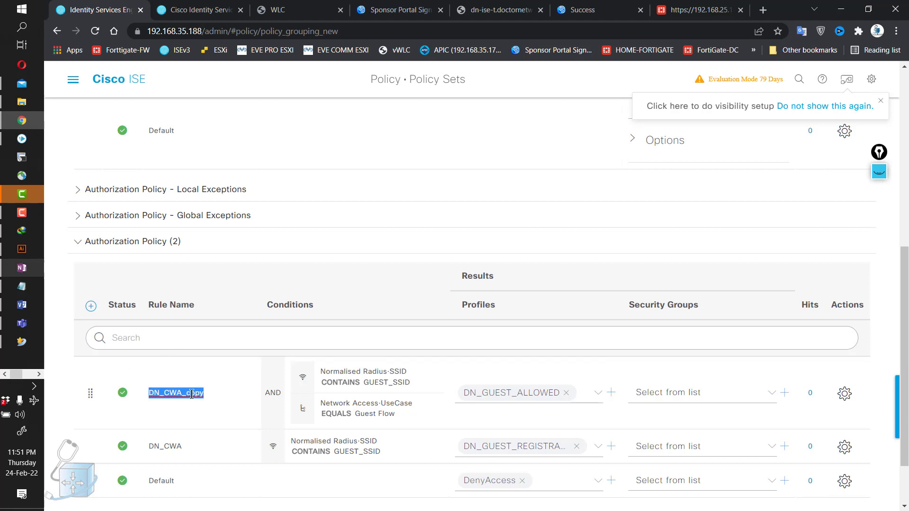
type("GUE")
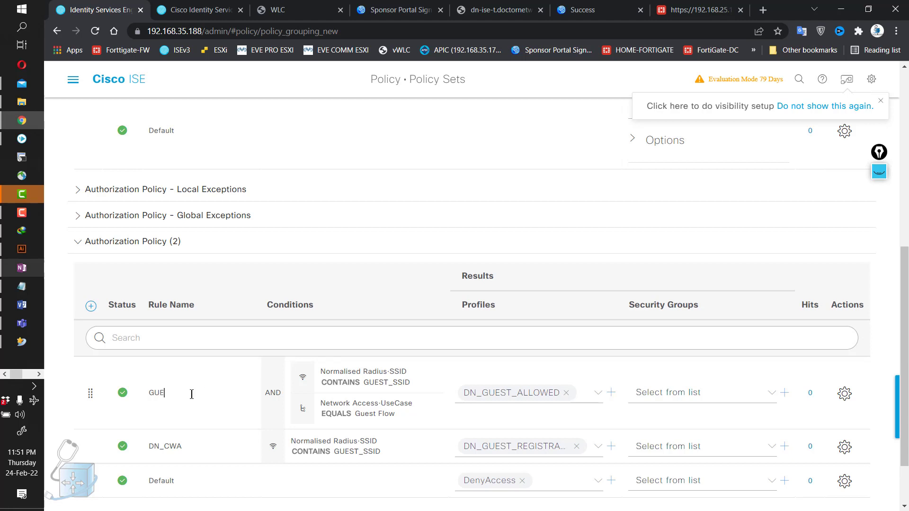
type("ST_AUTHENTICATED")
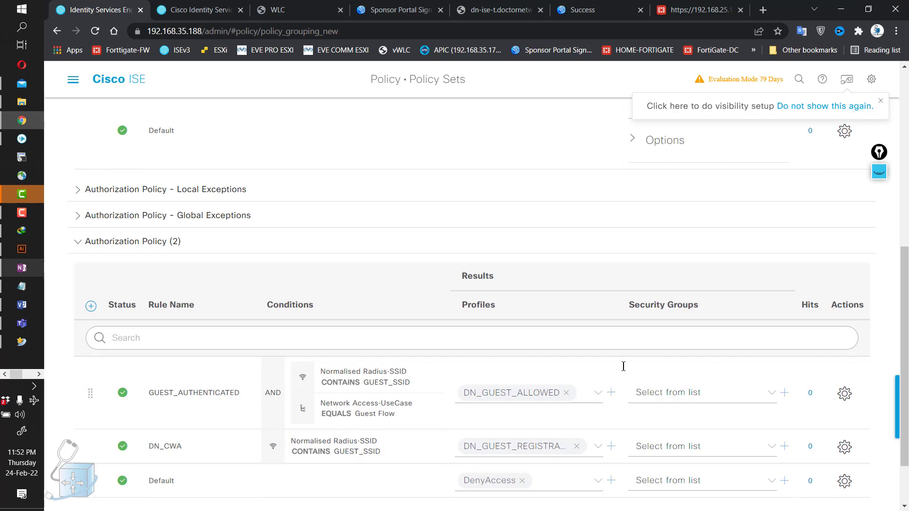
scroll(623, 366, "down", 2)
left_click(837, 489)
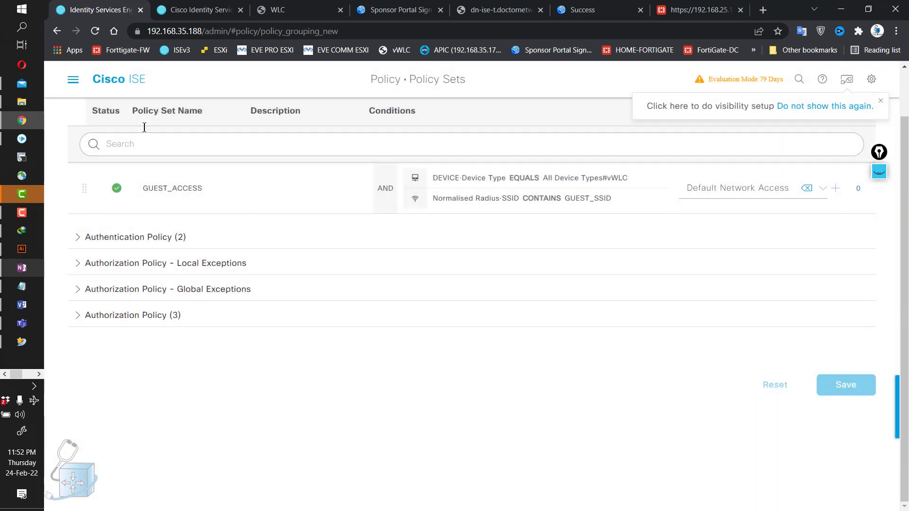
Step: View Operations > RADIUS > Live Logs, then bring up the guest's remote desktop session
left_click(72, 81)
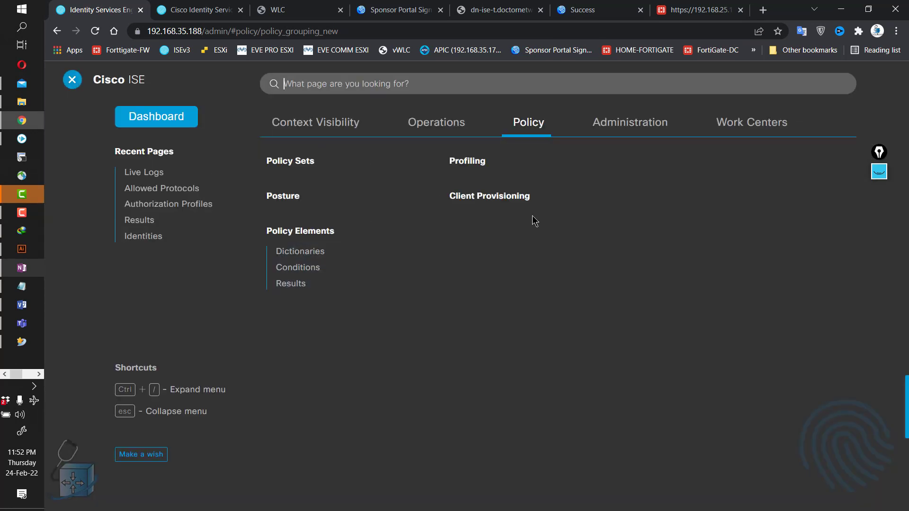
left_click(435, 123)
left_click(299, 183)
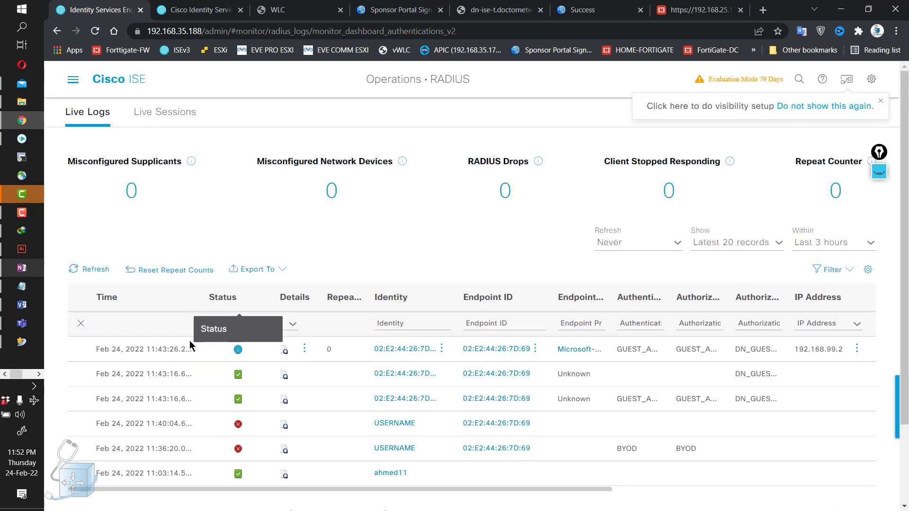
left_click(35, 374)
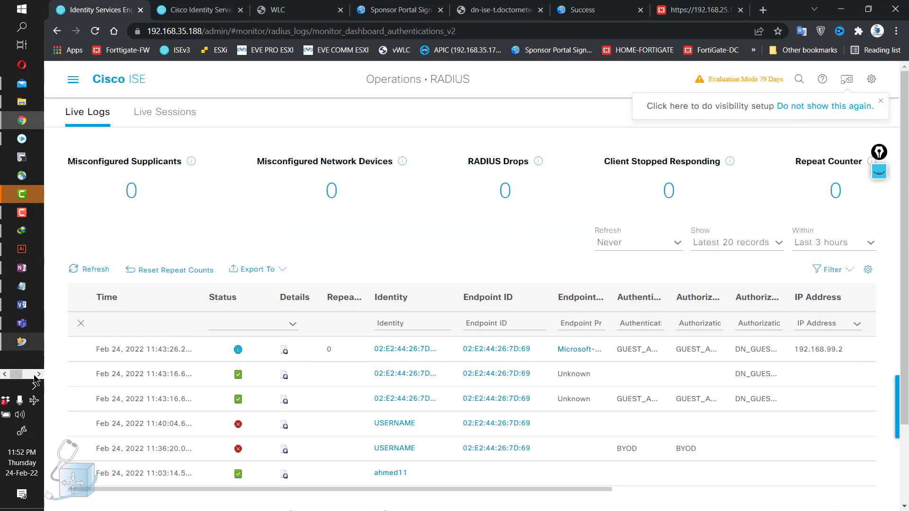
left_click(22, 176)
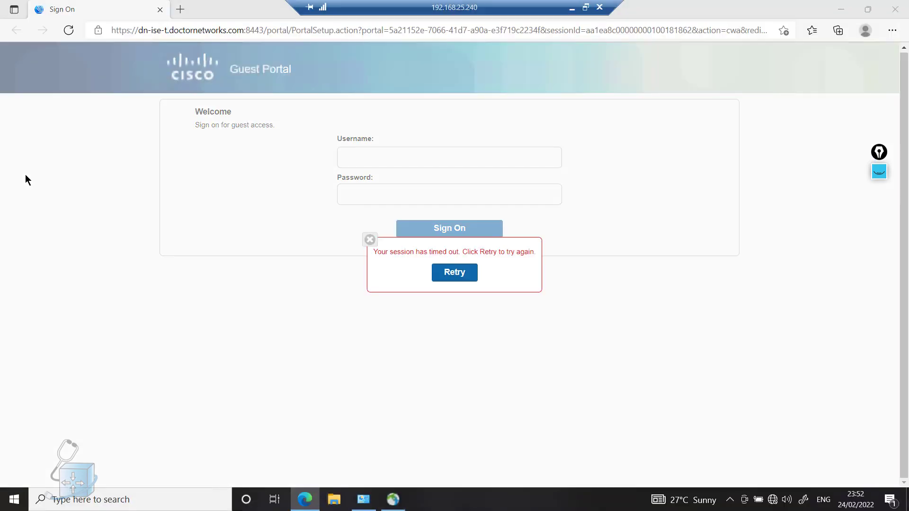
Step: Close the timed-out Edge window, then disconnect from and reconnect to GUEST_SSID
left_click(895, 9)
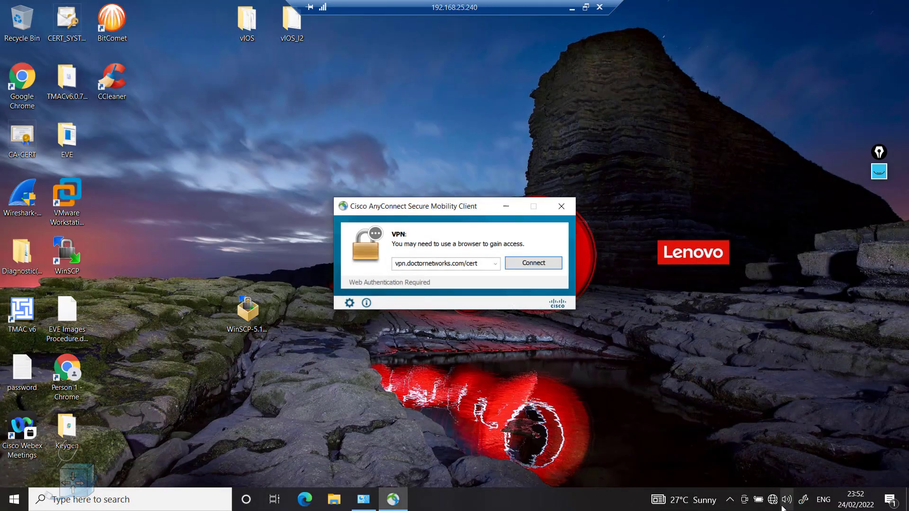
left_click(773, 500)
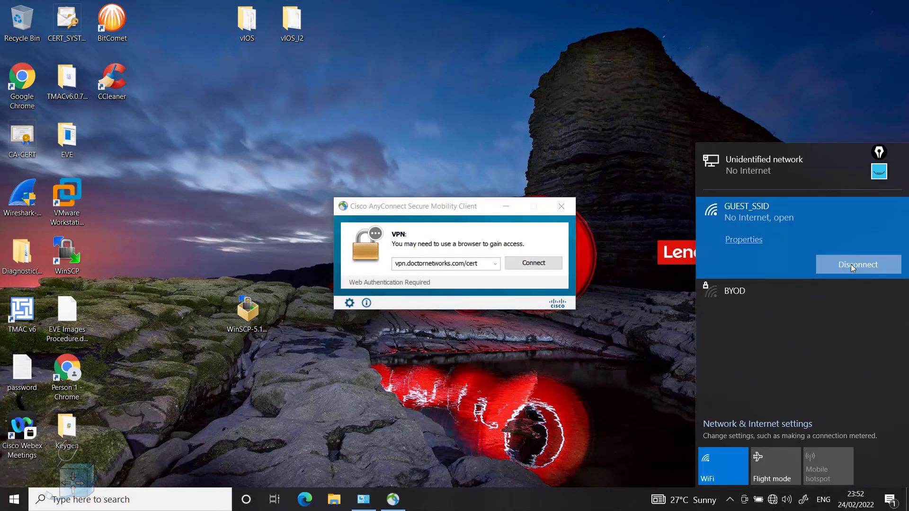
left_click(851, 264)
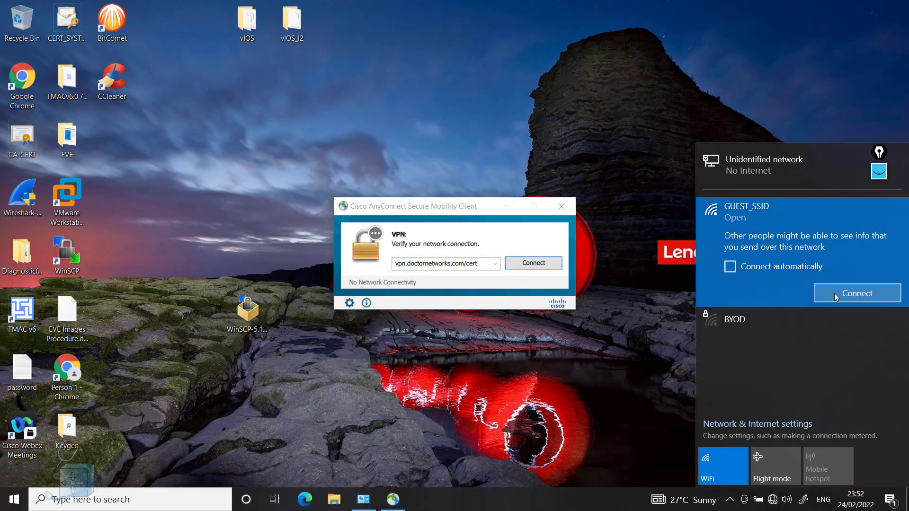
left_click(834, 293)
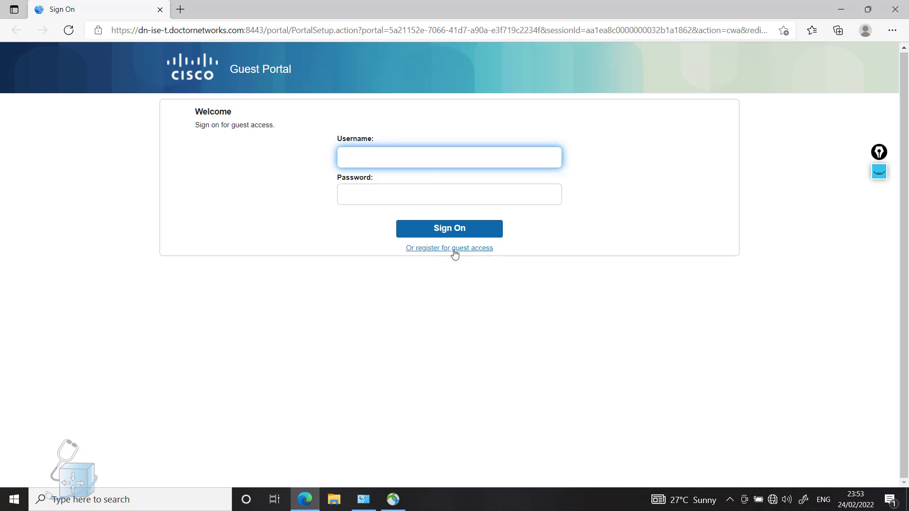
Step: Self-register a new guest account with username guest_buddy and a reason for visit
left_click(437, 252)
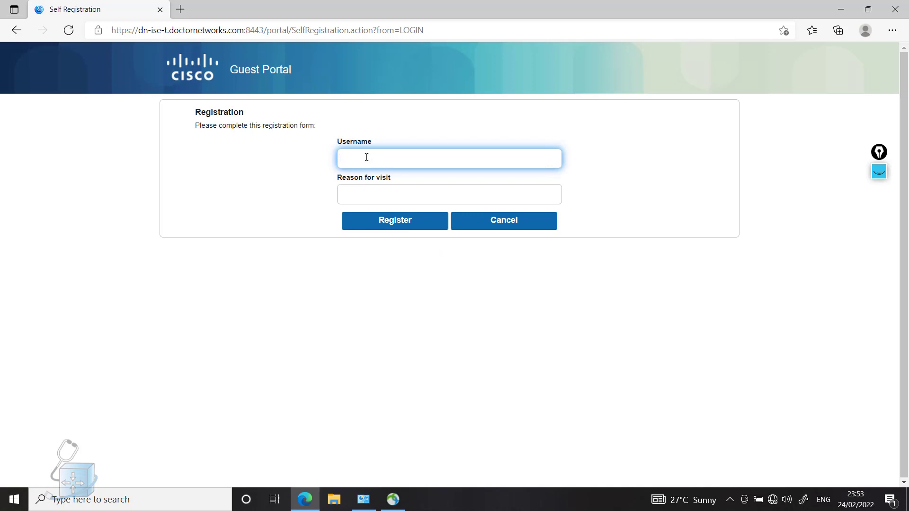
left_click(377, 158)
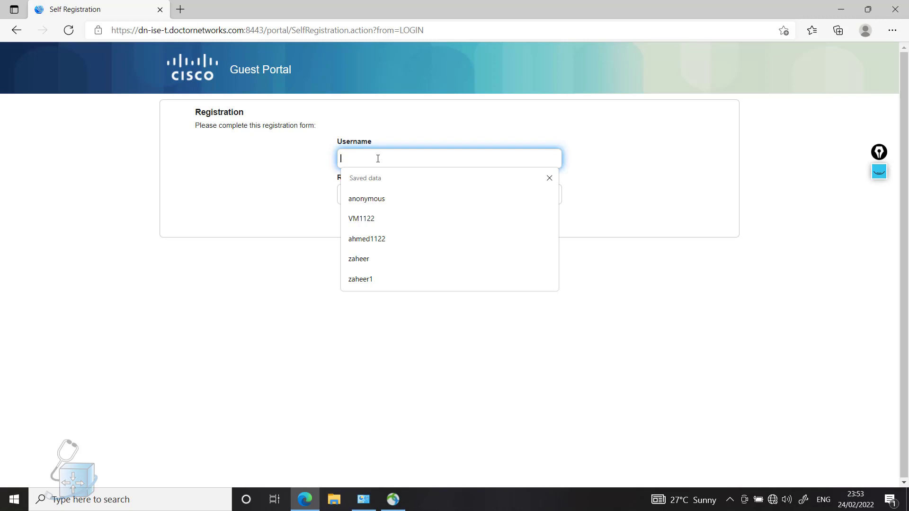
type("guest")
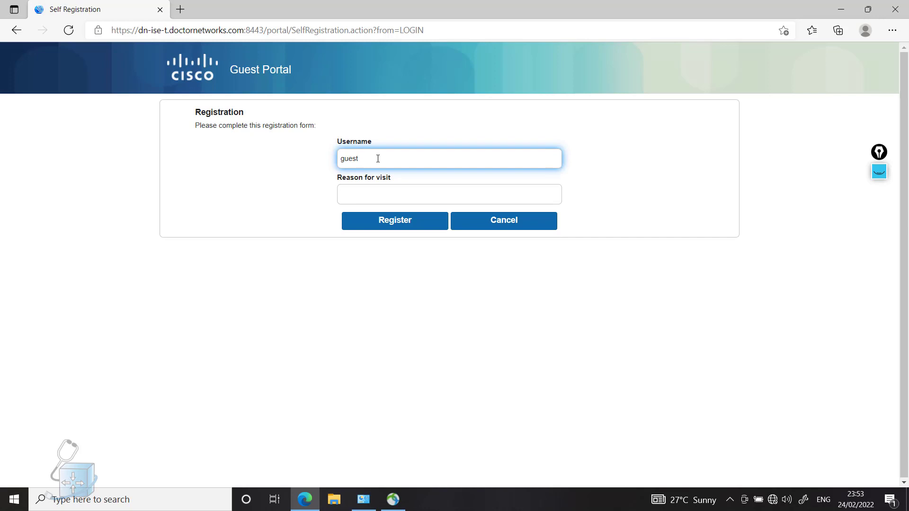
type("_buddy")
left_click(372, 197)
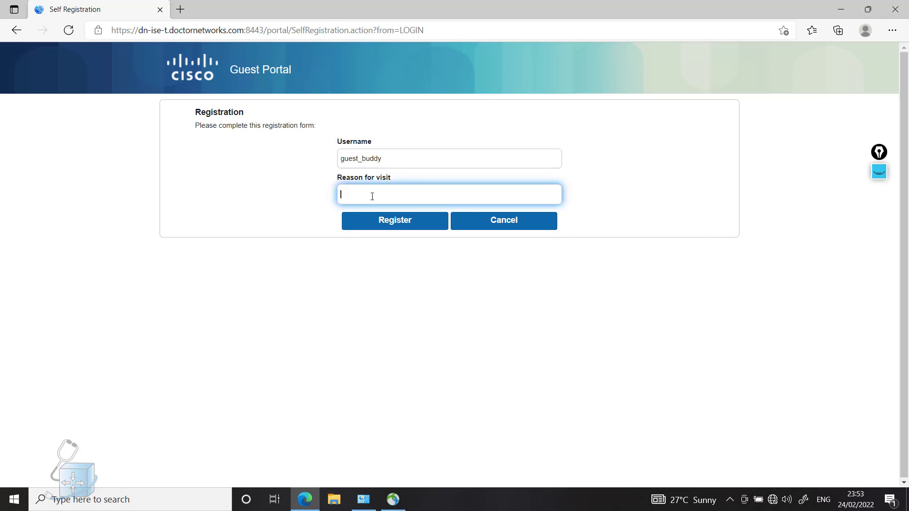
type("None")
left_click(391, 223)
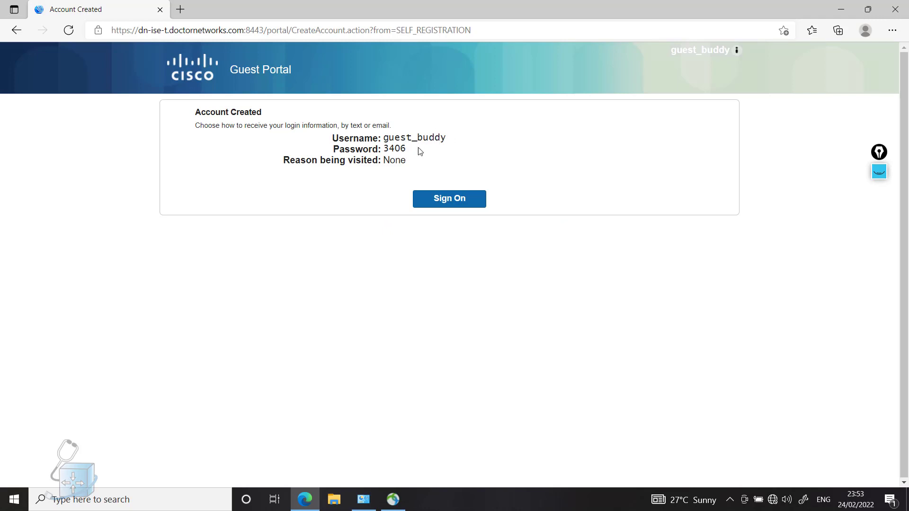
Step: Copy the generated password and enter guest_buddy's credentials on the sign-on page
left_click_drag(407, 151, 382, 152)
left_click(445, 203)
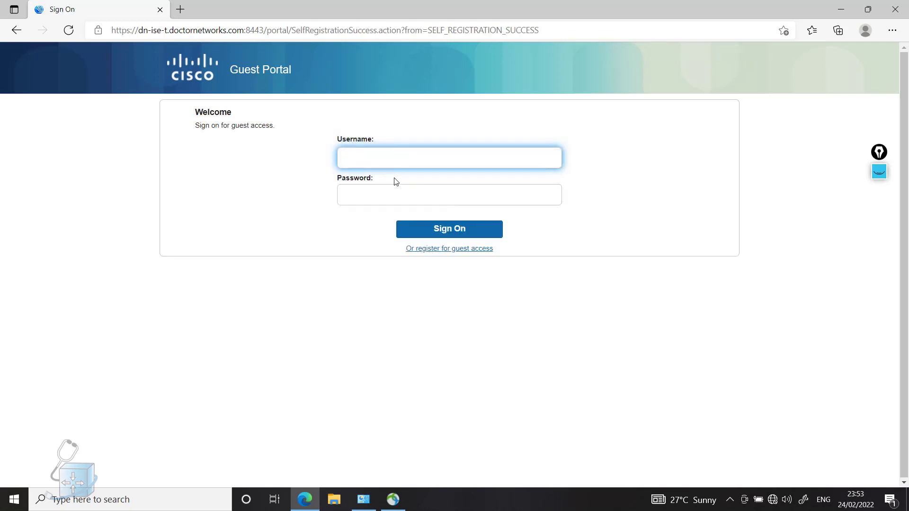
type("guest_buddy")
key("Tab")
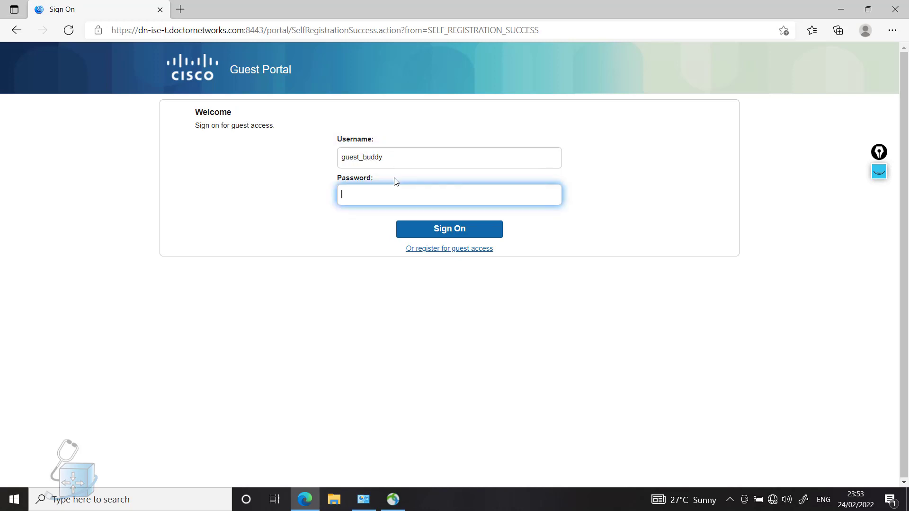
type("****")
mouse_move(501, 3)
left_click(571, 9)
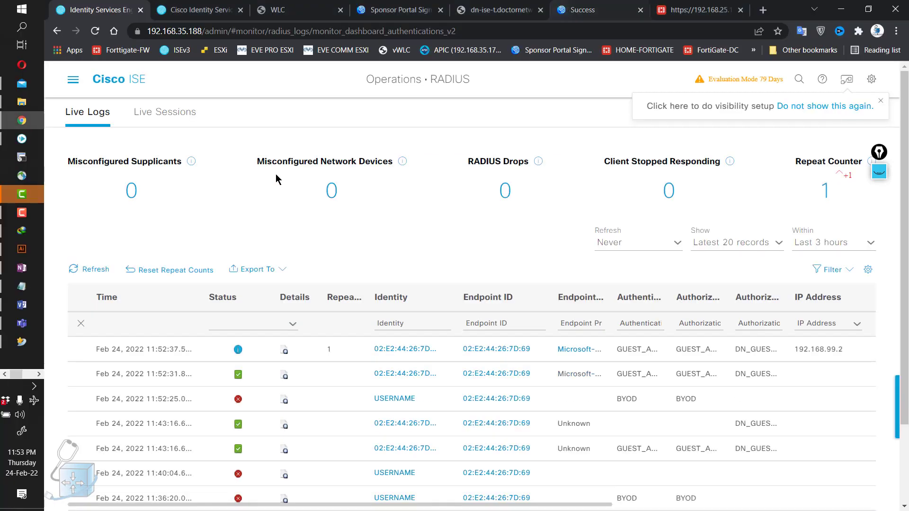
Step: Refresh Live Logs, open the new login's detail report, and close the tabs to its right
left_click(108, 275)
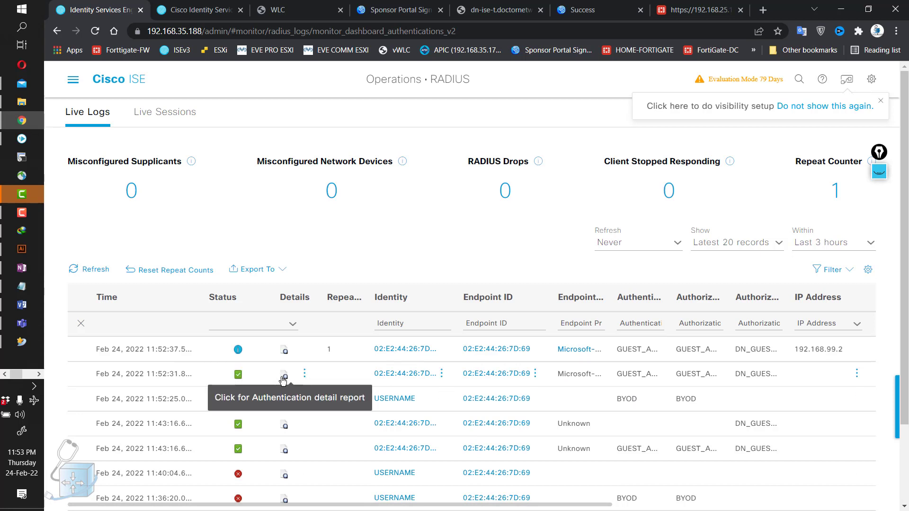
left_click(283, 377)
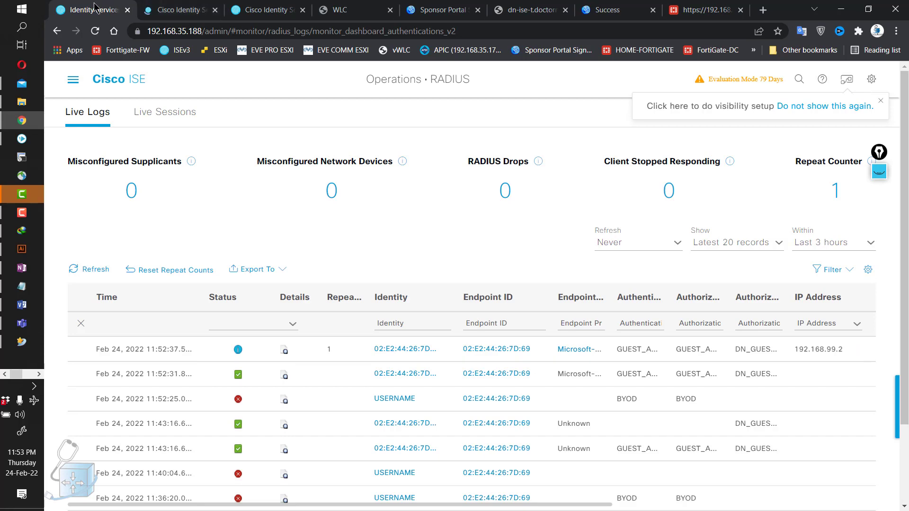
left_click(338, 9)
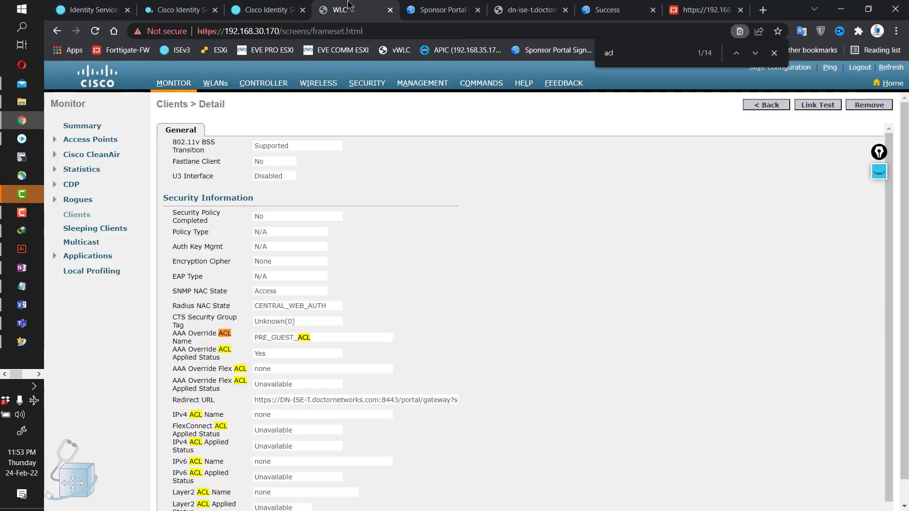
left_click_drag(198, 4, 195, 7)
right_click(196, 8)
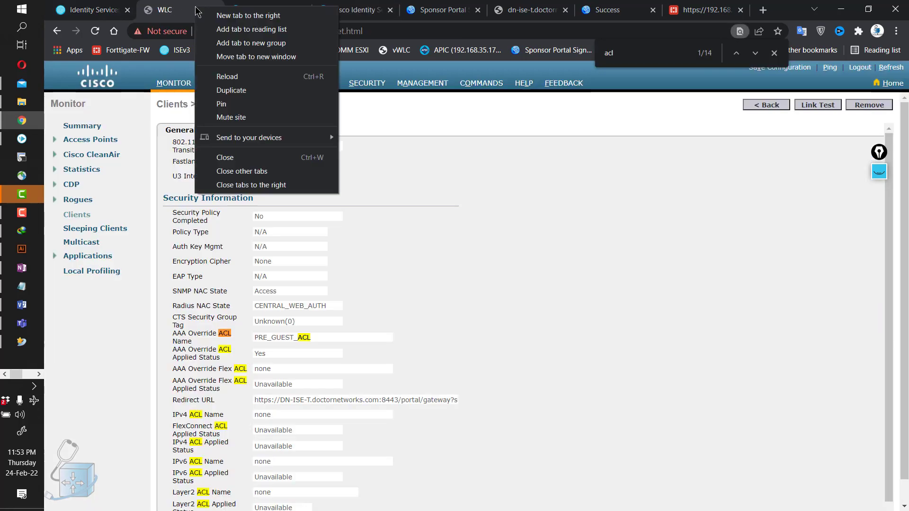
key("Escape")
left_click(264, 10)
right_click(261, 7)
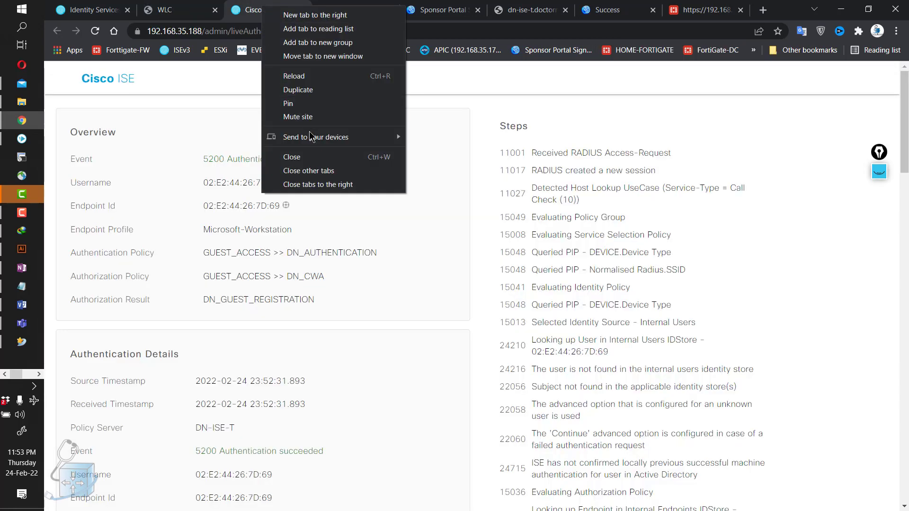
left_click(347, 188)
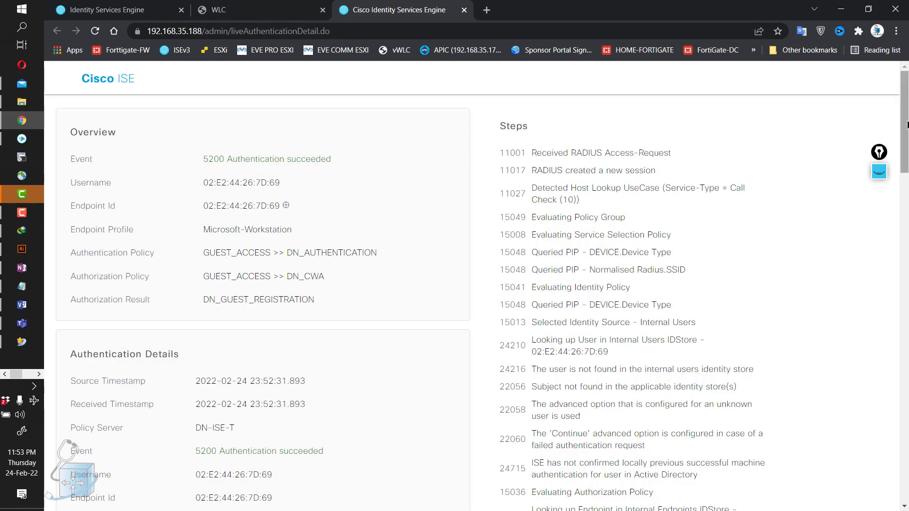
Step: Check the DN_CWA authorization policy, then return to Live Logs and the guest's remote session
scroll(551, 347, "down", 2)
left_click_drag(325, 195, 287, 194)
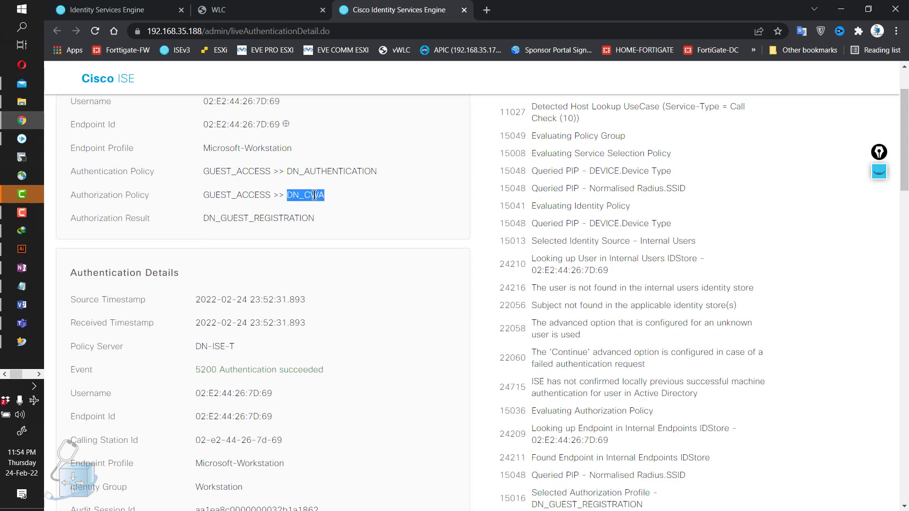
left_click(271, 10)
left_click(152, 5)
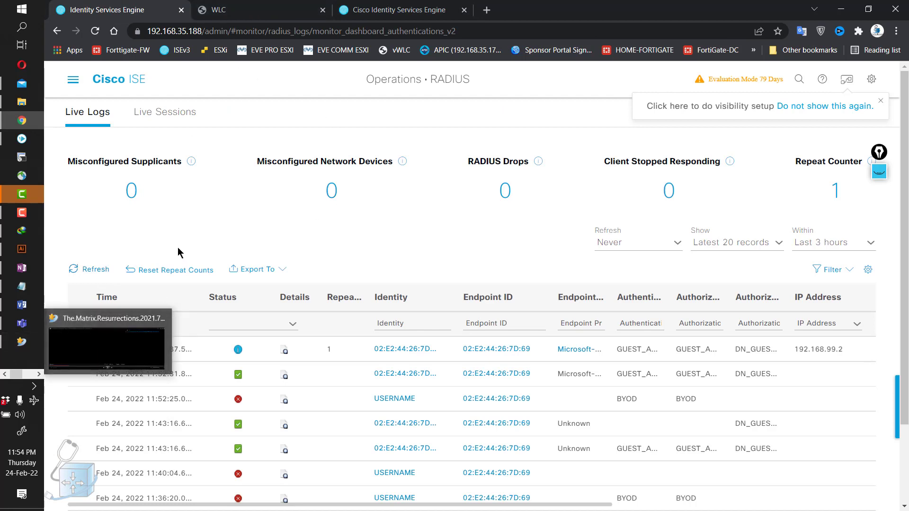
left_click(38, 374)
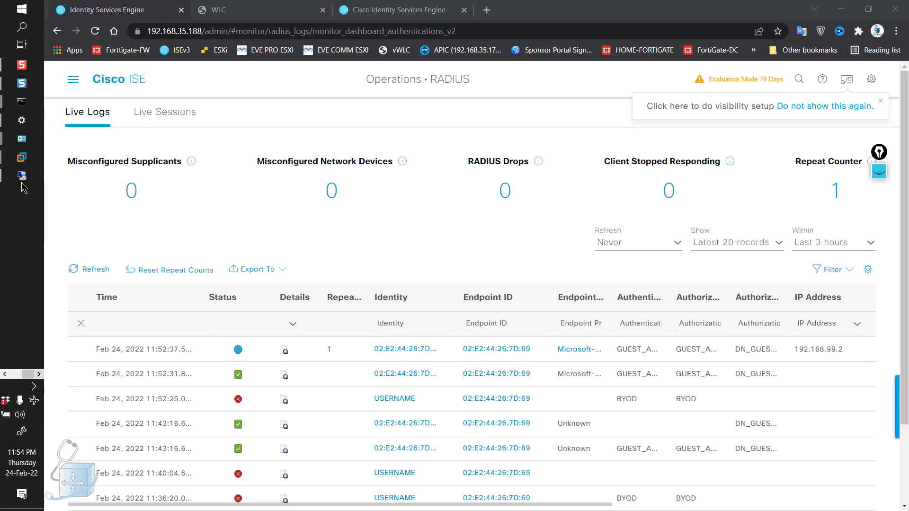
left_click(19, 187)
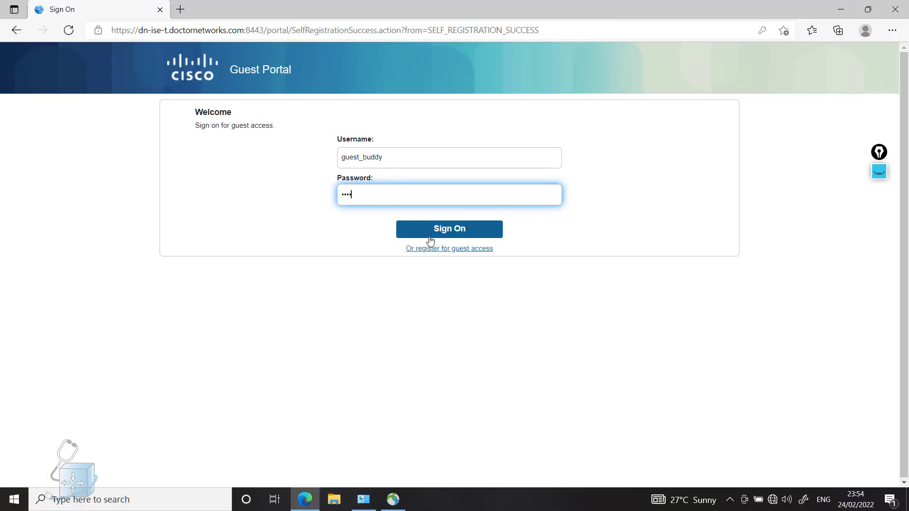
Step: Sign on to the guest portal, glancing at ISE Live Logs beside the remote session
left_click(447, 231)
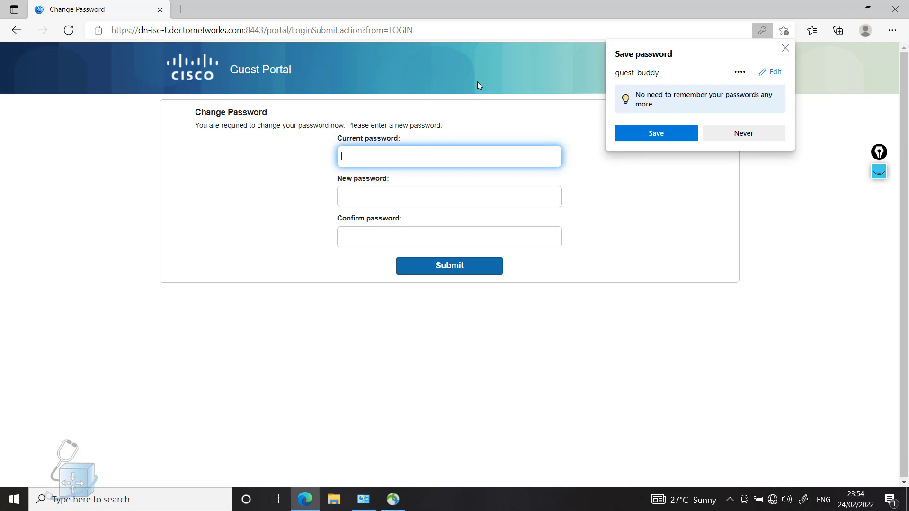
left_click(586, 8)
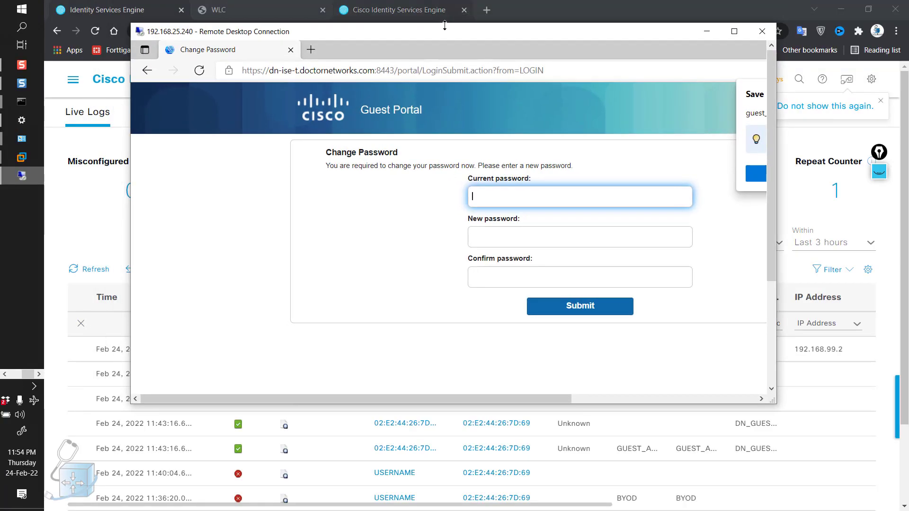
left_click_drag(443, 33, 908, 66)
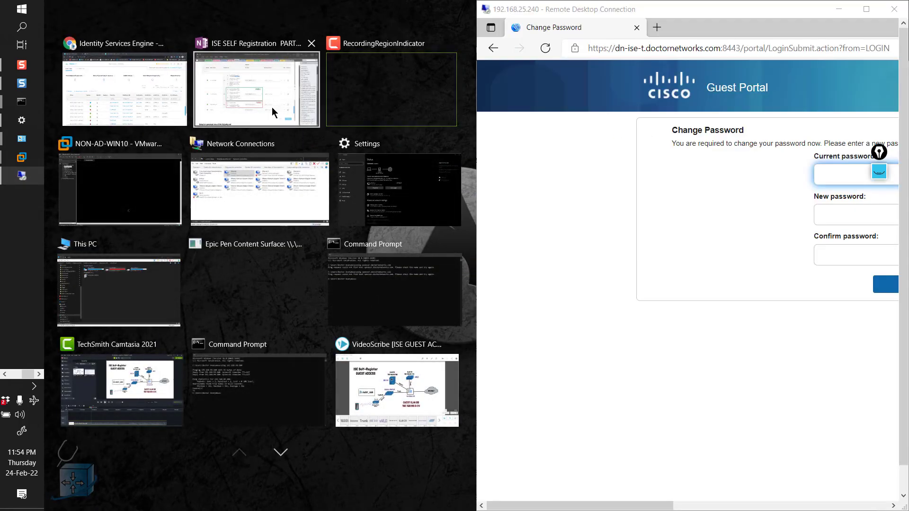
left_click(140, 90)
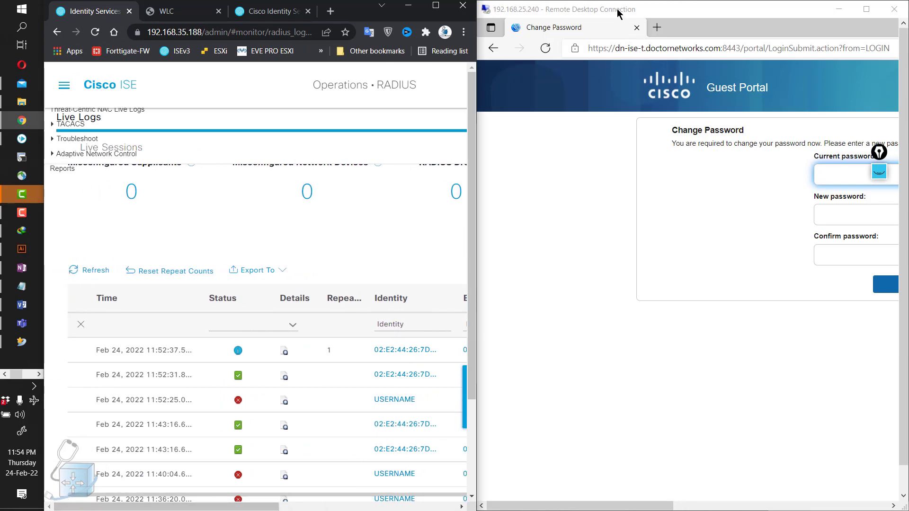
left_click_drag(644, 9, 284, 0)
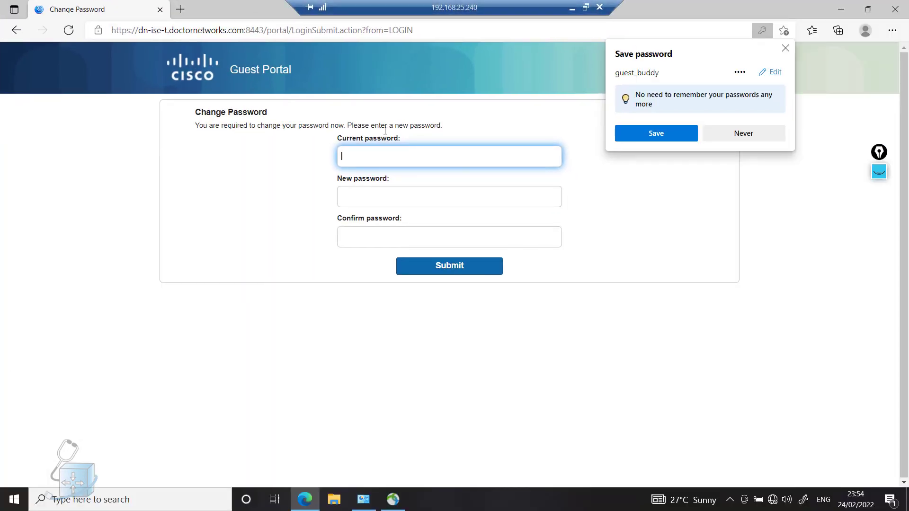
Step: Enter the current, new and confirmed guest passwords and submit the change
left_click(357, 164)
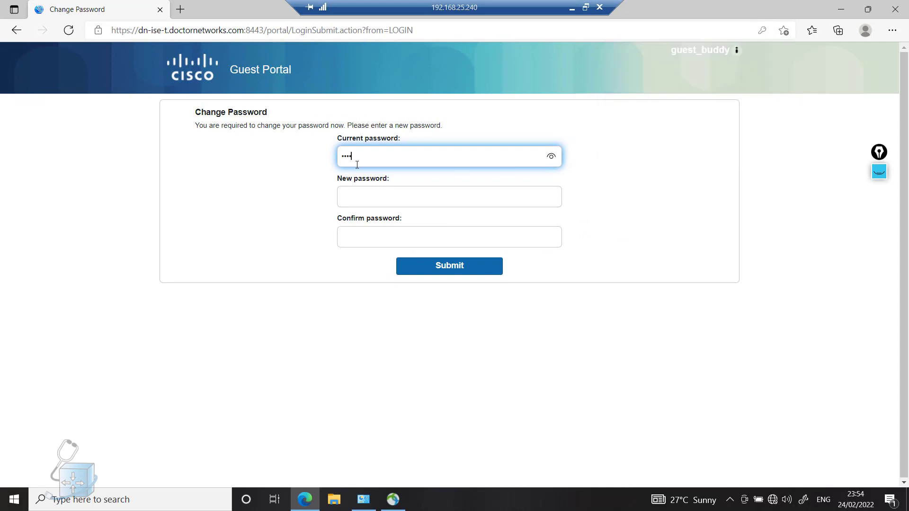
key("Tab")
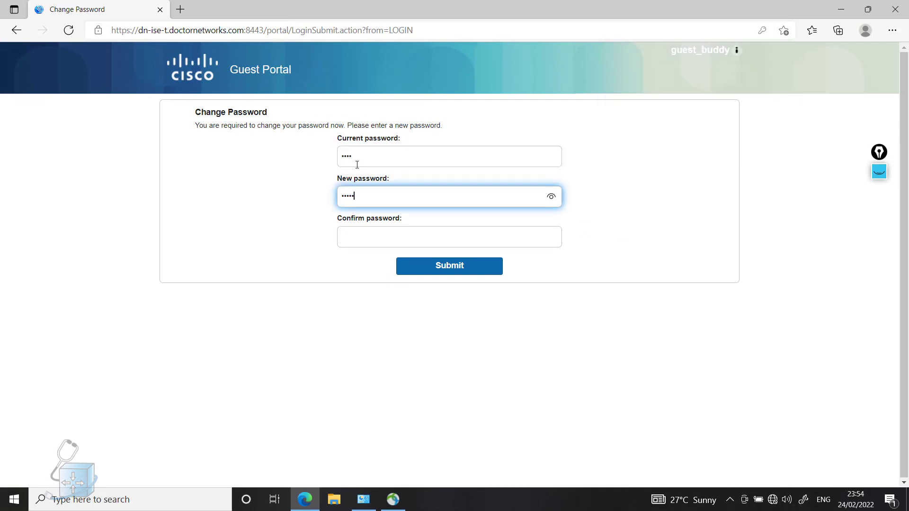
key("Tab")
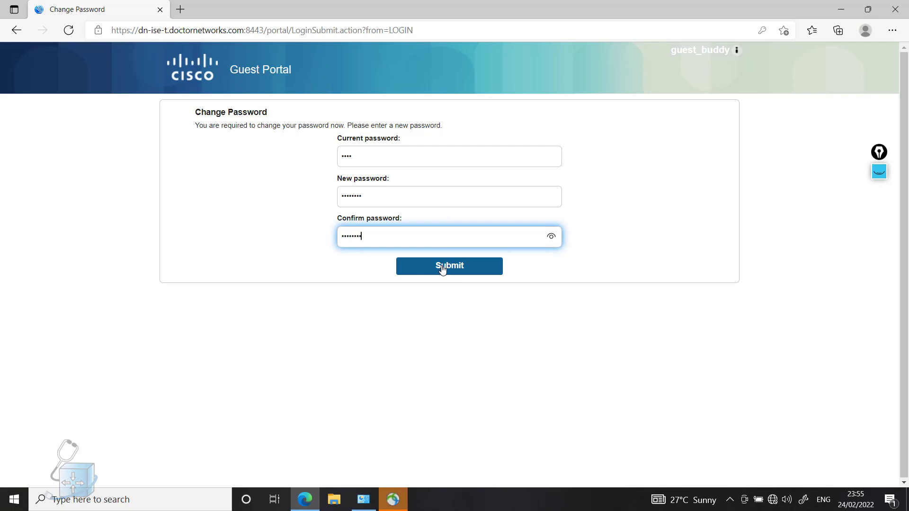
left_click(456, 269)
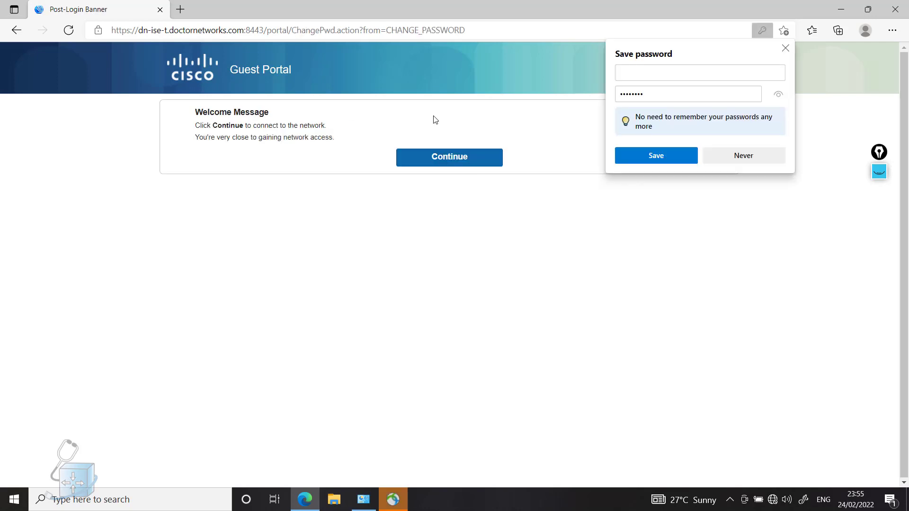
Step: Dismiss Edge's save-password prompt and bring the ISE Live Logs window up maximized
left_click(785, 49)
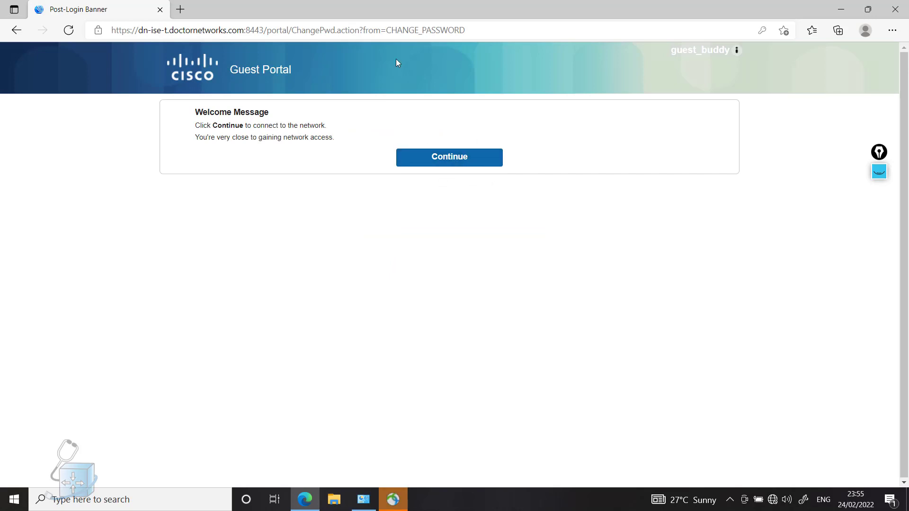
double_click(353, 6)
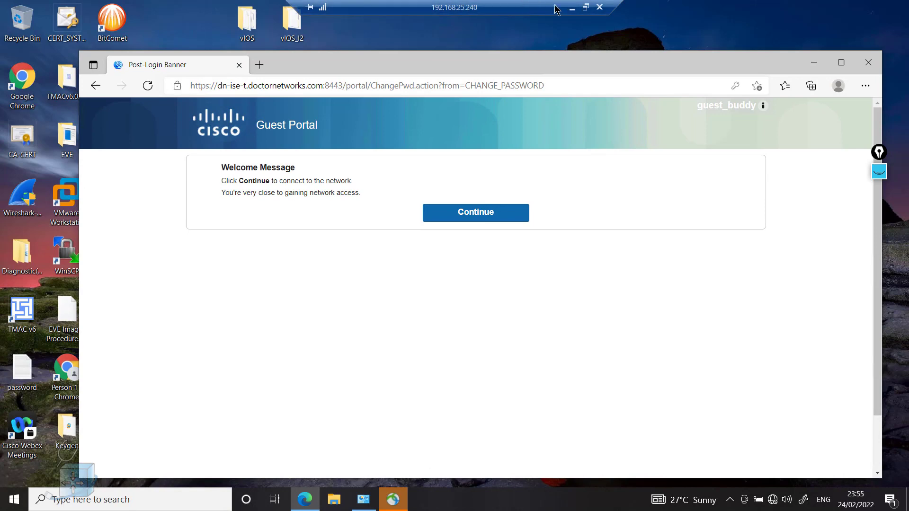
left_click(586, 7)
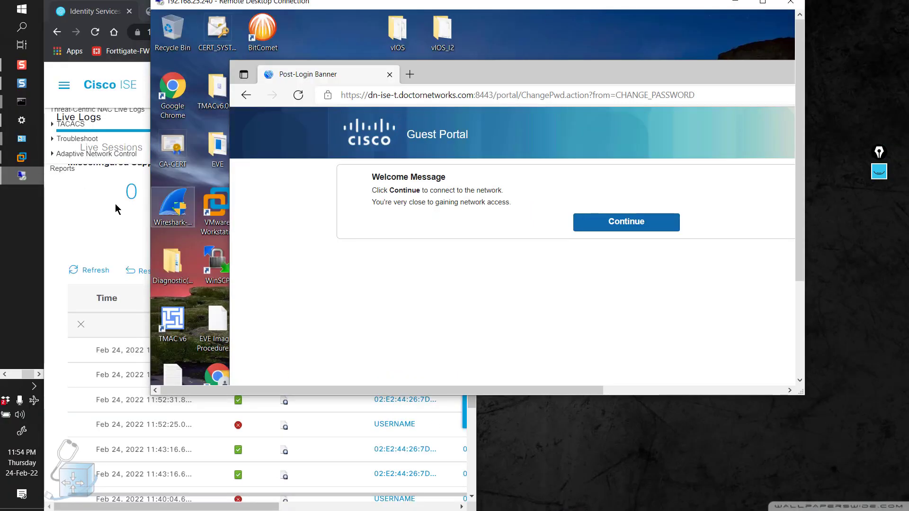
left_click(105, 19)
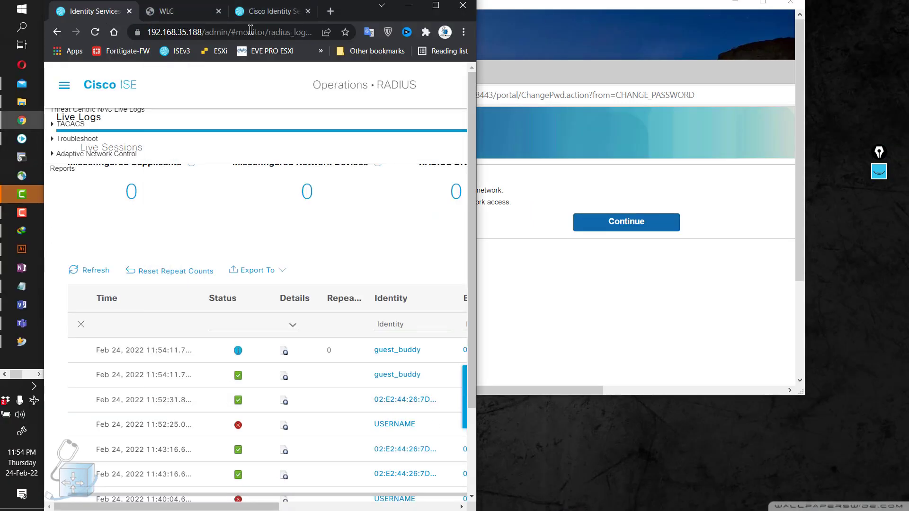
double_click(351, 19)
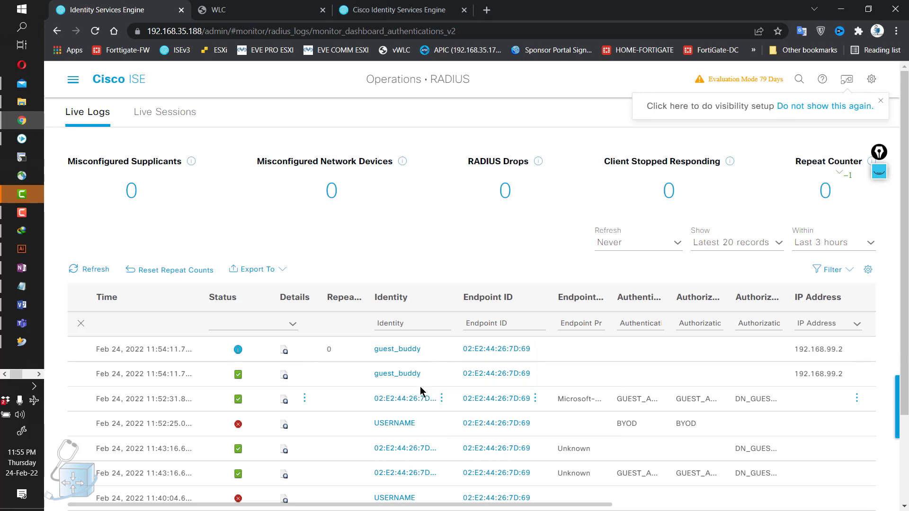
Step: Confirm the guest's detail report shows Guest Authentication Passed, then return to the remote session
left_click(284, 376)
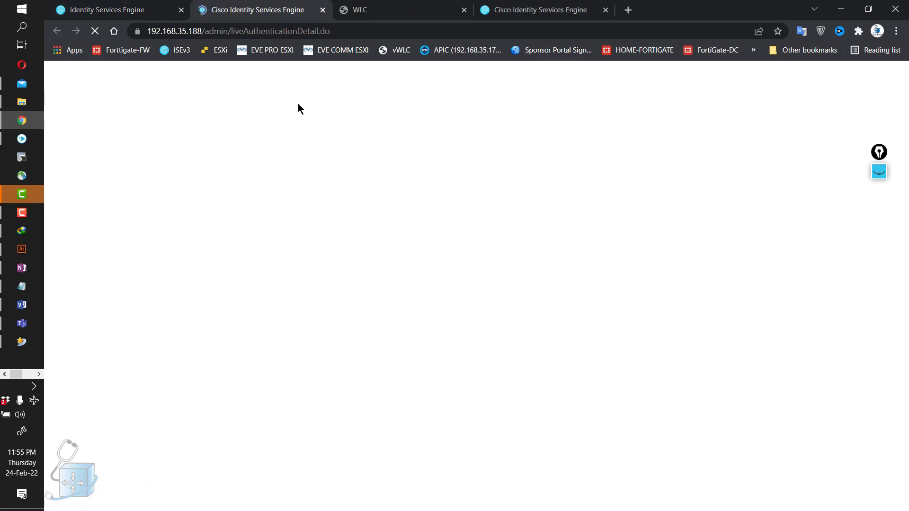
left_click_drag(547, 157, 658, 155)
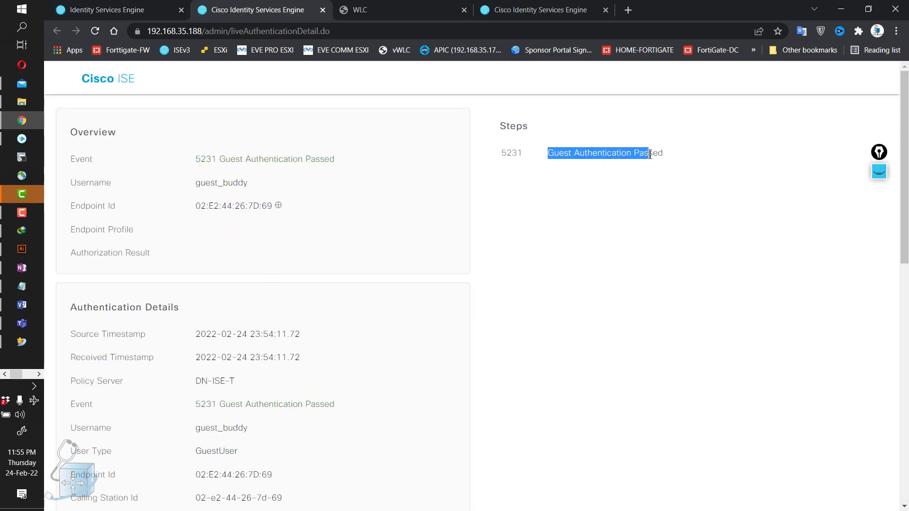
left_click(118, 9)
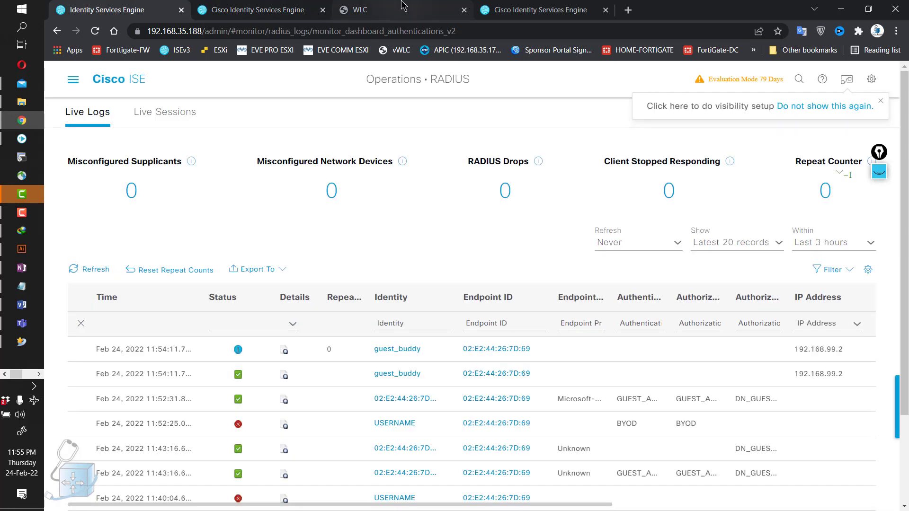
left_click(38, 376)
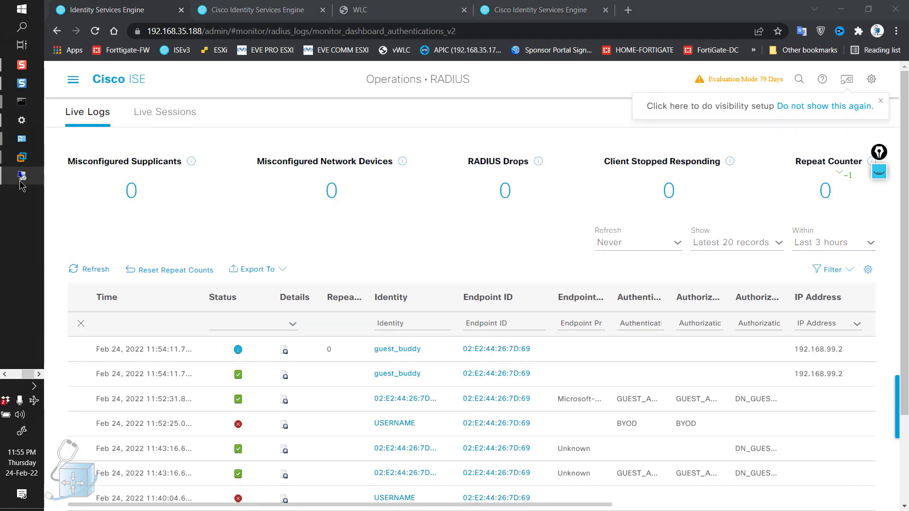
left_click(21, 179)
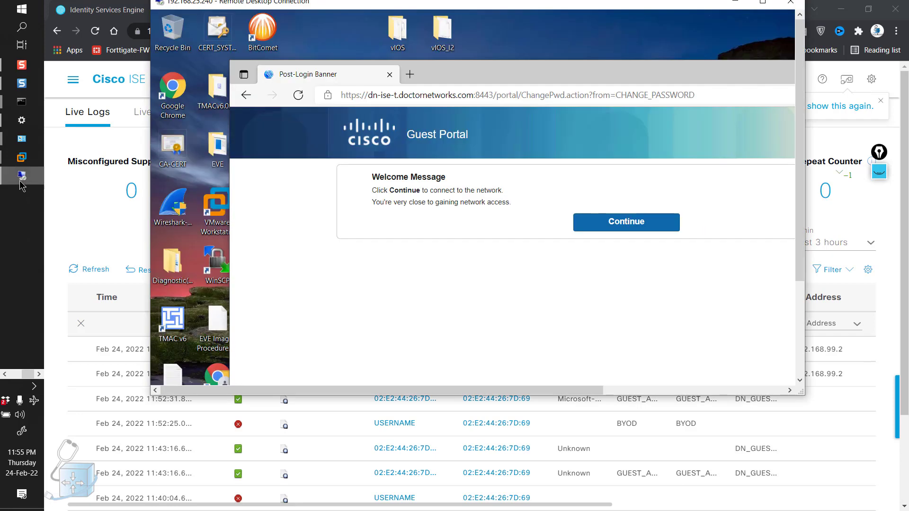
Step: Continue past the welcome message, then refresh ISE Live Logs and open the new authorization report
left_click(586, 222)
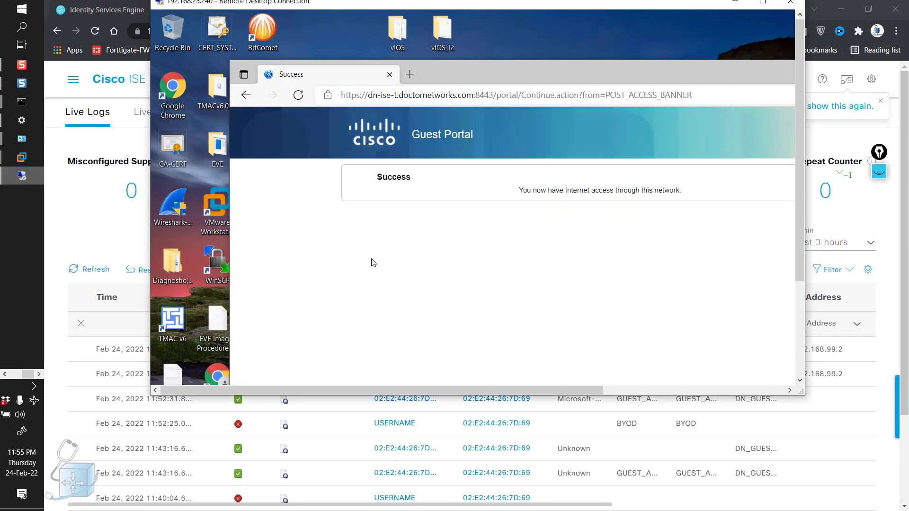
left_click(92, 269)
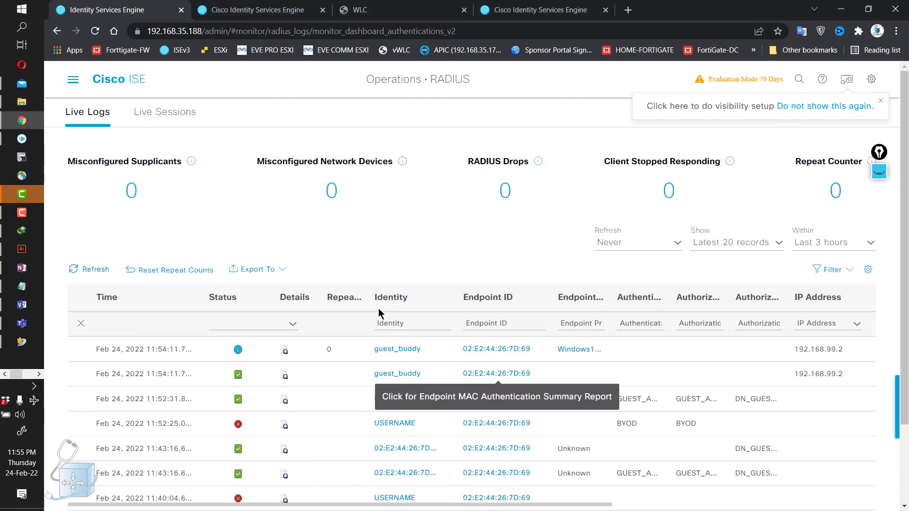
left_click(97, 275)
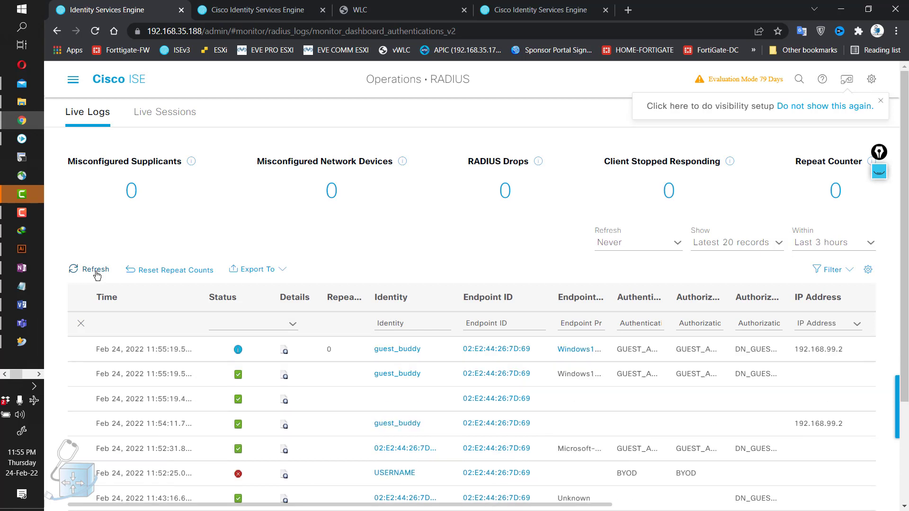
left_click(285, 399)
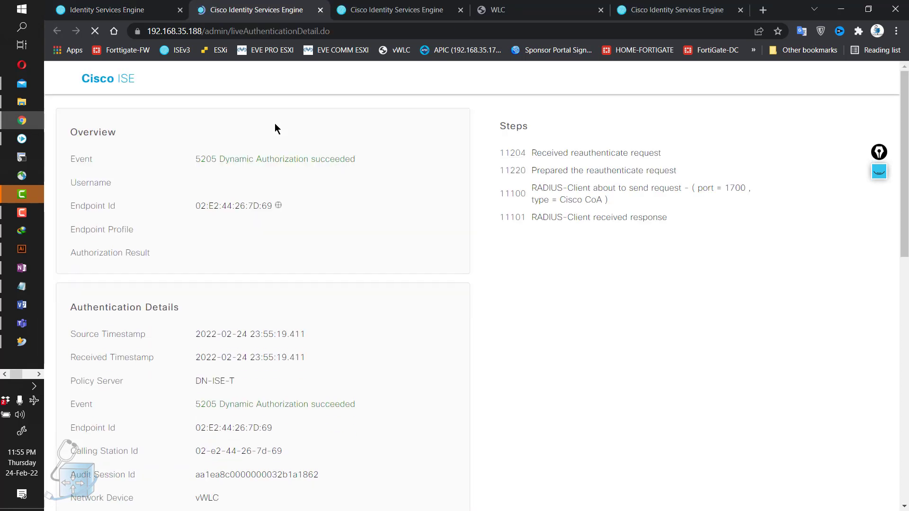
Step: Review the CoA reauthenticate steps on port 1700 through Dynamic Authorization succeeded
left_click_drag(531, 153, 669, 151)
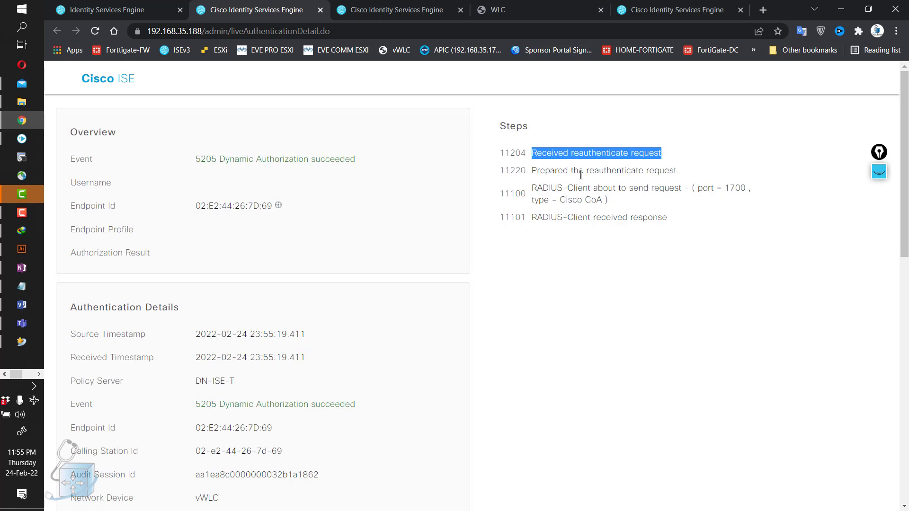
left_click_drag(550, 170, 689, 176)
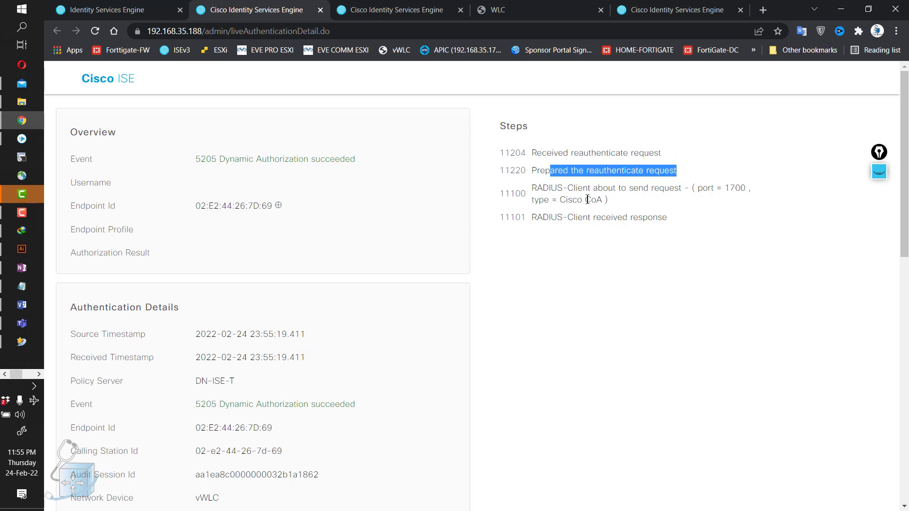
left_click_drag(573, 188, 633, 203)
left_click(632, 200)
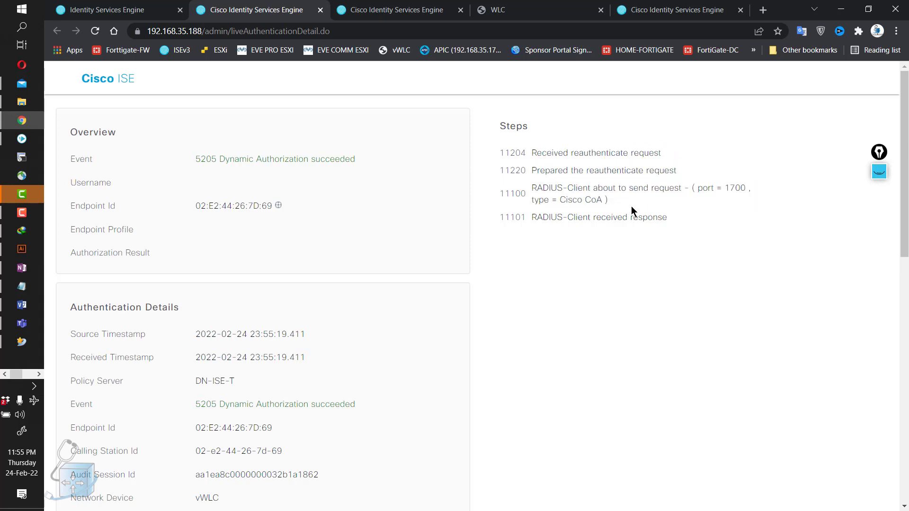
left_click_drag(569, 221, 666, 211)
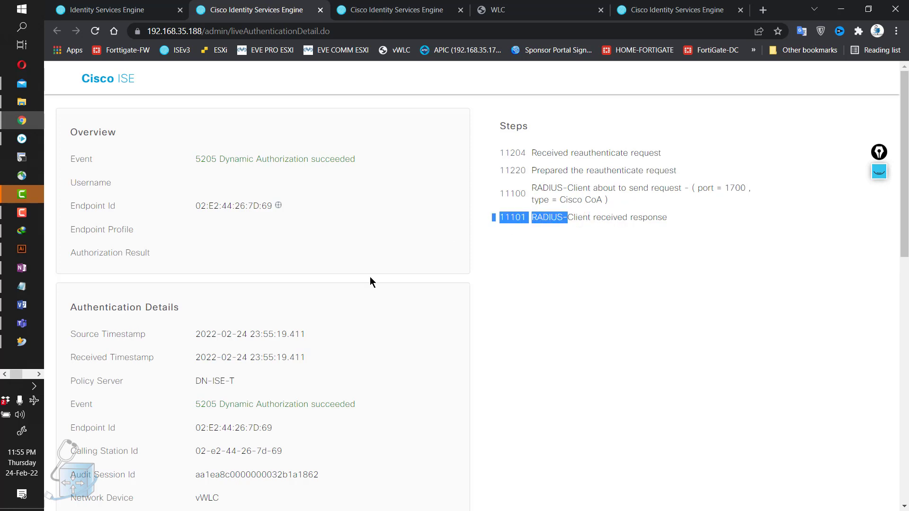
left_click(270, 394)
left_click_drag(225, 405, 364, 407)
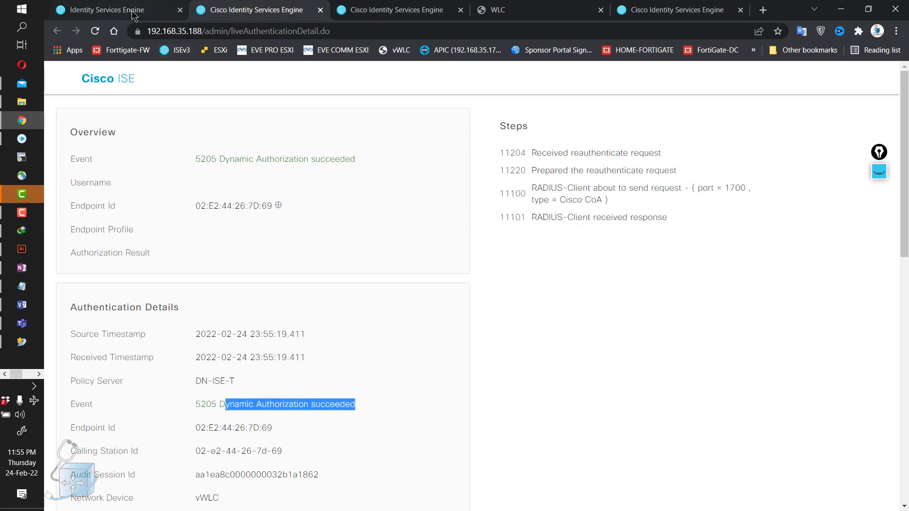
Step: Return to RADIUS Live Logs and open another entry's authentication detail report
left_click(136, 14)
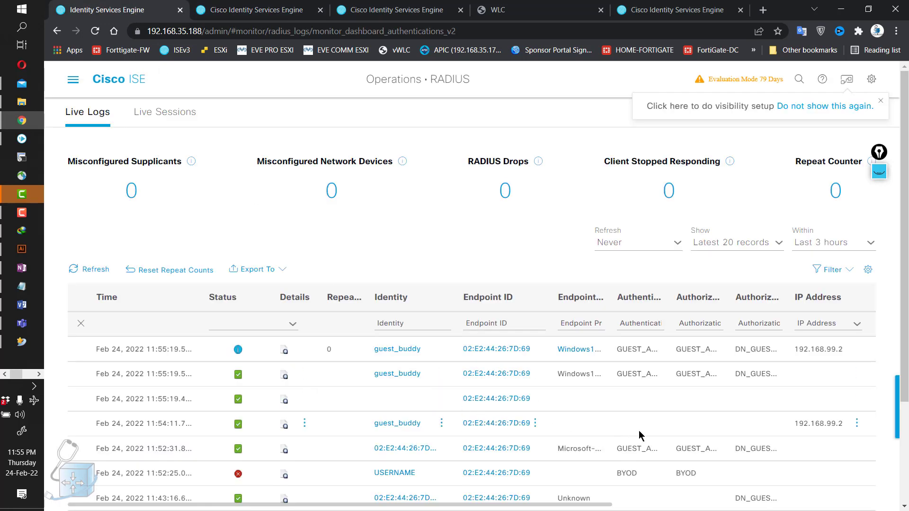
double_click(285, 424)
scroll(291, 428, "down", 2)
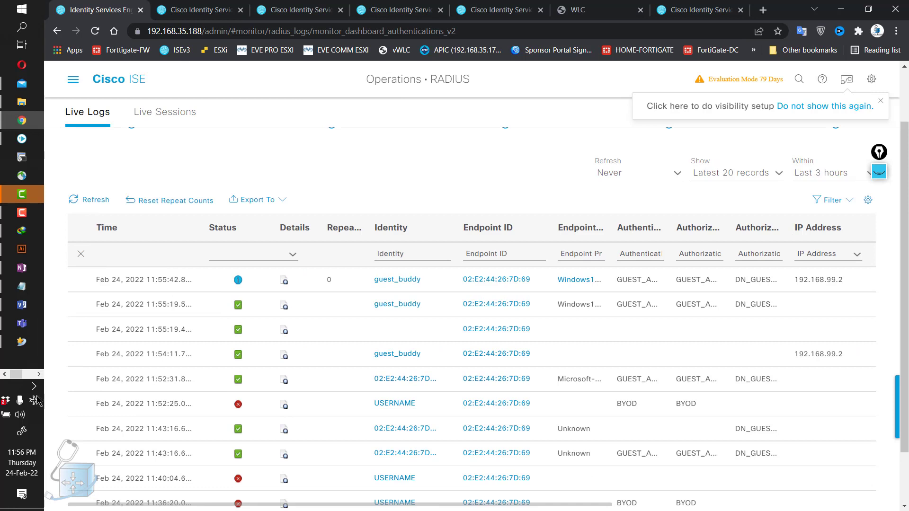
Step: Show the guest PC full screen and load google.com in Edge to test internet access
left_click(39, 374)
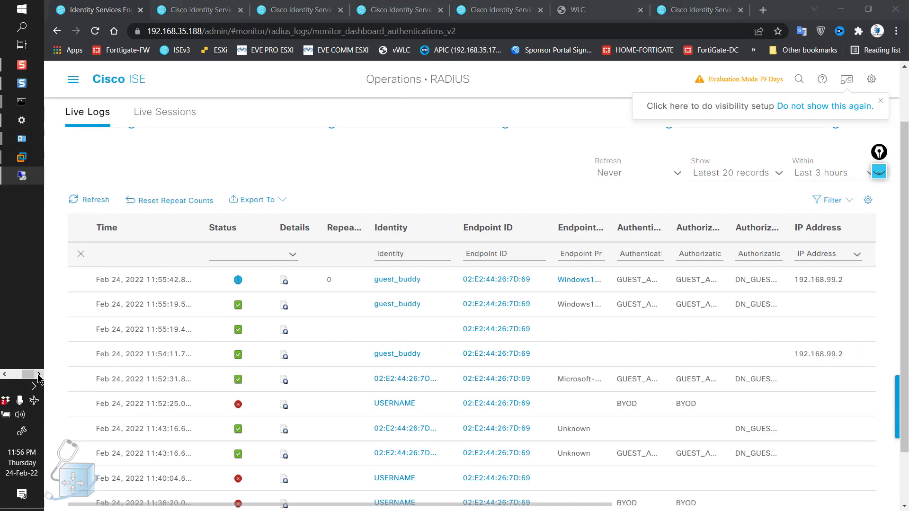
left_click(20, 178)
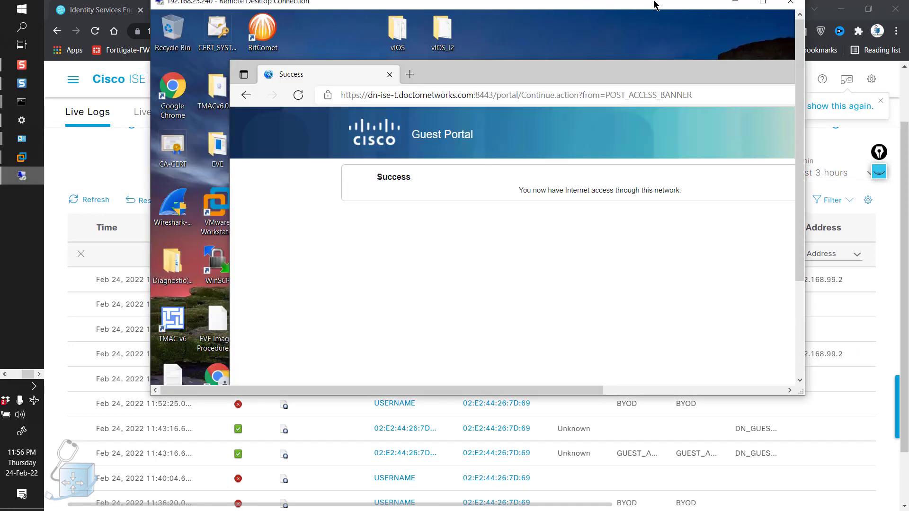
left_click(762, 3)
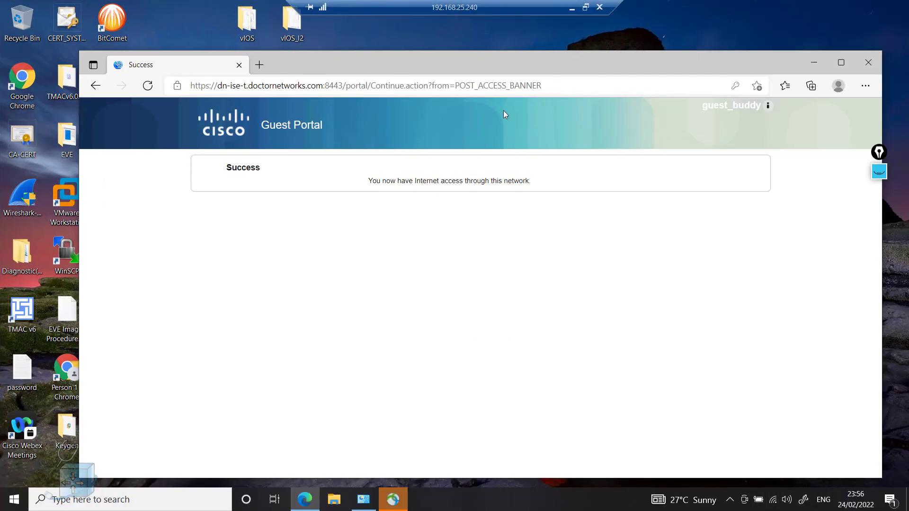
left_click(343, 86)
type("google.com")
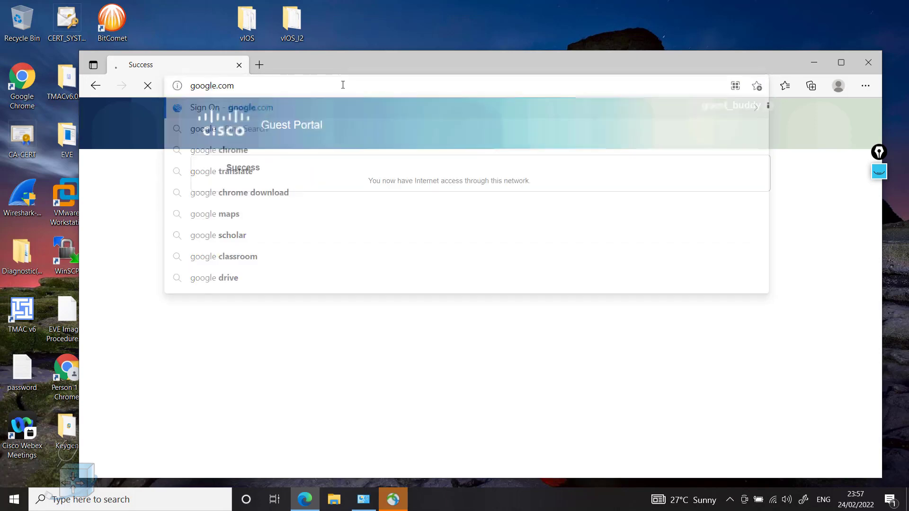
key("Return")
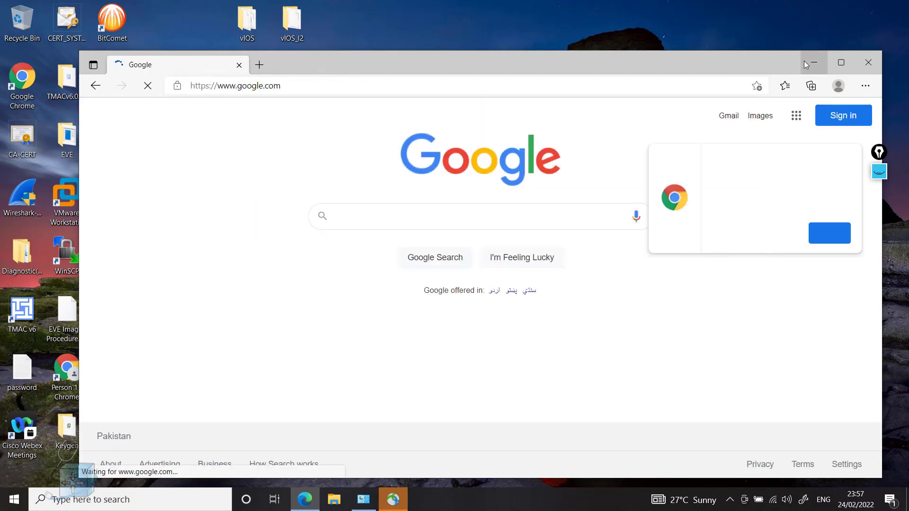
left_click(16, 508)
Step: In Command Prompt, ping 8.8.8.8, stop it, then start pinging 4.2.2.2
type("cmd")
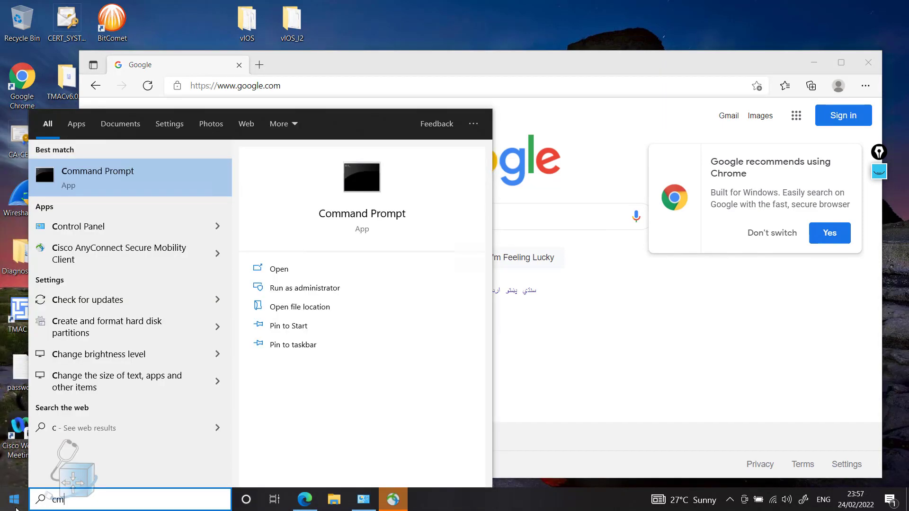
key("Return")
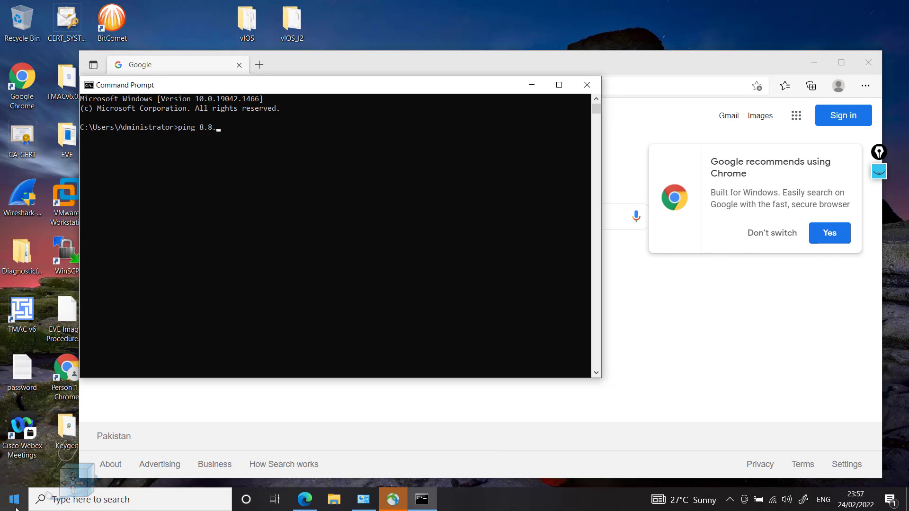
type("ping 8.8.8.8")
key("Return")
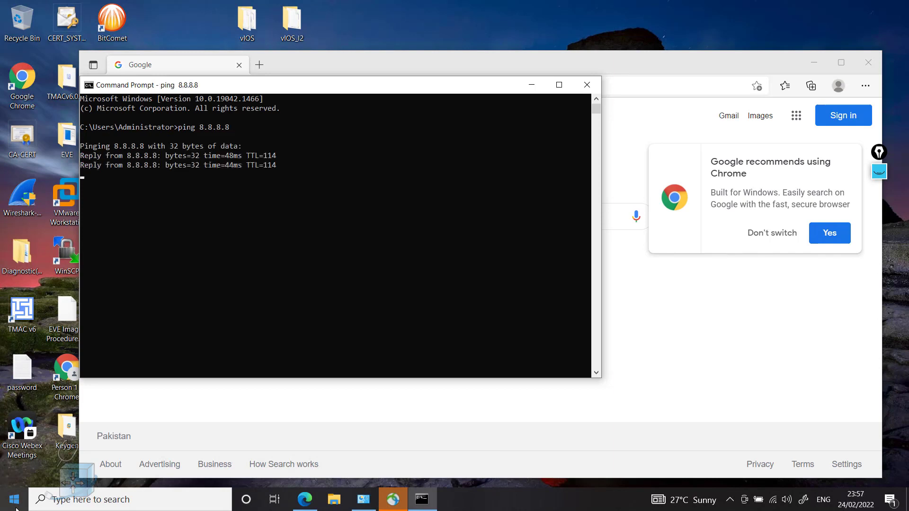
key("ctrl+c")
key("Up")
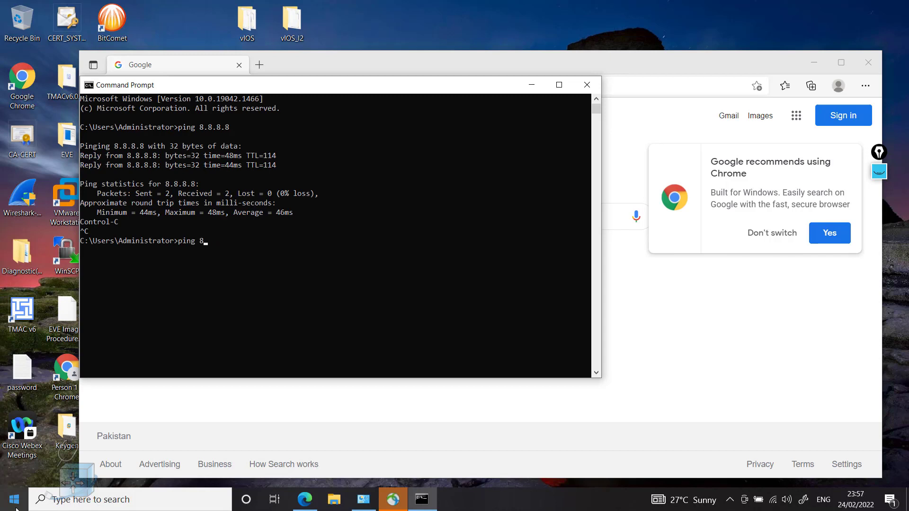
type("4.2.2.2")
key("Return")
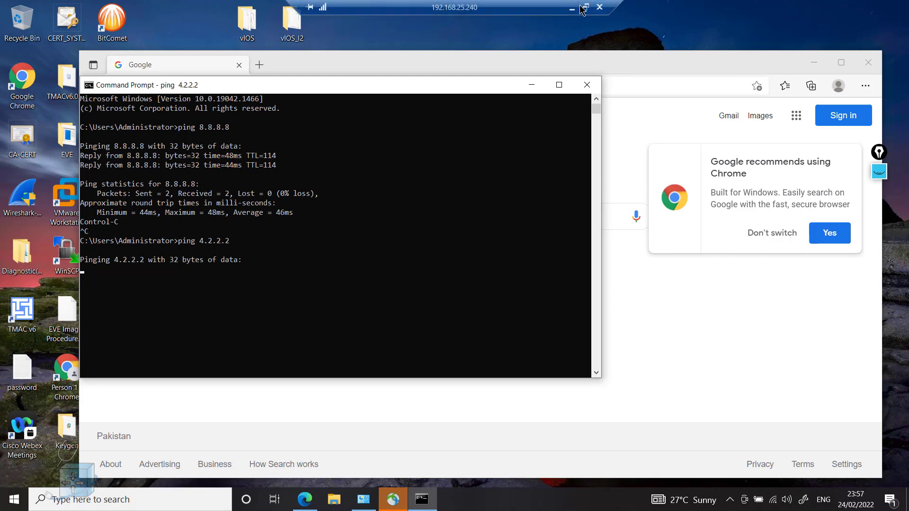
left_click(570, 9)
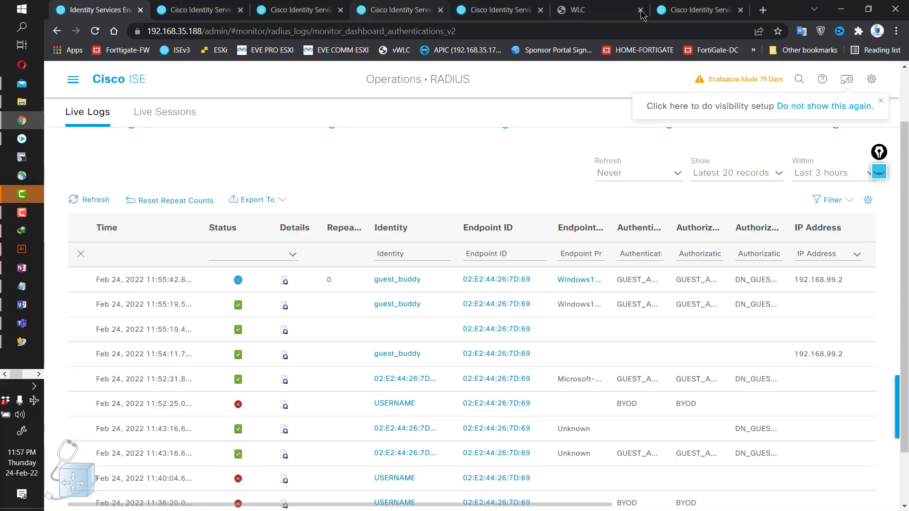
Step: Open the guest client's WLC details and check the AAA Override and IPv4 POST_GUEST_ACL fields
left_click(594, 15)
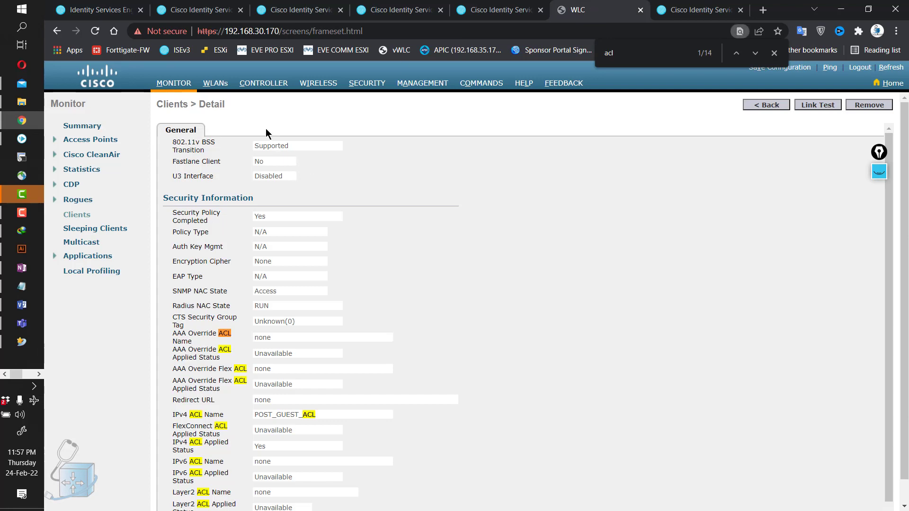
left_click(78, 215)
left_click(203, 181)
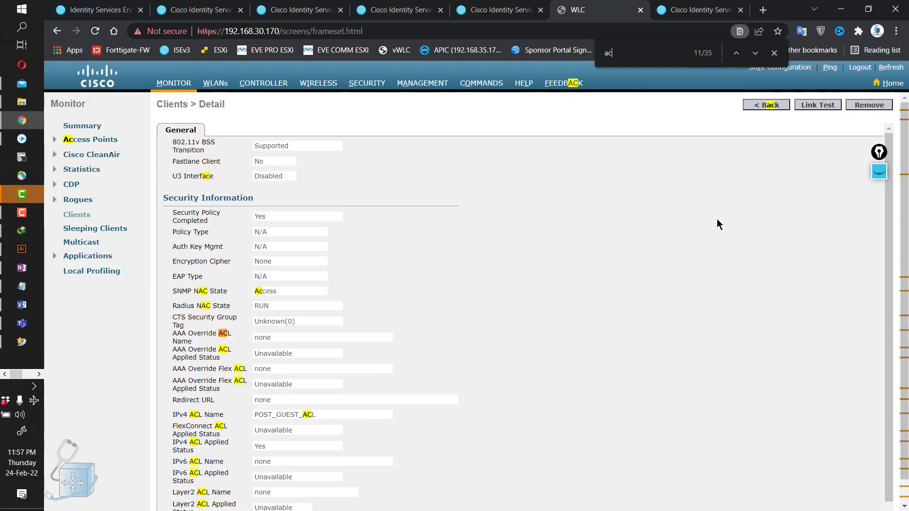
key("Return")
key("Return")
key("Return")
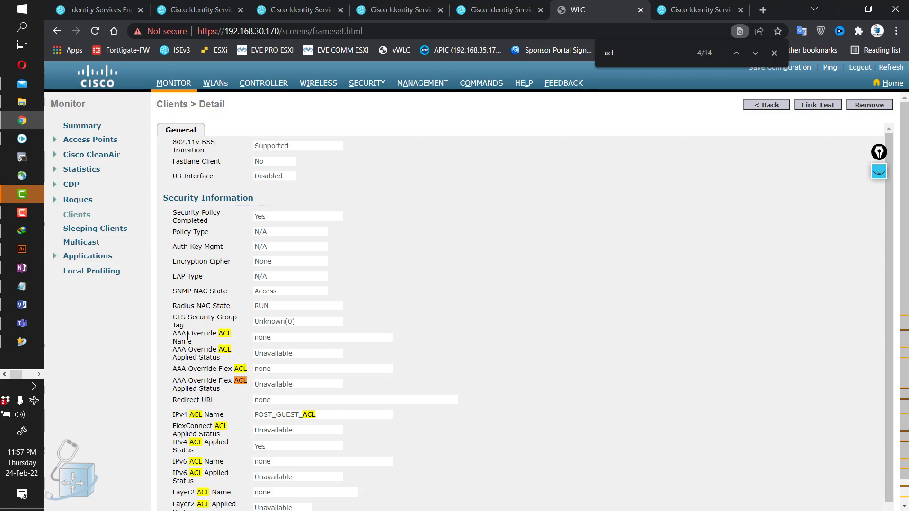
left_click_drag(188, 335, 232, 335)
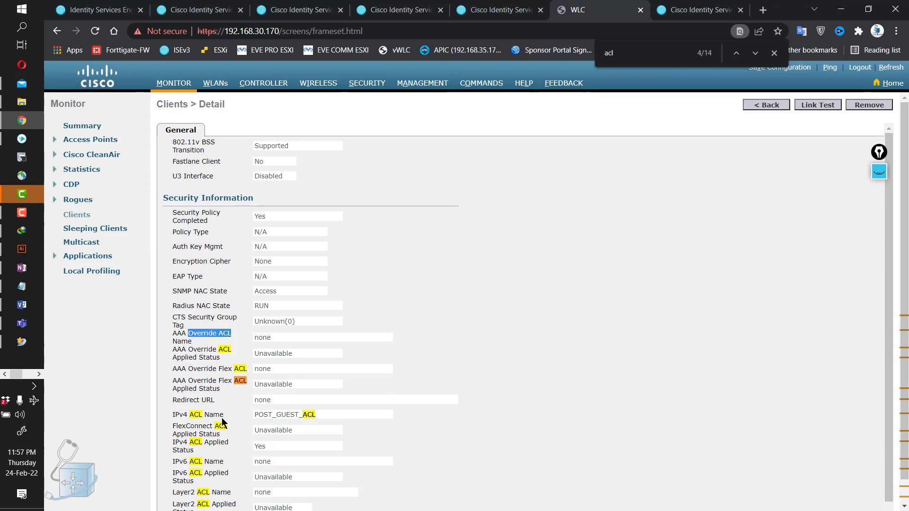
left_click_drag(175, 415, 231, 416)
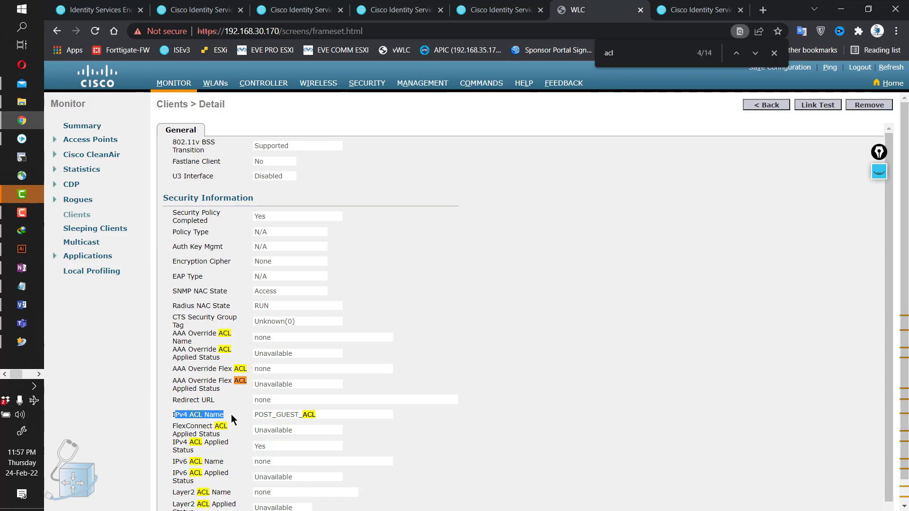
left_click(315, 416)
left_click(762, 13)
Step: Sign on to the Cisco ISE Sponsor Portal with the sponsor account credentials
type("spon")
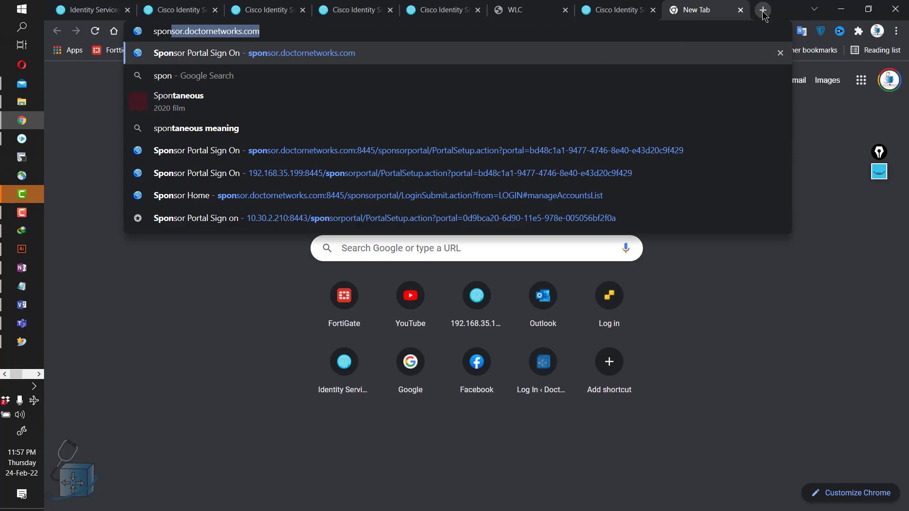
key("Return")
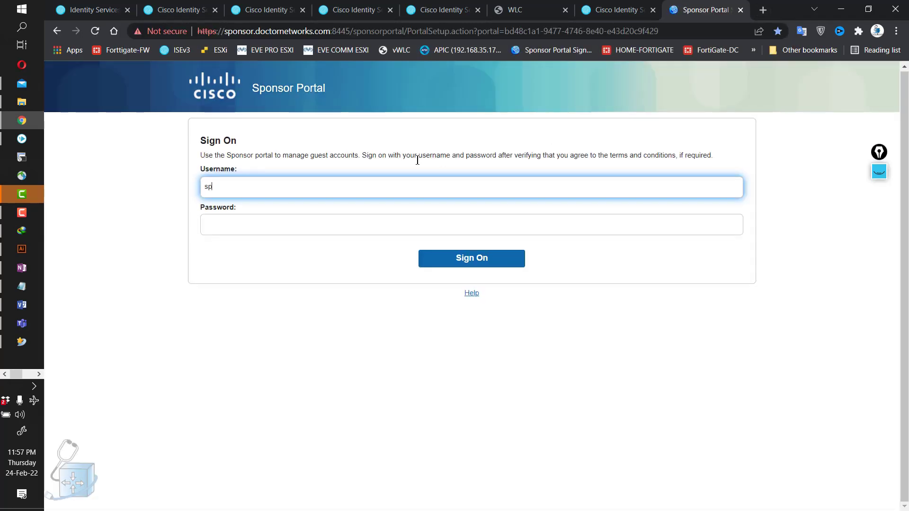
type("sponsor")
key("Tab")
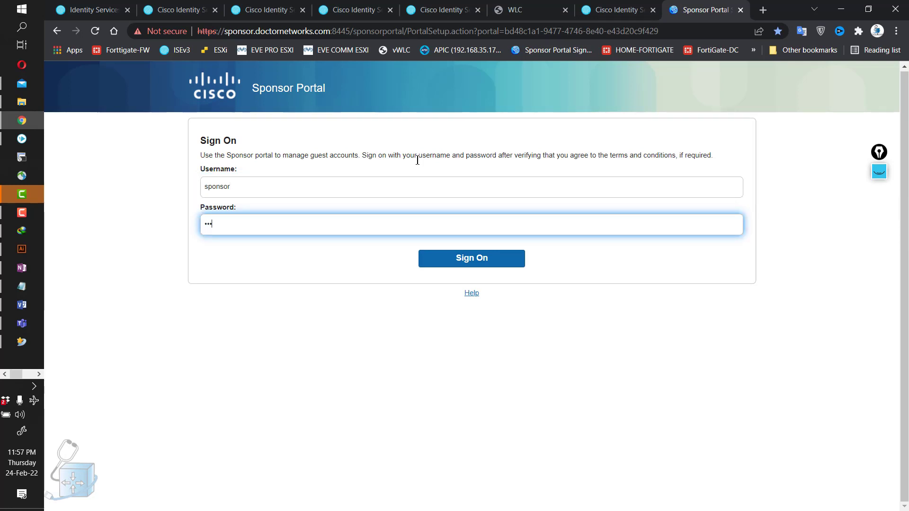
key("Return")
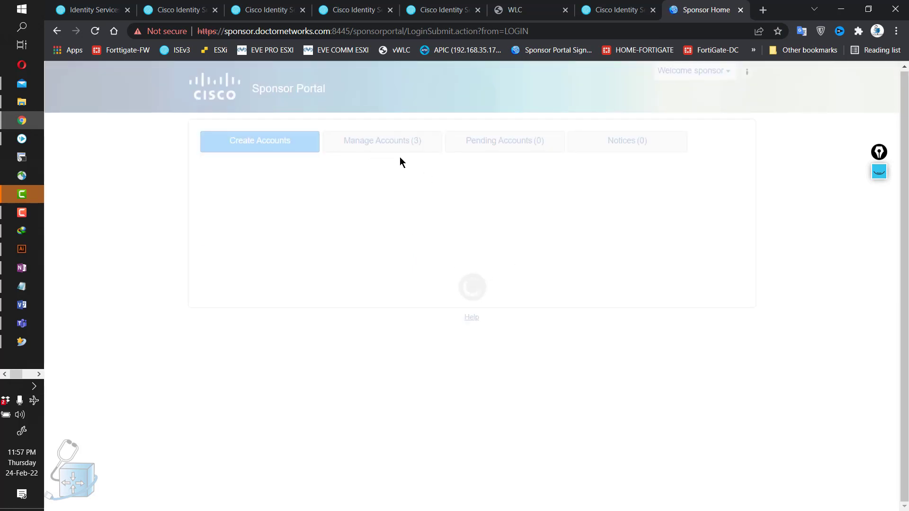
Step: Open guest_buddy's account details from Manage Accounts, noting its 56 minutes left
left_click(390, 143)
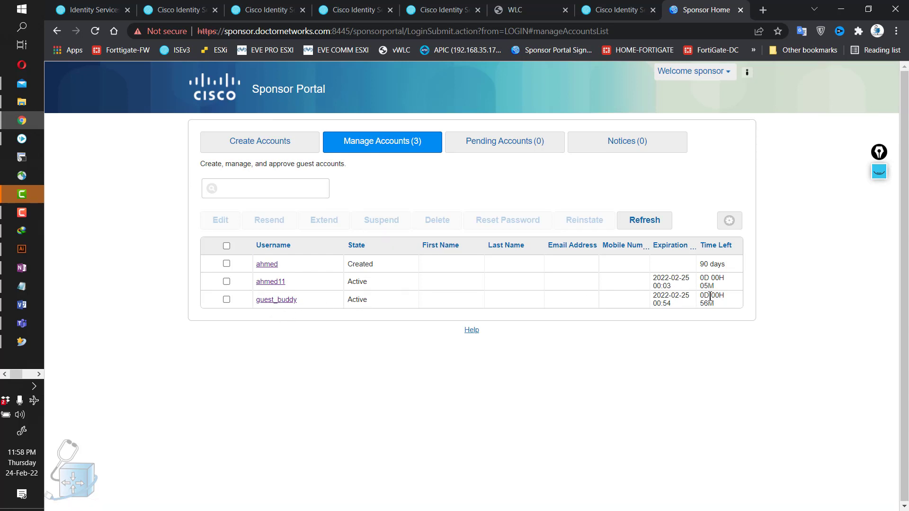
left_click_drag(699, 300, 699, 300)
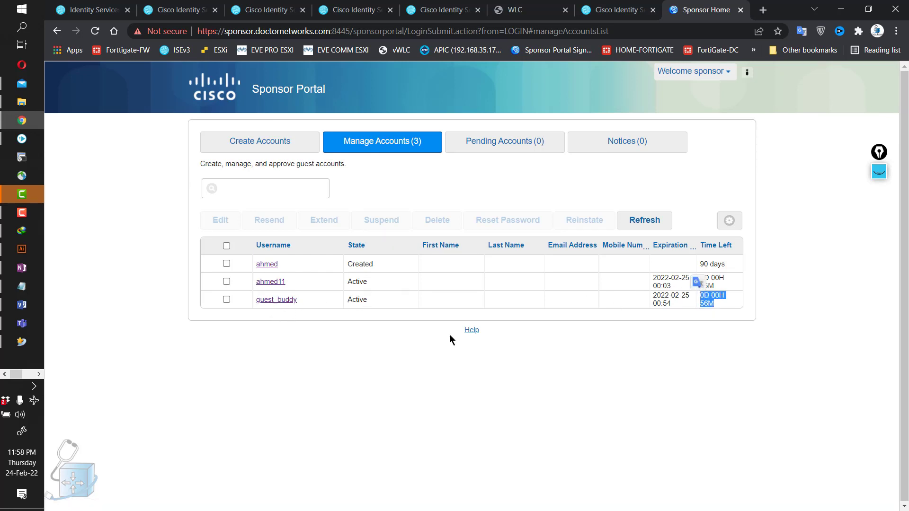
left_click(335, 336)
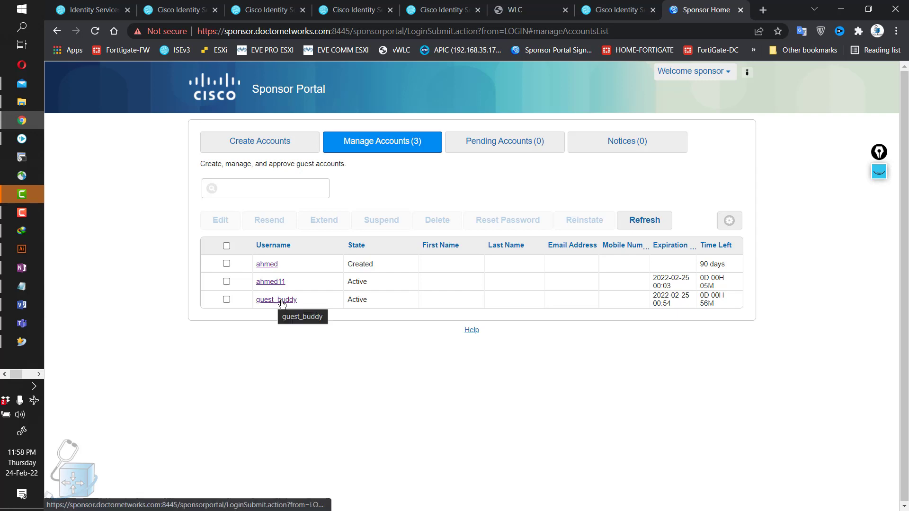
left_click(282, 301)
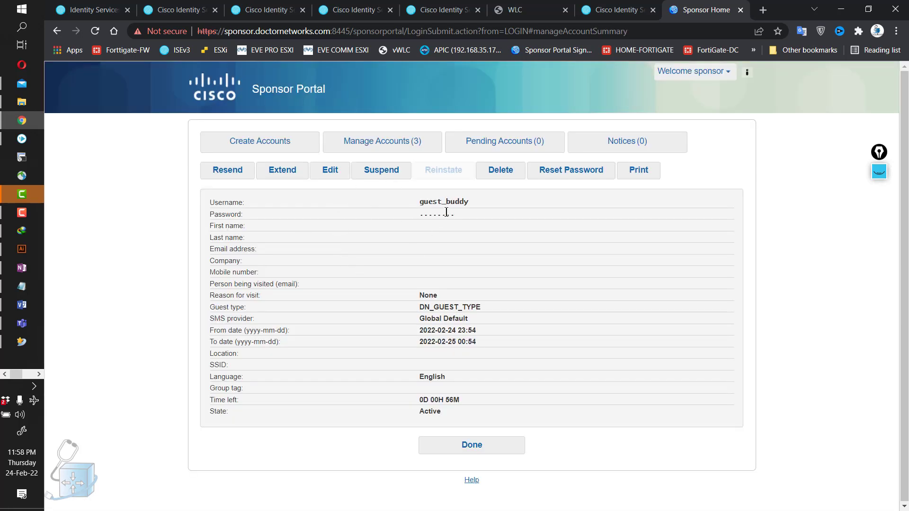
left_click_drag(460, 212, 420, 214)
left_click(476, 219)
Step: Unlock NON-AD-WIN10, sign in with the Sandbox password, then restore the VMware window
left_click(39, 375)
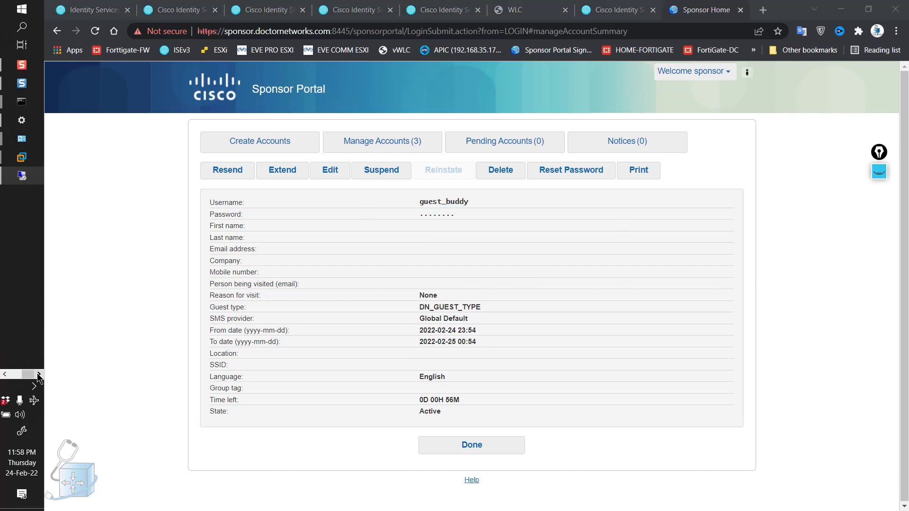
mouse_move(24, 158)
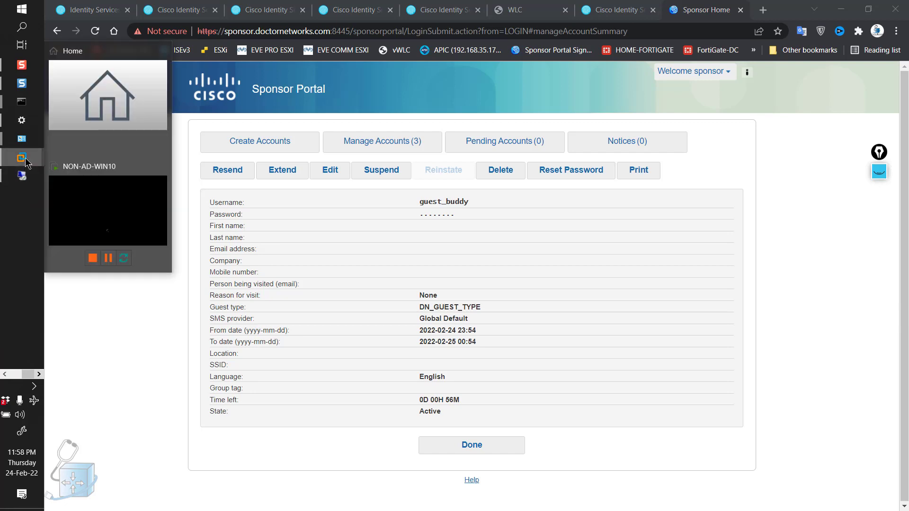
left_click(137, 218)
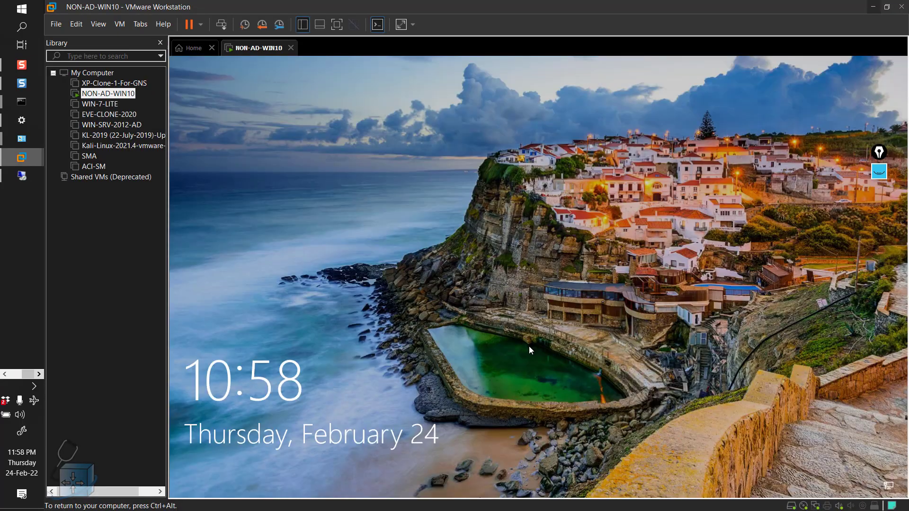
left_click(530, 287)
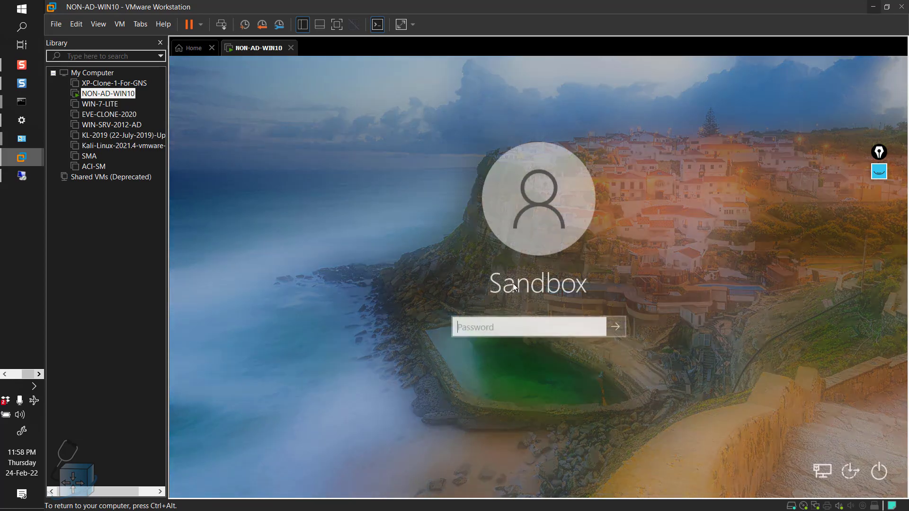
type("•")
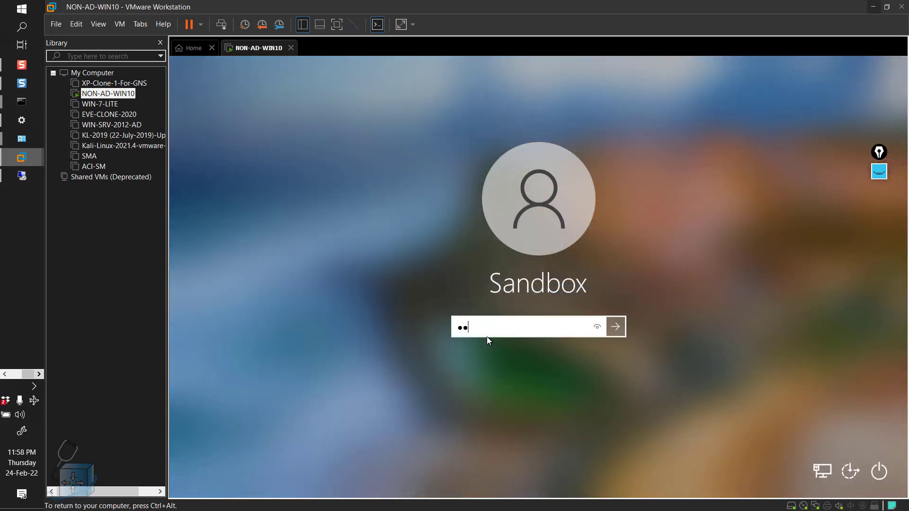
type("•••••••")
key("Return")
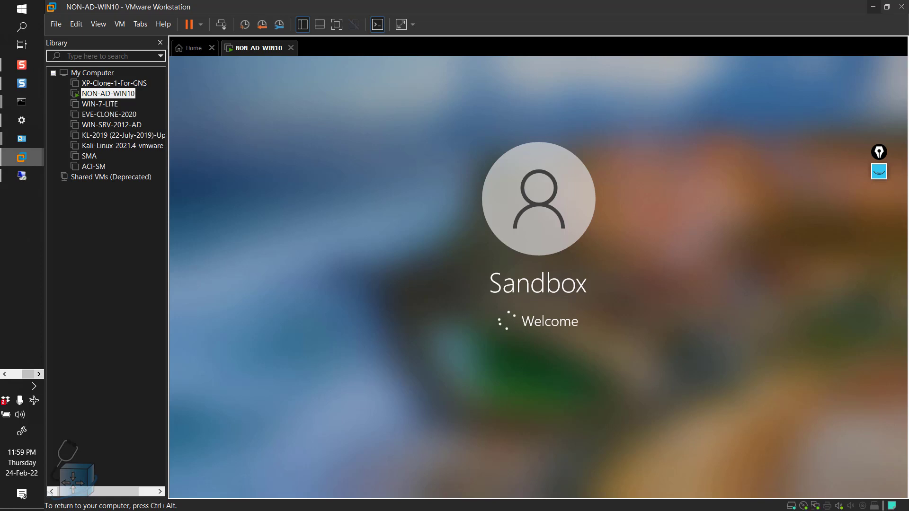
key("ctrl+alt")
left_click_drag(713, 4, 512, 178)
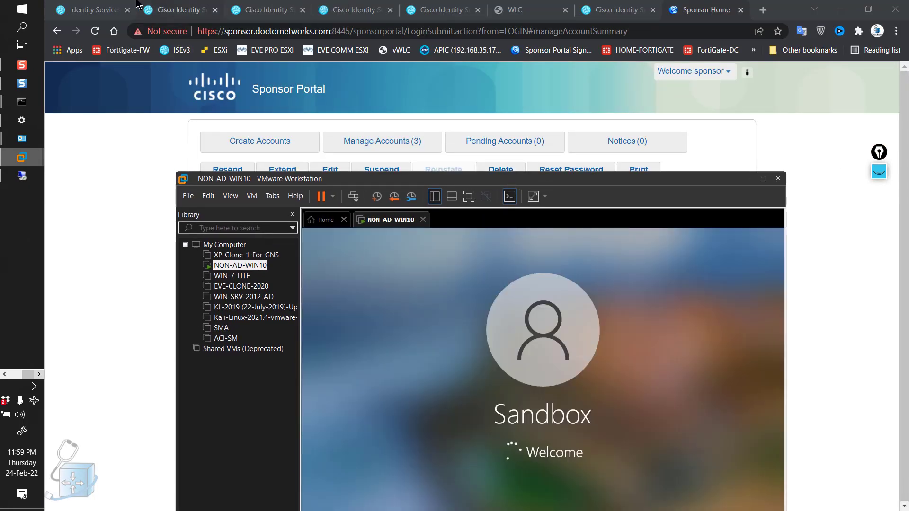
Step: Open the DN_GUEST_TYPE guest type under Work Centers > Guest Access > Guest Types
left_click(322, 128)
left_click(90, 10)
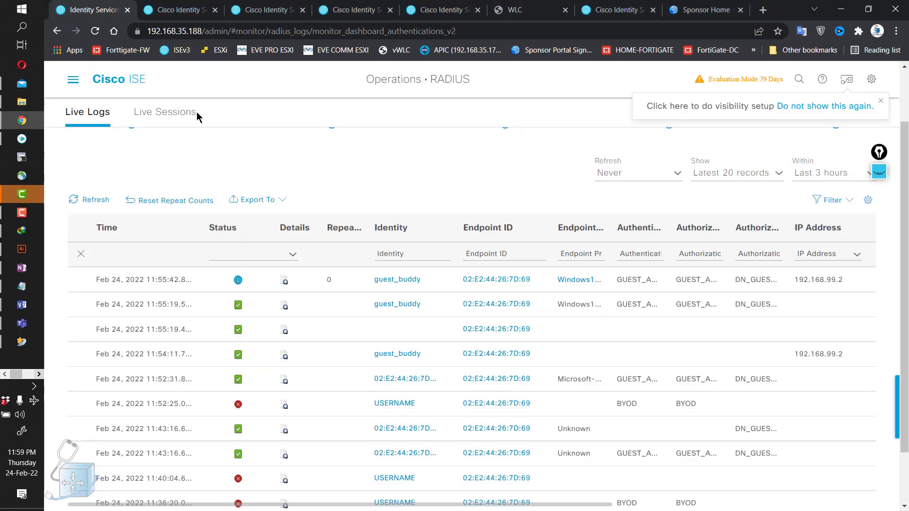
left_click(74, 83)
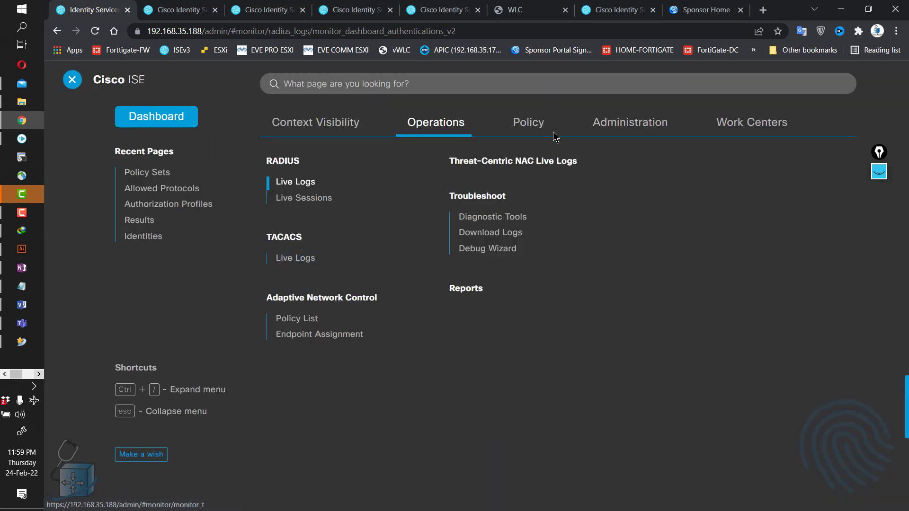
left_click(616, 124)
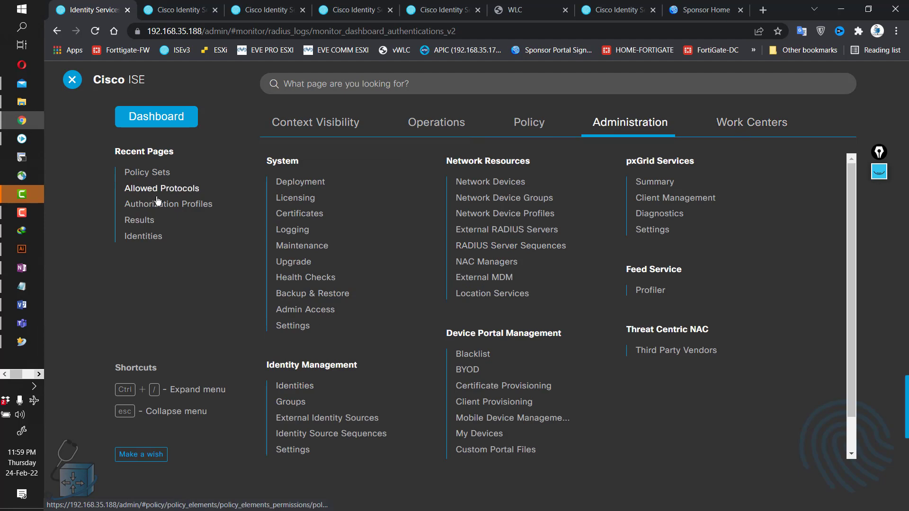
left_click(774, 122)
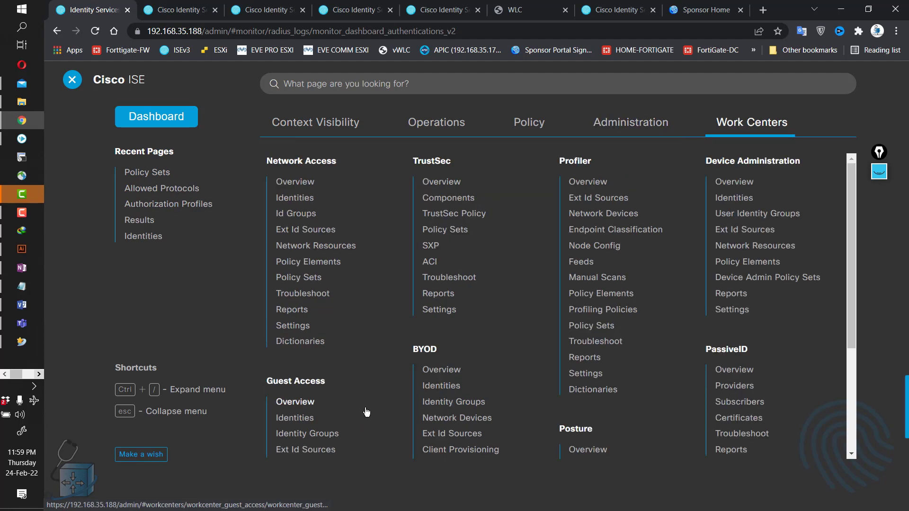
scroll(856, 227, "down", 3)
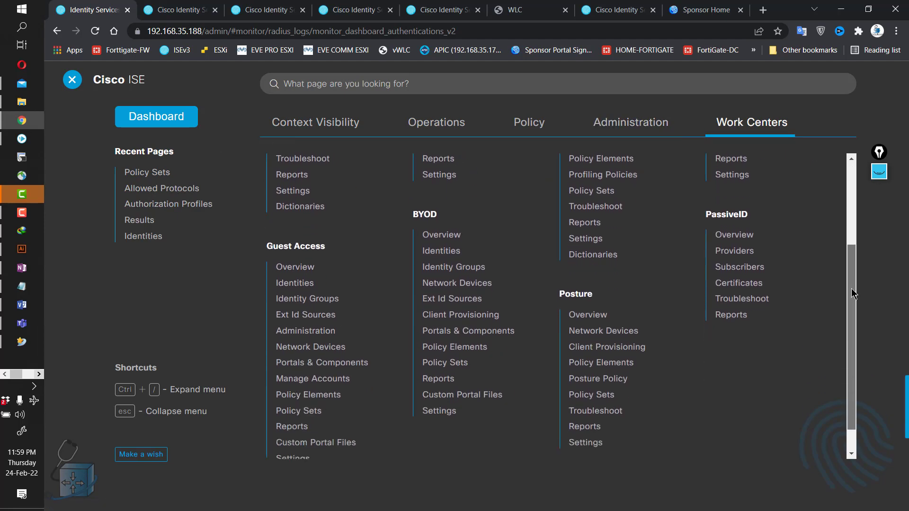
left_click(320, 358)
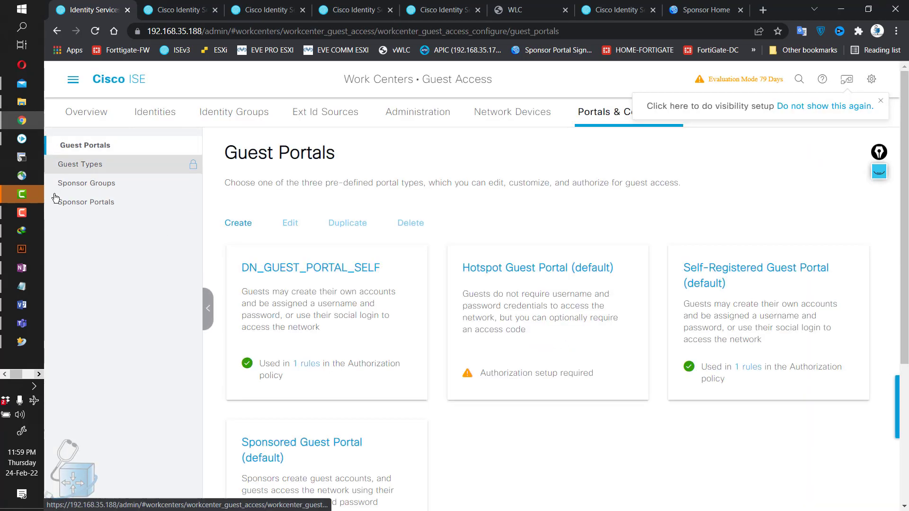
left_click(93, 166)
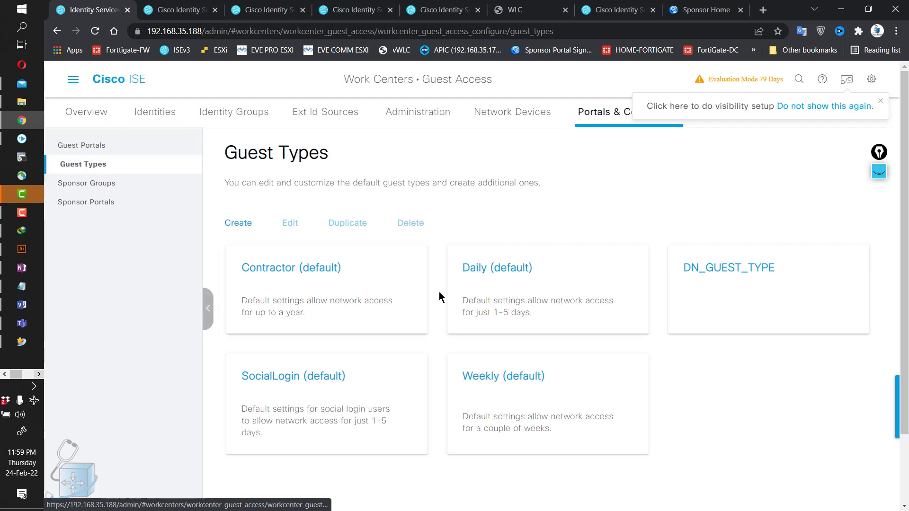
left_click(714, 274)
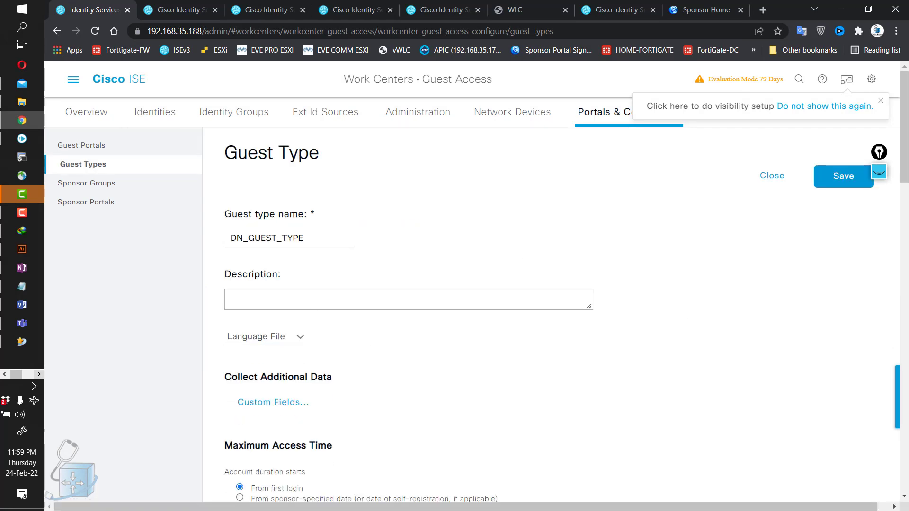
Step: Change the default account duration to 2 hours and save the guest type
scroll(334, 220, "down", 4)
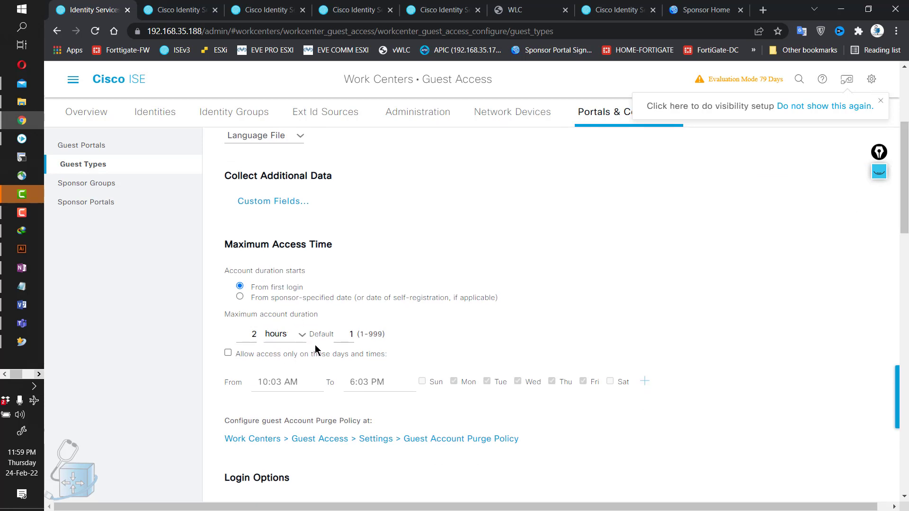
left_click_drag(347, 333, 361, 343)
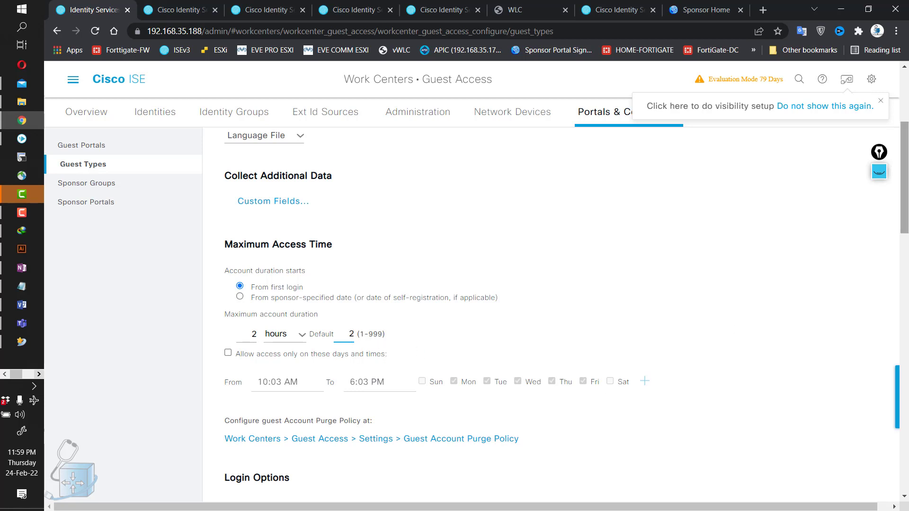
scroll(718, 342, "down", 3)
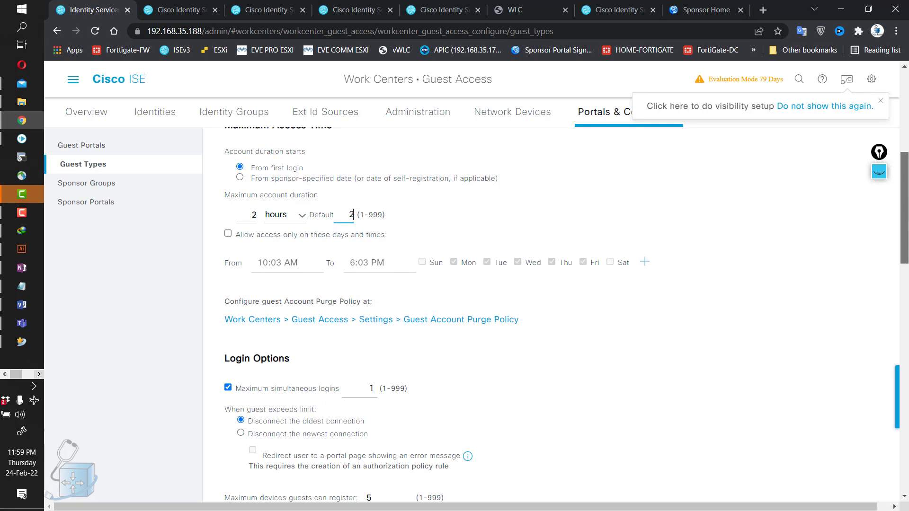
scroll(878, 442, "down", 15)
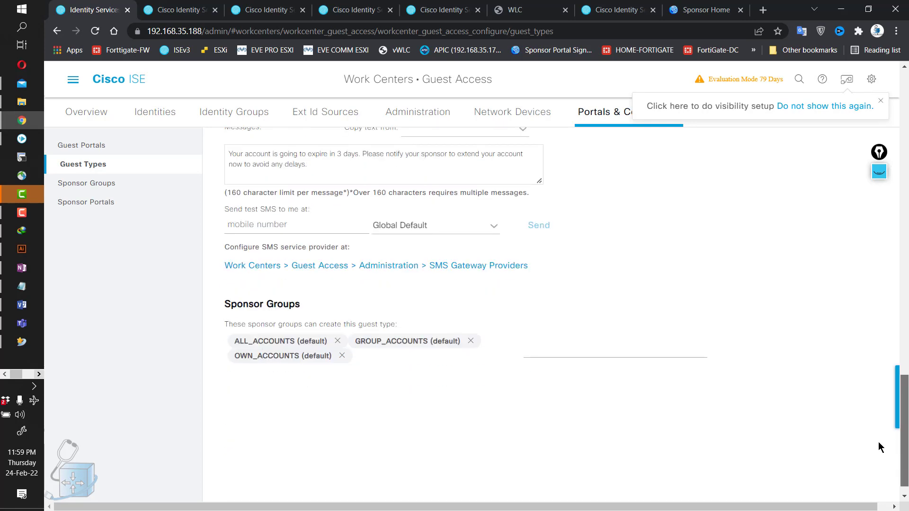
scroll(858, 171, "up", 12)
scroll(859, 172, "up", 10)
left_click(843, 175)
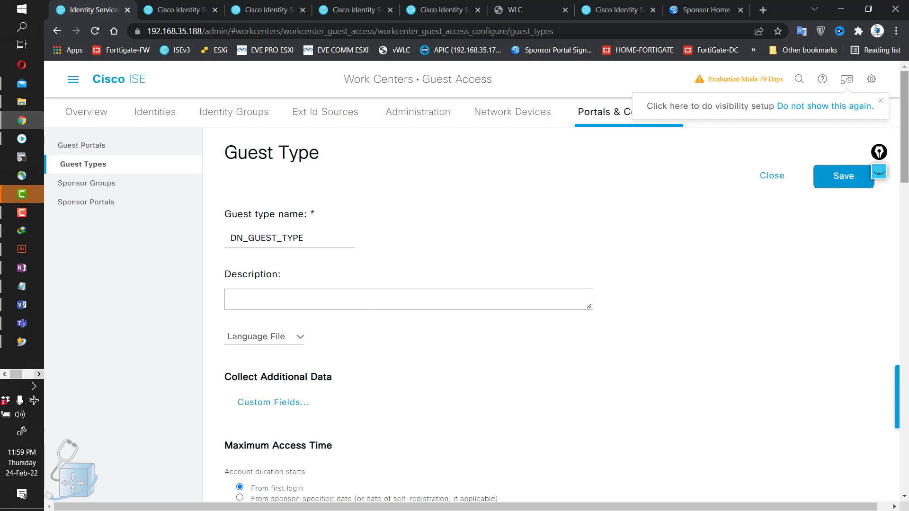
scroll(893, 228, "down", 10)
scroll(893, 228, "up", 5)
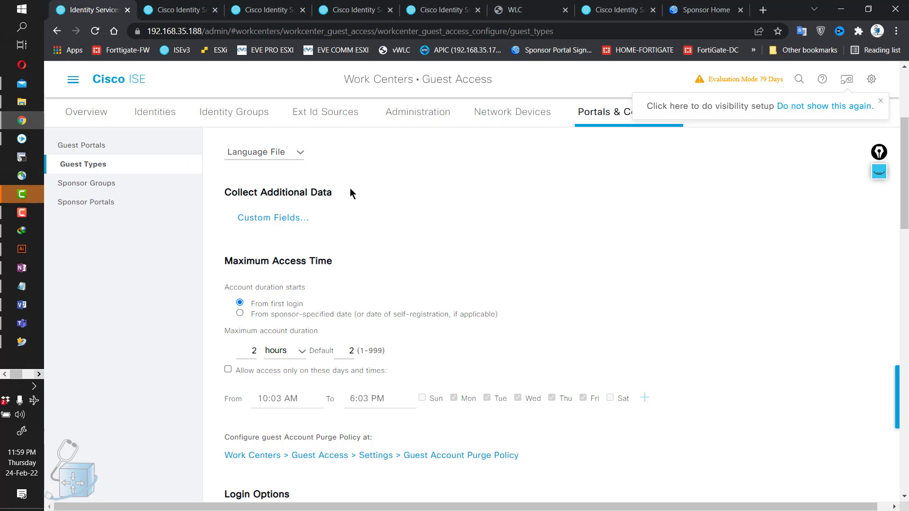
Step: Open guest_buddy's Extend dialog, check its 2-hour maximum, then return to the ISE tab
left_click(694, 7)
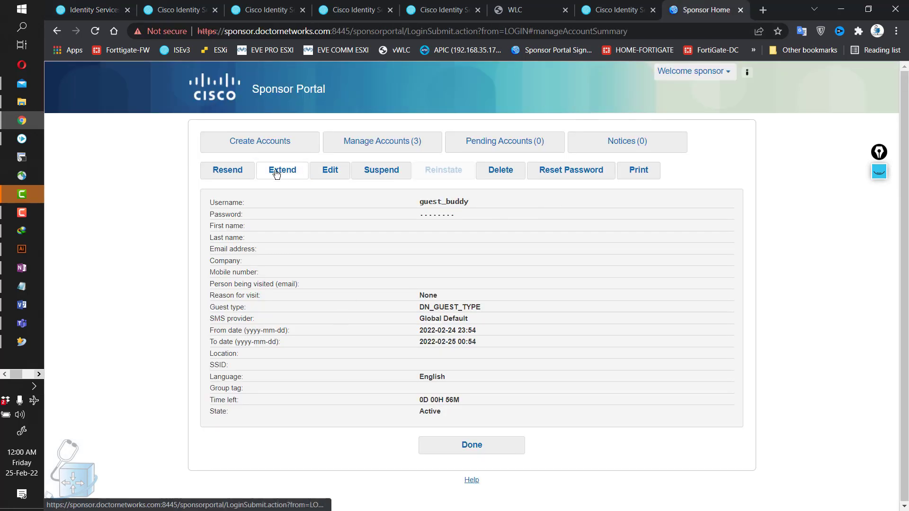
left_click(279, 171)
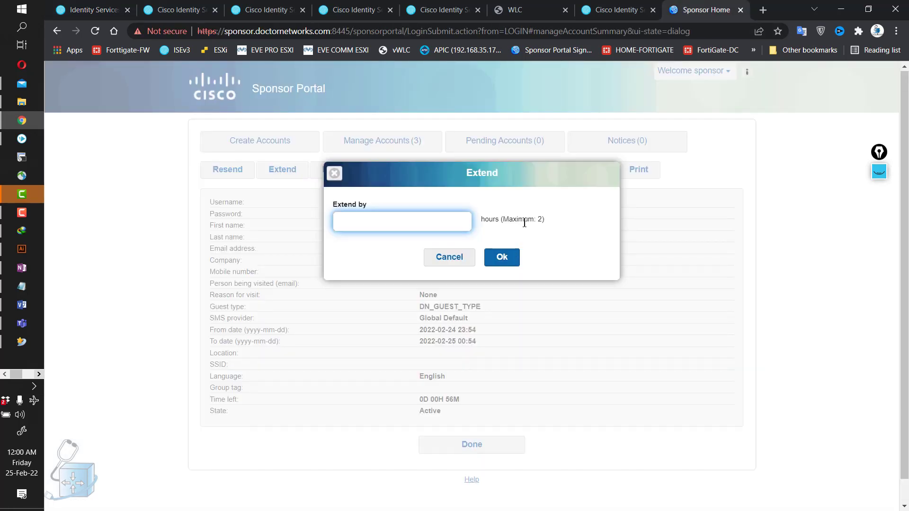
left_click_drag(502, 219, 535, 219)
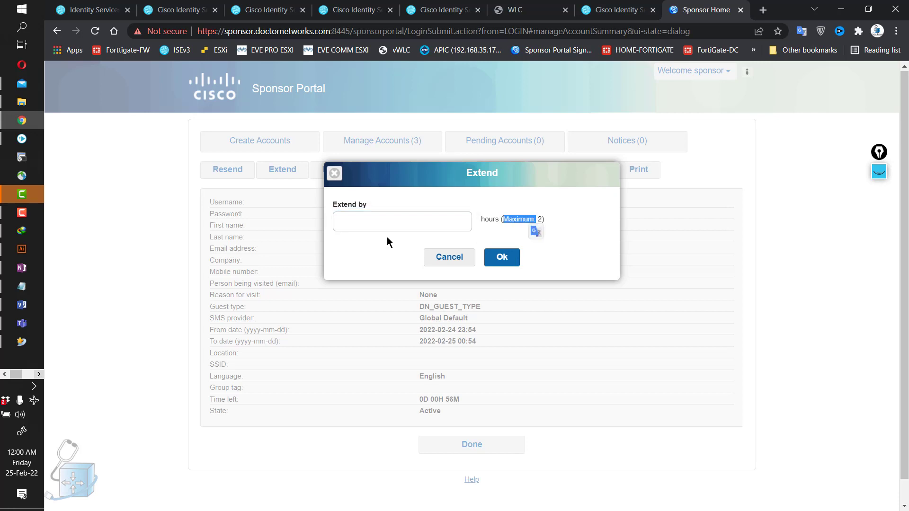
left_click(364, 223)
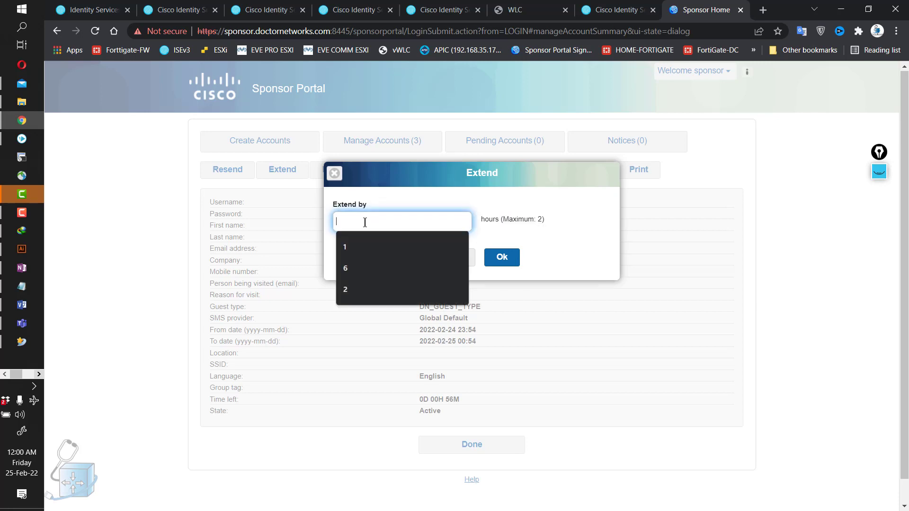
left_click(521, 220)
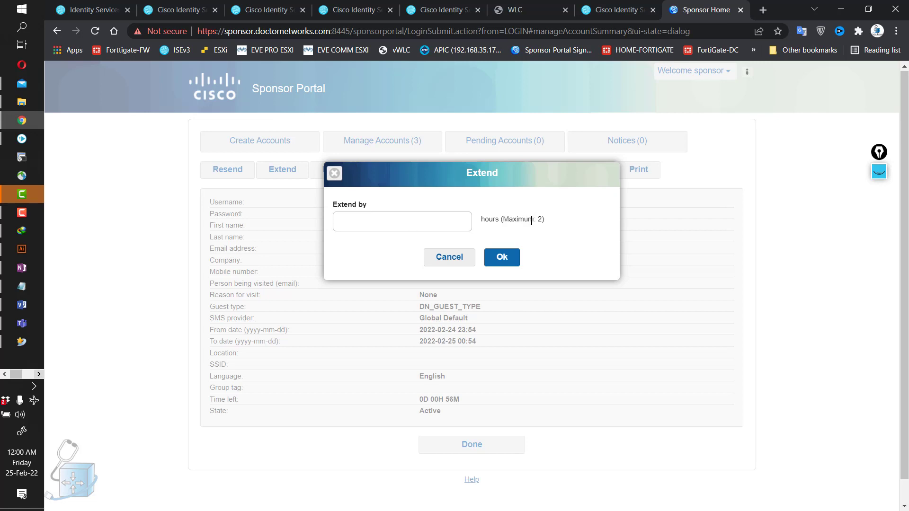
left_click(116, 11)
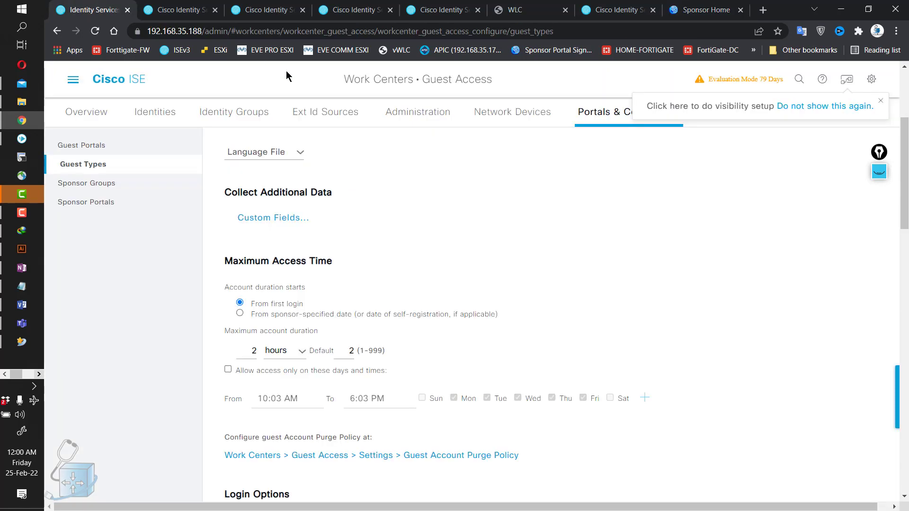
left_click_drag(340, 354, 363, 354)
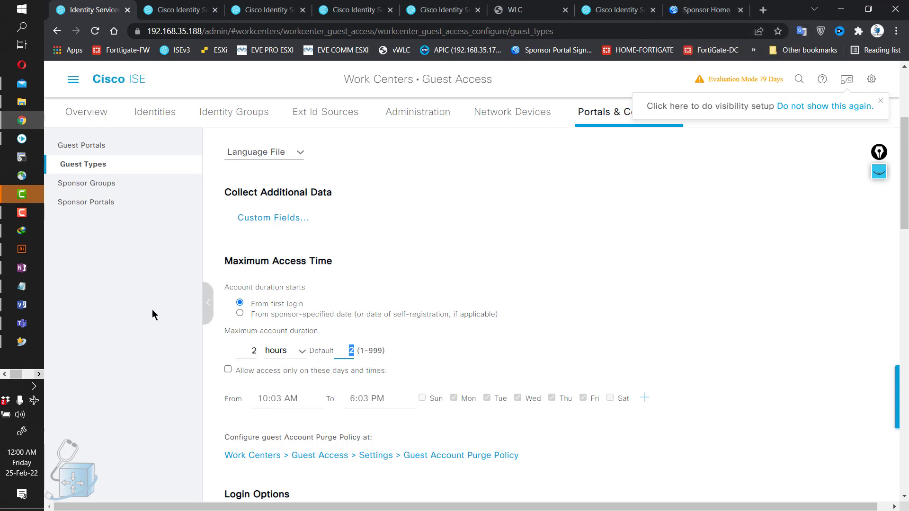
left_click(38, 375)
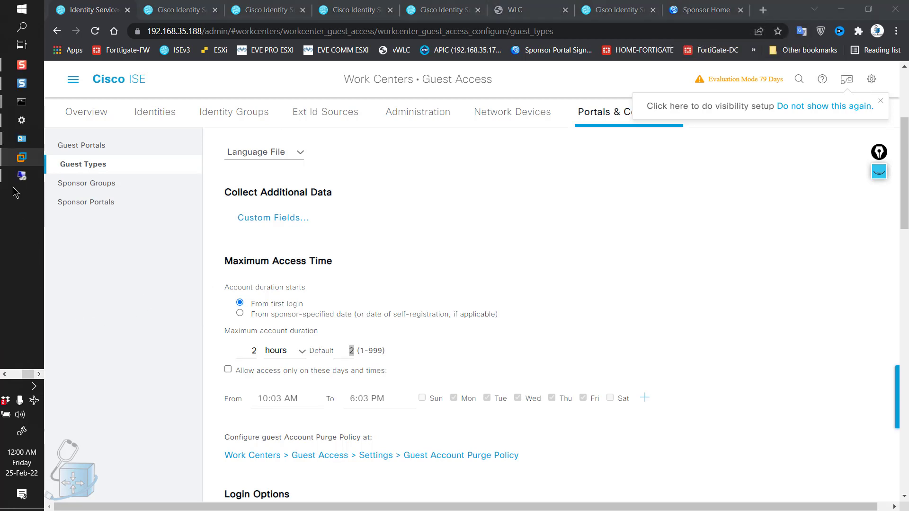
mouse_move(29, 180)
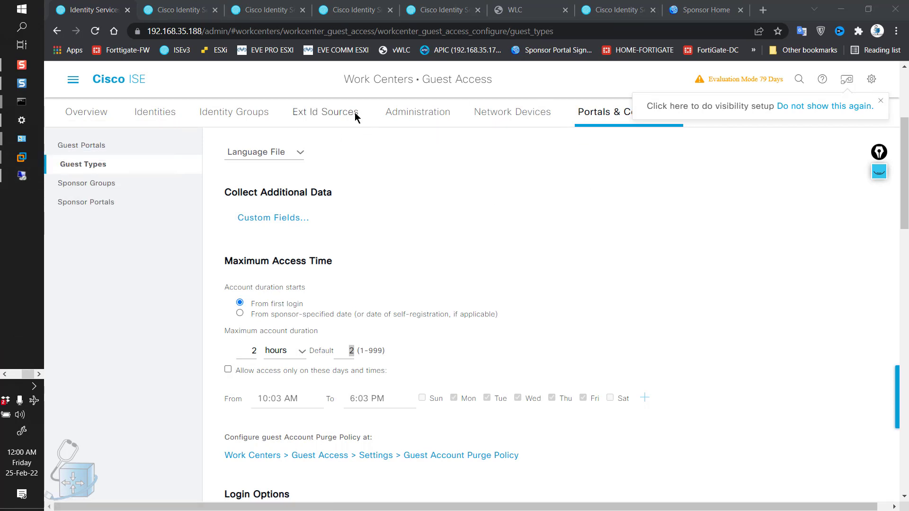
left_click(21, 176)
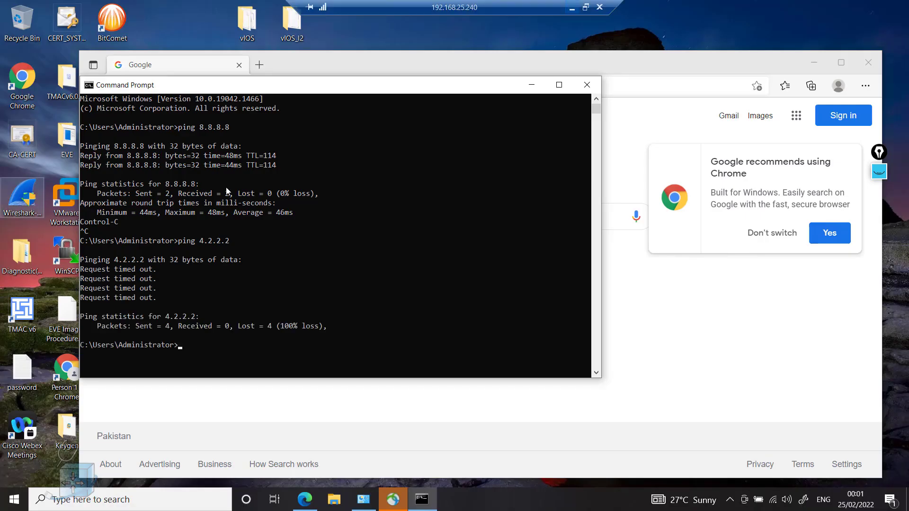
left_click(572, 8)
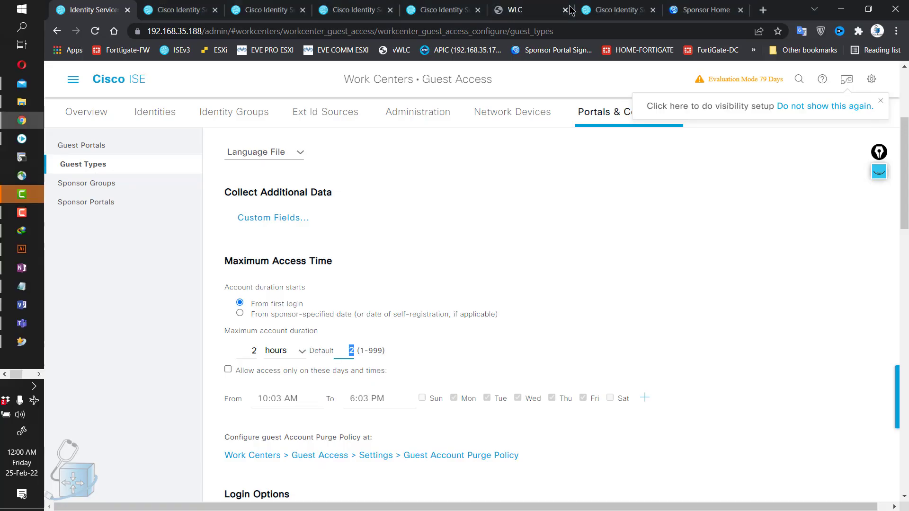
left_click(35, 386)
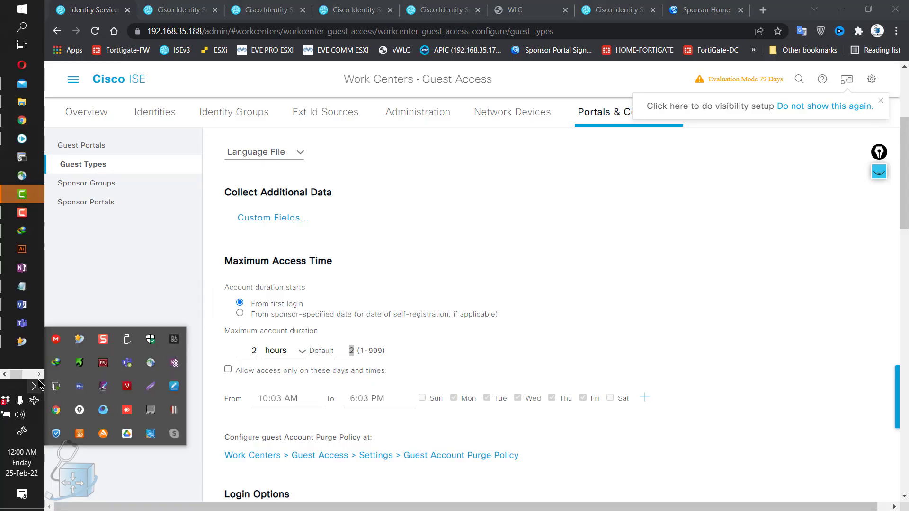
left_click(39, 374)
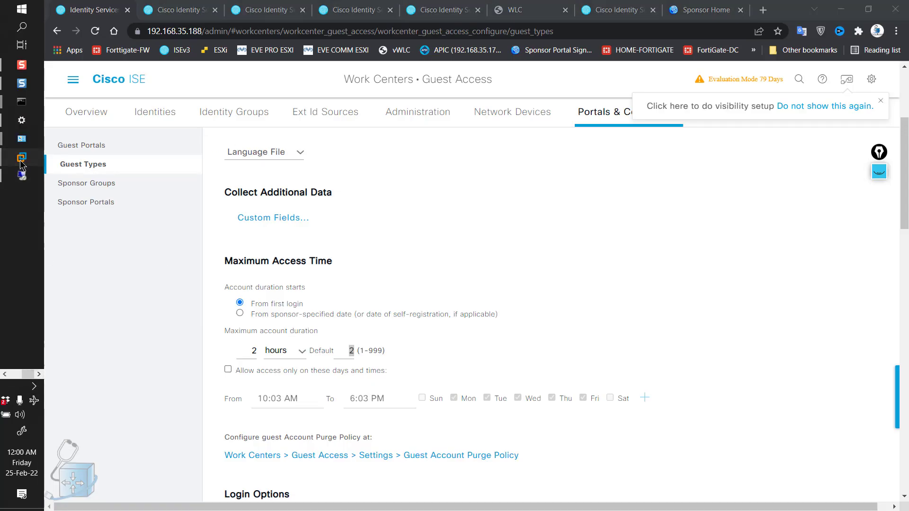
Step: Connect the new TP-Link 802.11n USB adapter to the NON-AD-WIN10 virtual machine
mouse_move(22, 158)
left_click(90, 205)
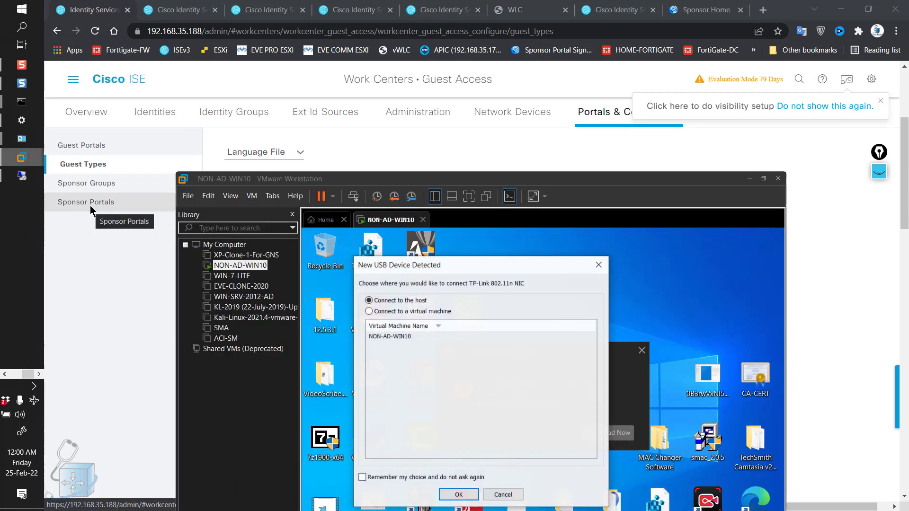
left_click(373, 311)
left_click(381, 337)
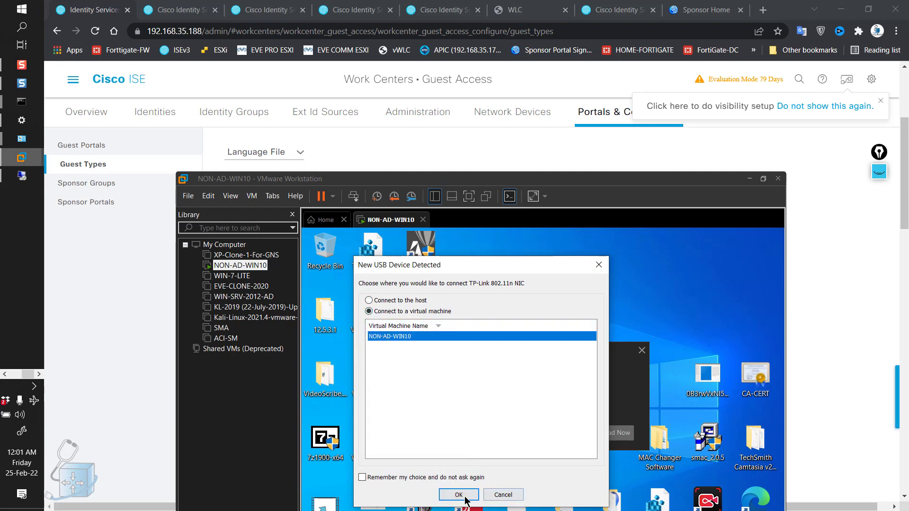
left_click(458, 495)
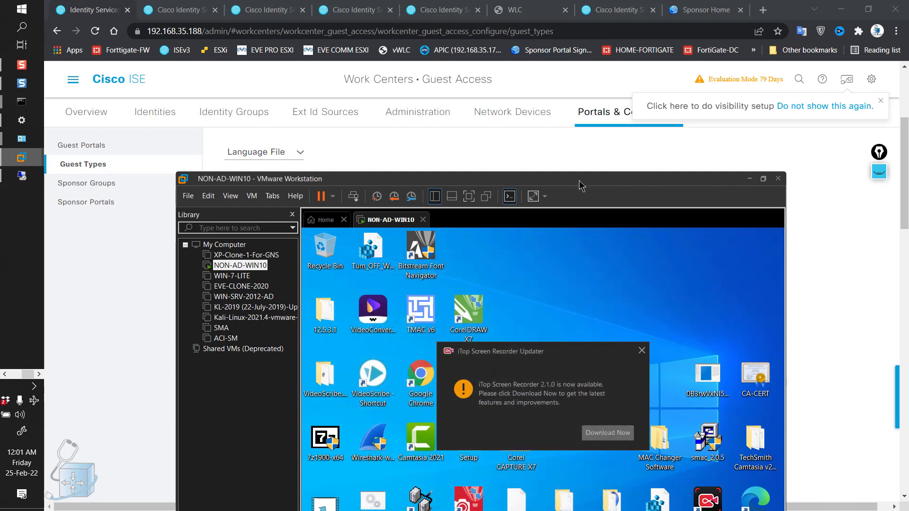
Step: Maximize VMware and open Network & Internet settings from the tray network icon
double_click(578, 180)
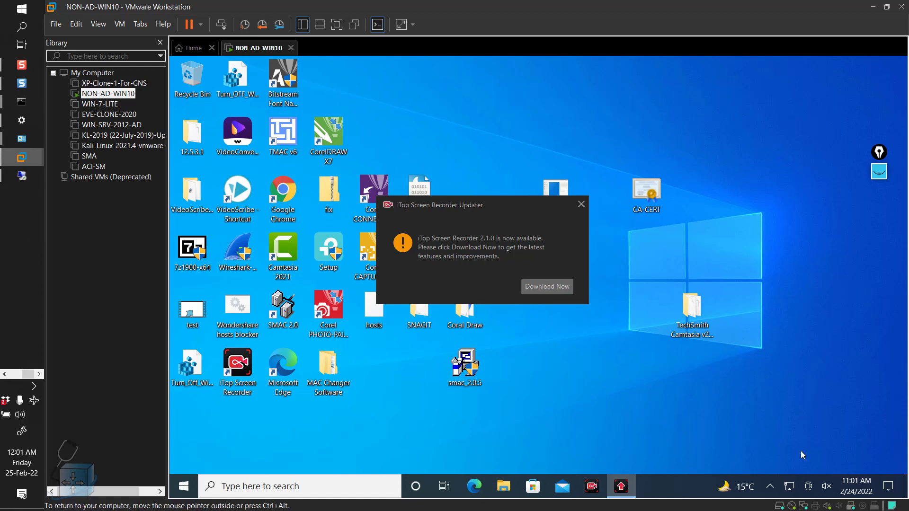
left_click(789, 488)
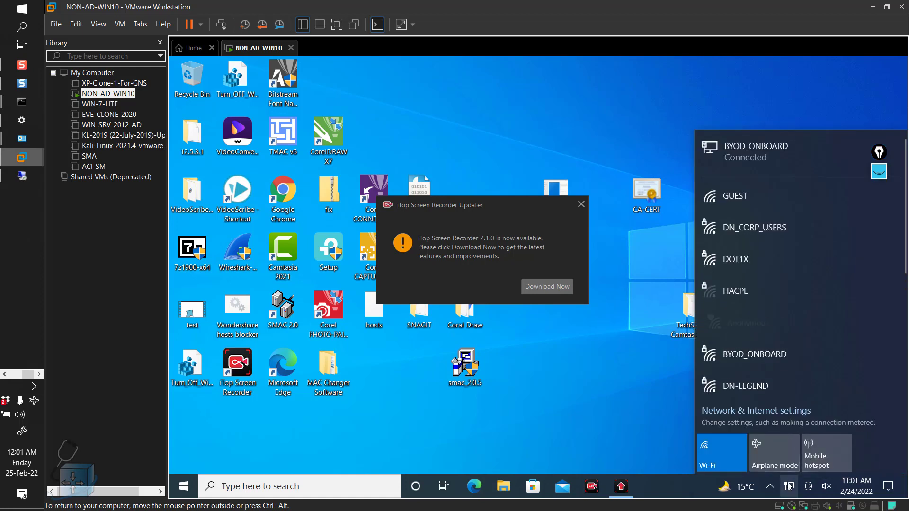
right_click(789, 488)
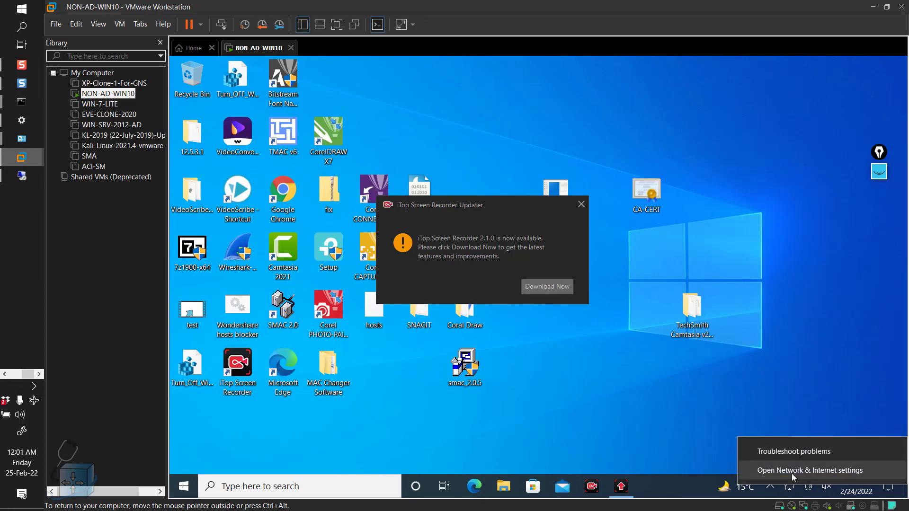
left_click(794, 473)
key("super+i")
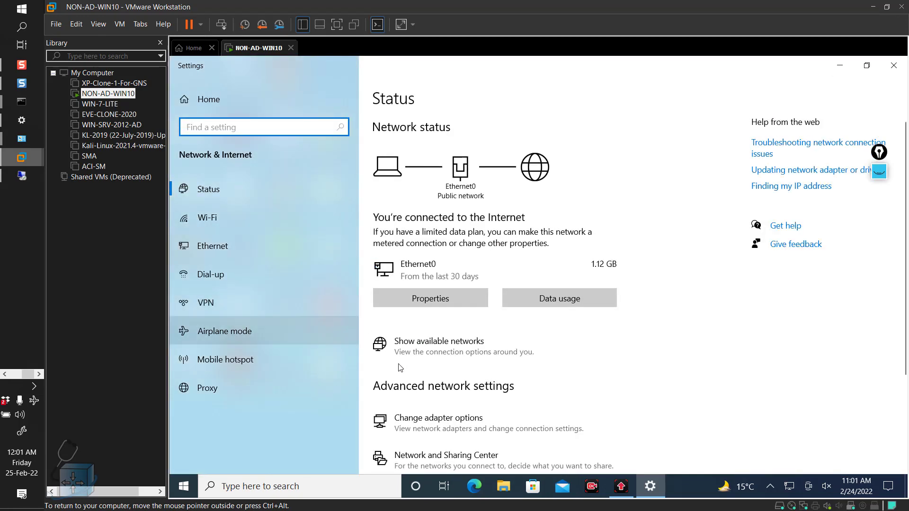
Step: Disable the Ethernet0 adapter in Network Connections, select Wi-Fi, and minimize the window
left_click(440, 421)
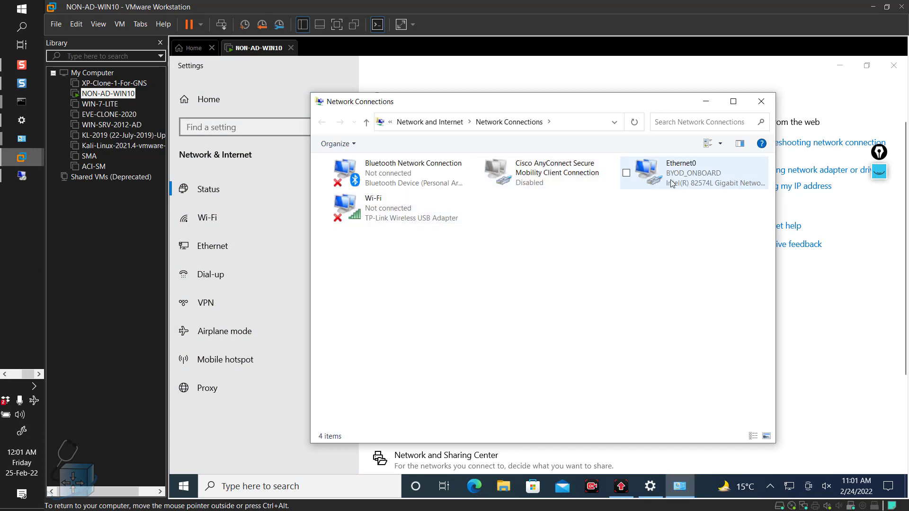
left_click(661, 175)
right_click(602, 201)
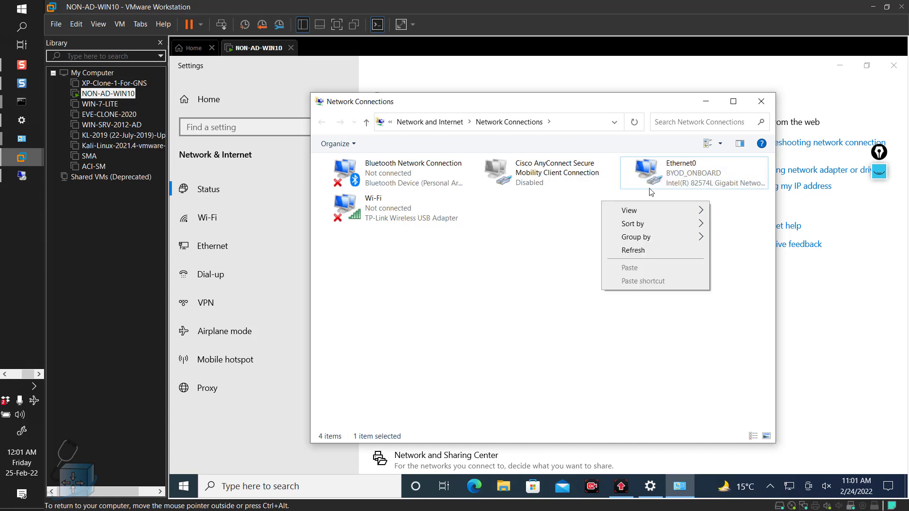
left_click(645, 179)
right_click(650, 179)
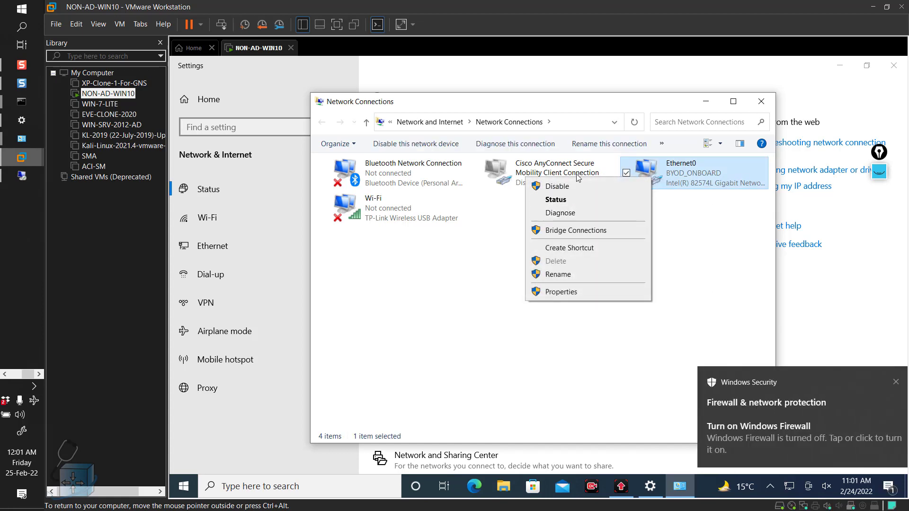
left_click(565, 192)
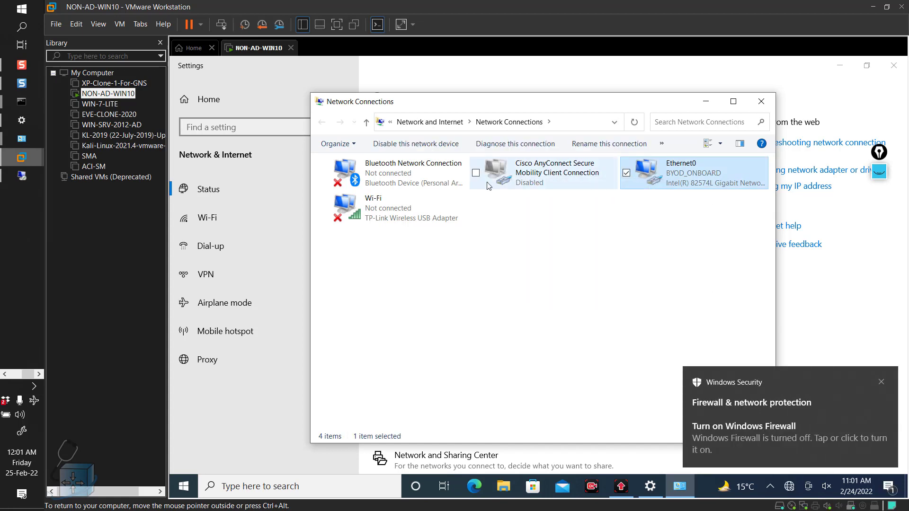
left_click(400, 210)
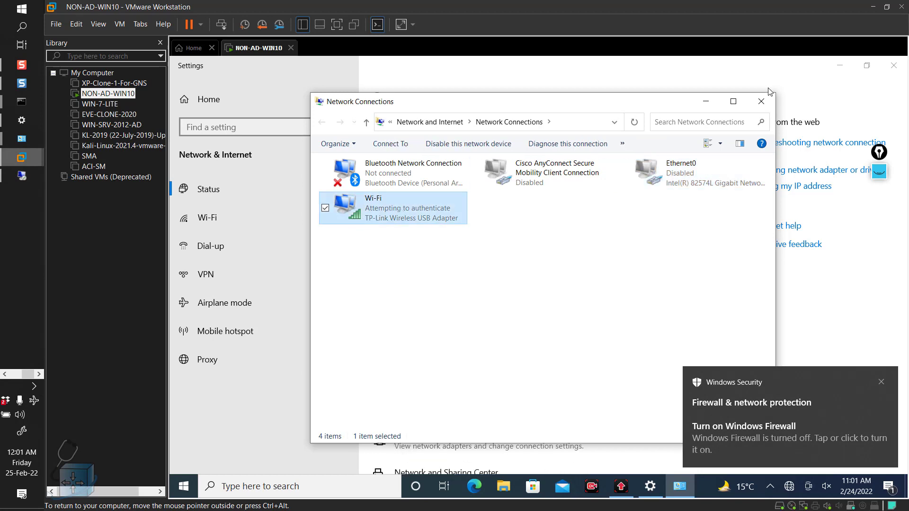
left_click(707, 102)
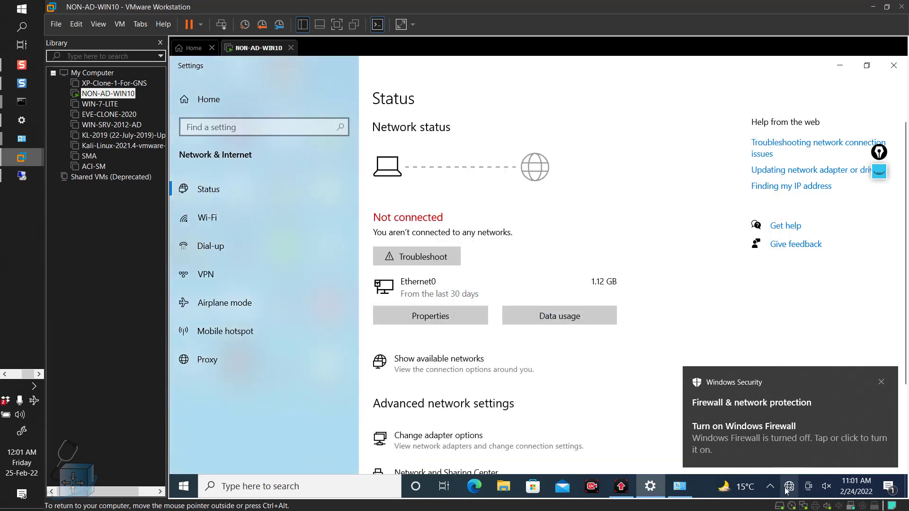
left_click(787, 487)
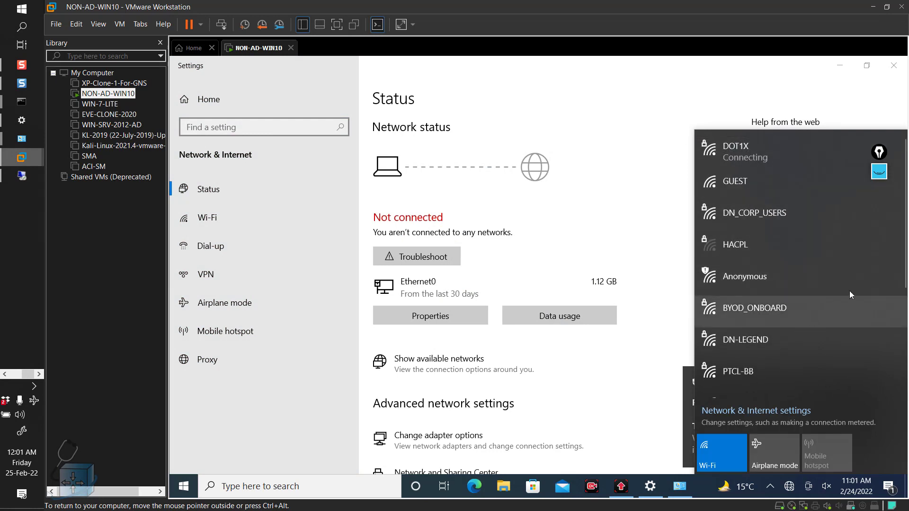
Step: Connect to the open GUEST_SSID Wi-Fi network and minimize Settings
left_click_drag(906, 233, 906, 309)
left_click(757, 299)
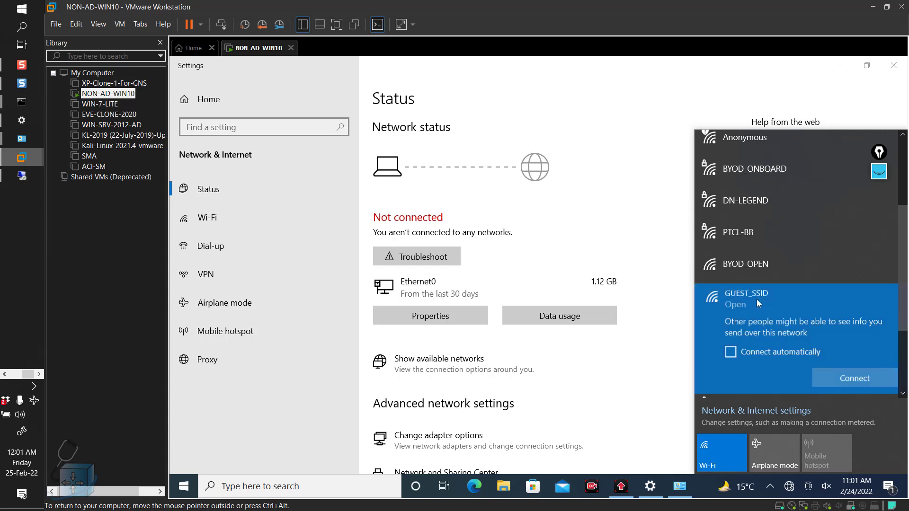
left_click(835, 385)
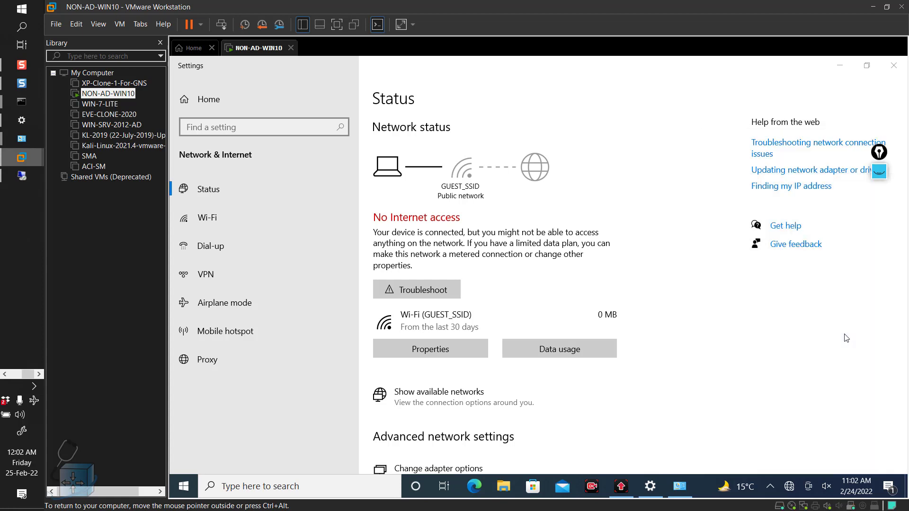
left_click(839, 65)
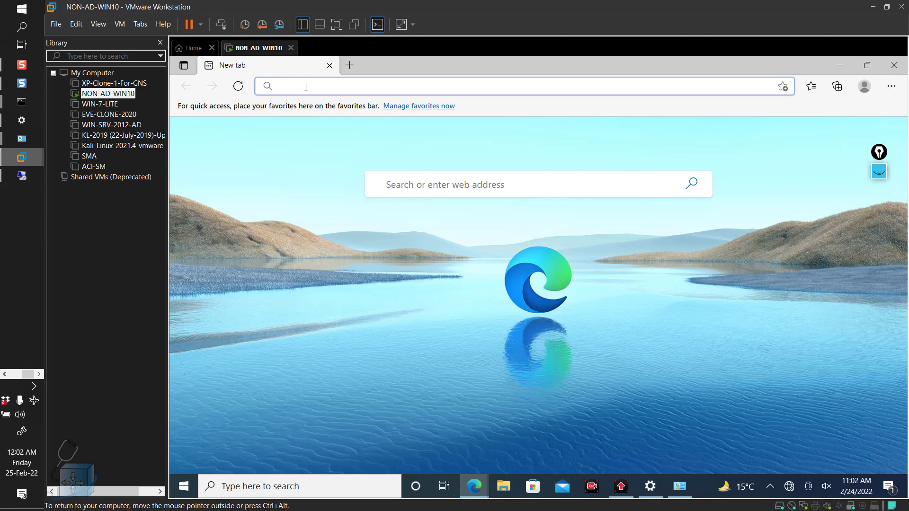
Step: Browse to google.com to reach the guest portal and sign on as guest_buddy
type("google.com")
key("Return")
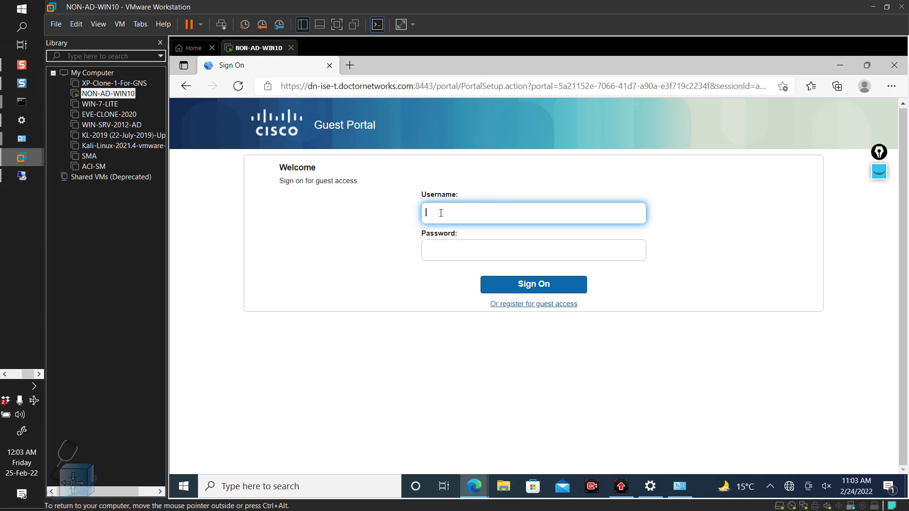
type("guest_buddy")
key("Tab")
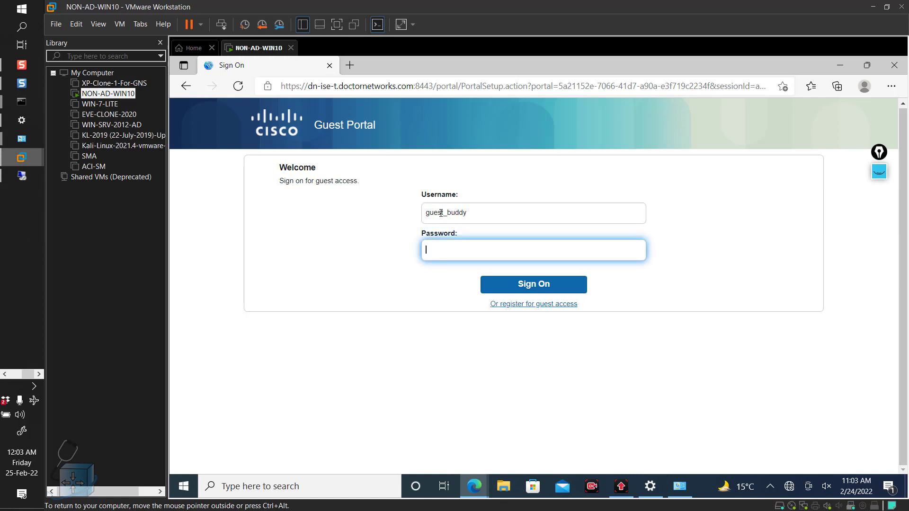
type("p")
left_click(536, 282)
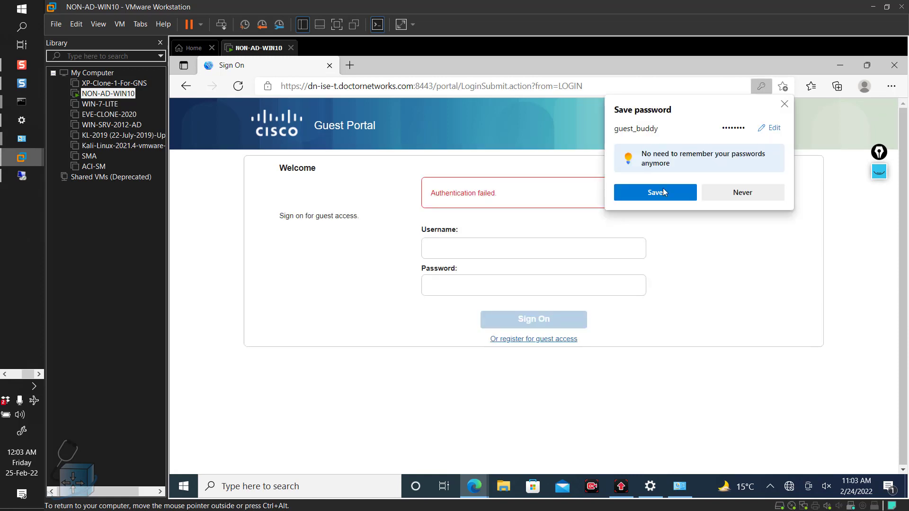
left_click(784, 103)
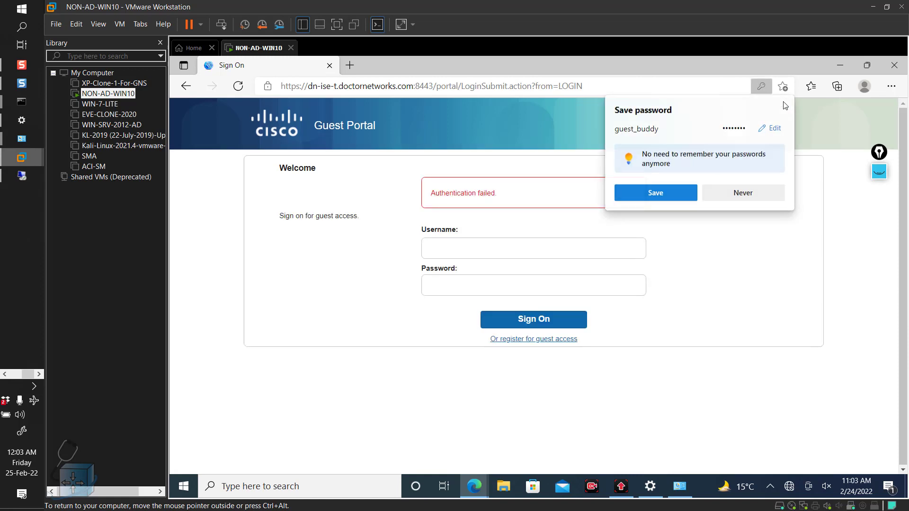
Step: Re-enter guest_buddy's credentials and sign on again, which fails with Authentication failed
left_click(457, 248)
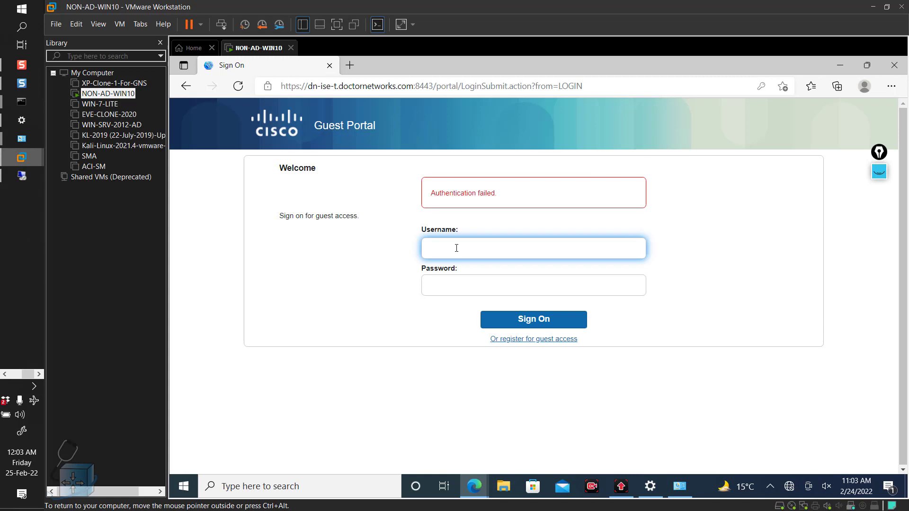
type("guest_buddy")
key("Tab")
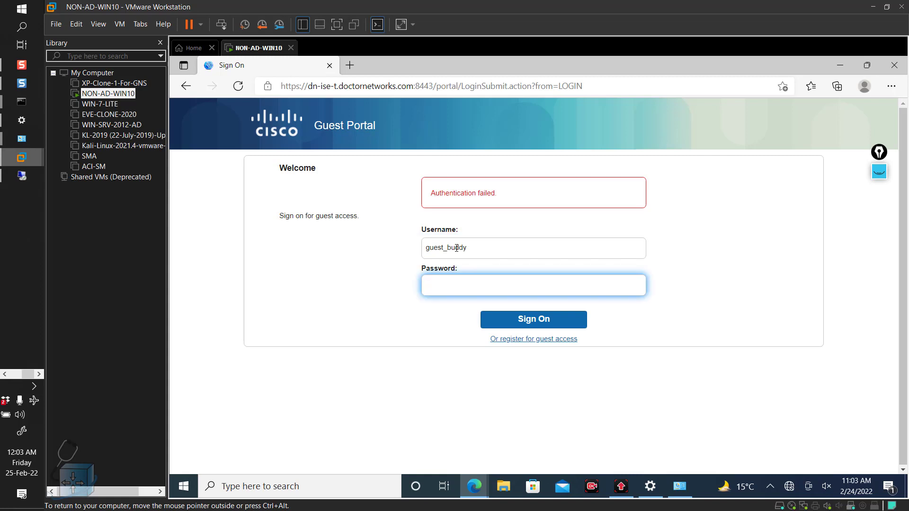
type("********")
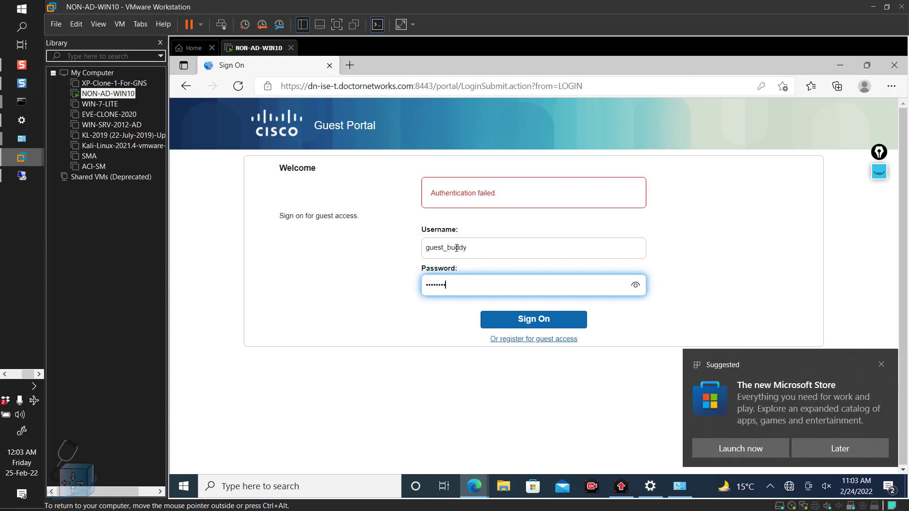
left_click(507, 320)
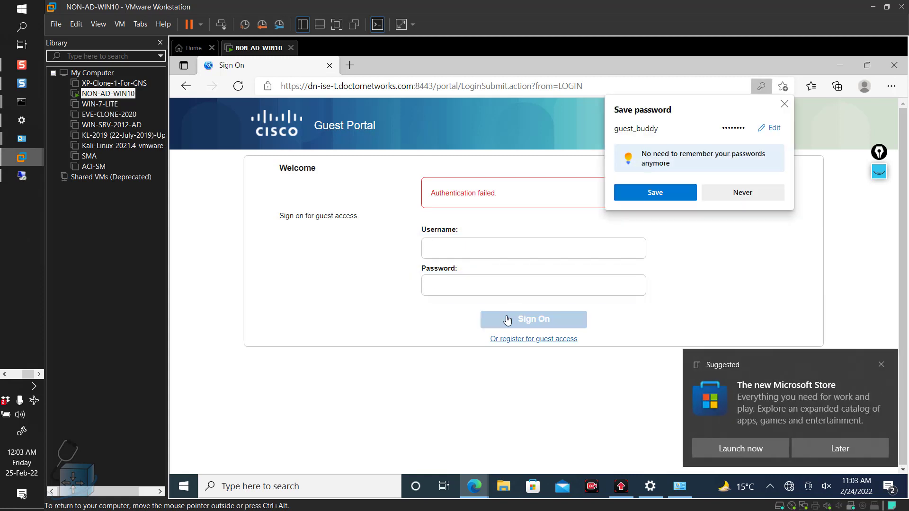
left_click(474, 258)
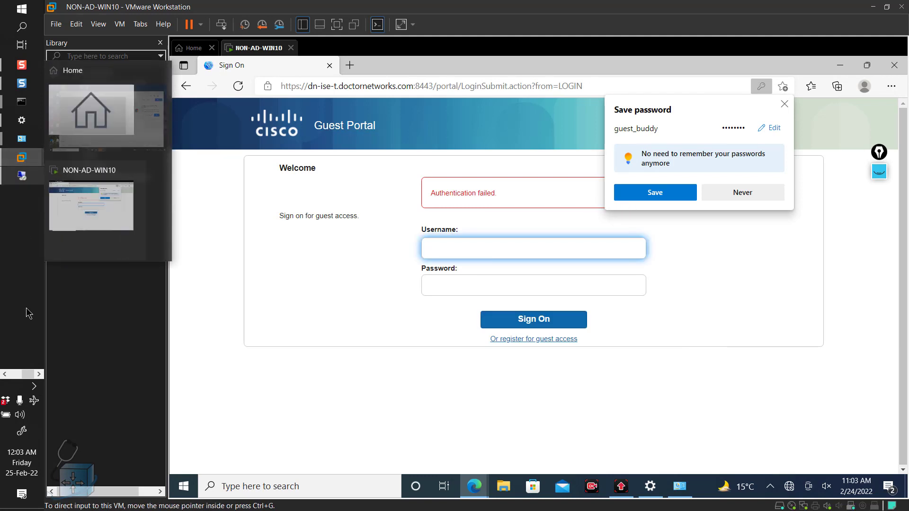
left_click(9, 373)
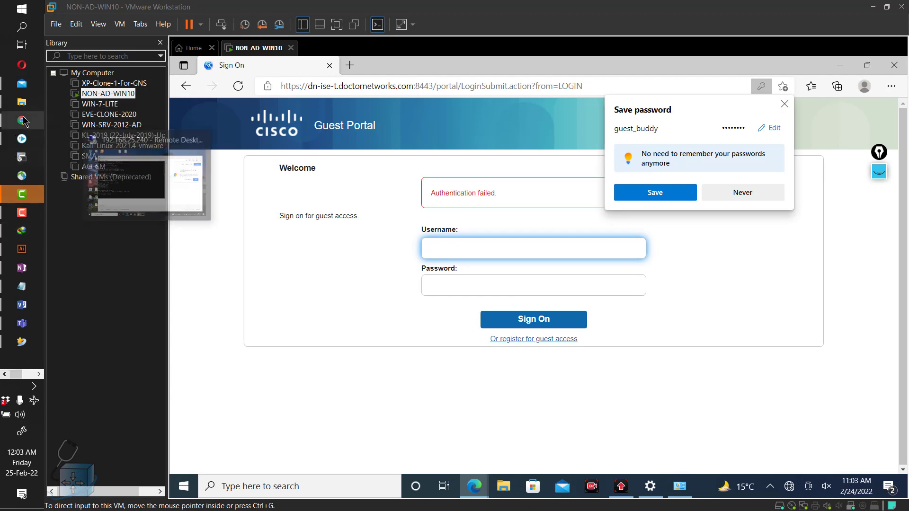
Step: Cancel the Extend dialog on the Sponsor Home tab and return to the NON-AD-WIN10 VM
left_click(22, 120)
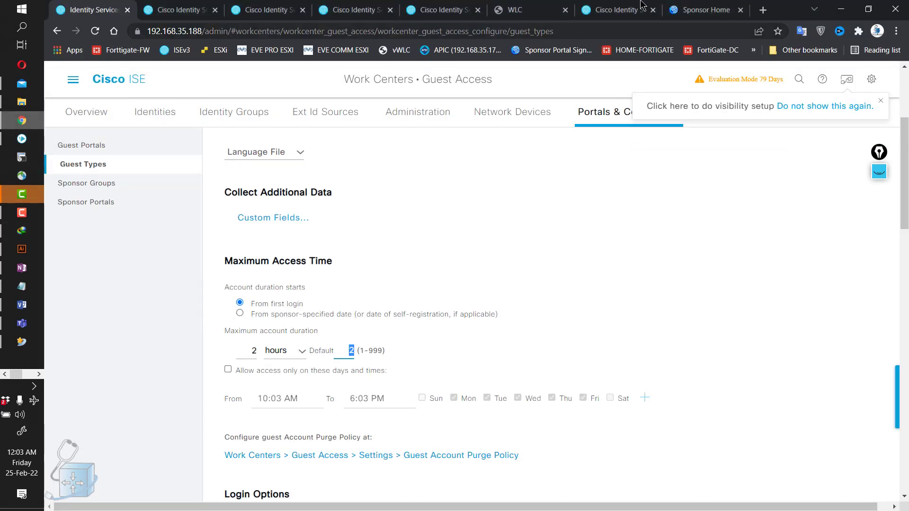
left_click(690, 9)
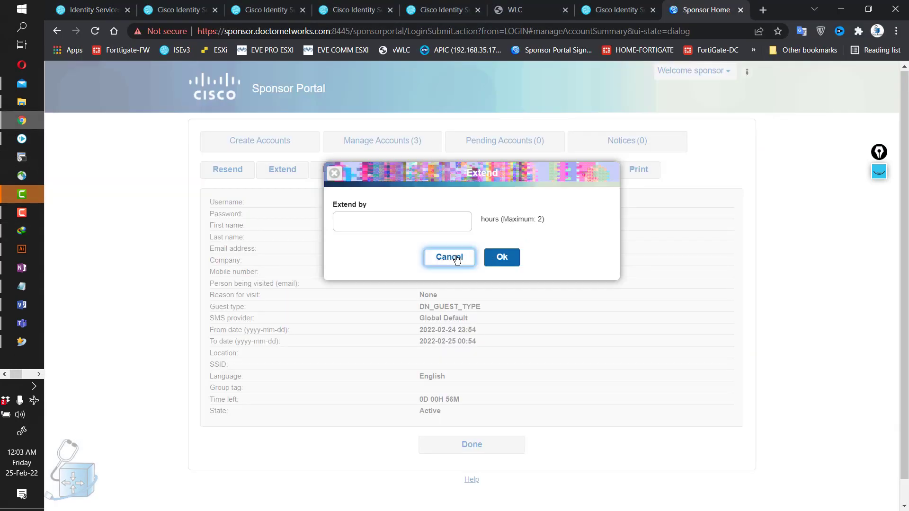
left_click(452, 260)
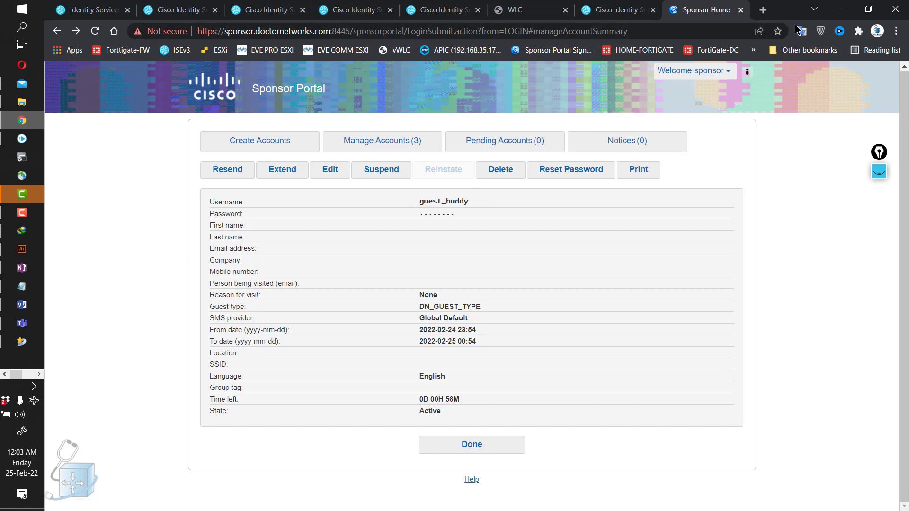
left_click(38, 375)
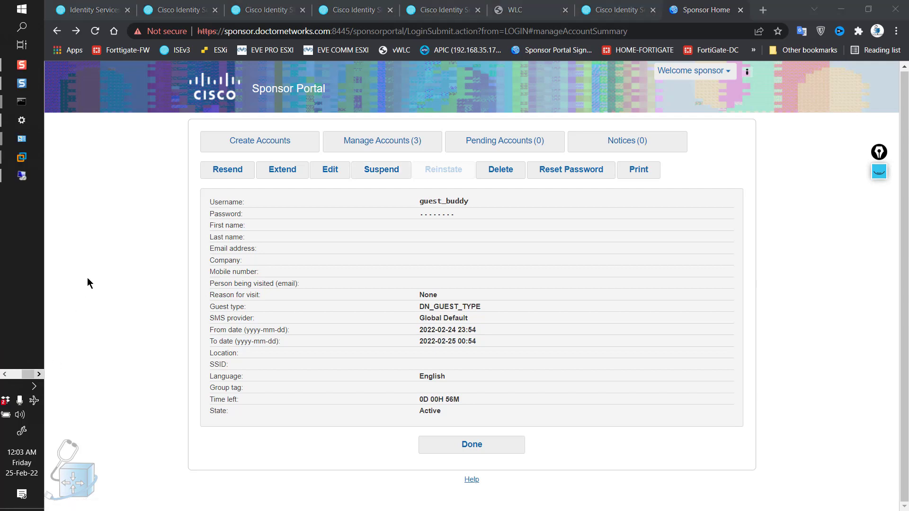
mouse_move(27, 159)
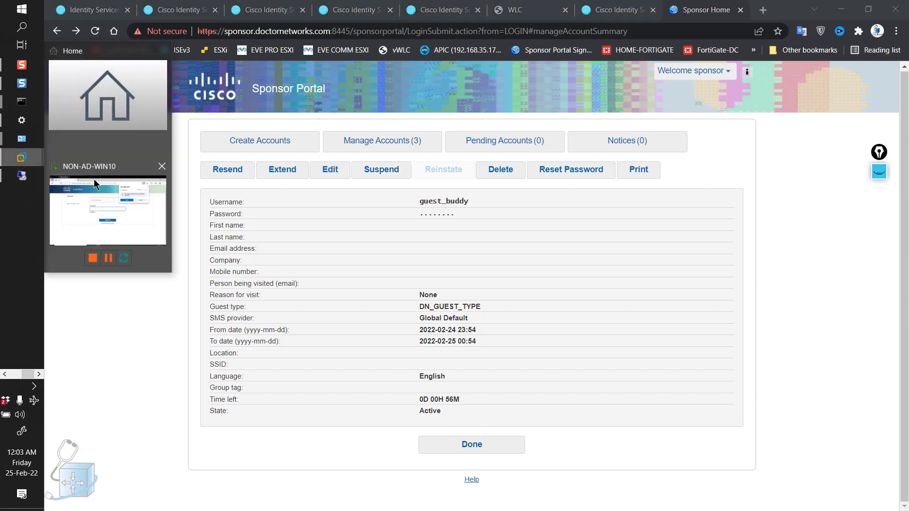
left_click(131, 223)
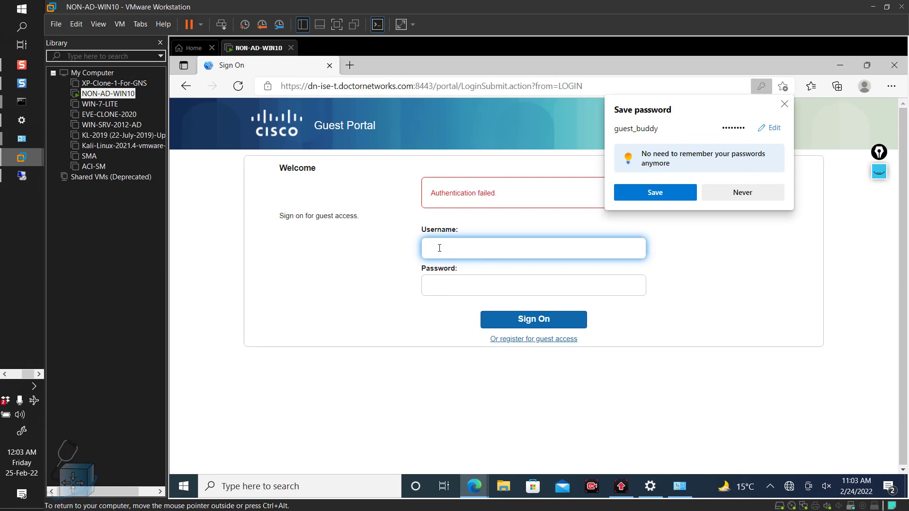
Step: Retry the guest_buddy sign-on, then bring the Sponsor Portal browser window forward
type("est_buddy")
key("Tab")
type("p********")
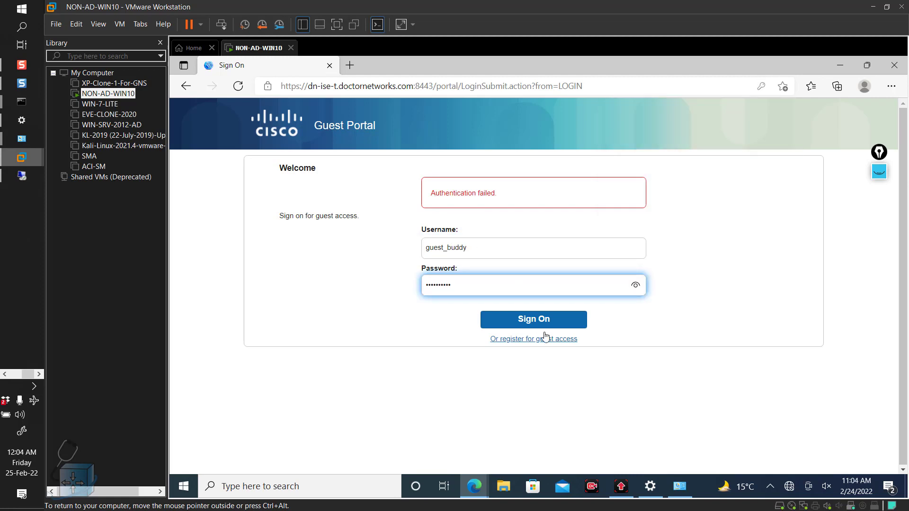
left_click(528, 319)
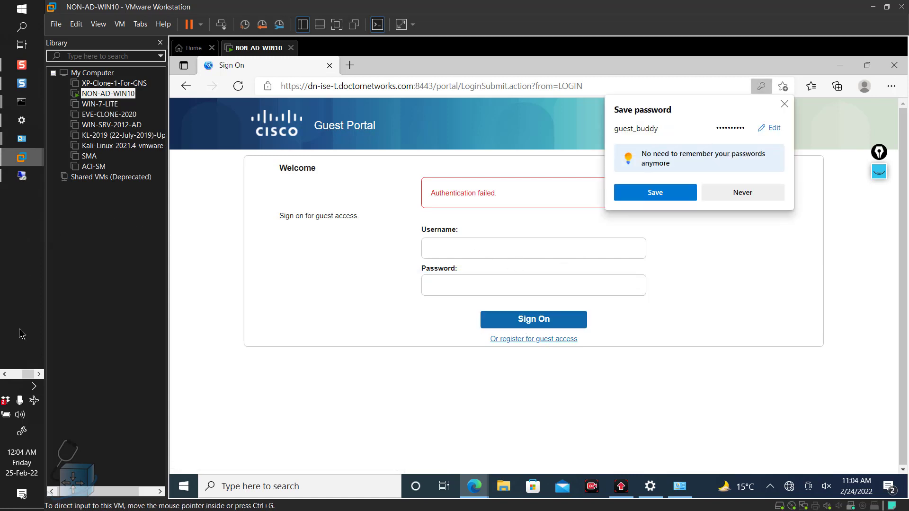
left_click(4, 374)
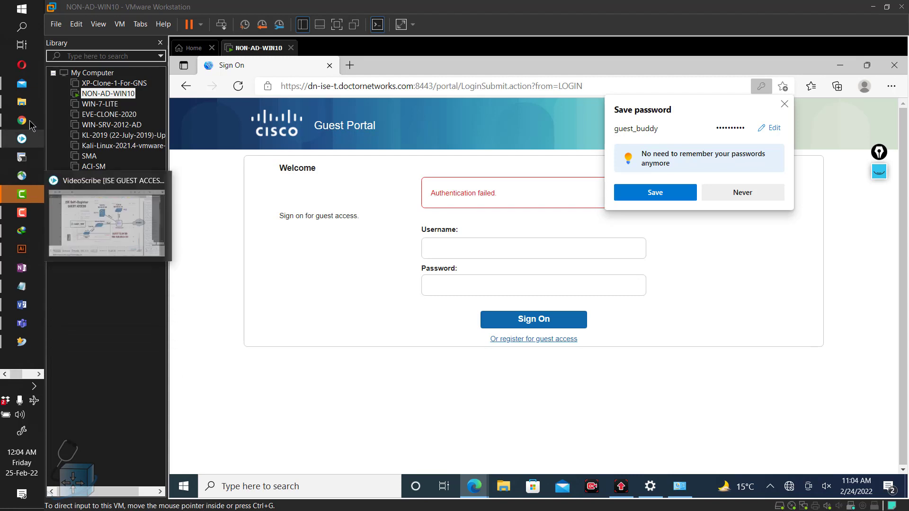
left_click(22, 120)
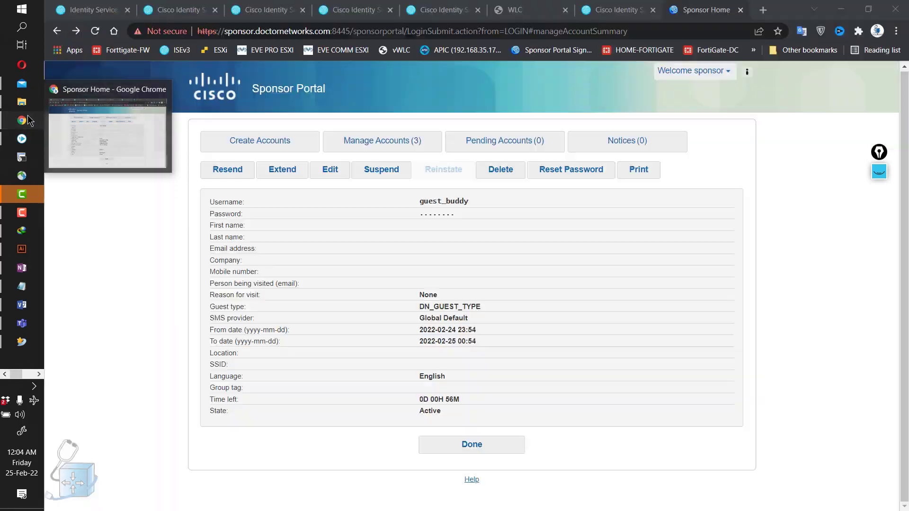
Step: Reset guest_buddy's password in the sponsor portal, skip printing it, and select the new password
left_click(570, 169)
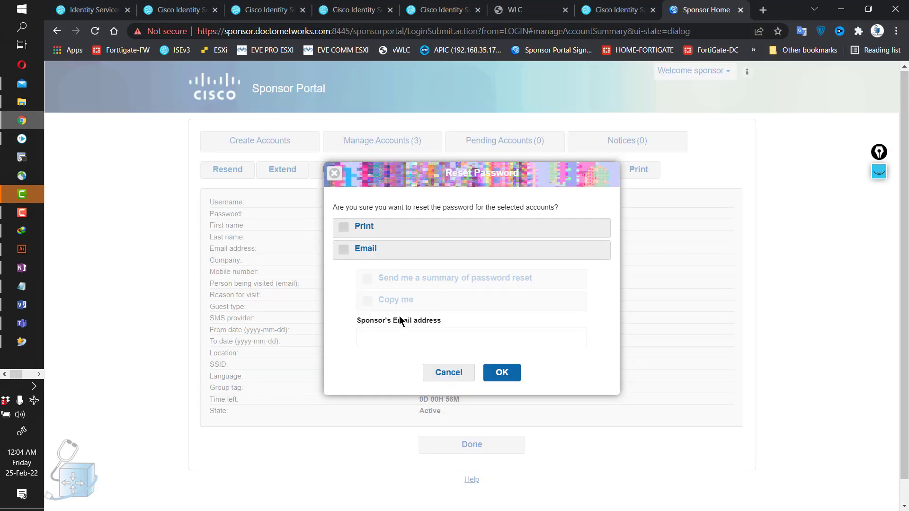
left_click(344, 228)
left_click(502, 372)
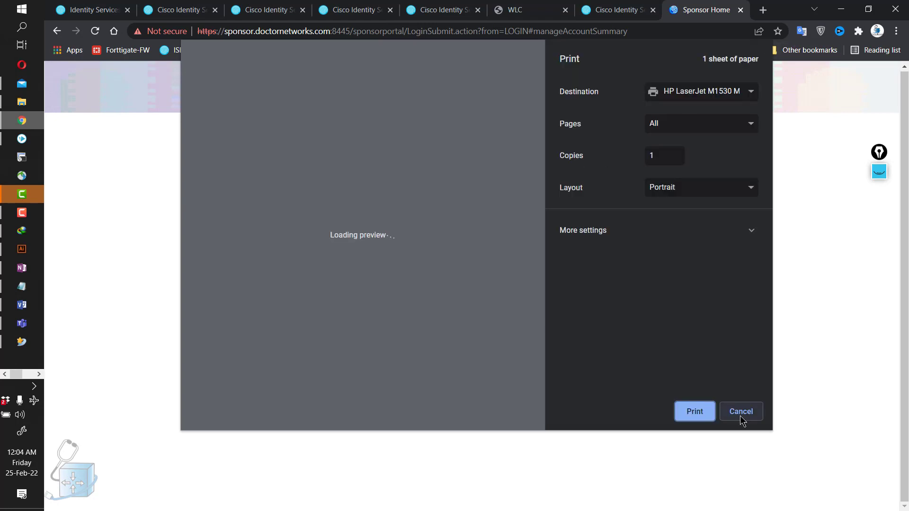
left_click(740, 412)
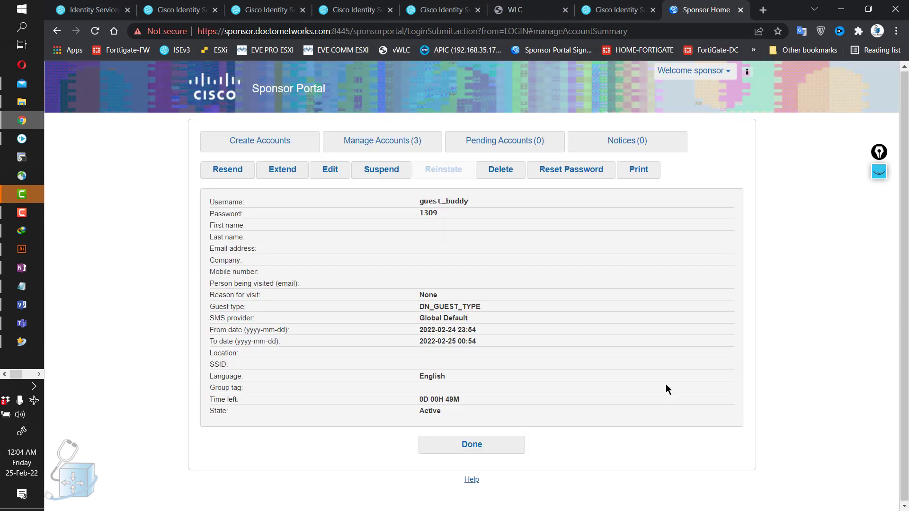
double_click(436, 213)
Step: In the remote desktop session's command prompt, run a ping to 8.8.8.8, then stop it
left_click(39, 373)
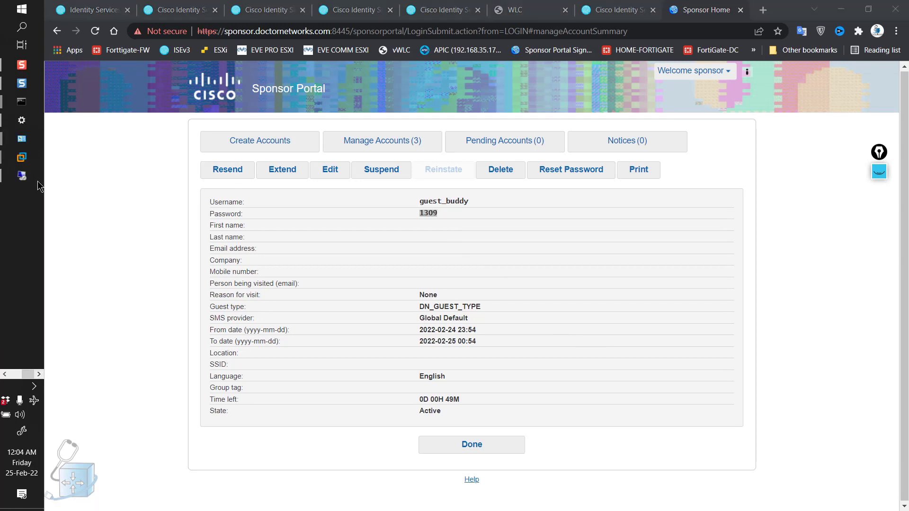
left_click(29, 178)
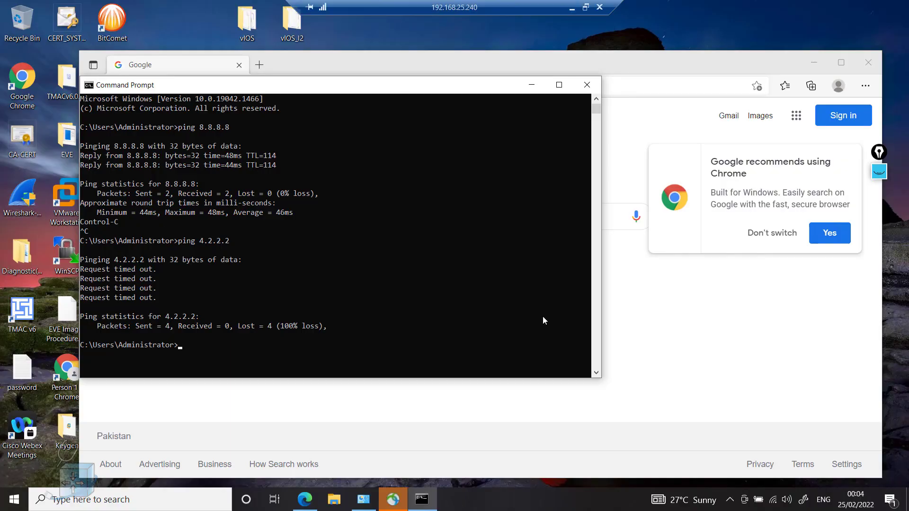
left_click(396, 231)
type("ping 8.8.8.8")
key("Return")
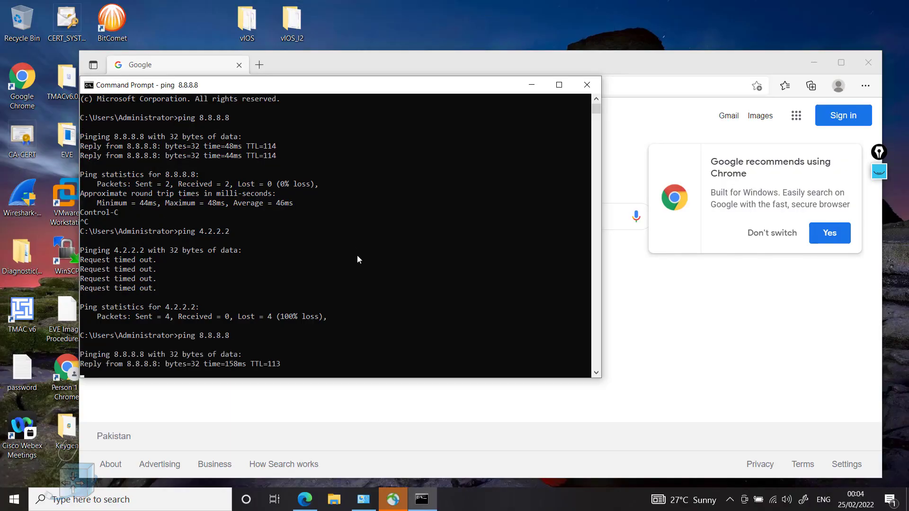
key("ctrl+c")
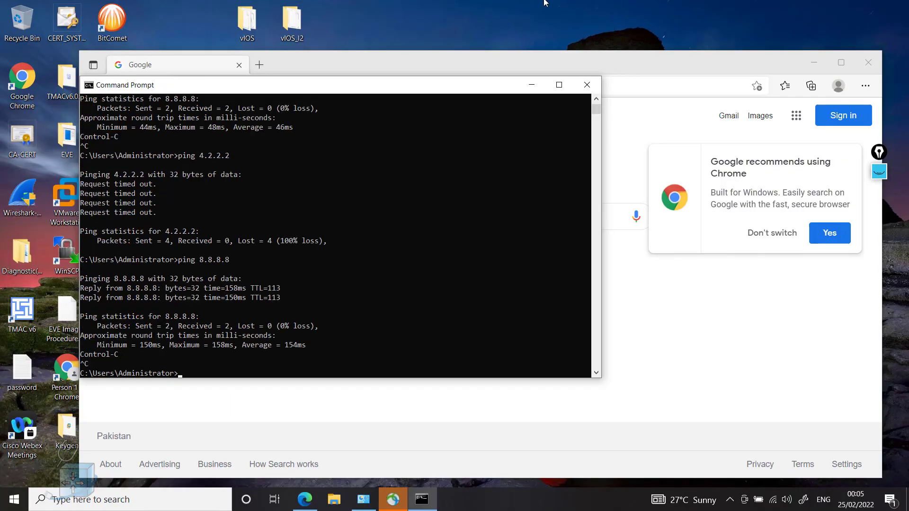
Step: Minimize the remote desktop and bring the guest VM window forward at a smaller size
mouse_move(615, 1)
left_click(572, 8)
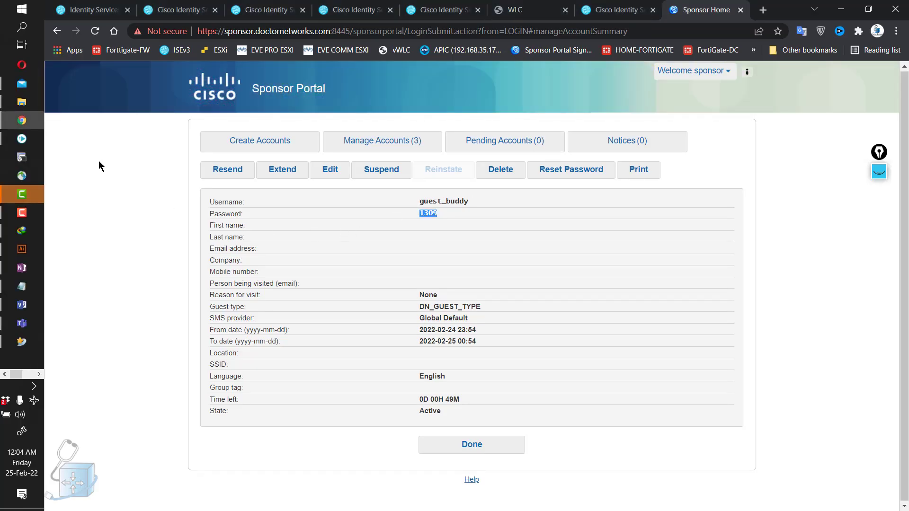
left_click(39, 374)
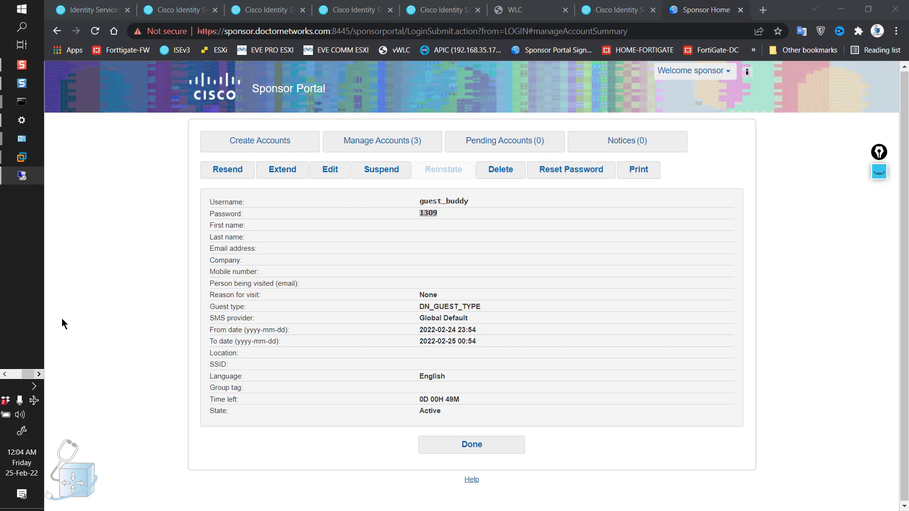
mouse_move(24, 157)
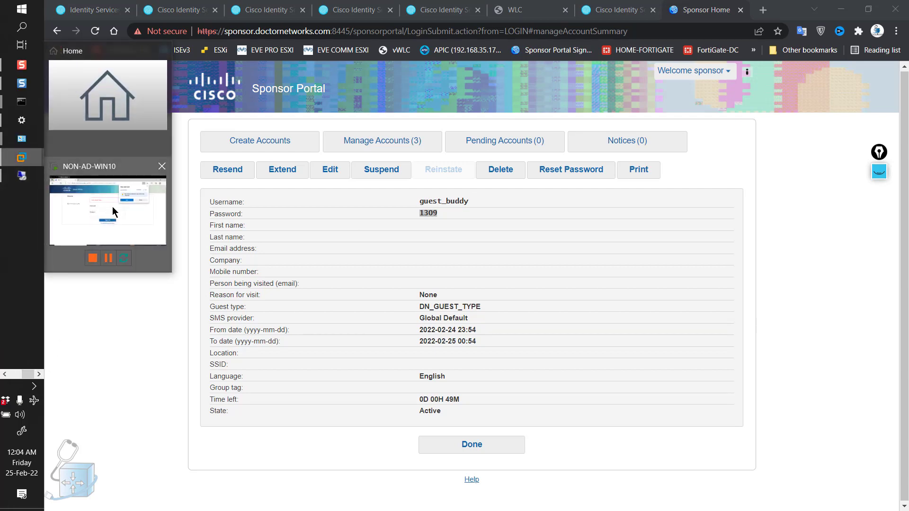
left_click(112, 206)
left_click_drag(476, 6, 383, 1)
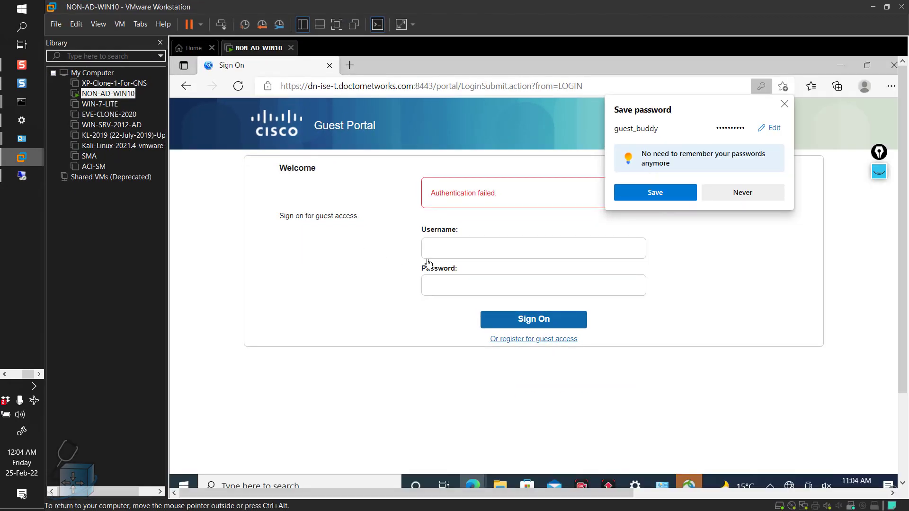
Step: Sign on as guest_buddy with the new password, save the credentials in Edge, and sign on again
left_click(451, 253)
type("guest")
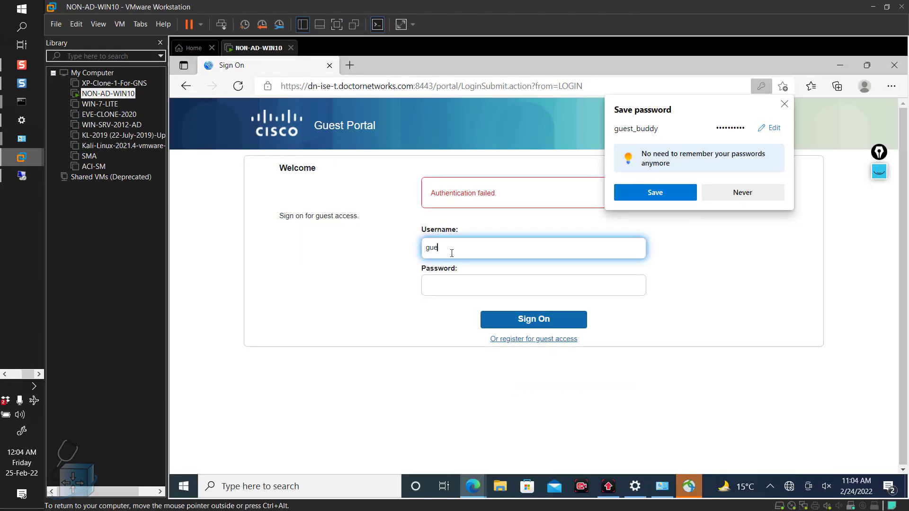
type("_buddy")
key("Tab")
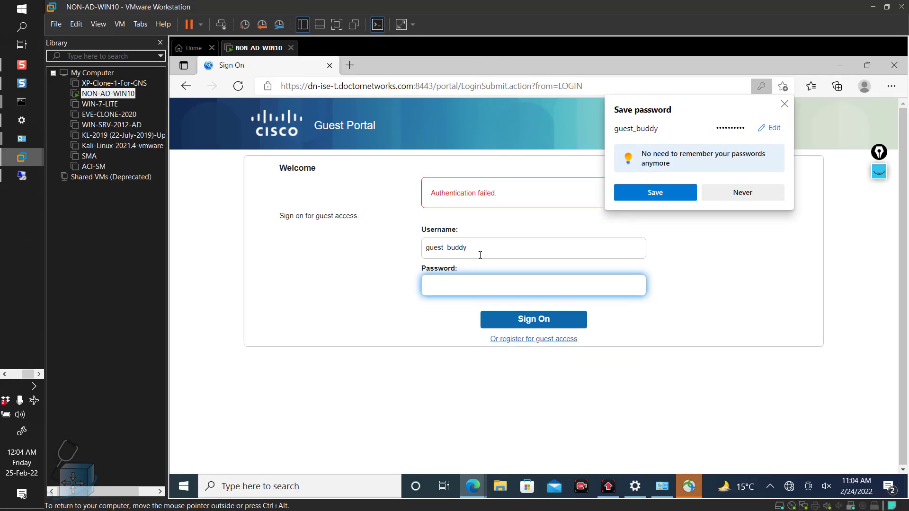
type("****")
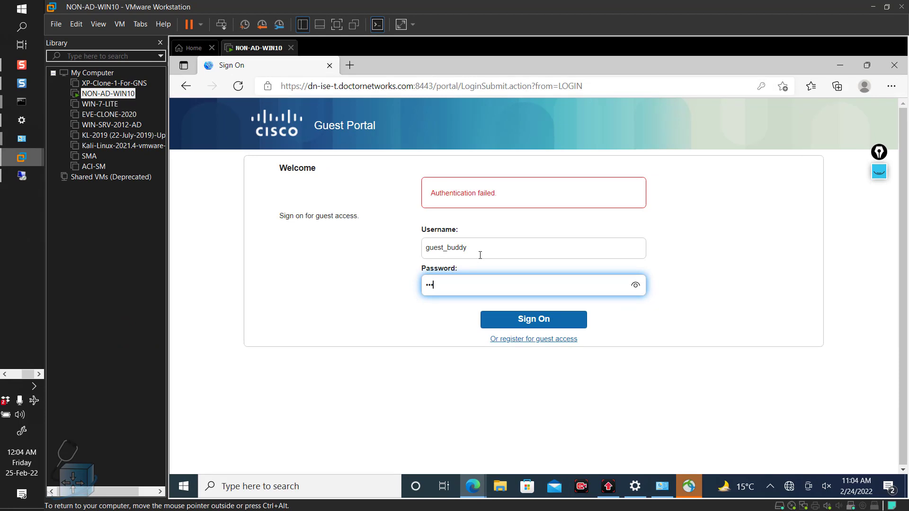
left_click(634, 285)
left_click(555, 323)
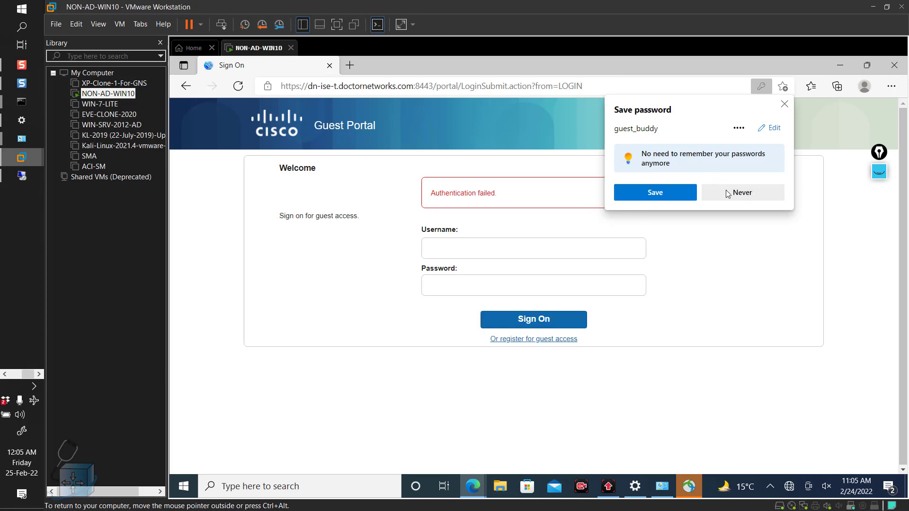
left_click(684, 193)
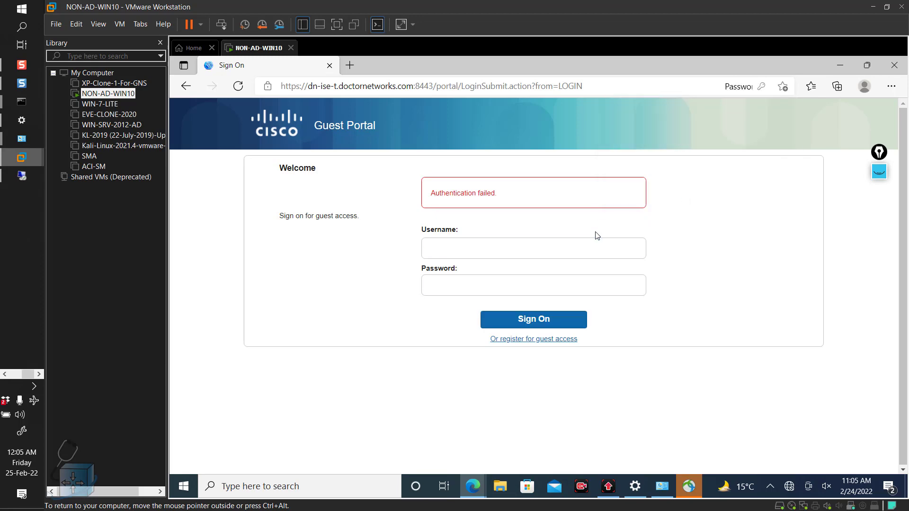
left_click(550, 323)
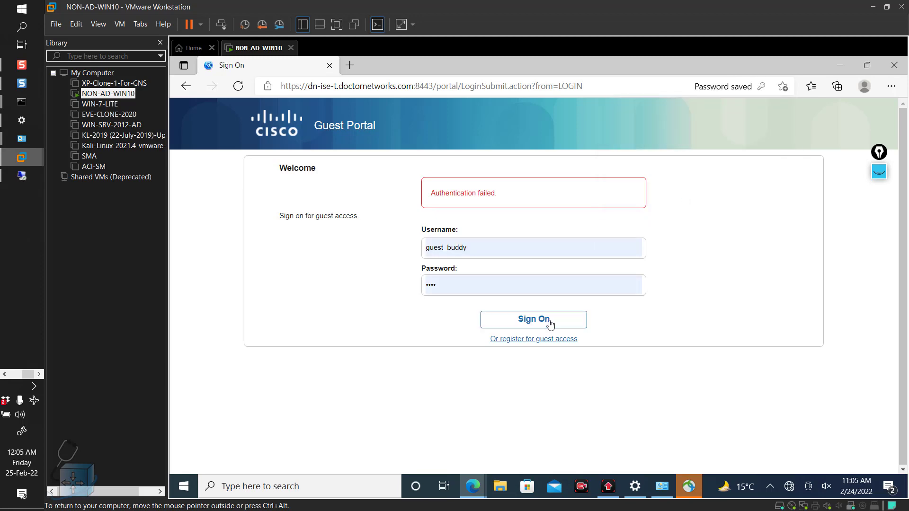
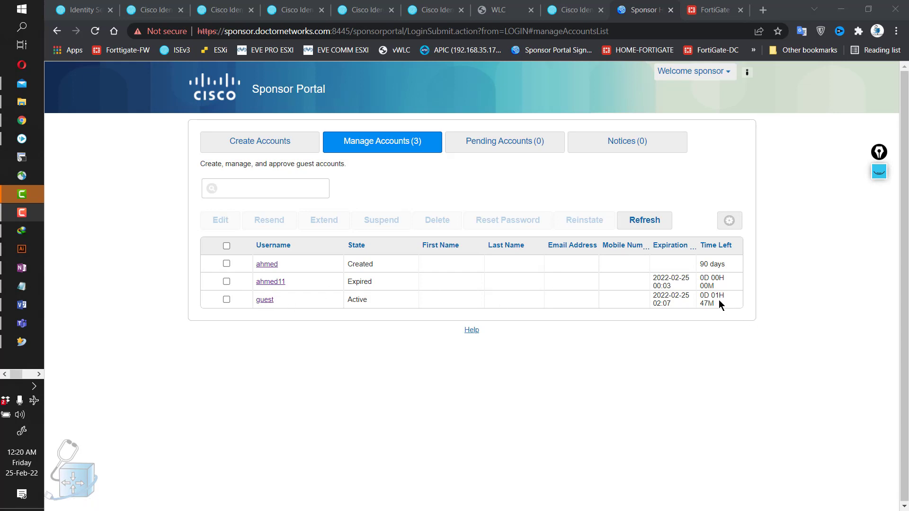
Step: Check the guest account's Time Left, then bring the NON-AD-WIN10 guest VM window forward
left_click_drag(724, 296, 699, 291)
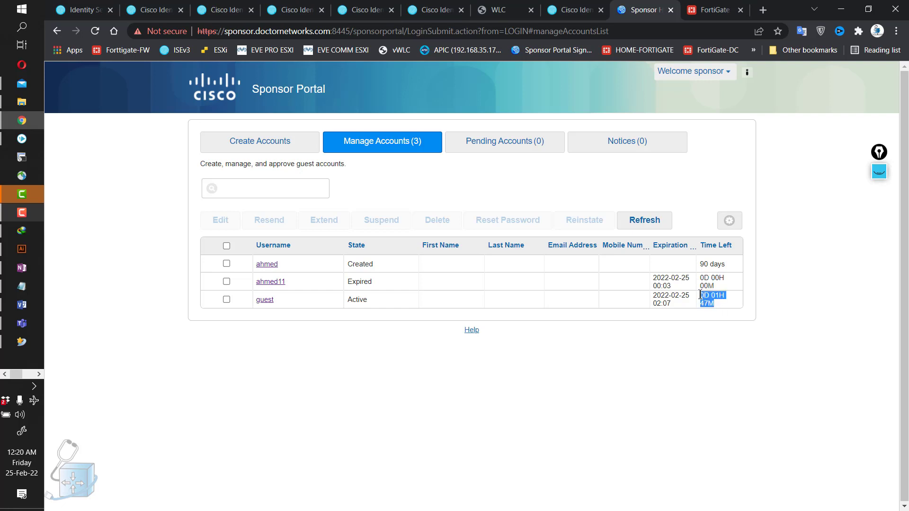
left_click(351, 358)
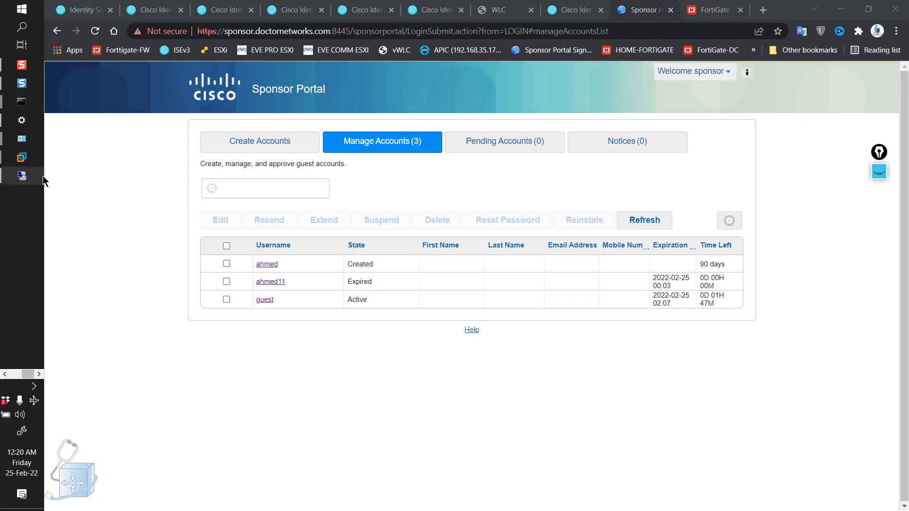
left_click(25, 177)
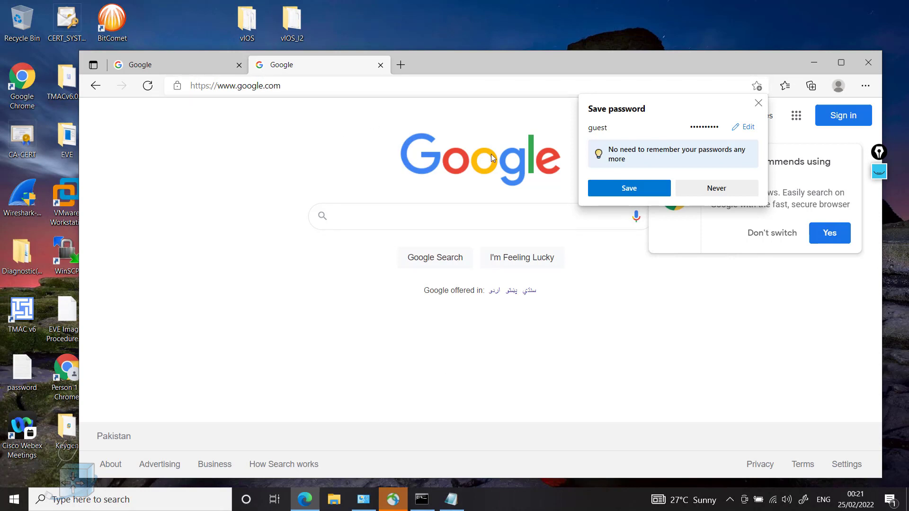
mouse_move(581, 5)
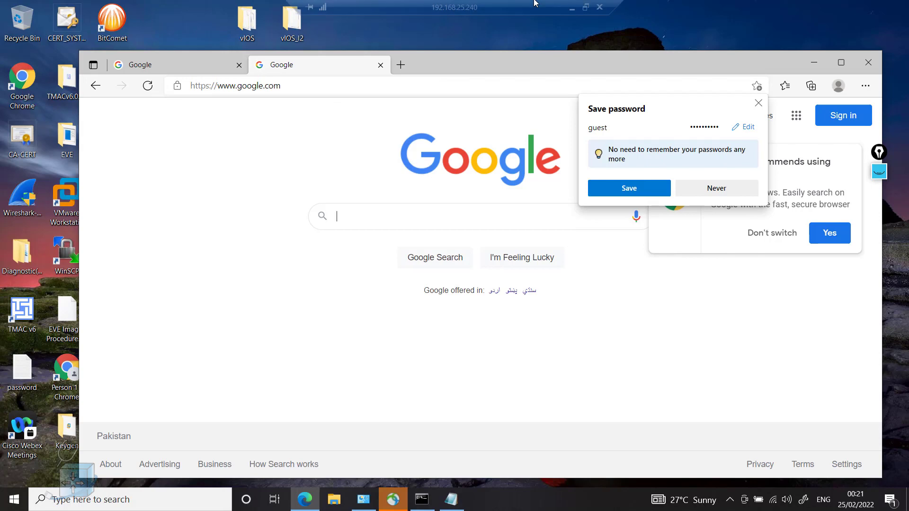
left_click(572, 9)
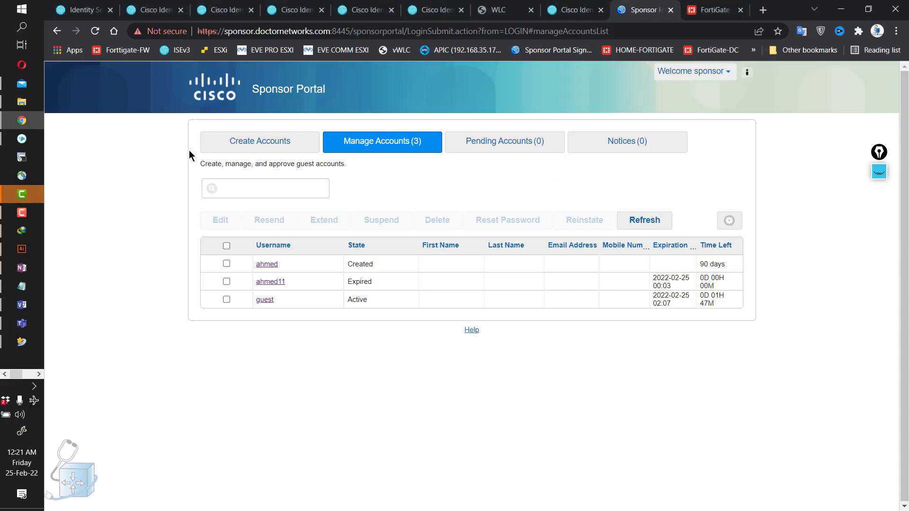
left_click(39, 374)
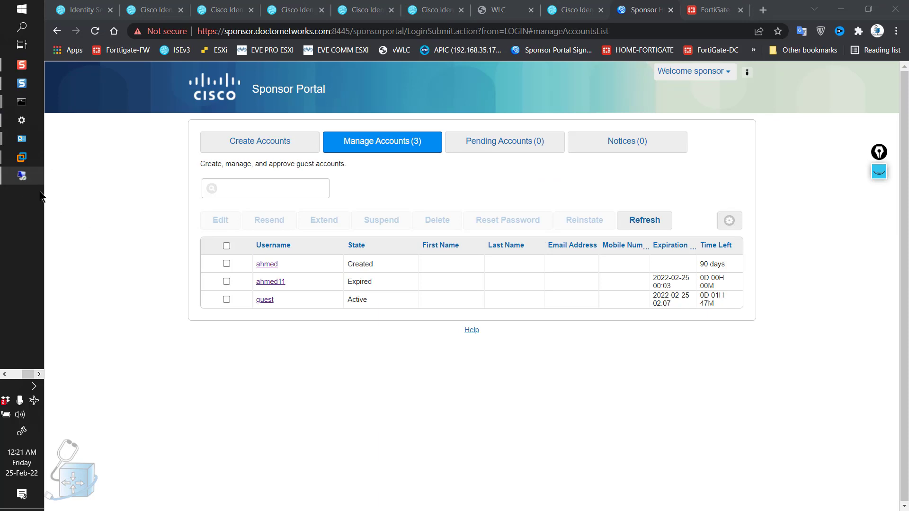
left_click(45, 166)
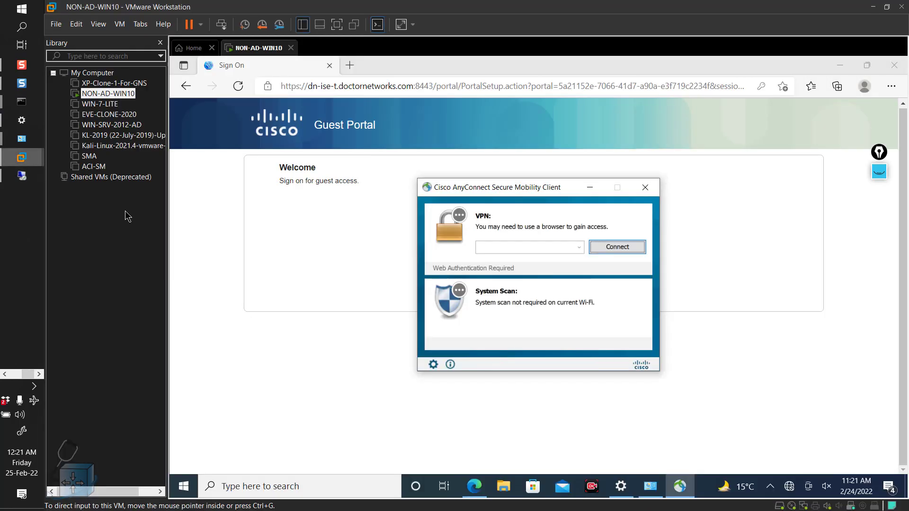
Step: Sign on to the Guest Portal with username 'guest' and the account password
left_click(588, 187)
left_click(467, 220)
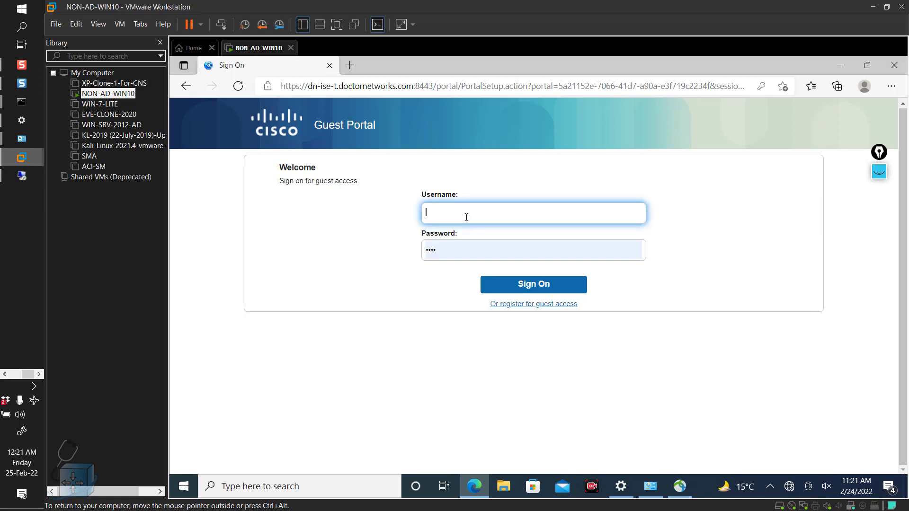
left_click(466, 217)
type("gue")
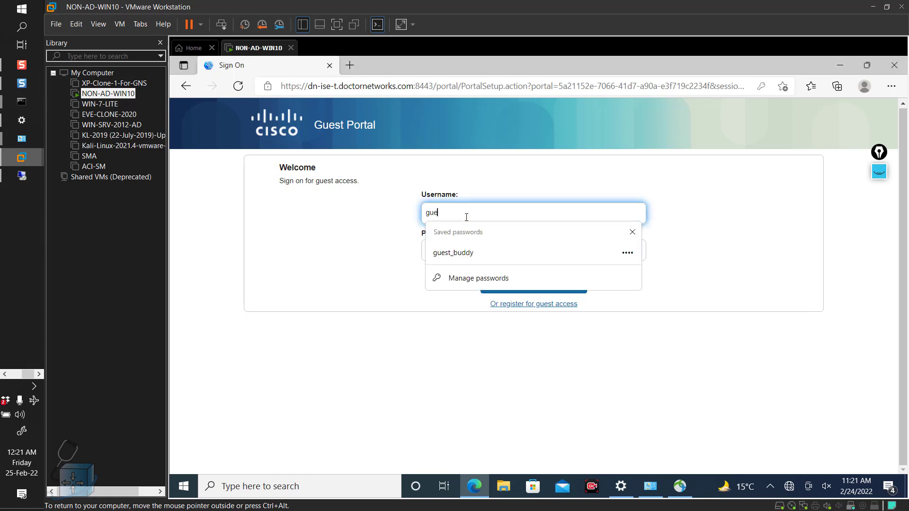
type("st")
key("Tab")
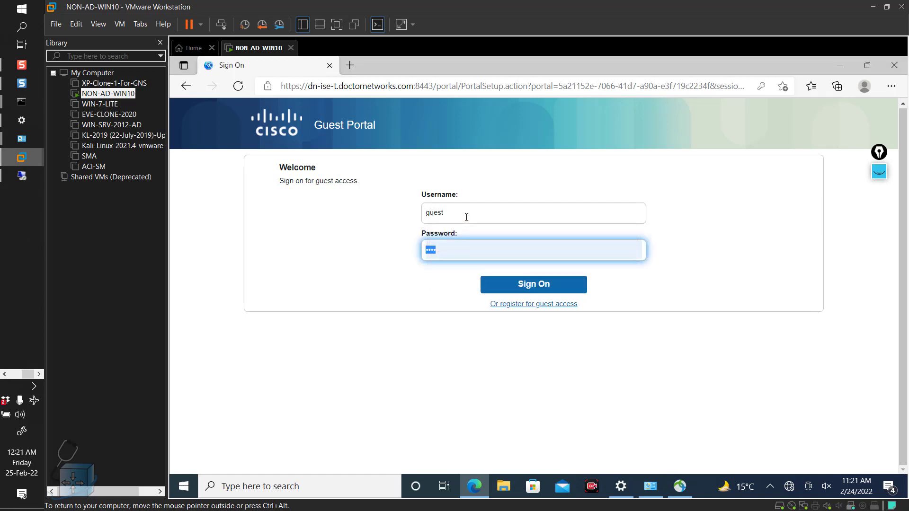
key("End")
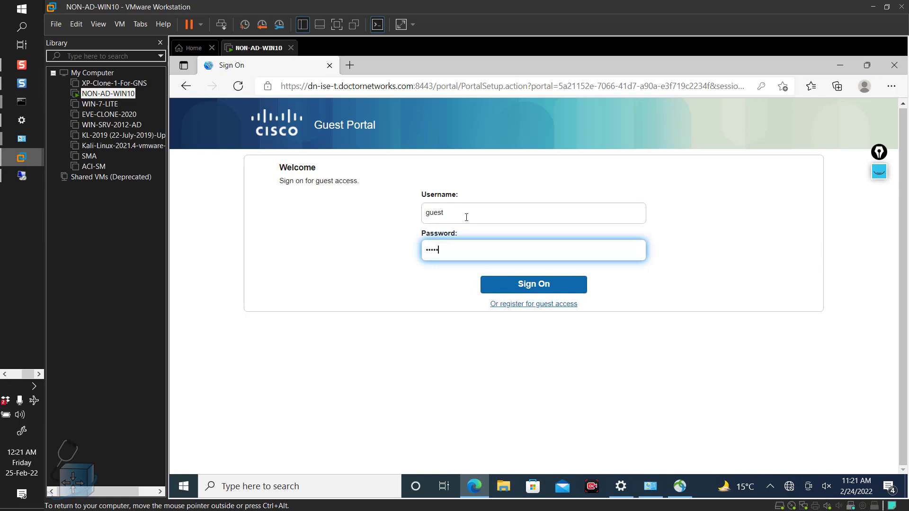
type("••••")
left_click(516, 286)
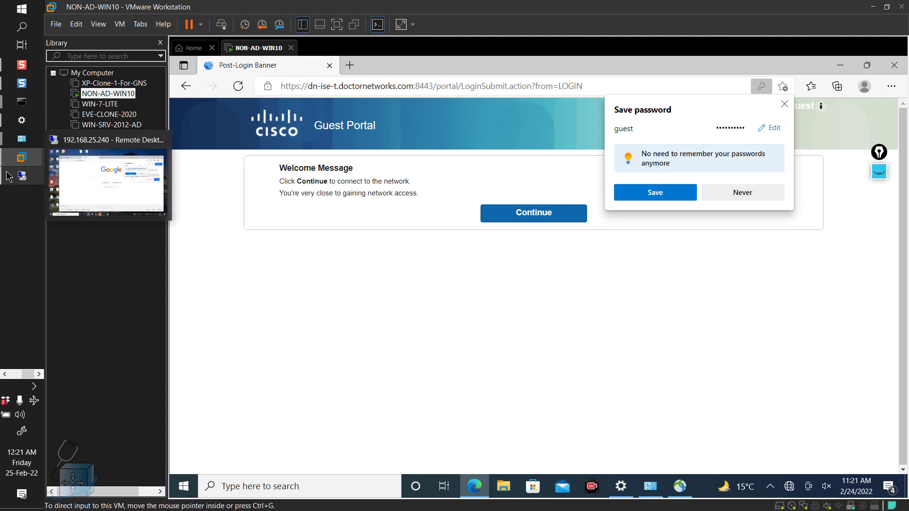
Step: Start a continuous ping 8.8.8.8 -t in the remote desktop's Command Prompt
left_click(21, 177)
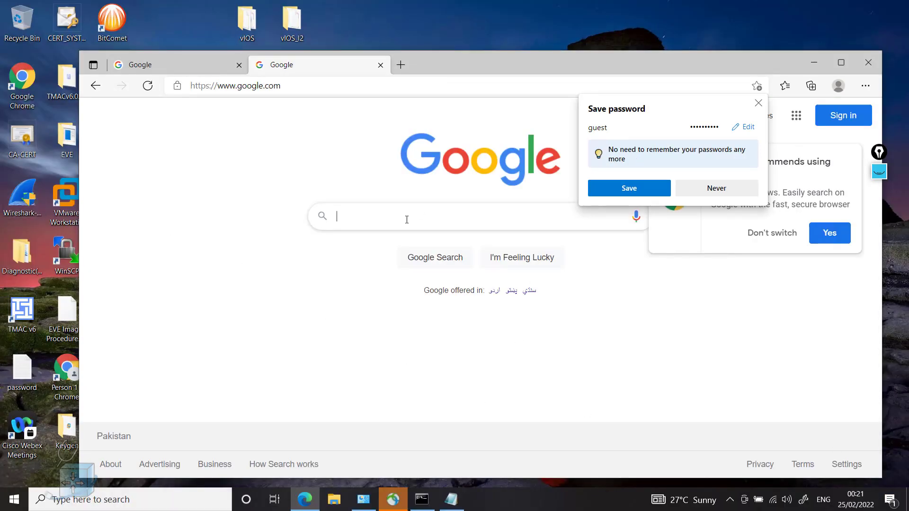
left_click(422, 500)
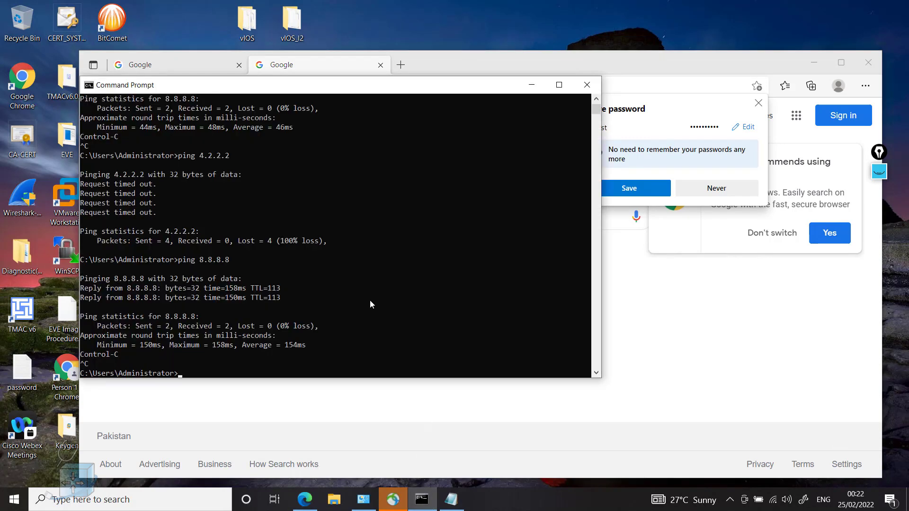
key("Up")
type("-t")
key("Return")
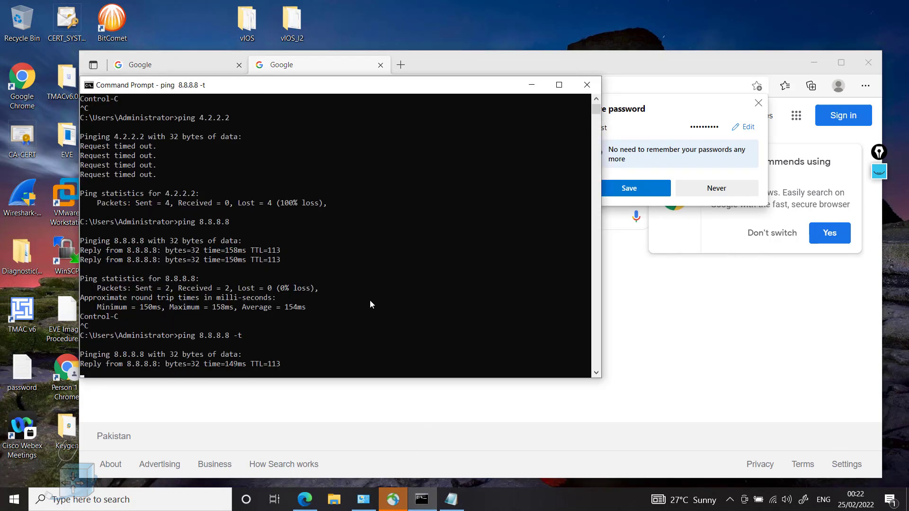
Step: Take the remote desktop out of full screen and snap the guest VM window left
mouse_move(545, 2)
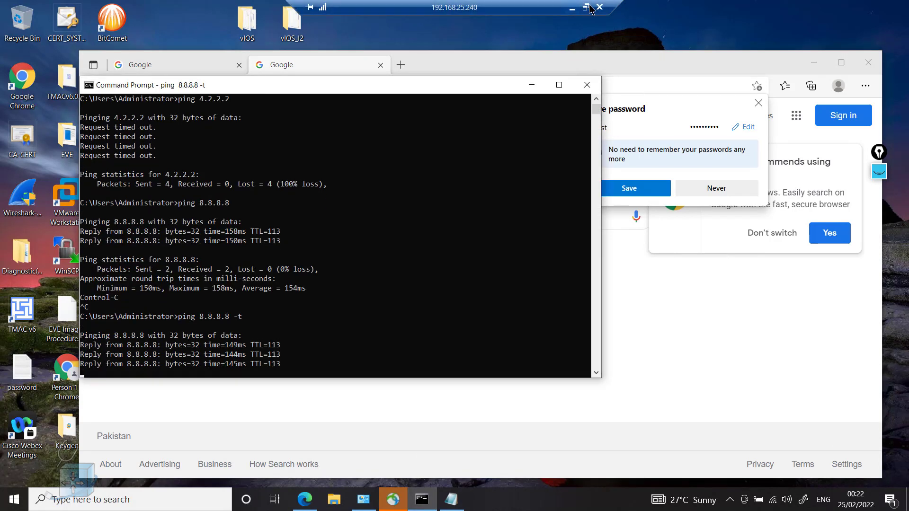
left_click(586, 7)
left_click_drag(488, 14, 648, 62)
left_click(21, 157)
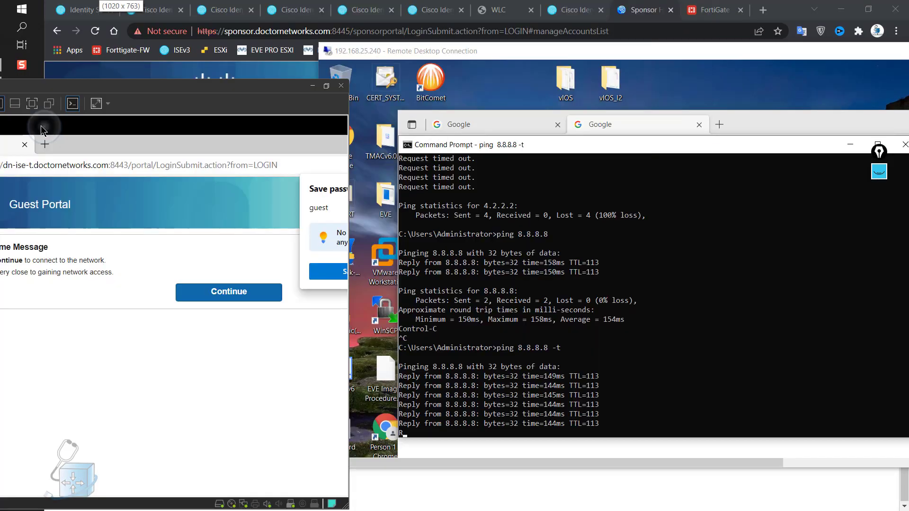
key("super+Tab")
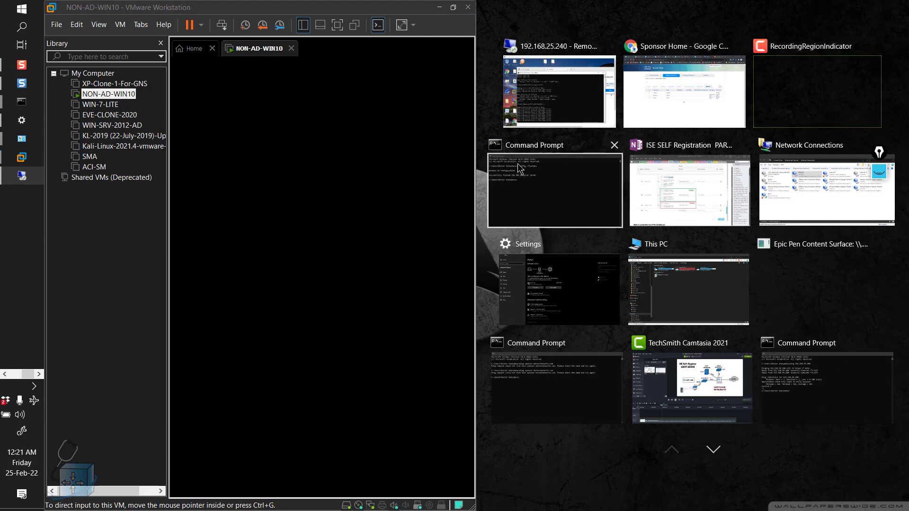
Step: Snap the remote desktop to the right half and continue past the guest banner page
left_click(541, 99)
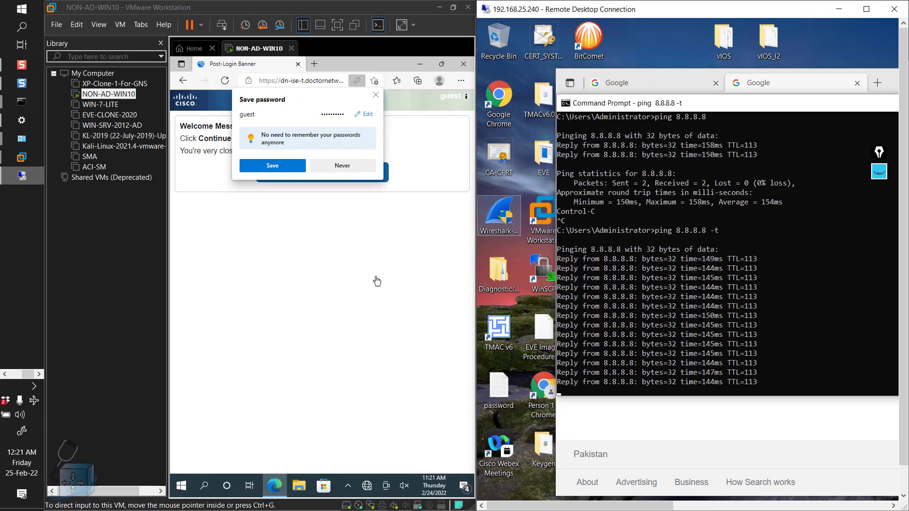
left_click(377, 98)
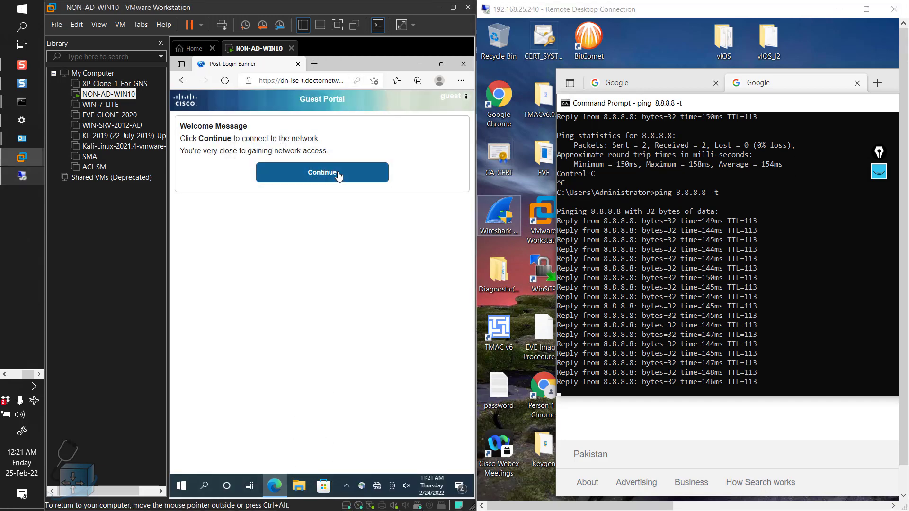
left_click(338, 175)
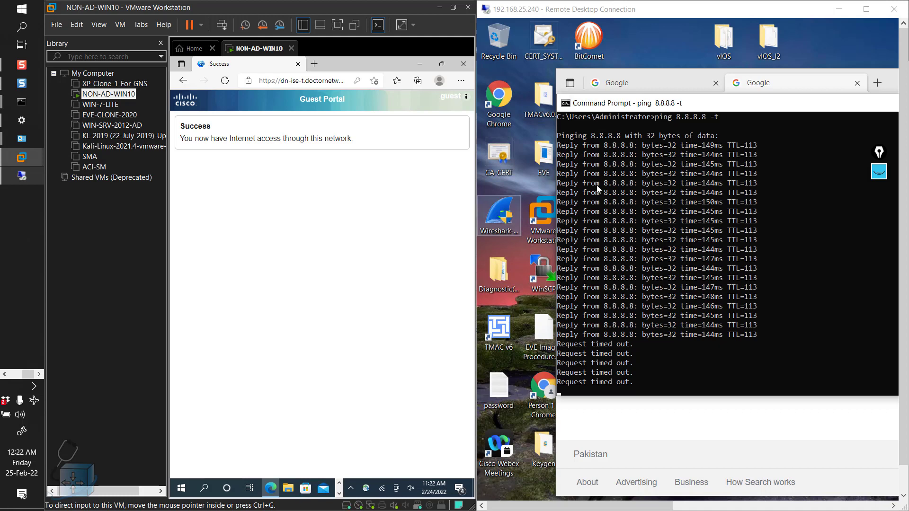
Step: Load google.com on the guest VM, then return to the Sponsor Portal window
left_click(311, 78)
type("google.com")
key("Return")
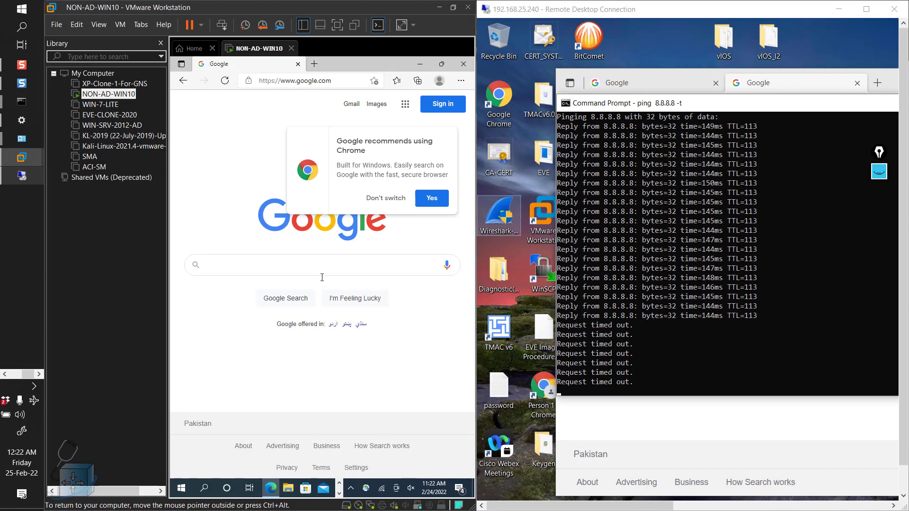
left_click(5, 375)
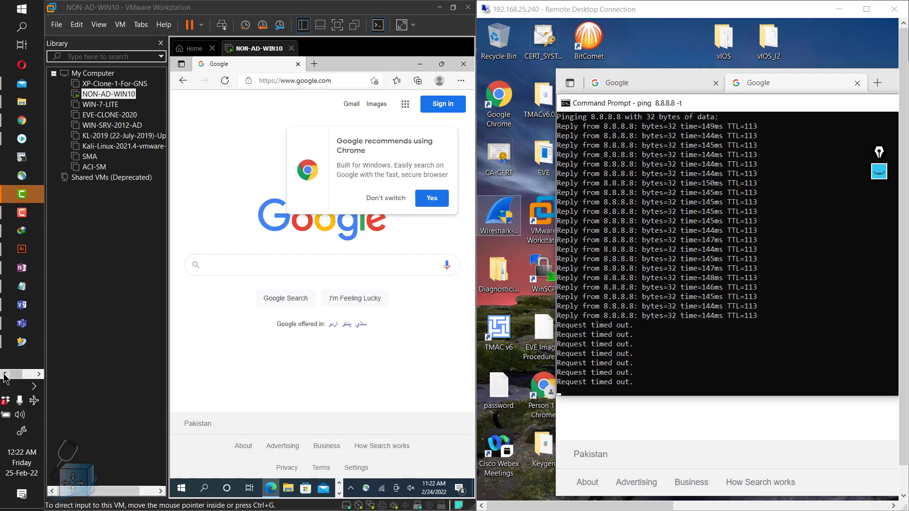
left_click(22, 121)
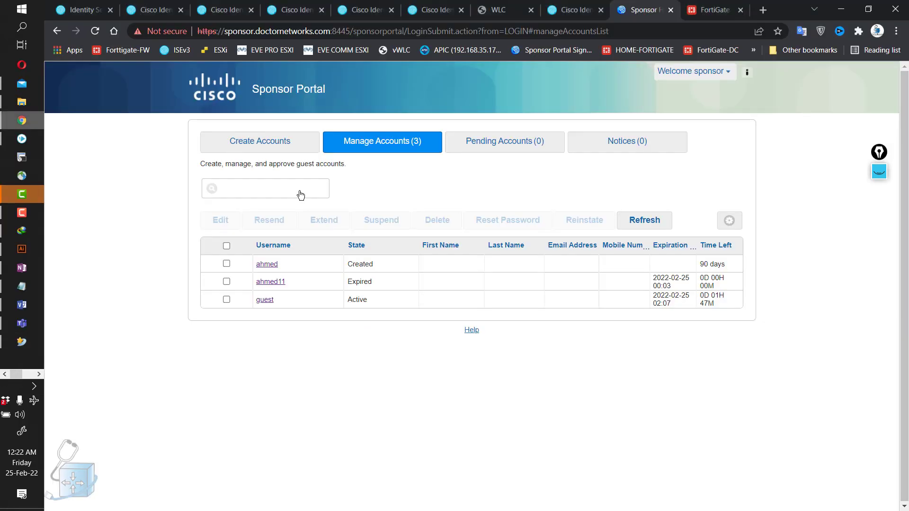
Step: Open Operations > RADIUS > Live Logs in the Cisco ISE admin tab
left_click(83, 10)
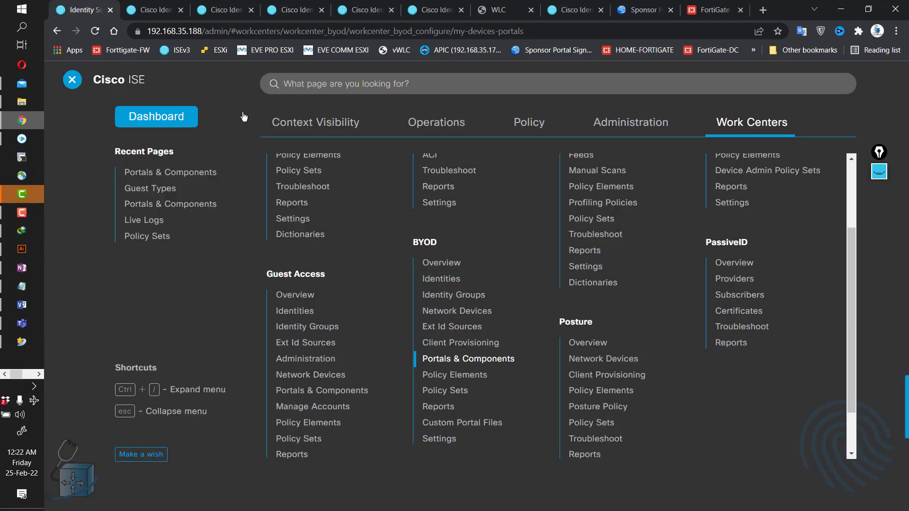
left_click(436, 123)
left_click(302, 182)
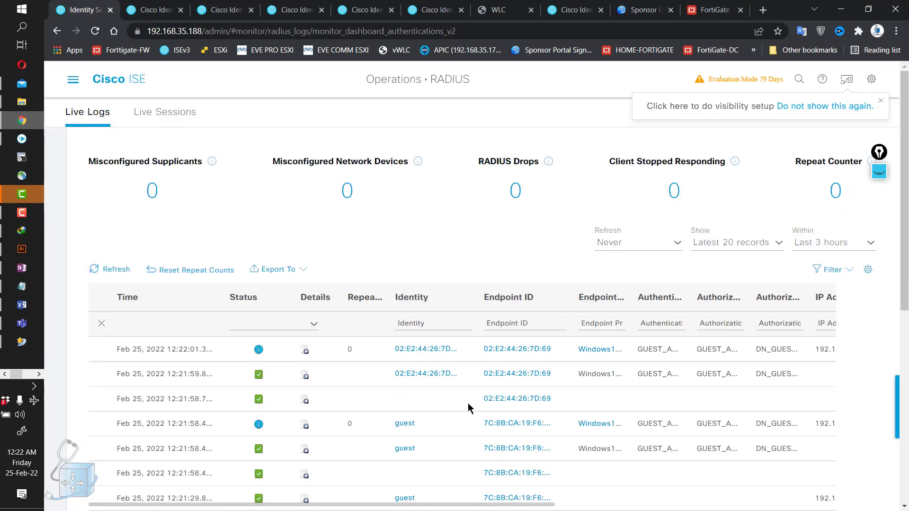
Step: Review the Dynamic Authorization event's detail report, then open the ISE dashboard in a new tab
left_click(284, 402)
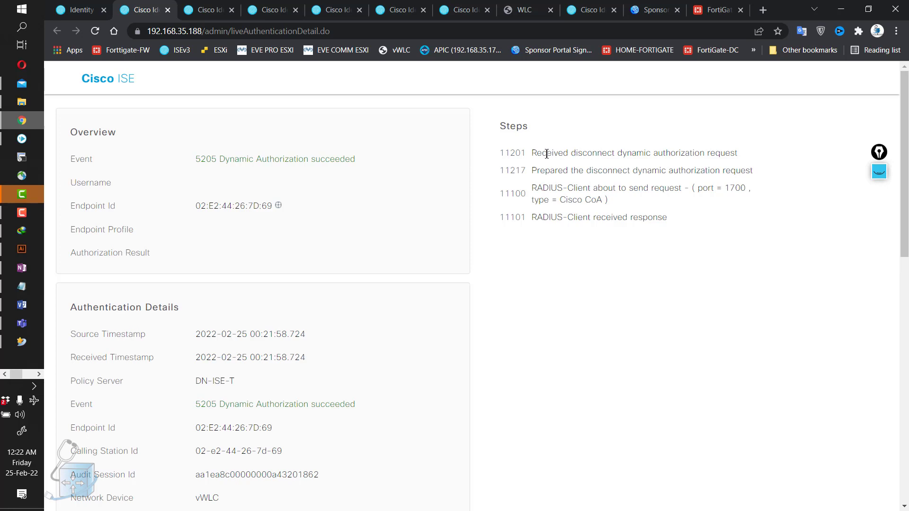
left_click_drag(546, 154, 650, 154)
left_click(618, 199)
left_click(85, 9)
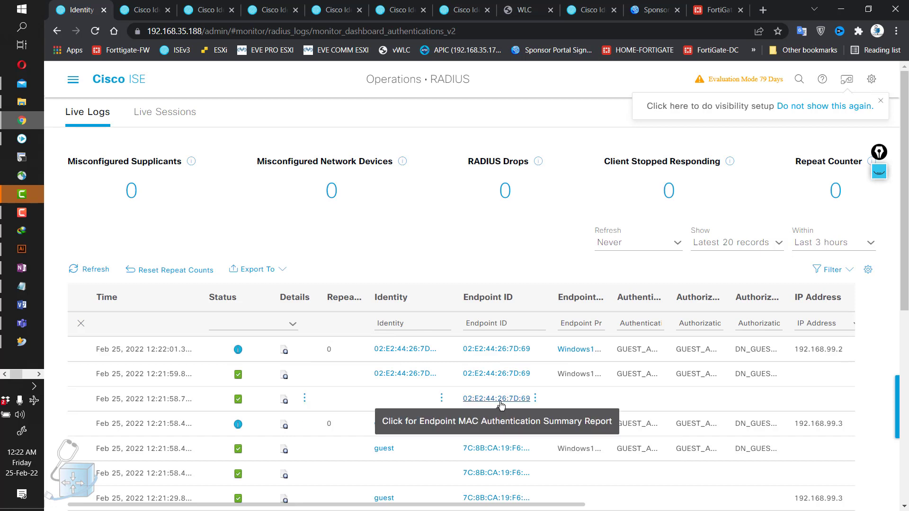
left_click(377, 477)
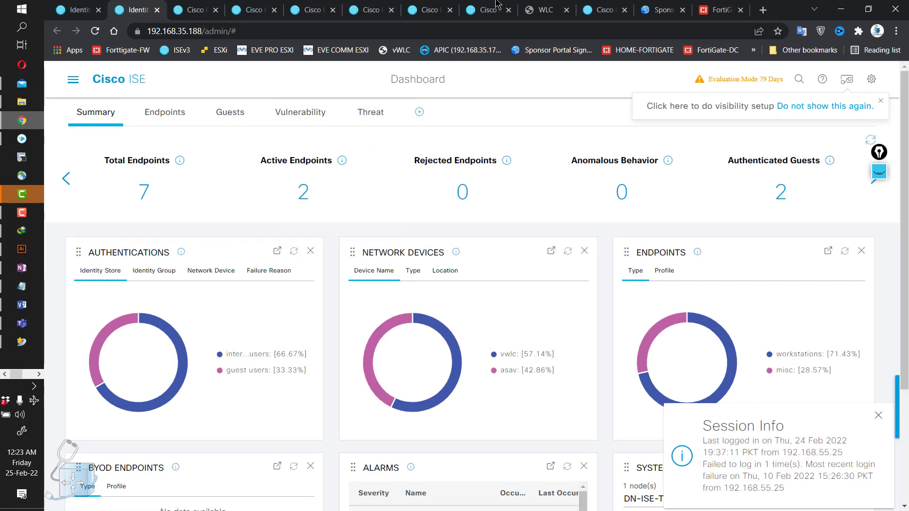
Step: Open the WLC wireless clients list and view client 7c:8b:ca:19:f6:9f's details
left_click(545, 10)
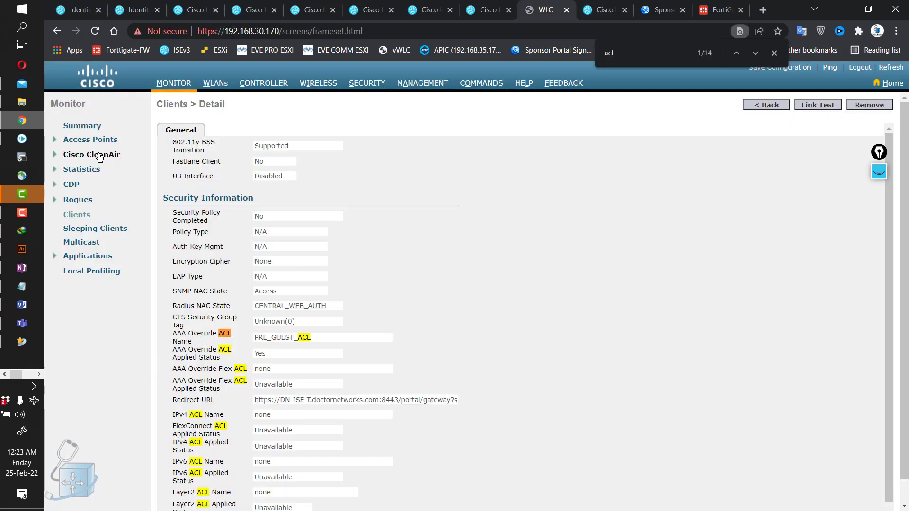
left_click(75, 217)
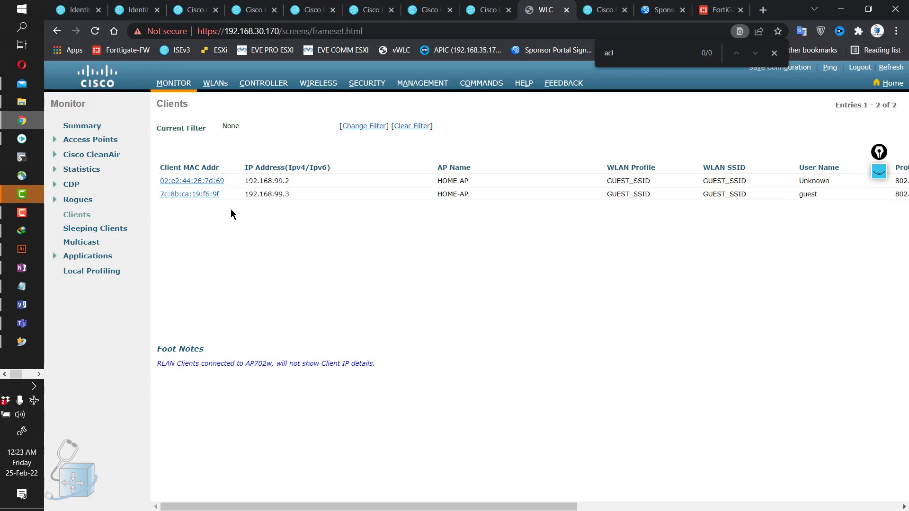
left_click(193, 194)
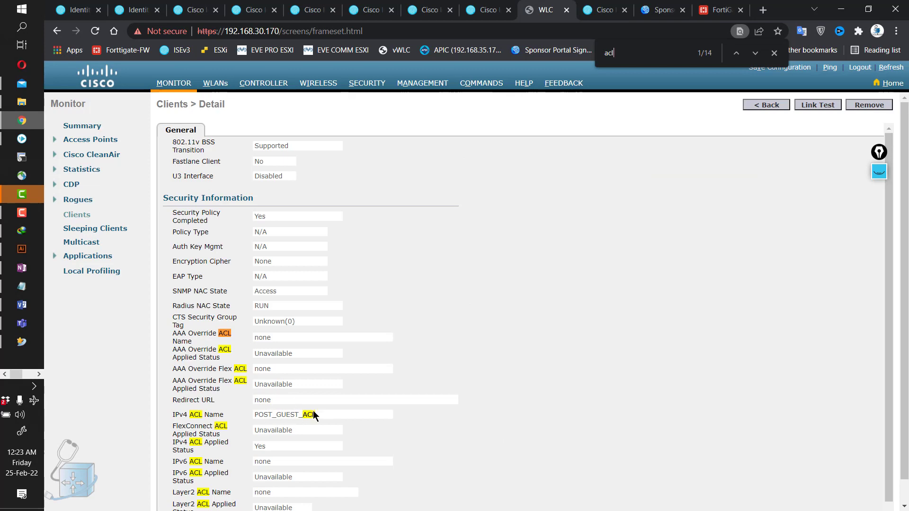
left_click(86, 215)
Step: Find the ACL entries in client 02:e2:44:26:7d:69's details, then return to the clients list
left_click(198, 184)
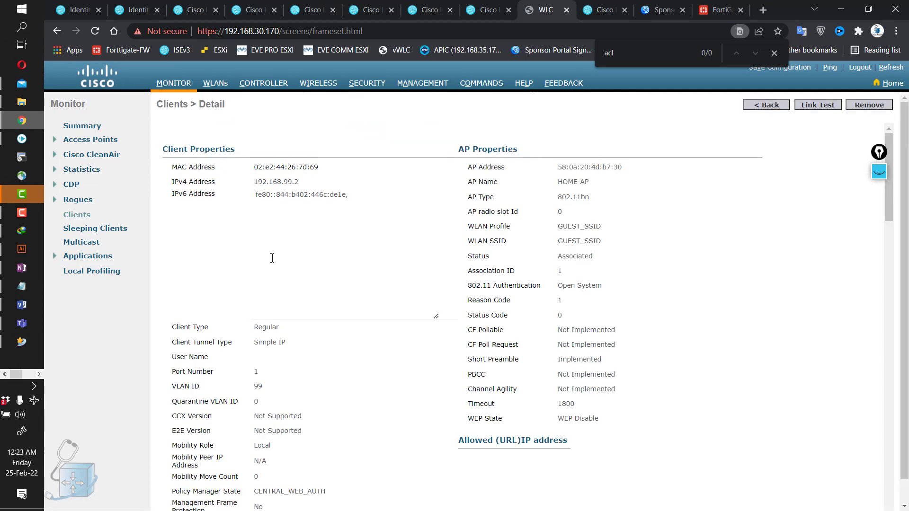
key("Return")
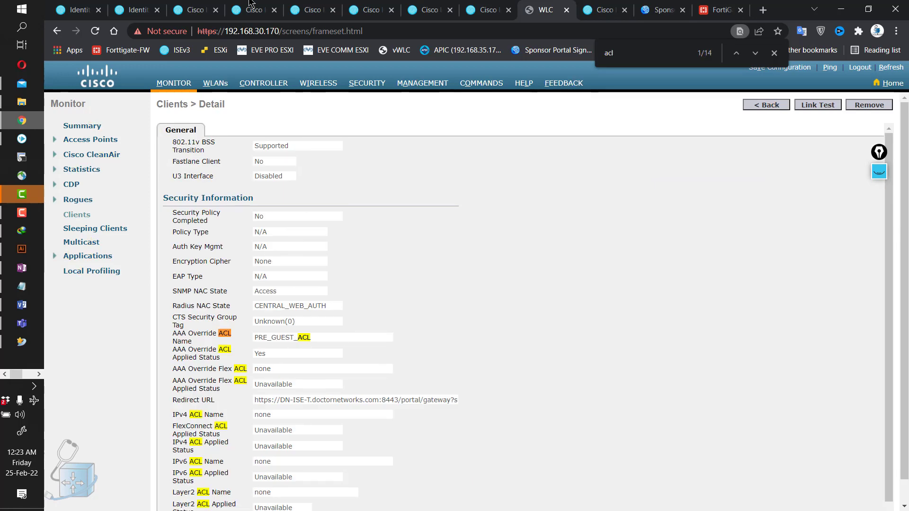
left_click(82, 217)
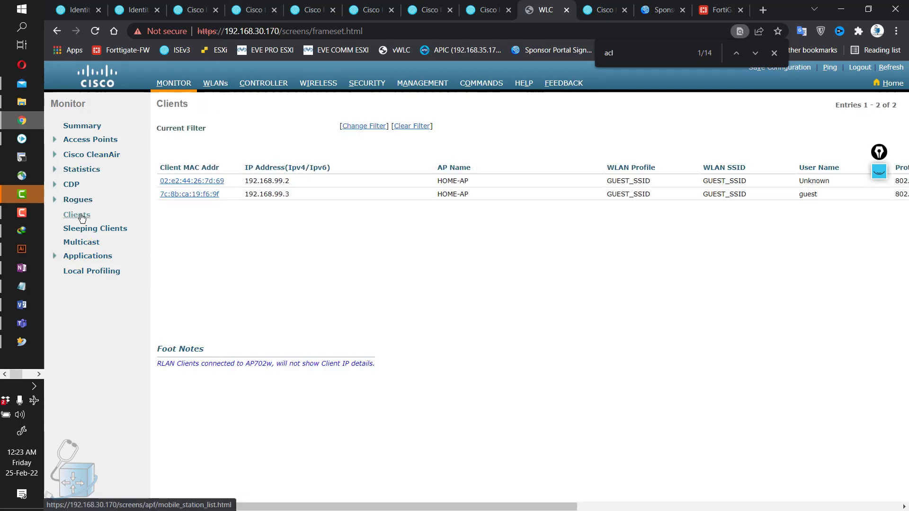
left_click(39, 374)
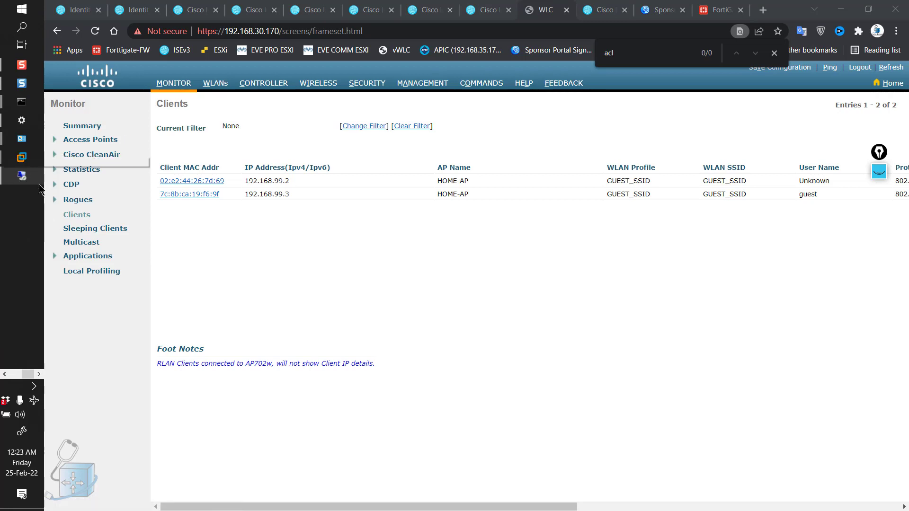
Step: Test browsing with a 'dep' search in the remote Edge and make the remote desktop full screen
left_click(22, 174)
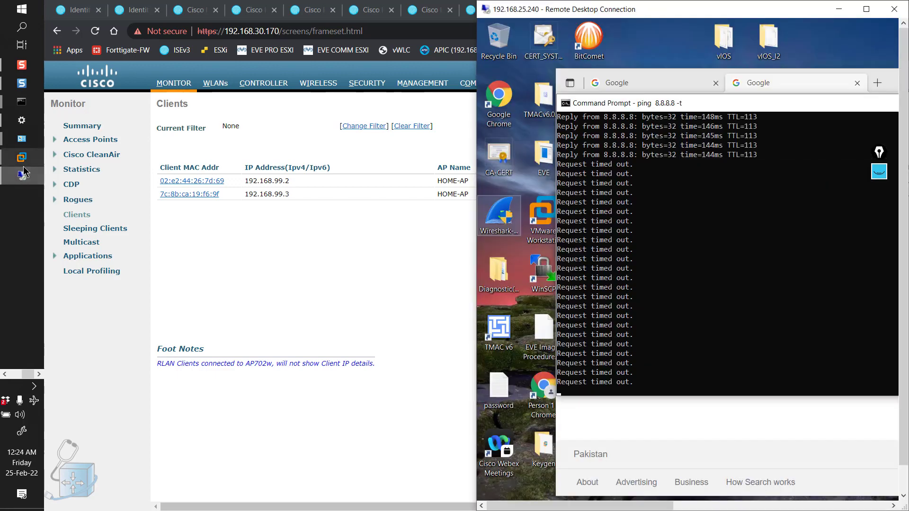
mouse_move(23, 158)
left_click(109, 203)
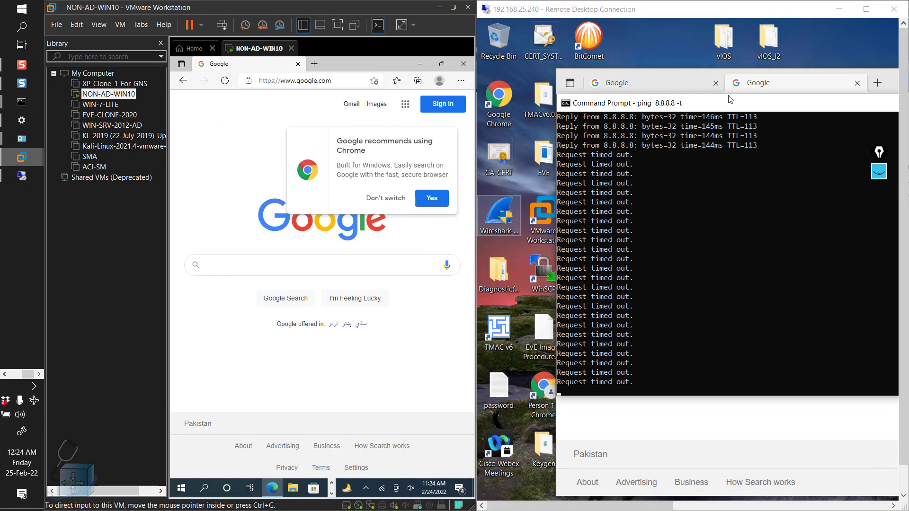
left_click(667, 83)
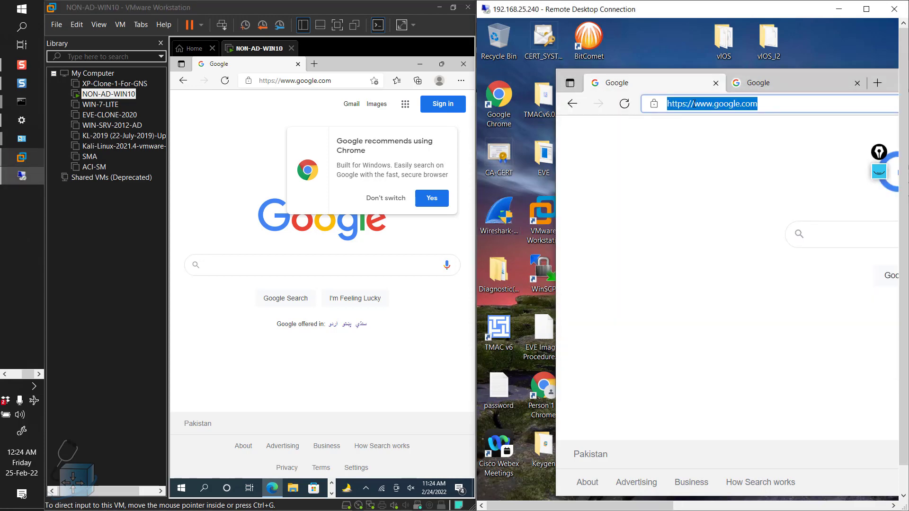
type("dep")
key("Return")
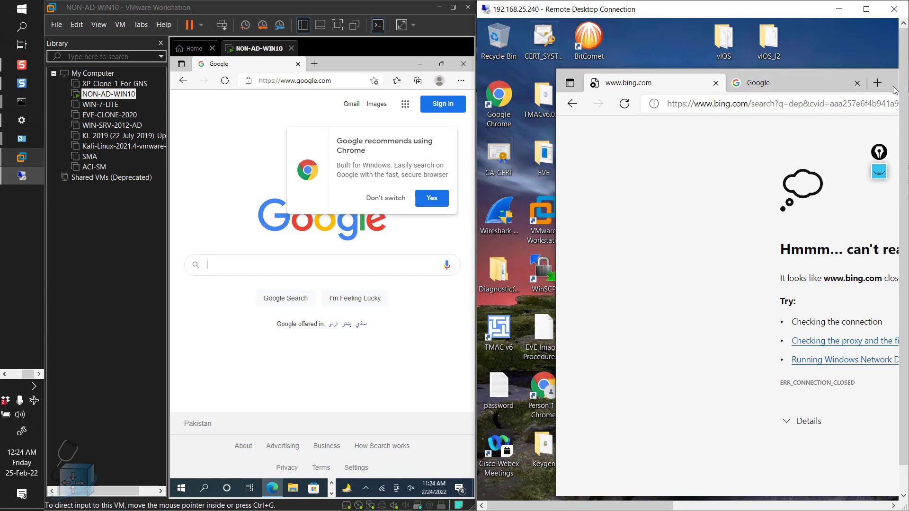
left_click_drag(891, 87, 734, 77)
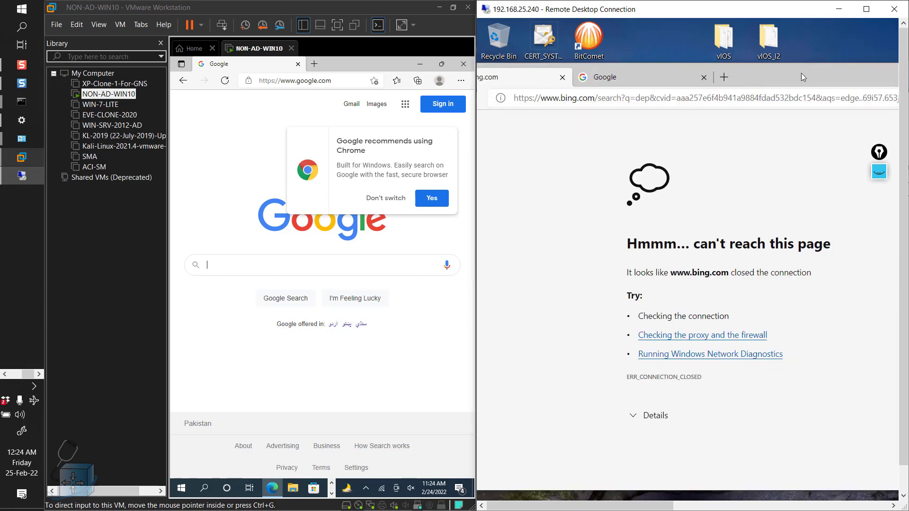
left_click(866, 9)
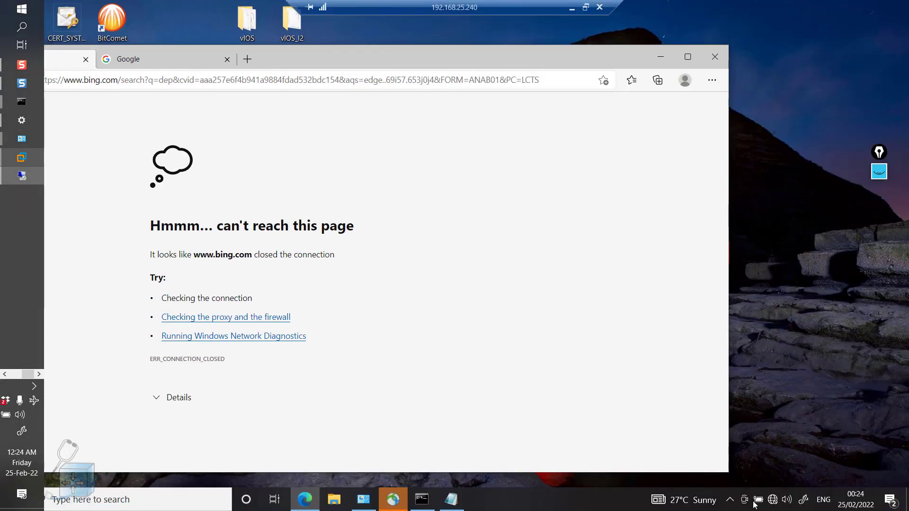
Step: Try loading youtube to confirm the laptop still has no Internet access
left_click(775, 500)
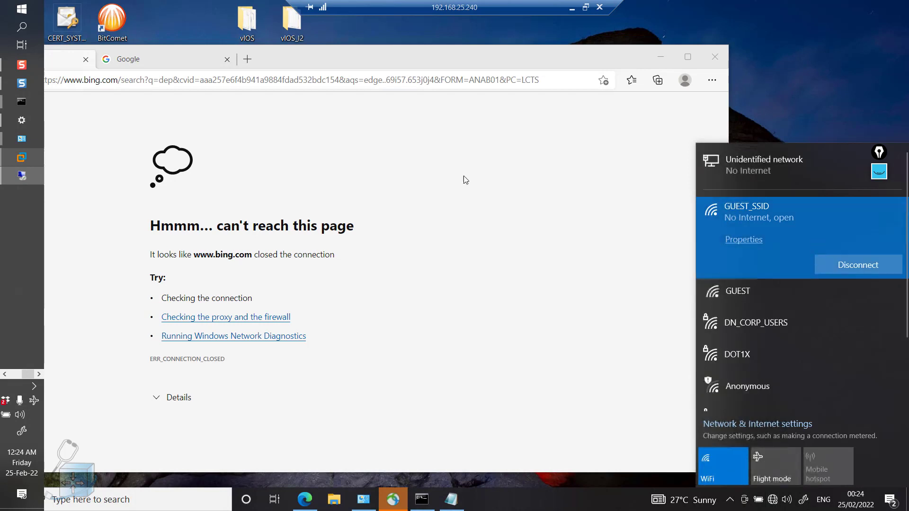
left_click(290, 81)
type("youtube")
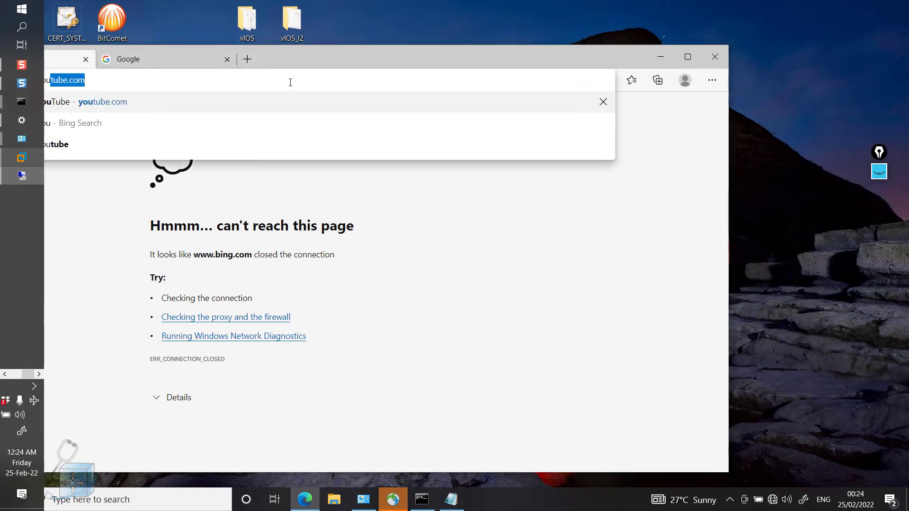
key("Return")
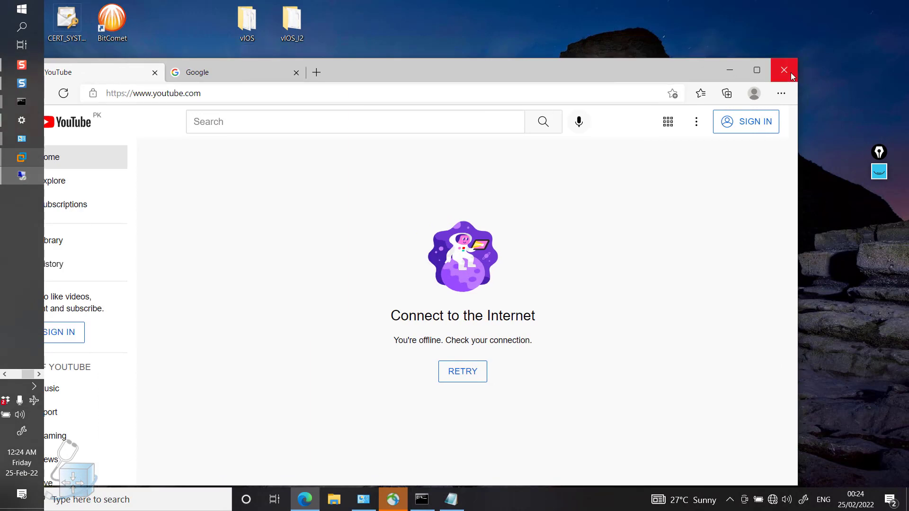
Step: Disconnect and reconnect the laptop to GUEST_SSID, then close the browser
left_click(774, 501)
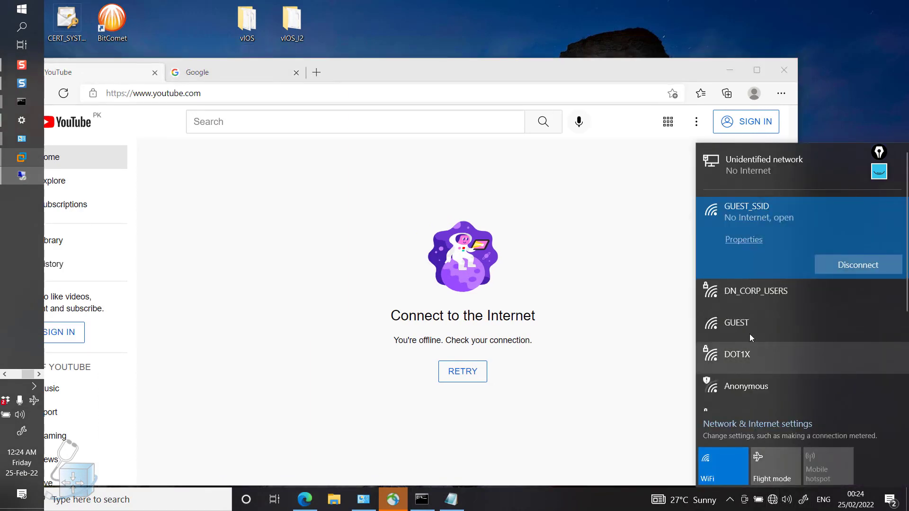
left_click(855, 262)
left_click(840, 327)
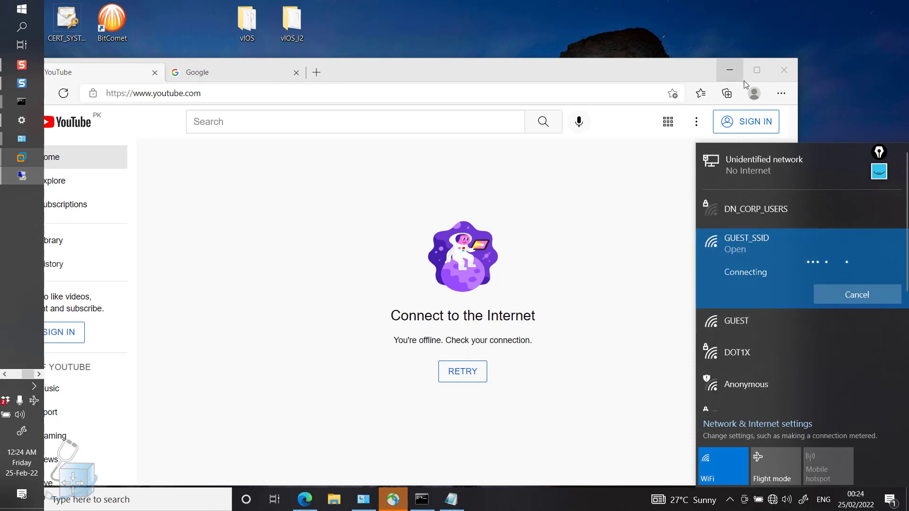
left_click(784, 71)
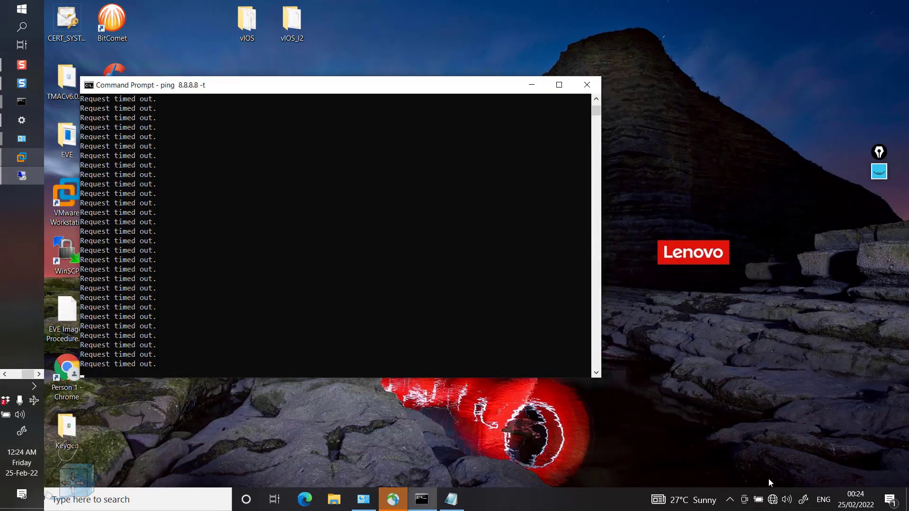
left_click(773, 500)
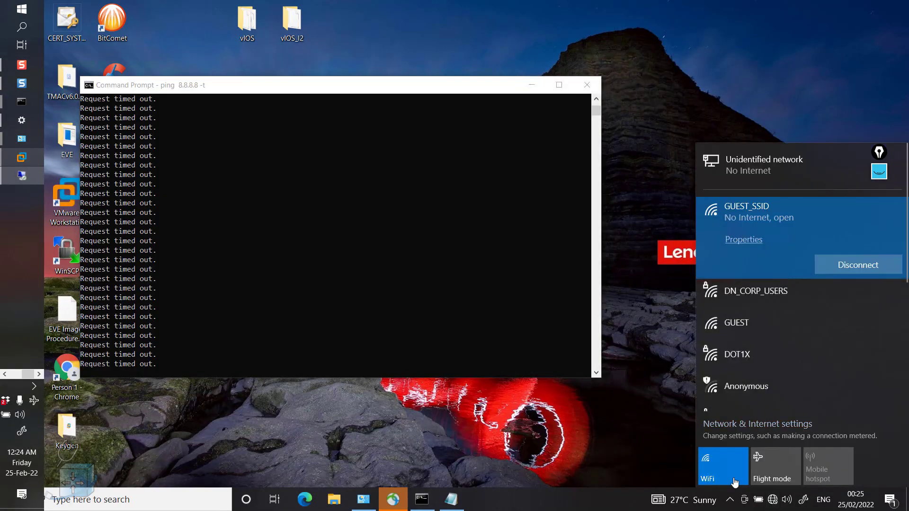
Step: Attempt a first guest sign-on with the password and dismiss the save-password prompt
left_click(794, 294)
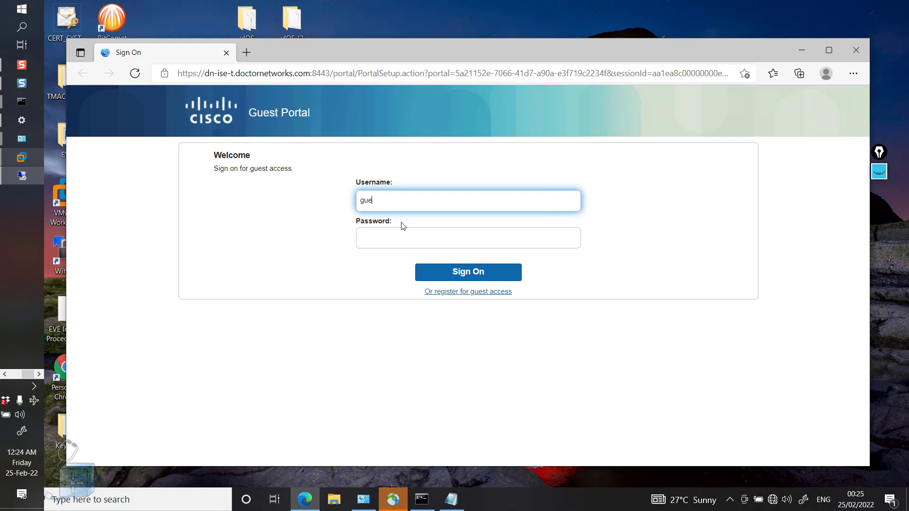
key("Tab")
type("•")
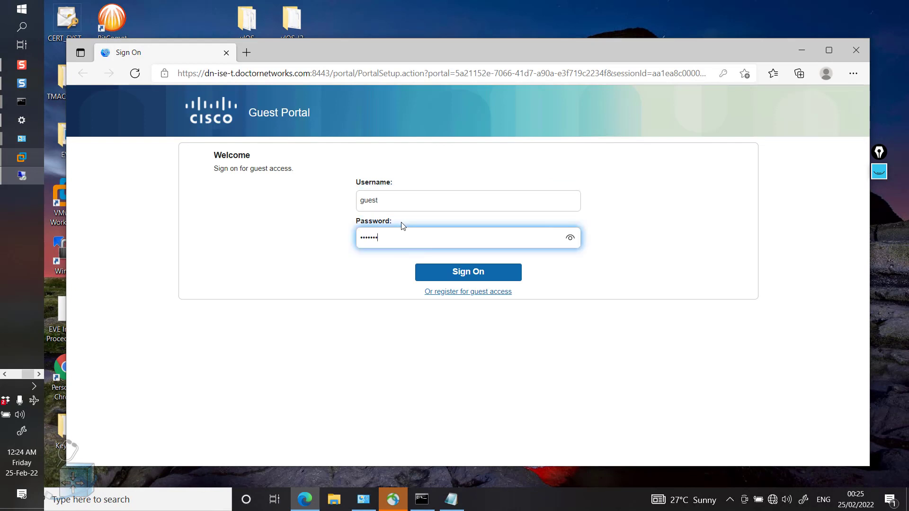
left_click(457, 278)
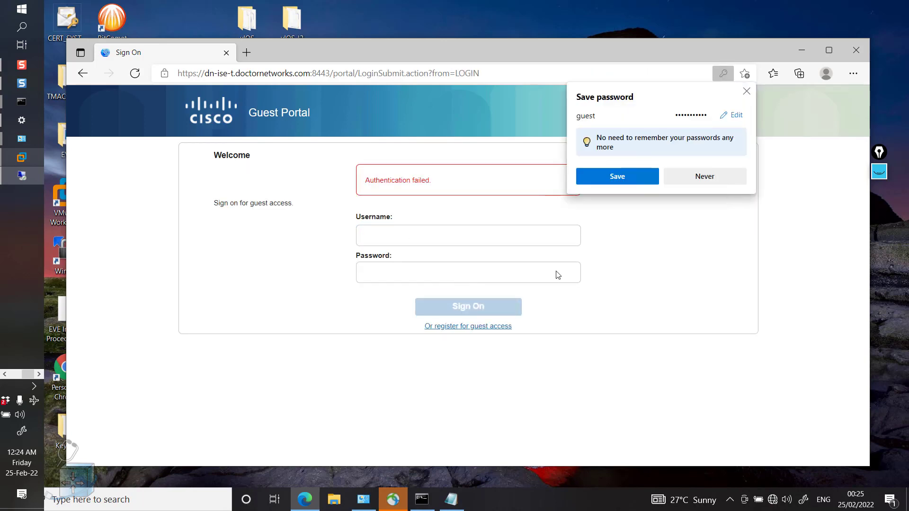
left_click(747, 91)
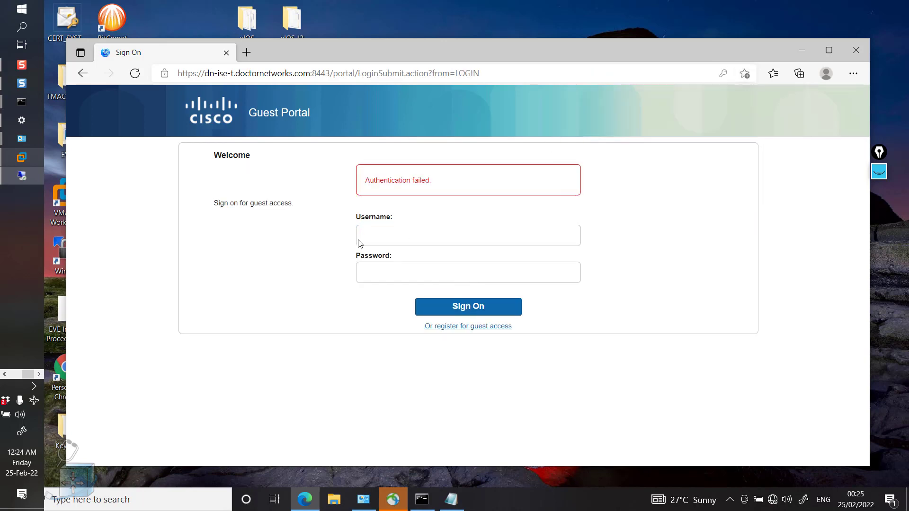
Step: Re-enter username 'guest' and the password, sign on, and accept the welcome message
left_click(414, 240)
type("guest")
key("Tab")
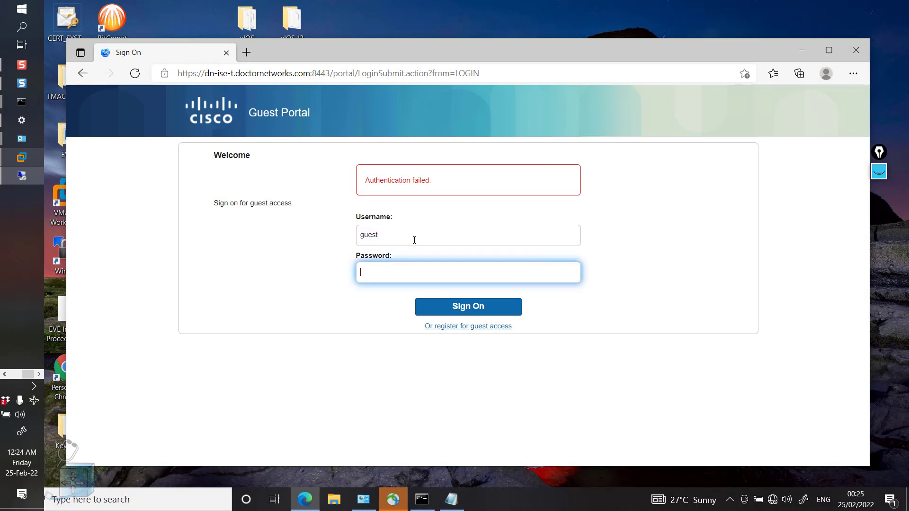
type("g")
left_click(571, 274)
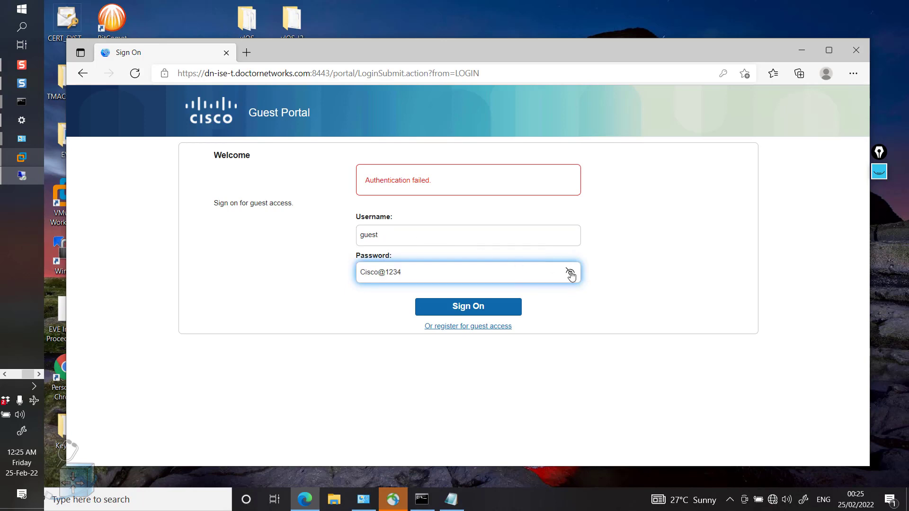
left_click(475, 307)
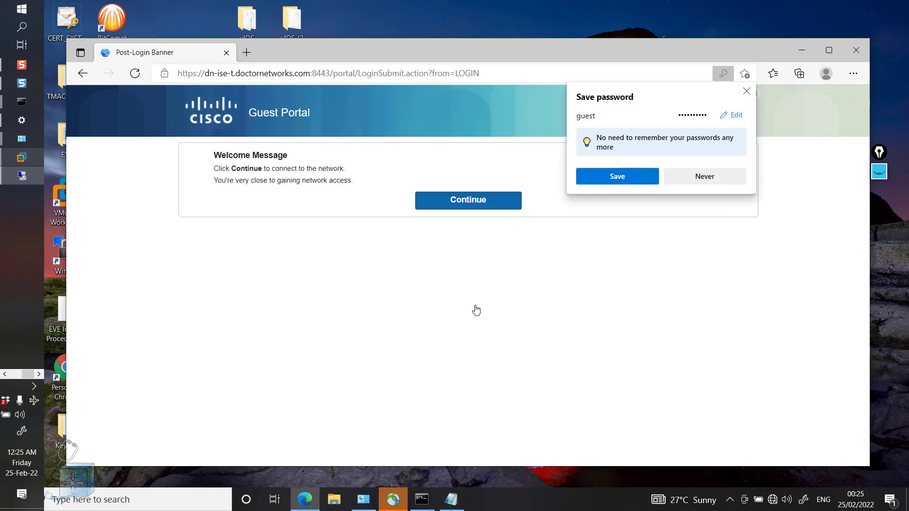
left_click(443, 204)
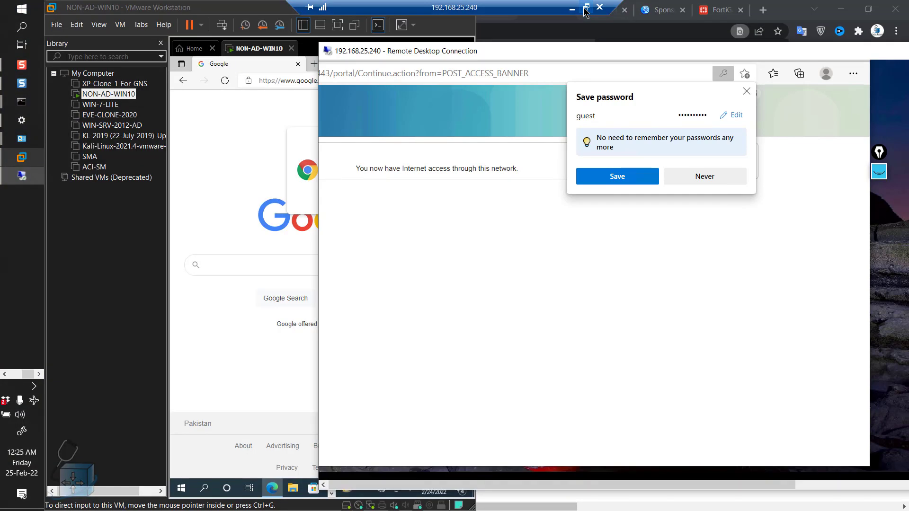
left_click(590, 7)
left_click(239, 171)
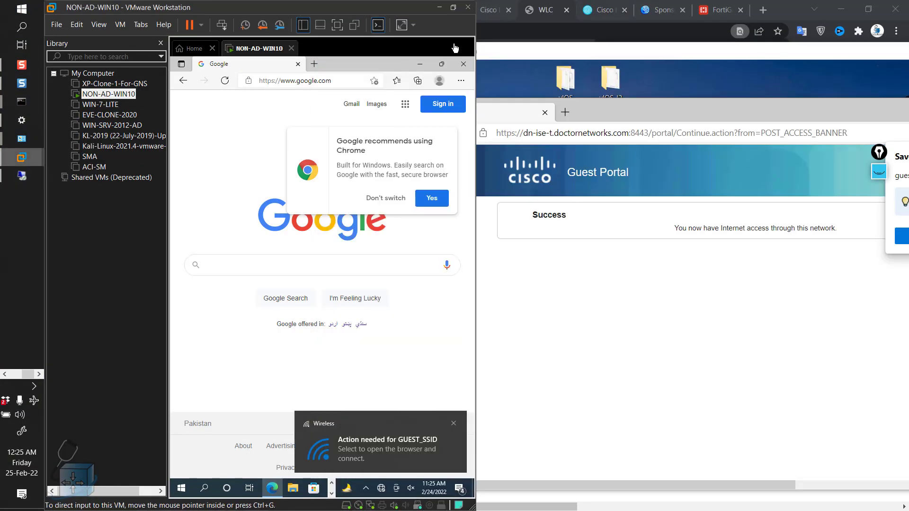
Step: Reload the WLC Clients list and check 02:e2:44:26:7d:69 shows user guest, the other Unknown
left_click(439, 7)
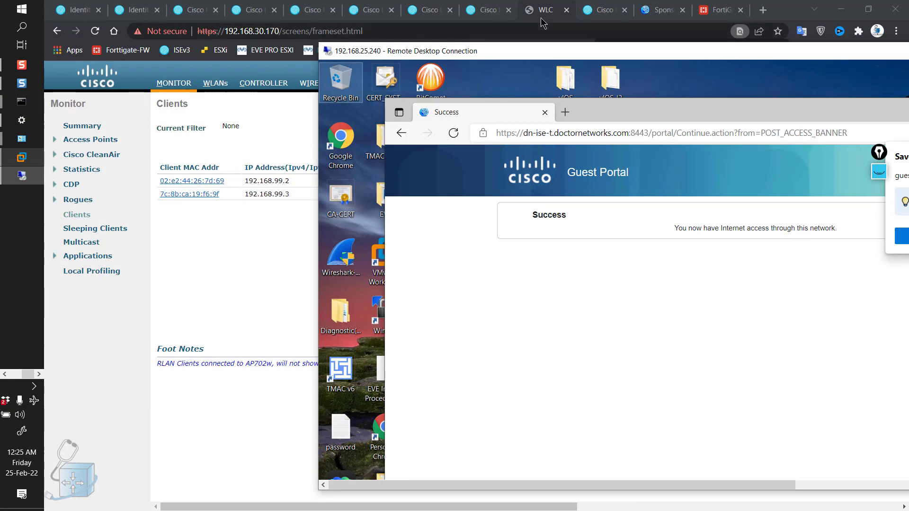
left_click(544, 22)
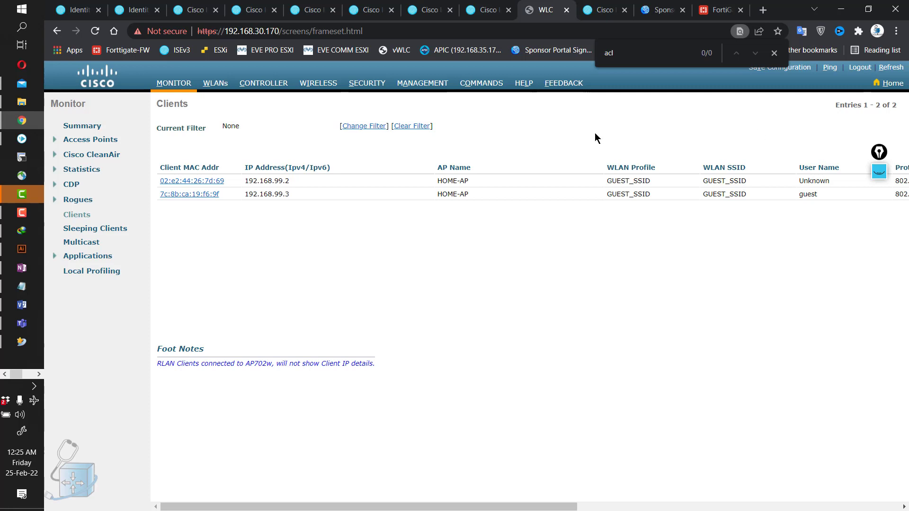
left_click(98, 33)
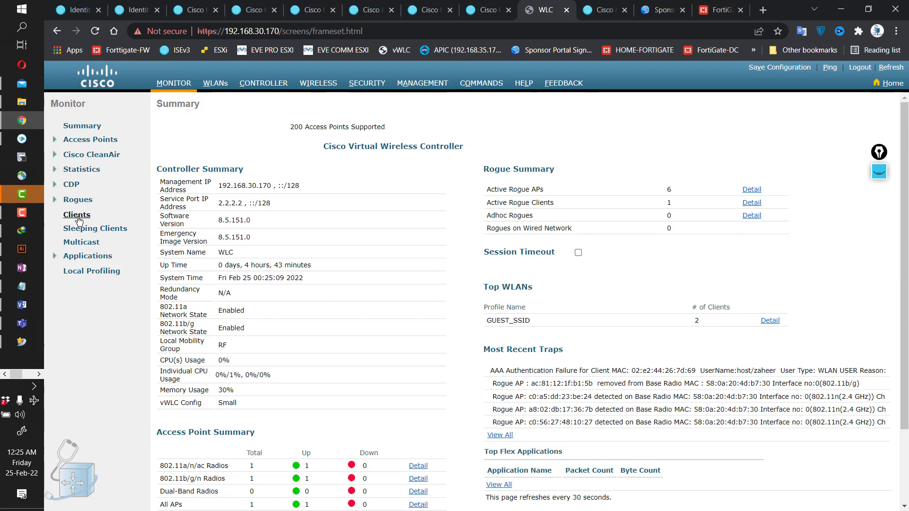
left_click(77, 216)
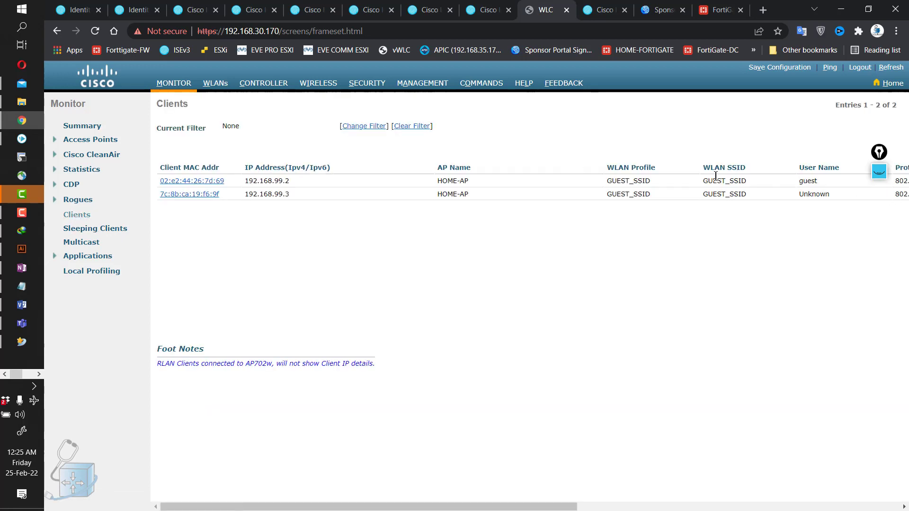
double_click(816, 180)
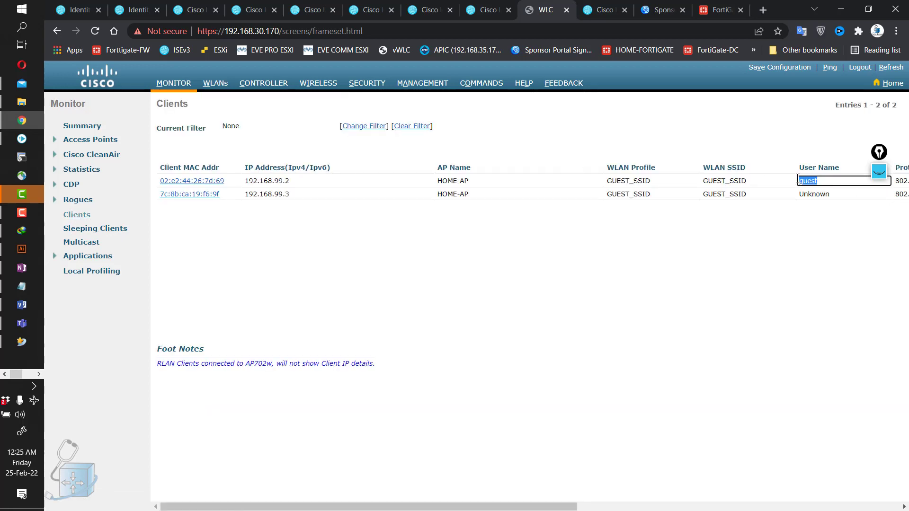
left_click_drag(833, 198, 802, 198)
left_click(374, 308)
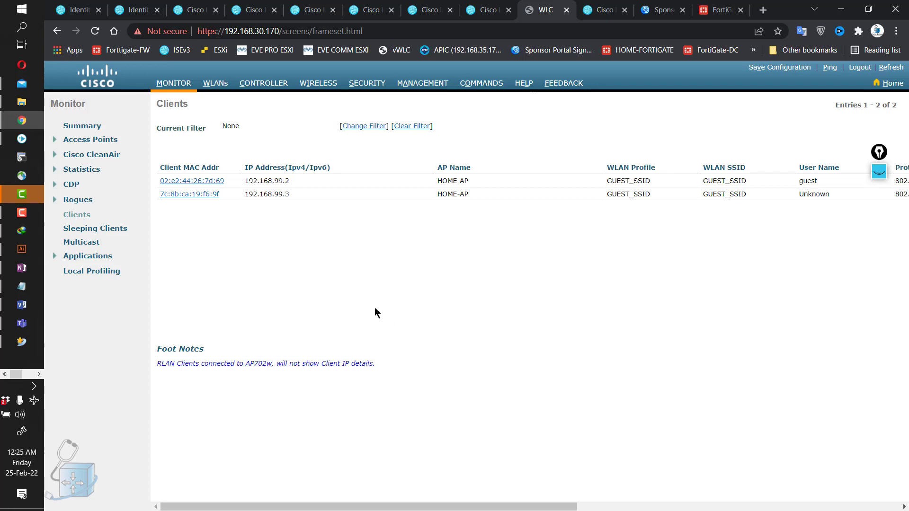